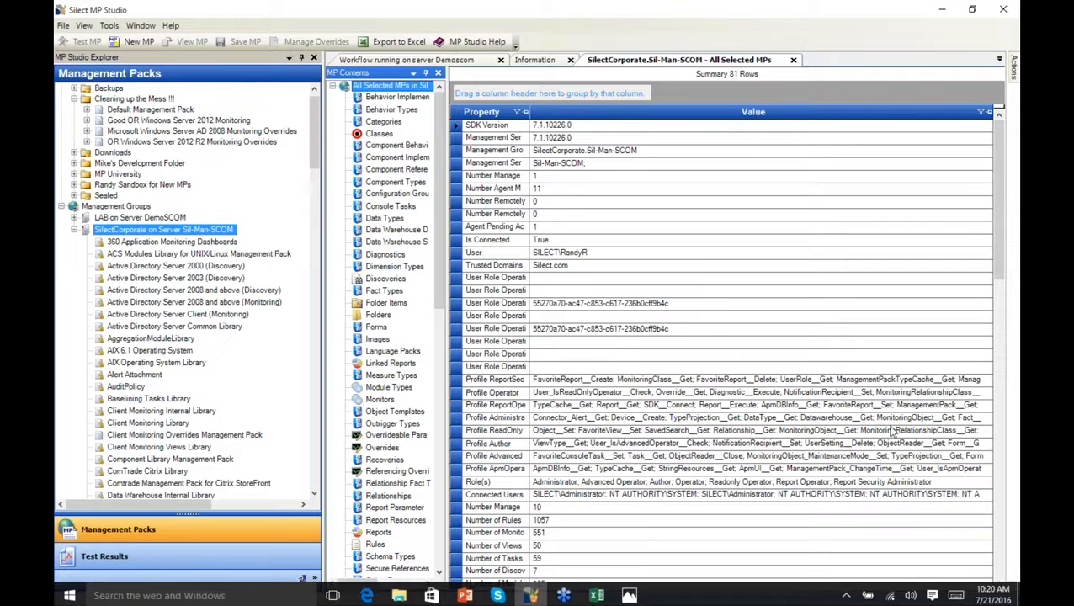
# Collapse the SilectCorporate management group and bring up the Getting Started page.
pyautogui.click(75, 230)
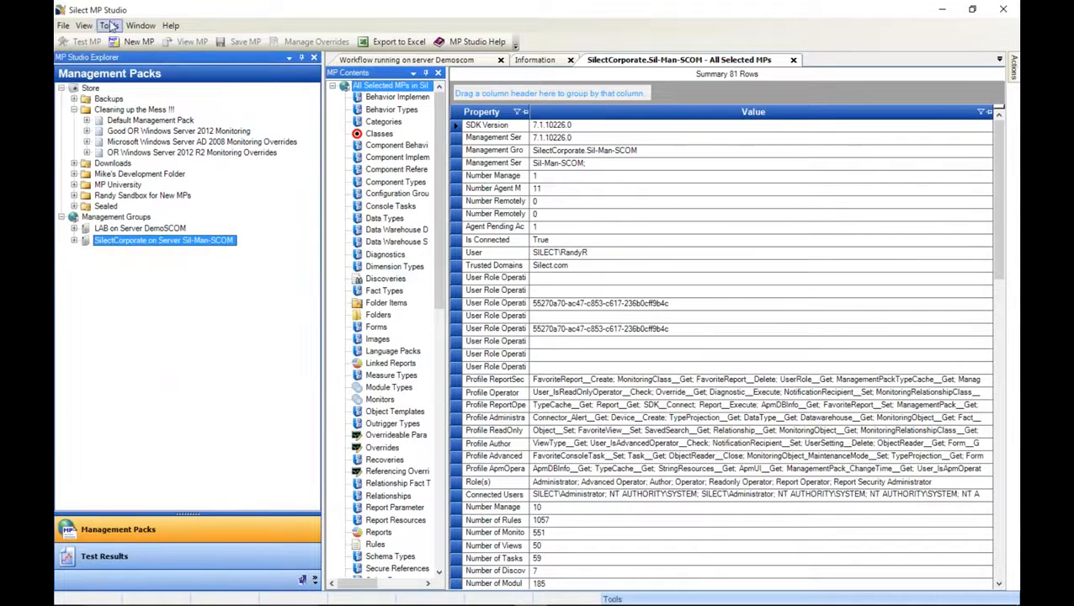
pyautogui.click(999, 60)
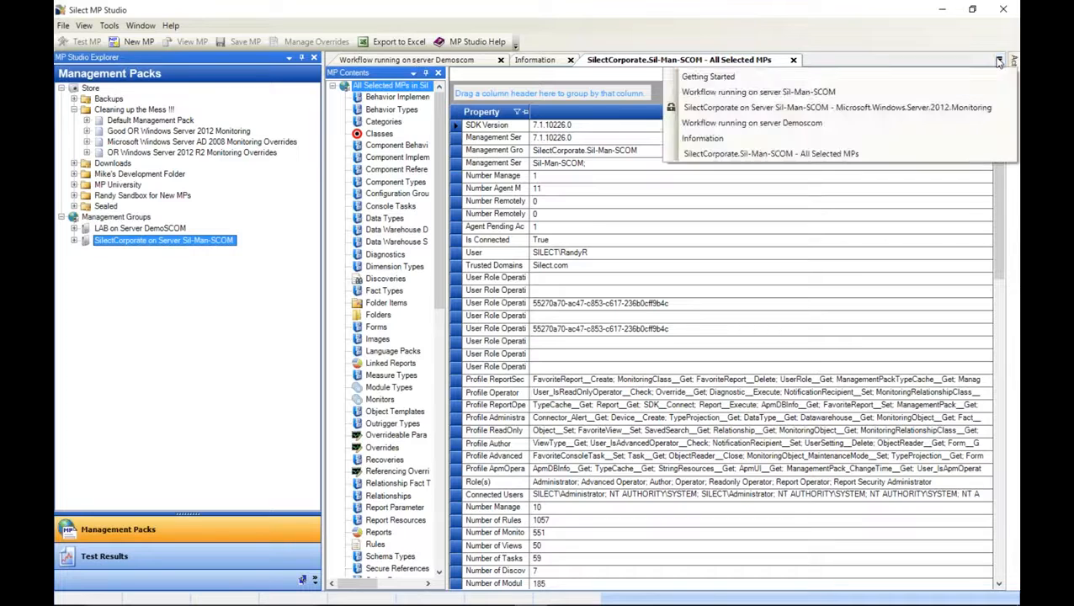
pyautogui.click(786, 77)
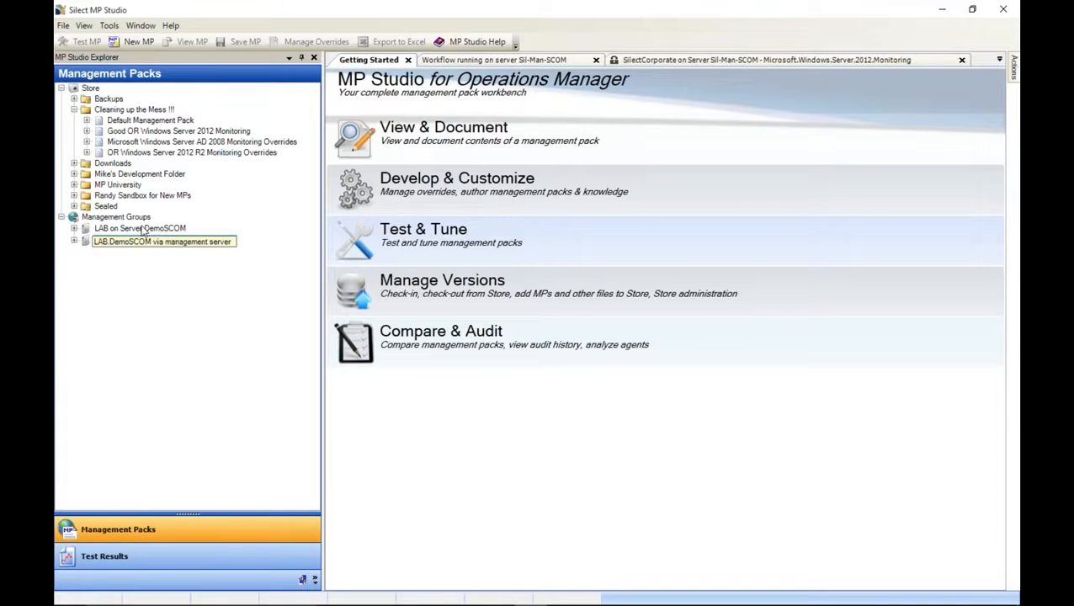
# Collapse Management Groups and the "Cleaning up the Mess !!!" folder, and expand the Store's Backups folder.
pyautogui.click(75, 242)
pyautogui.click(75, 242)
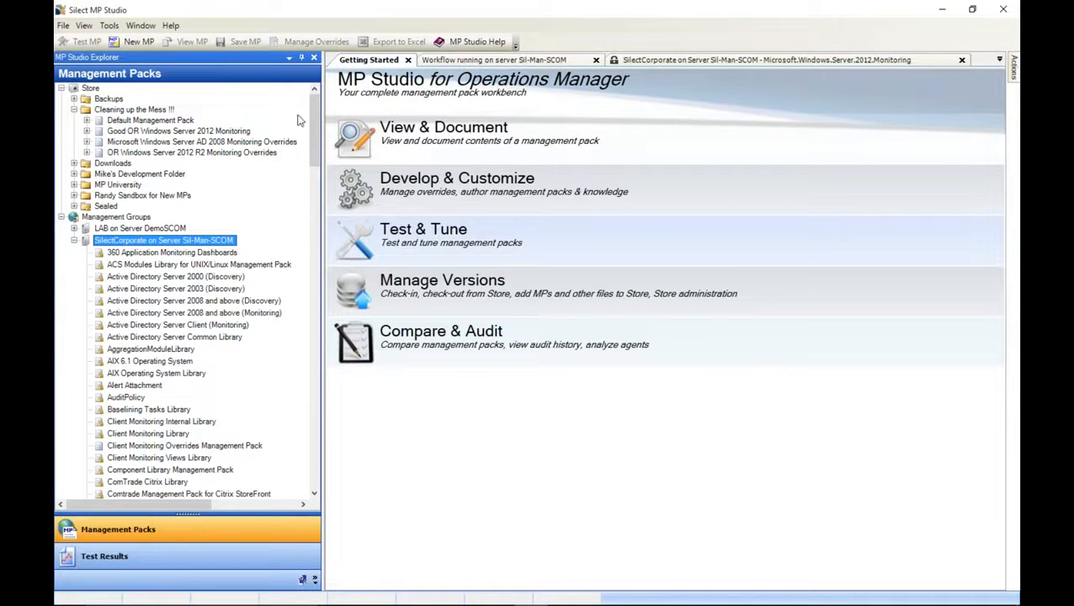
pyautogui.moveTo(314, 119)
pyautogui.mouseDown()
pyautogui.moveTo(318, 313)
pyautogui.moveTo(308, 211)
pyautogui.moveTo(317, 118)
pyautogui.mouseUp()
pyautogui.click(61, 217)
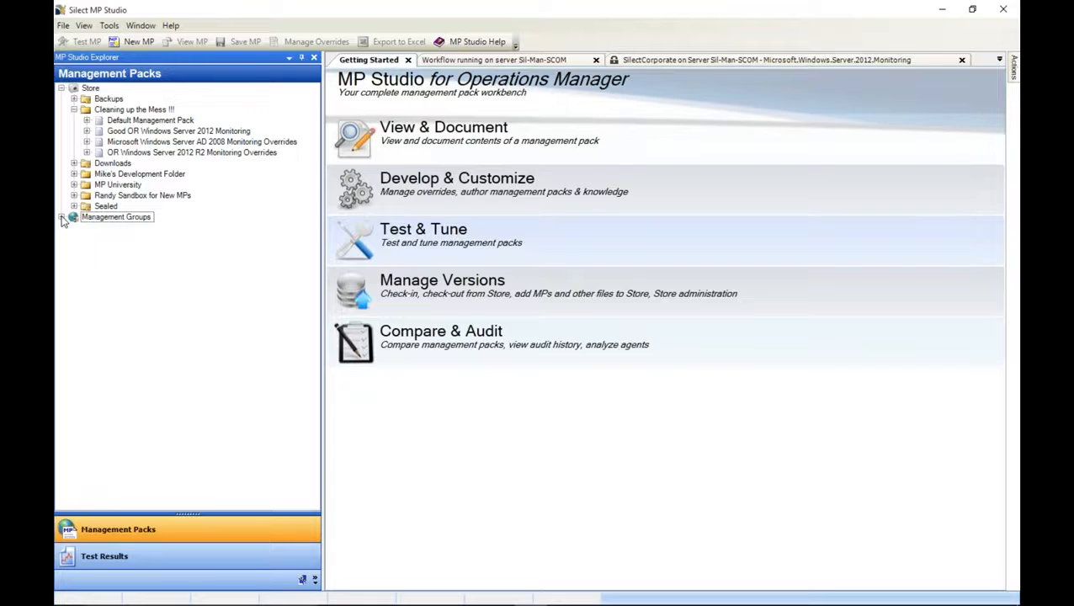
pyautogui.click(74, 111)
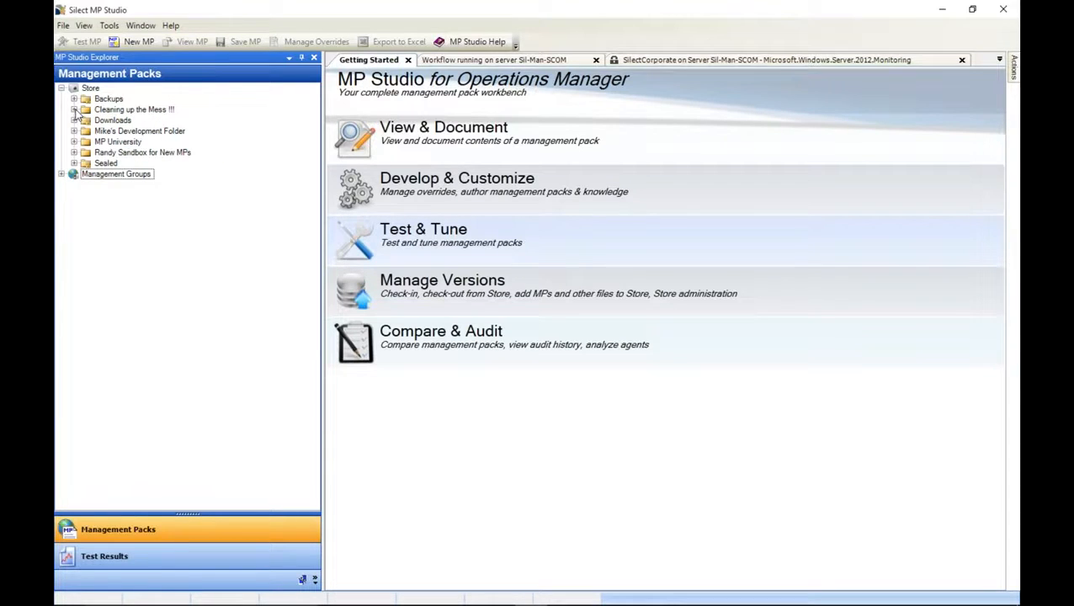
pyautogui.click(74, 99)
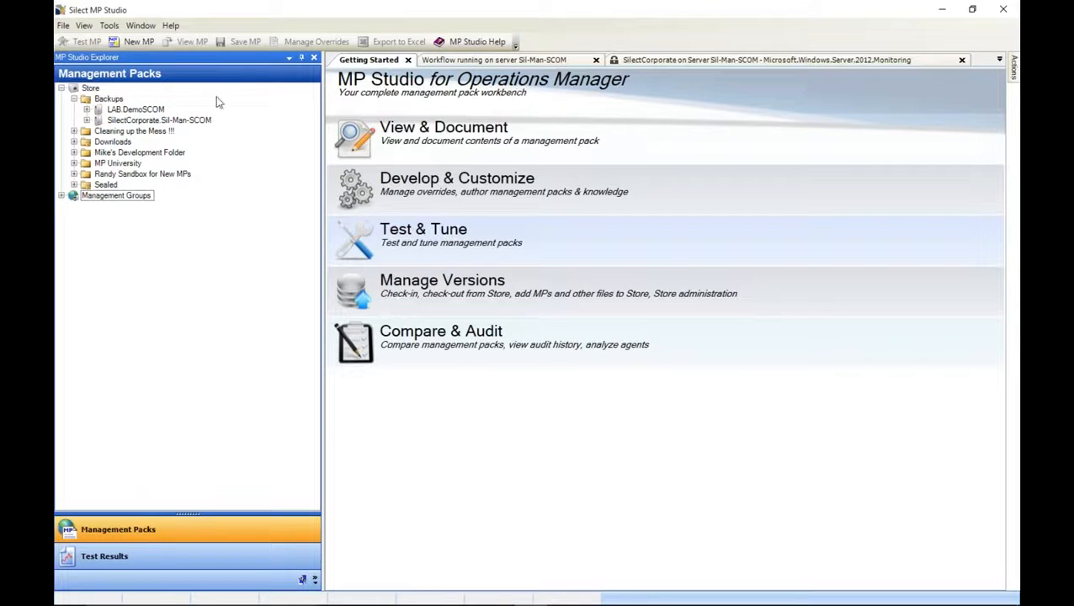
# Expand Management Groups and check the backup commands offered for all registered management groups without running any.
pyautogui.click(61, 196)
pyautogui.rightClick(92, 196)
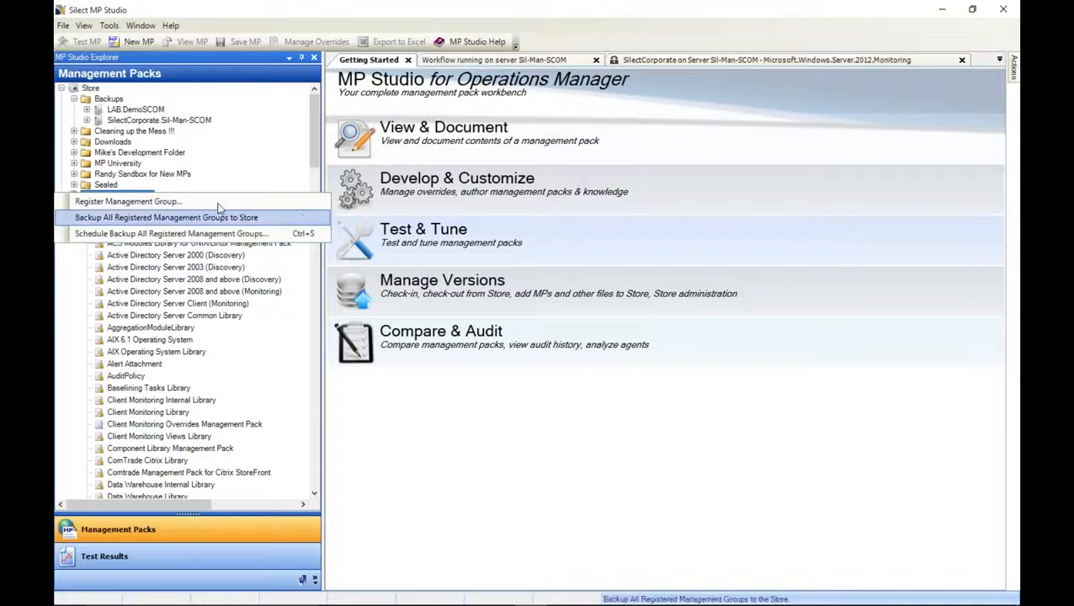
pyautogui.click(676, 474)
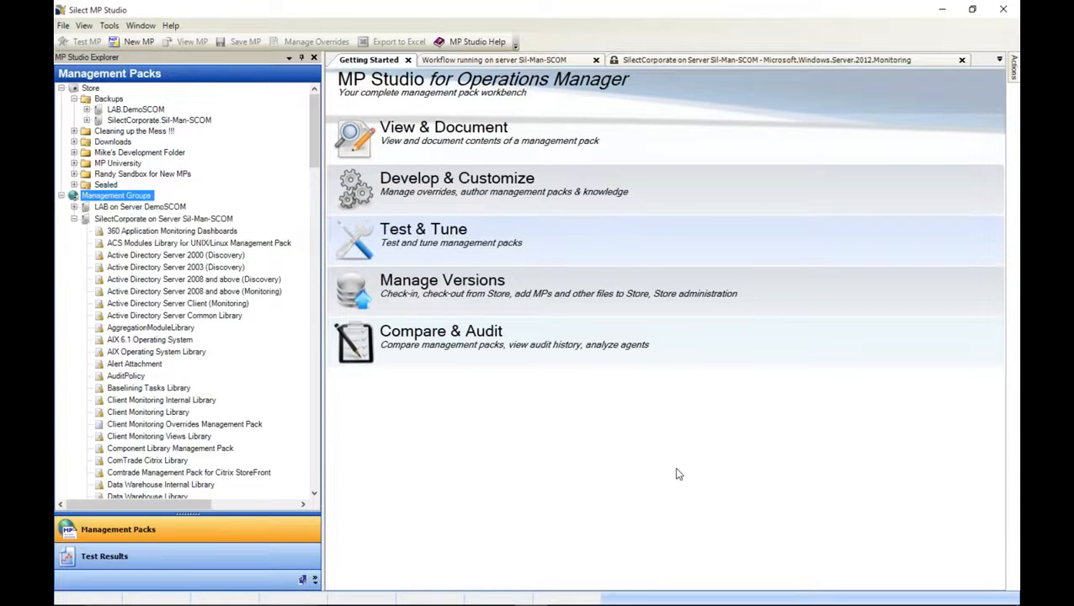
# Show the stored versions of OR Active Directory Server 2008 in the SilectCorporate.Sil-Man-SCOM backup and select that management pack.
pyautogui.click(73, 219)
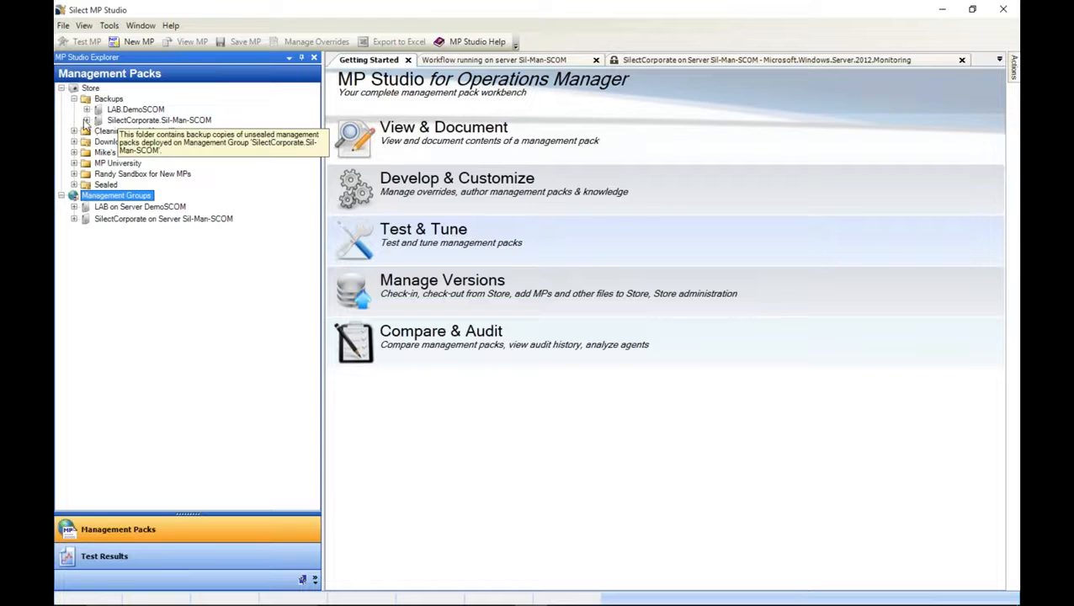
pyautogui.click(86, 120)
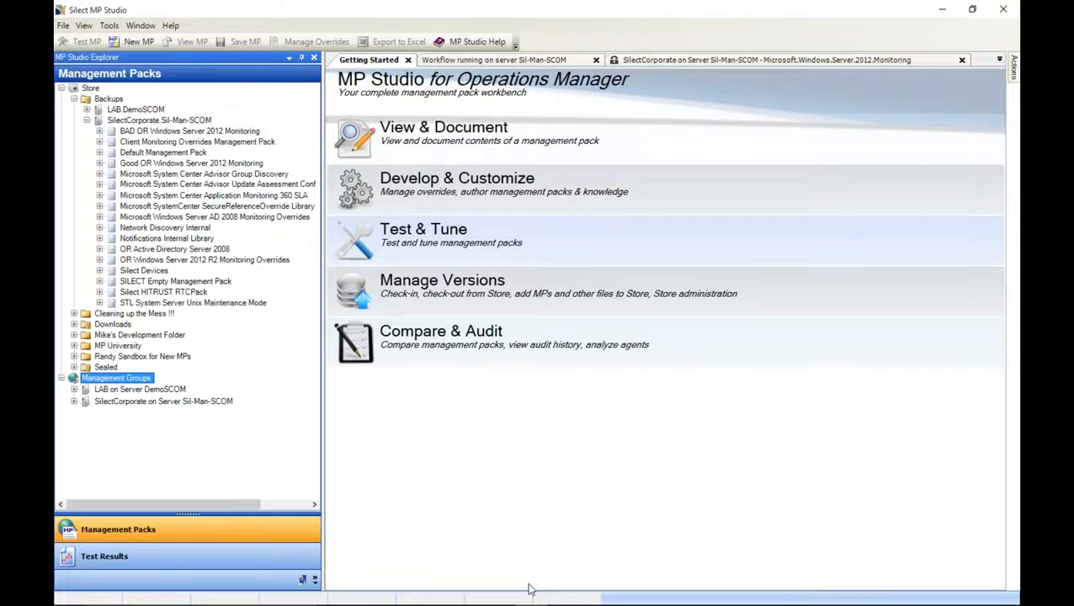
pyautogui.click(101, 250)
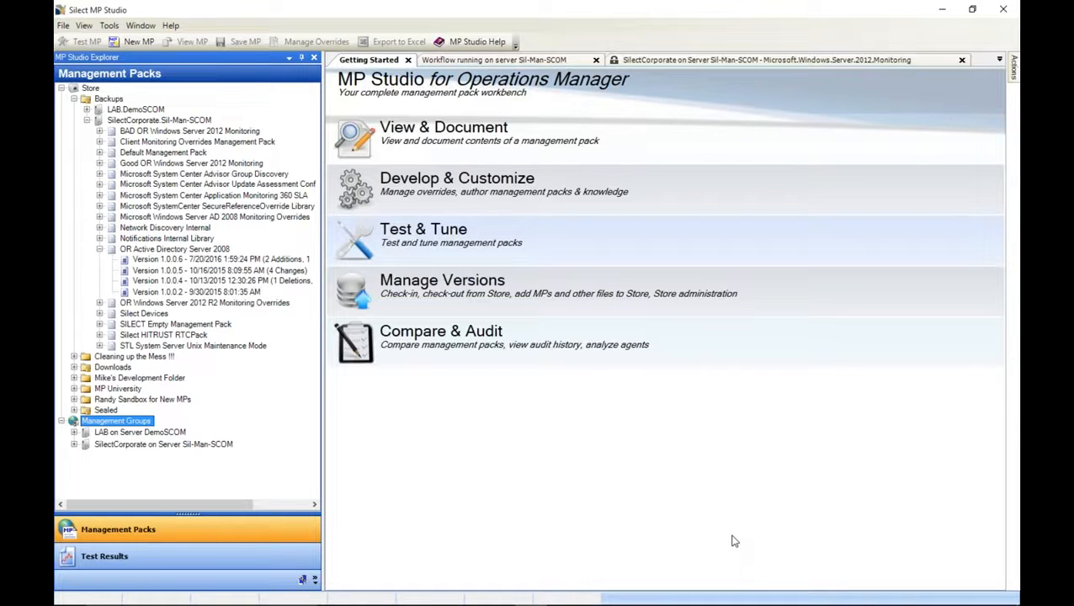
pyautogui.click(149, 251)
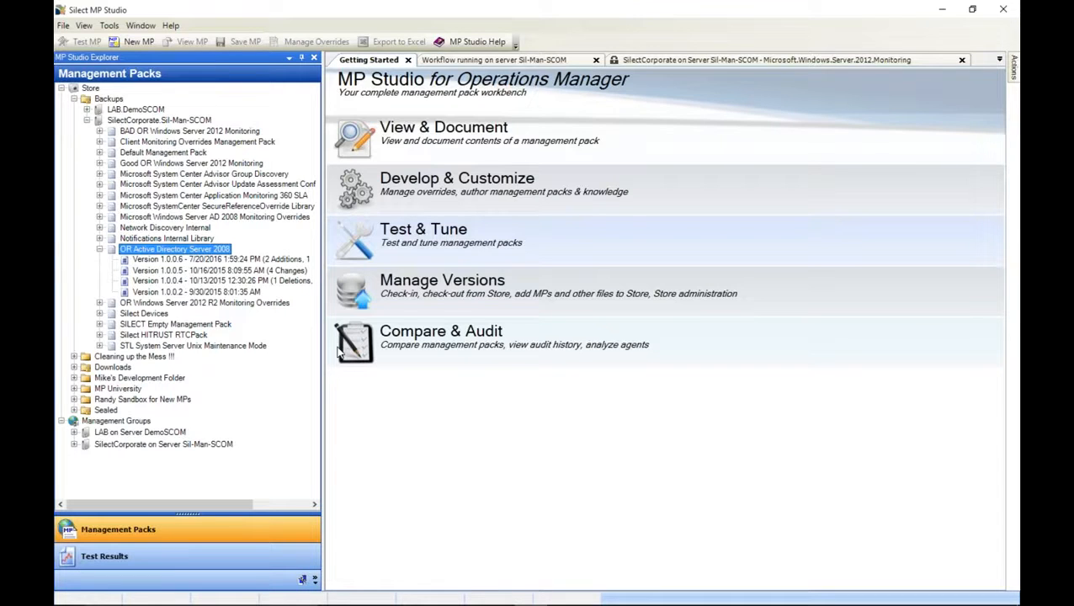
# Start scheduling an audit history report for OR Active Directory Server 2008 and enable Send Email.
pyautogui.rightClick(223, 252)
pyautogui.moveTo(194, 262)
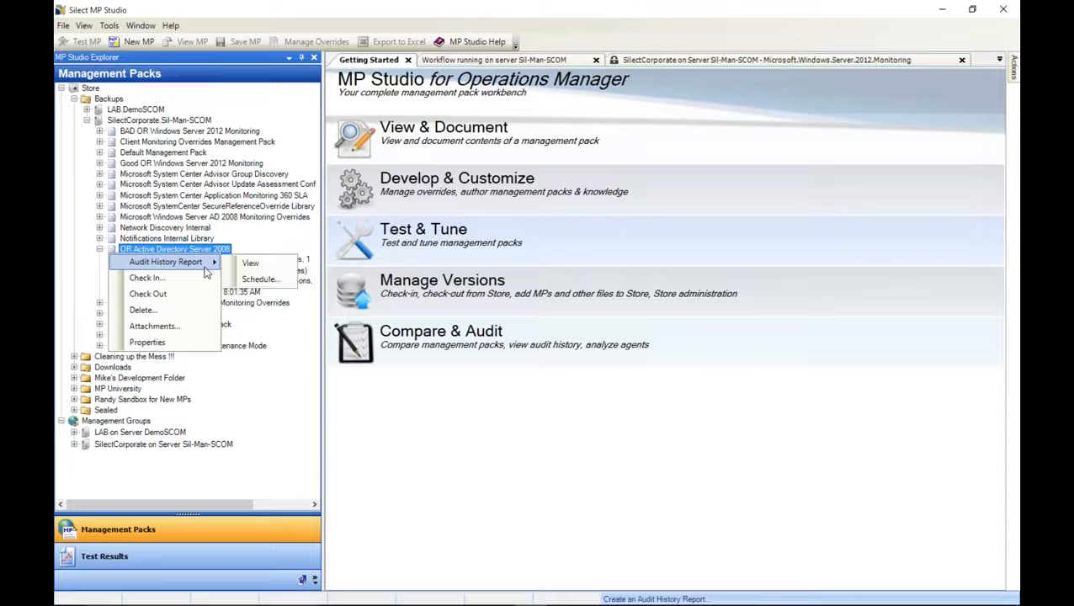
pyautogui.click(255, 280)
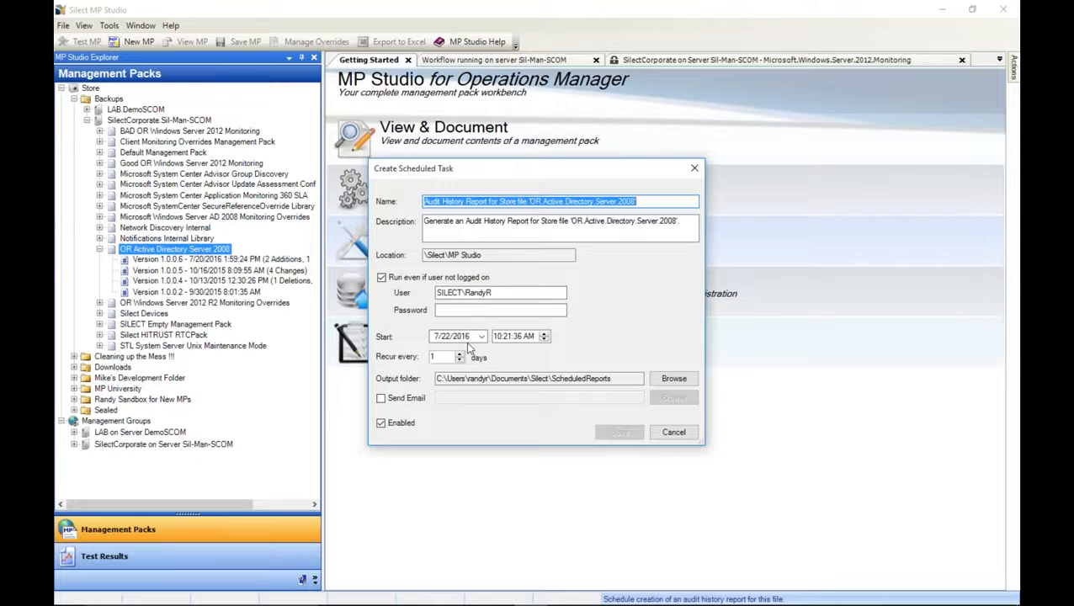
pyautogui.click(620, 379)
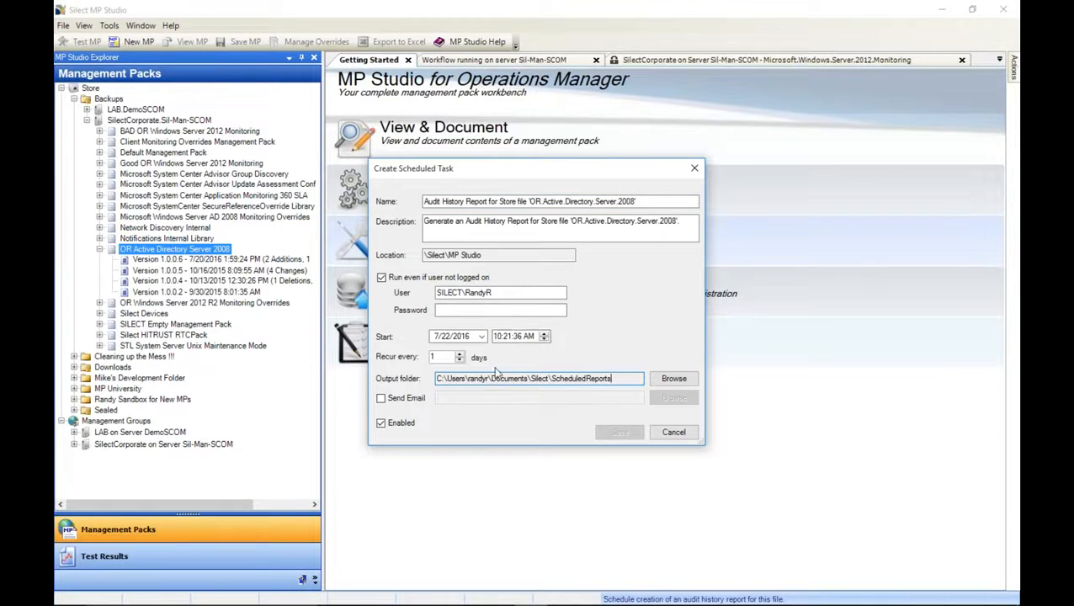
pyautogui.click(380, 398)
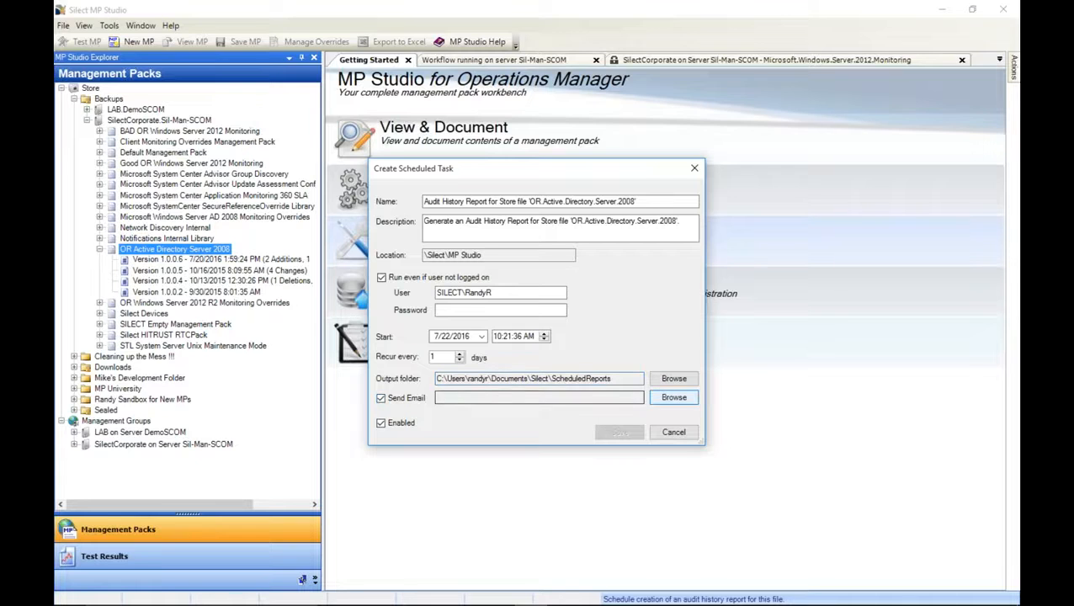
# Inspect the recipient and SMTP options of a new email setting, and cancel the scheduled task without saving.
pyautogui.click(675, 397)
pyautogui.click(349, 427)
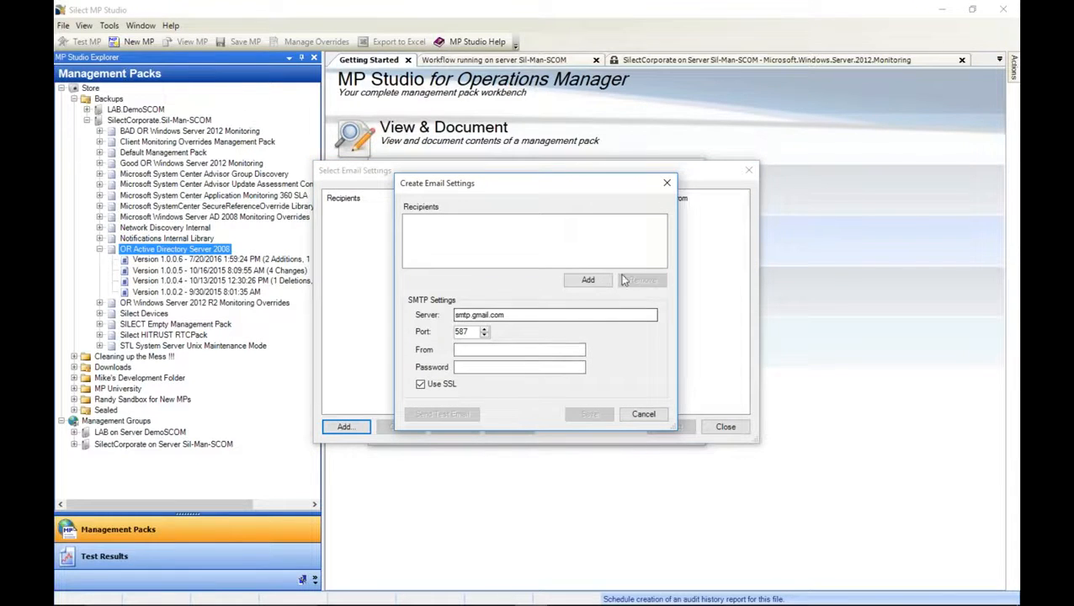
pyautogui.click(585, 279)
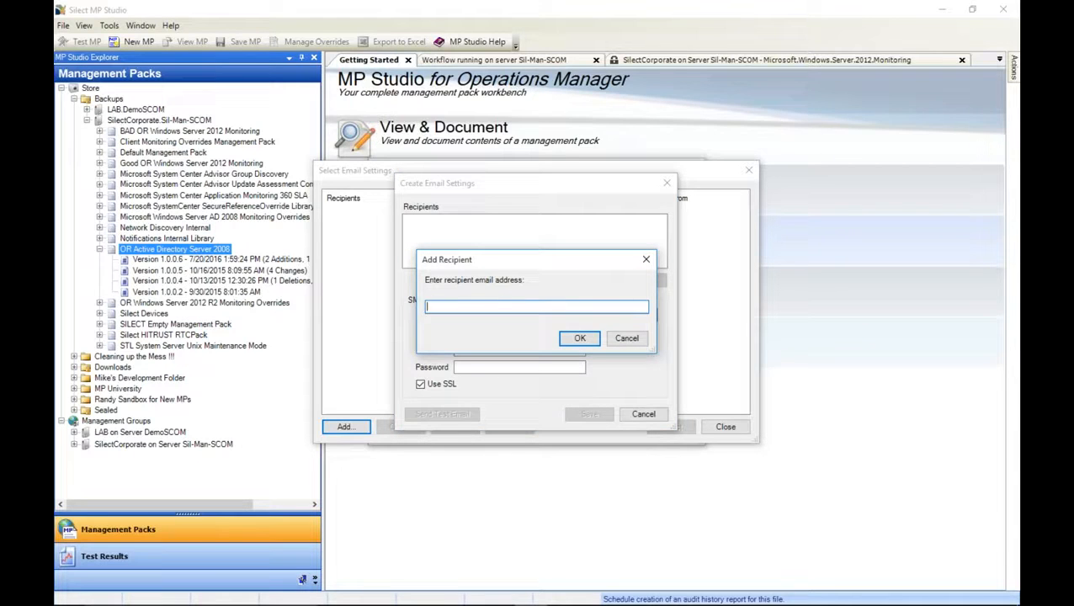
pyautogui.click(619, 339)
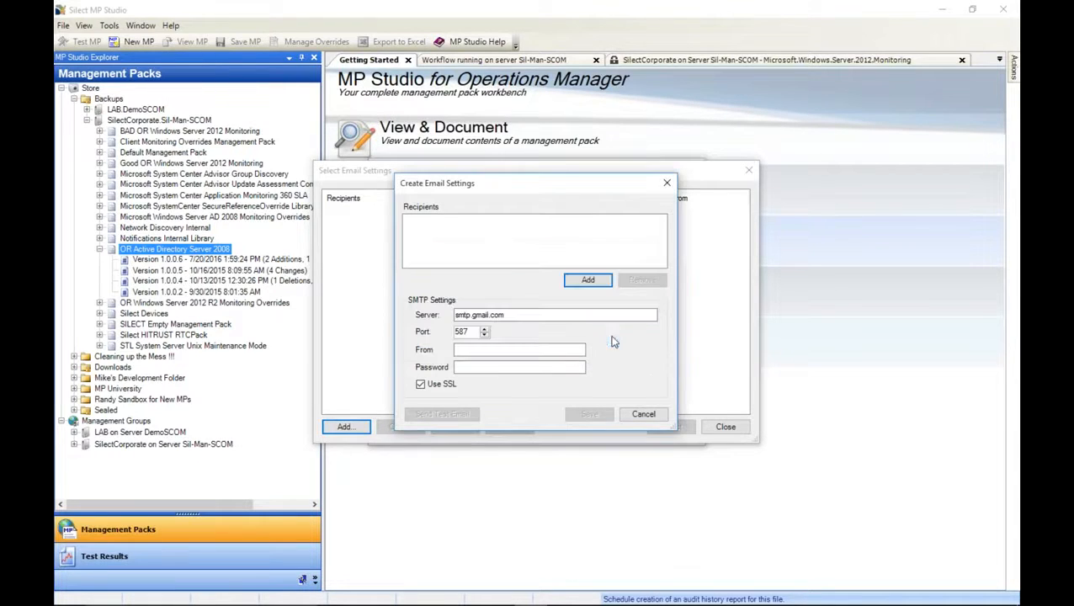
pyautogui.click(641, 415)
pyautogui.click(726, 426)
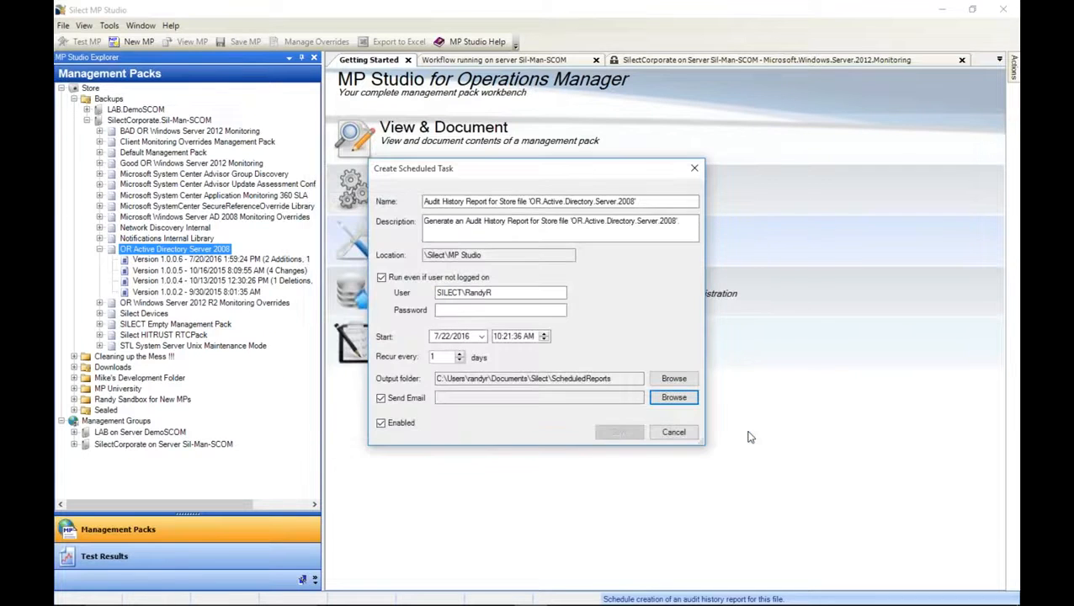
pyautogui.click(672, 430)
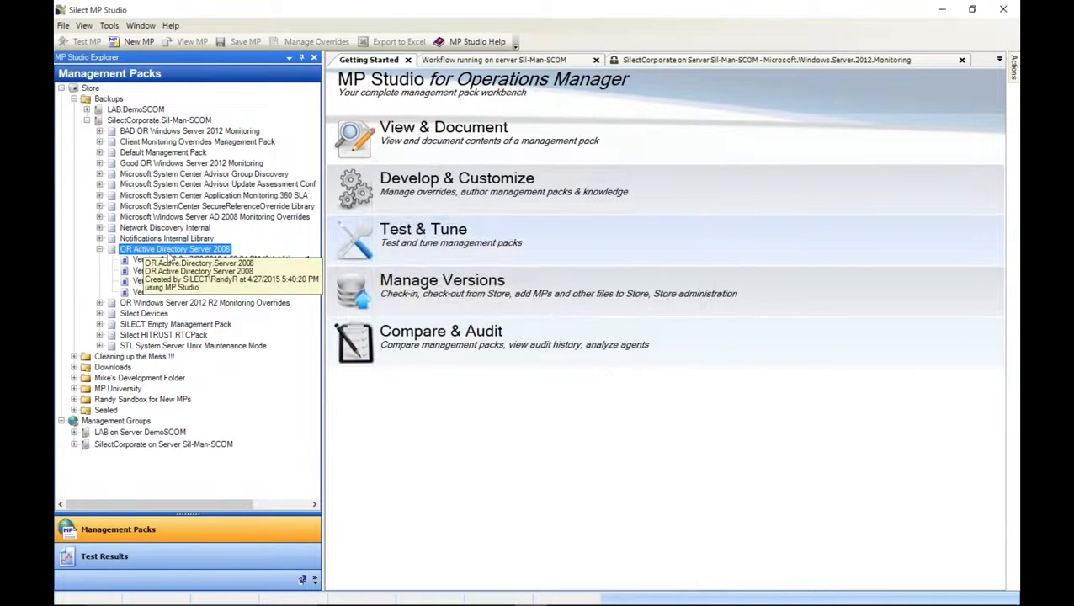
# Check the audit history report options for OR Active Directory Server 2008 and for the whole Backups folder.
pyautogui.rightClick(162, 250)
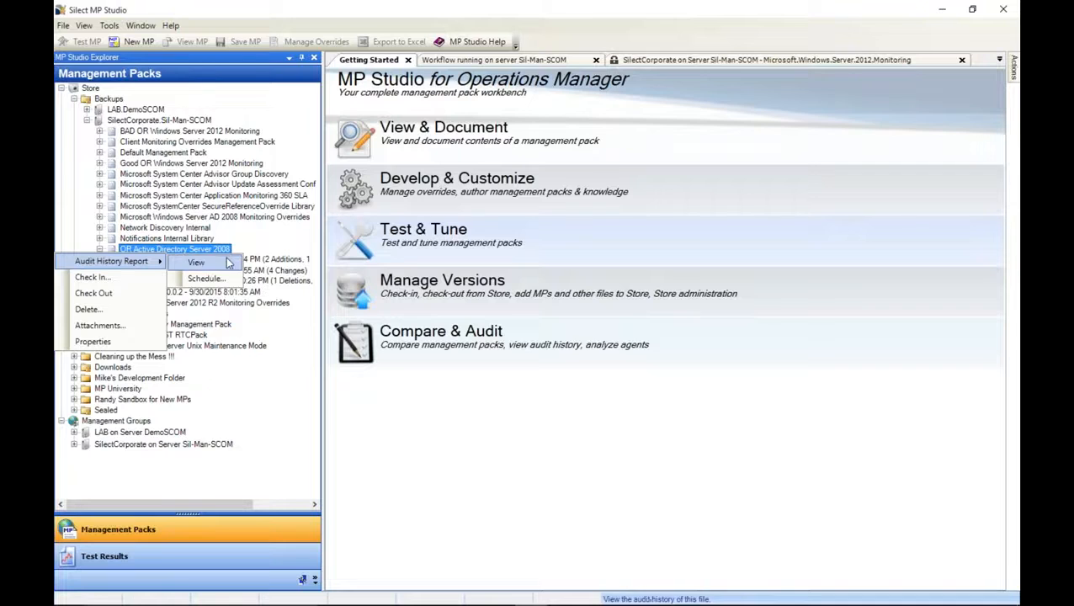
pyautogui.click(463, 447)
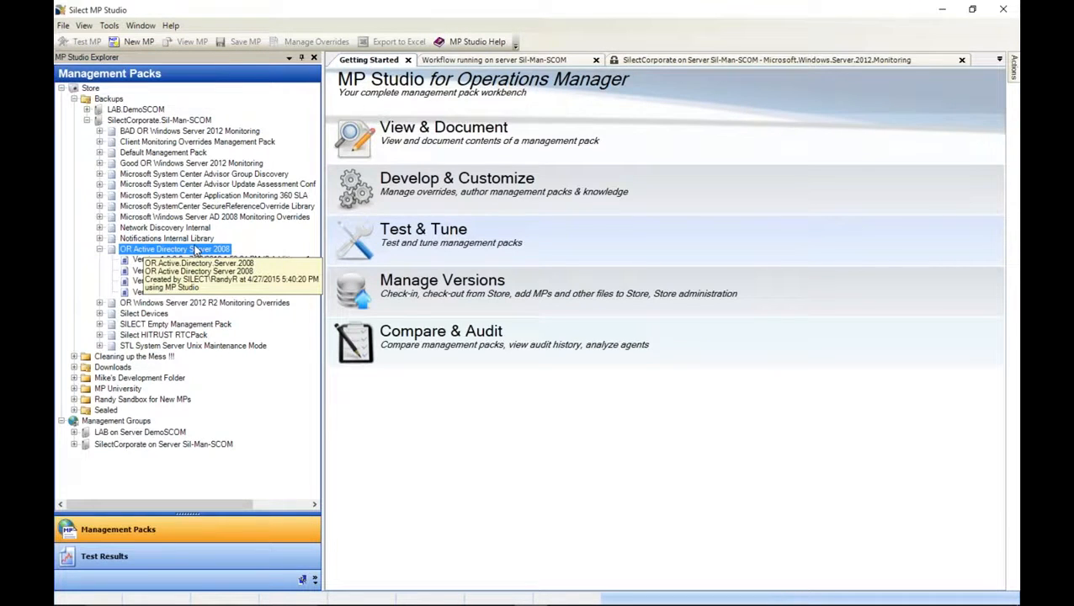
pyautogui.click(87, 121)
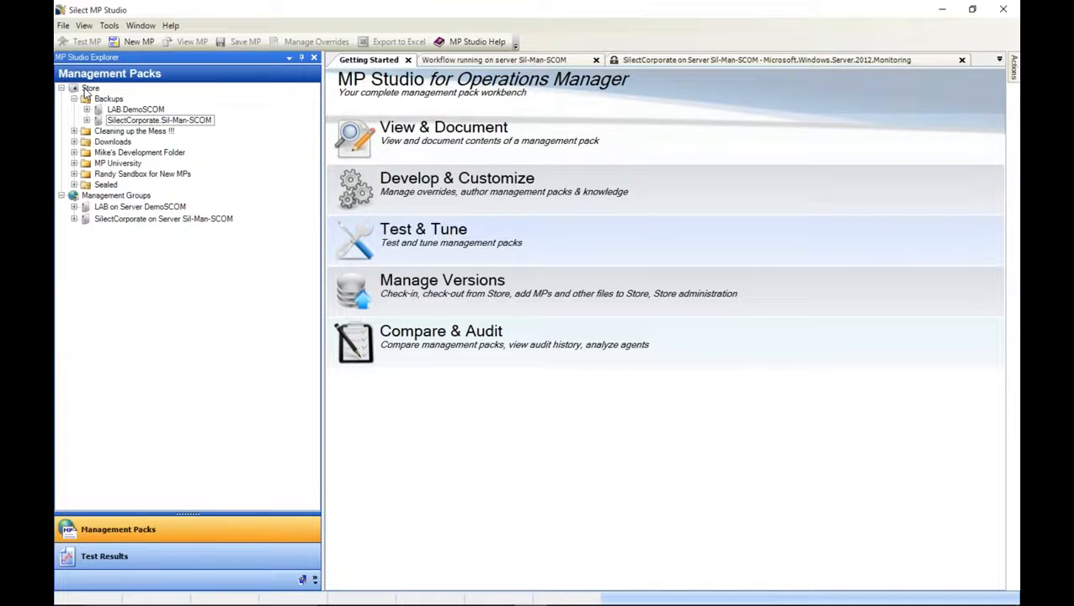
pyautogui.rightClick(107, 99)
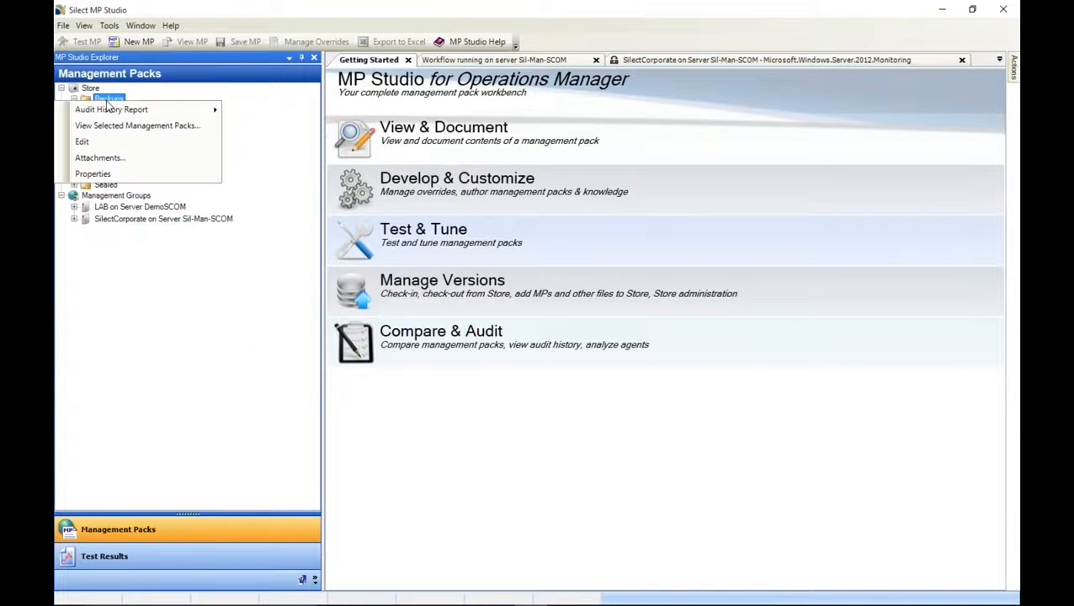
pyautogui.moveTo(119, 113)
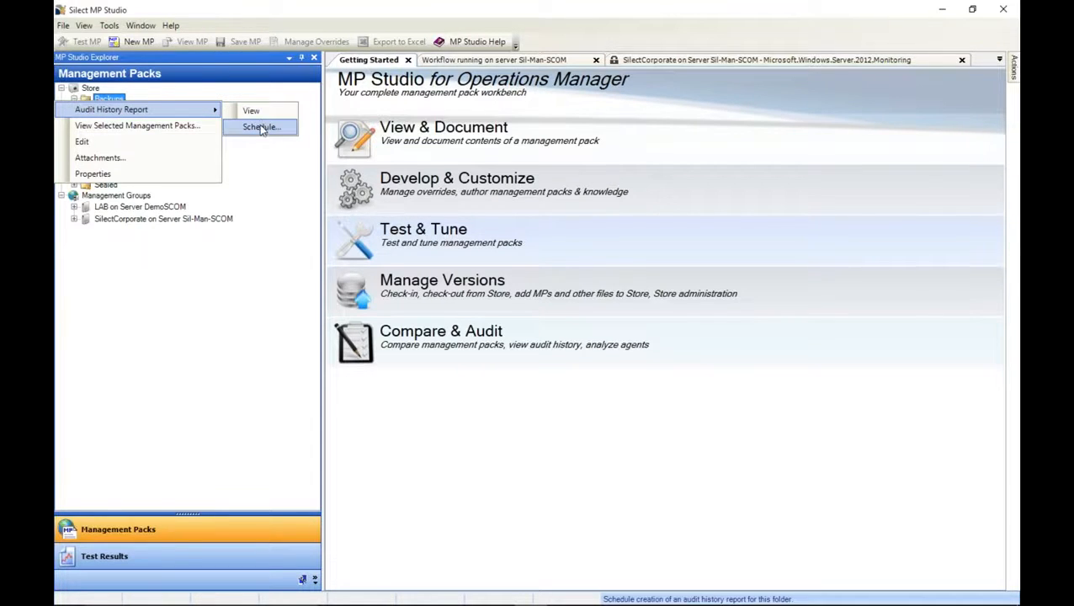
pyautogui.click(240, 303)
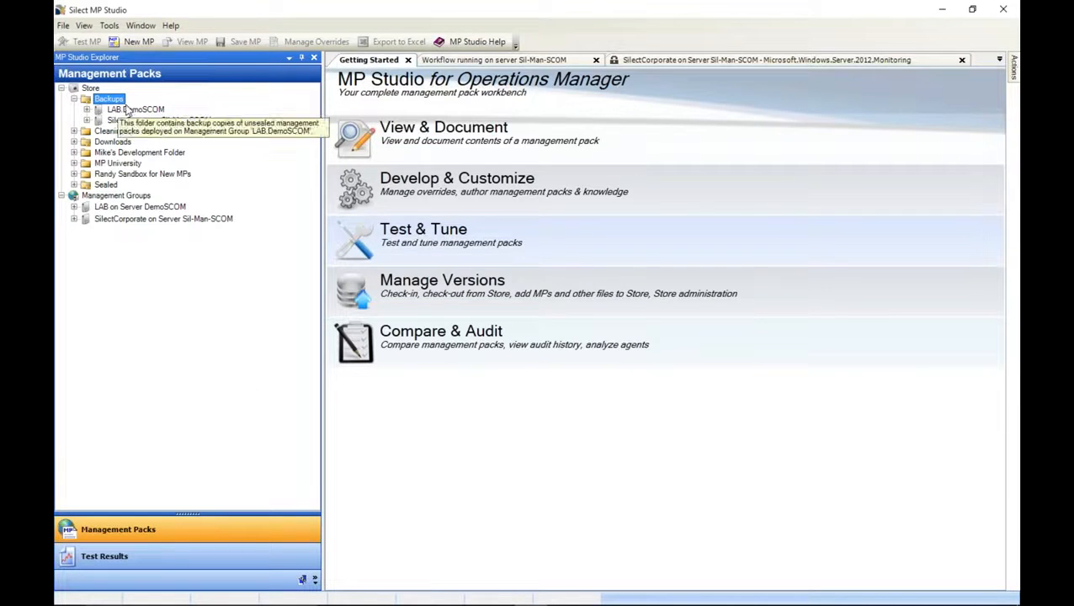
# Expand the Store's Sealed folder and its Silect Software, Inc. subfolder, and select Silect NetworkManagement Library.
pyautogui.click(74, 185)
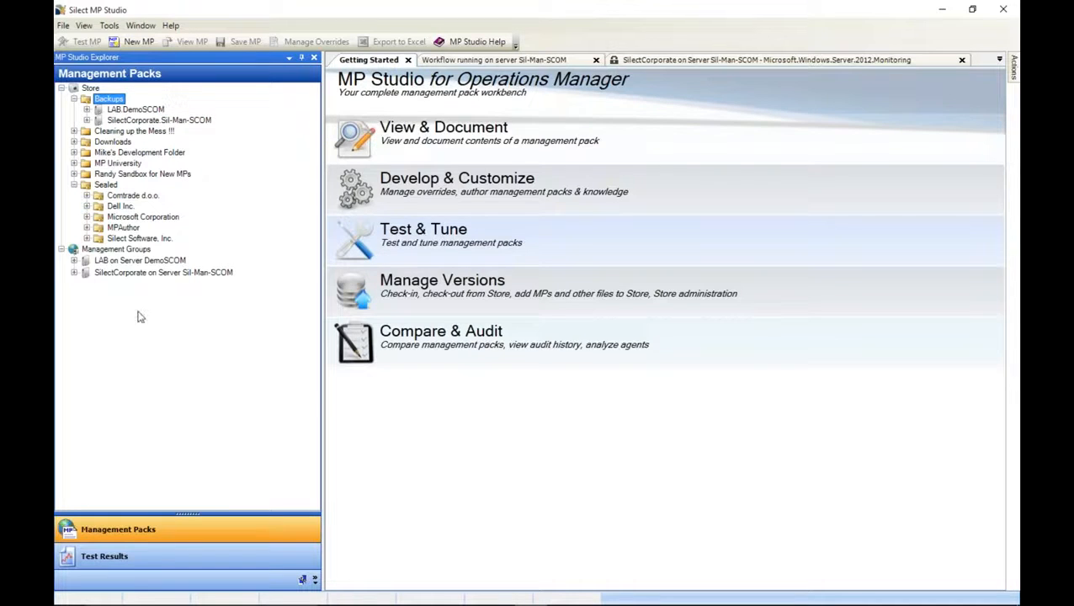
pyautogui.click(86, 238)
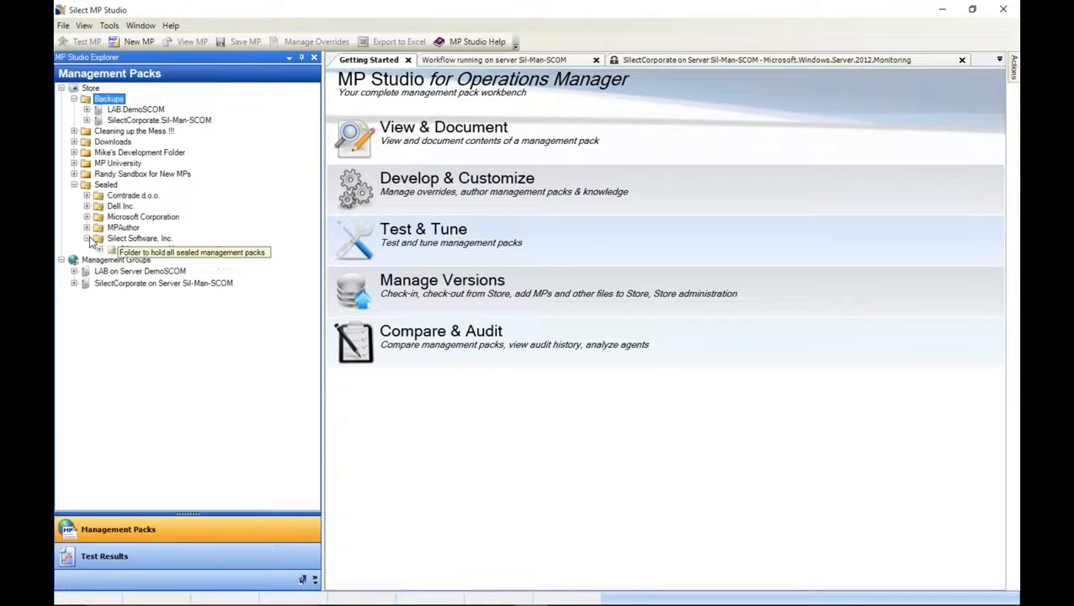
pyautogui.click(152, 250)
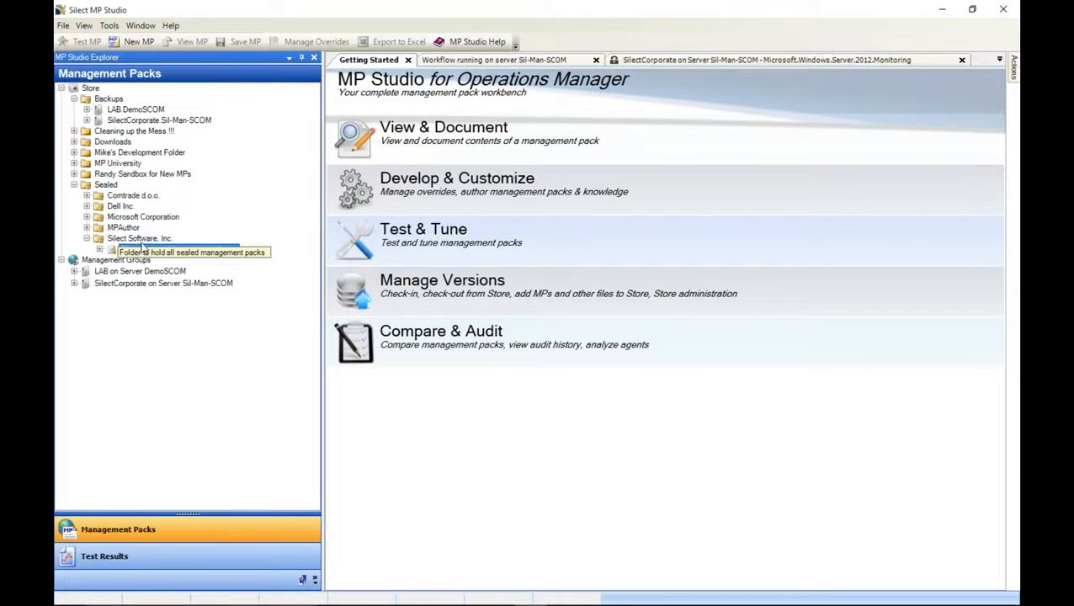
# Expand the sealed Microsoft Corporation folder and examine the stored versions of Windows Server 2008 Operating System (Monitoring).
pyautogui.click(87, 216)
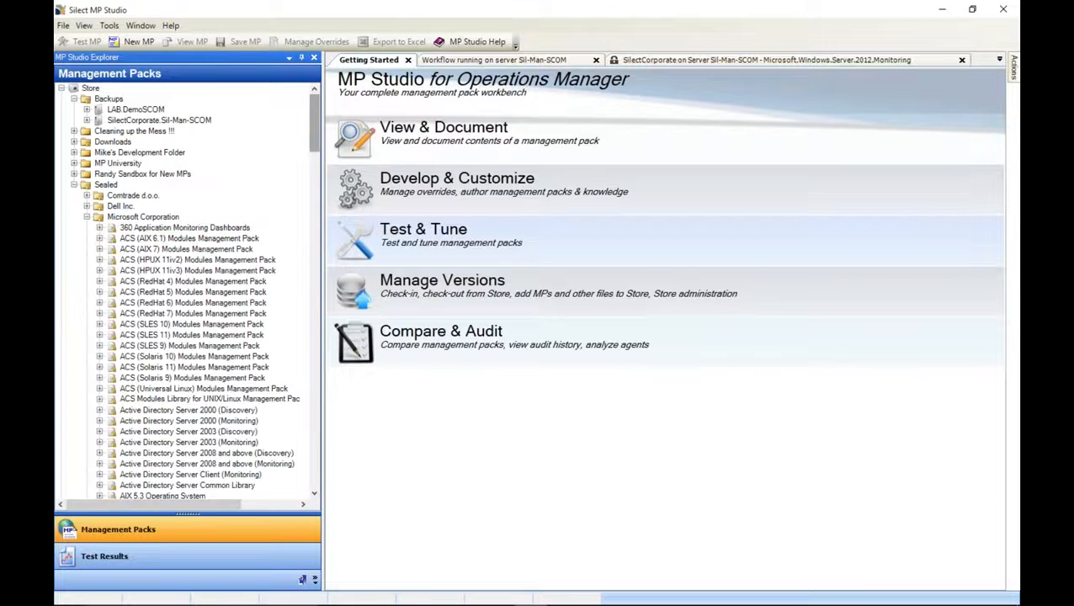
pyautogui.moveTo(314, 131)
pyautogui.mouseDown()
pyautogui.moveTo(335, 390)
pyautogui.moveTo(324, 465)
pyautogui.mouseUp()
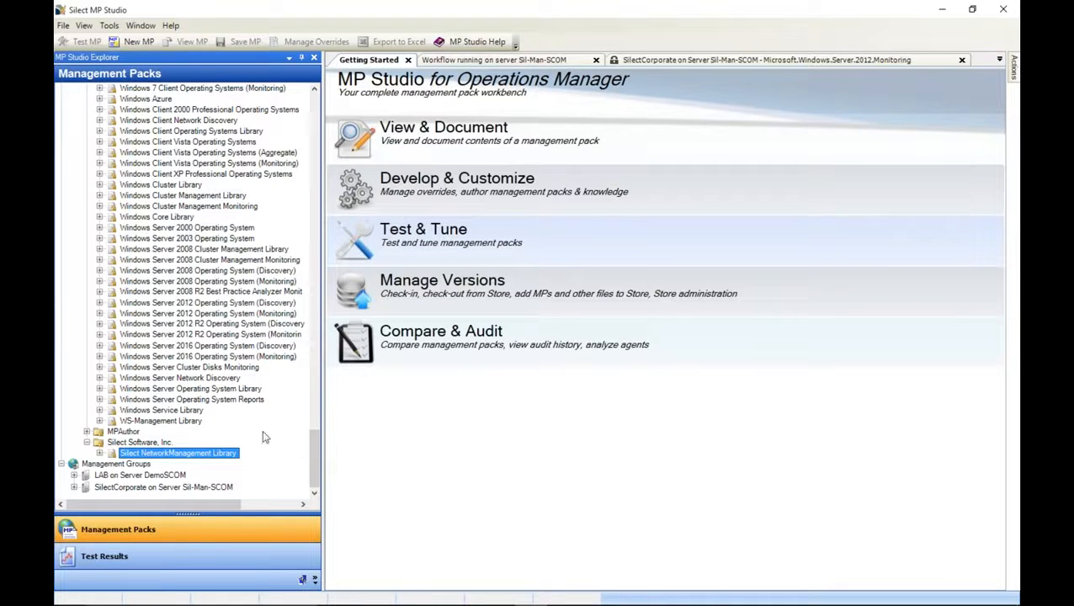
pyautogui.click(99, 282)
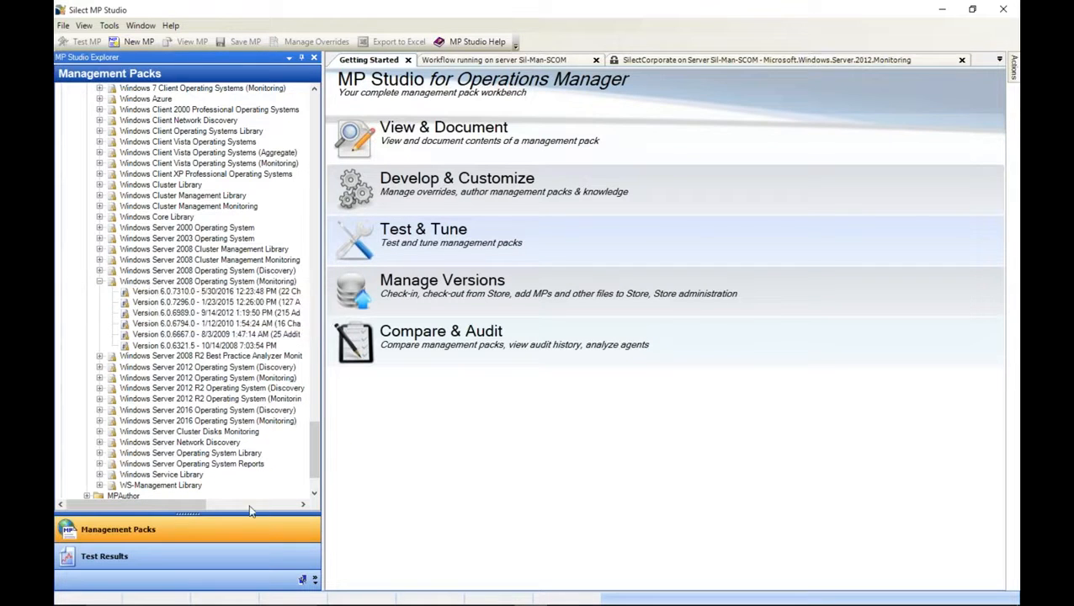
pyautogui.click(100, 282)
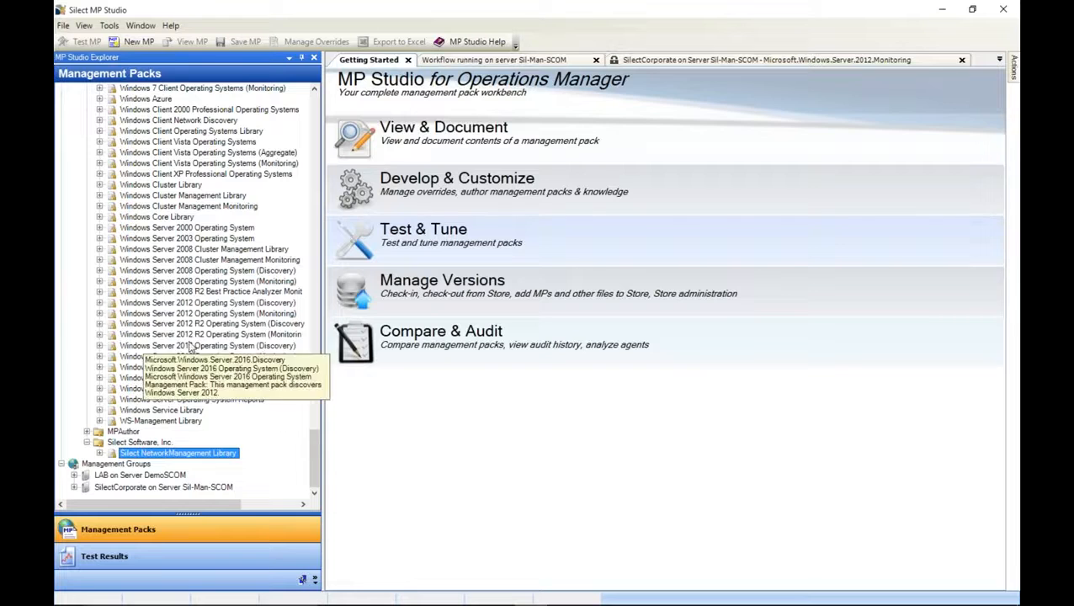
# Examine the stored versions of the sealed Windows Server 2012 Operating System (Monitoring) pack, and collapse the Sealed folder.
pyautogui.click(99, 313)
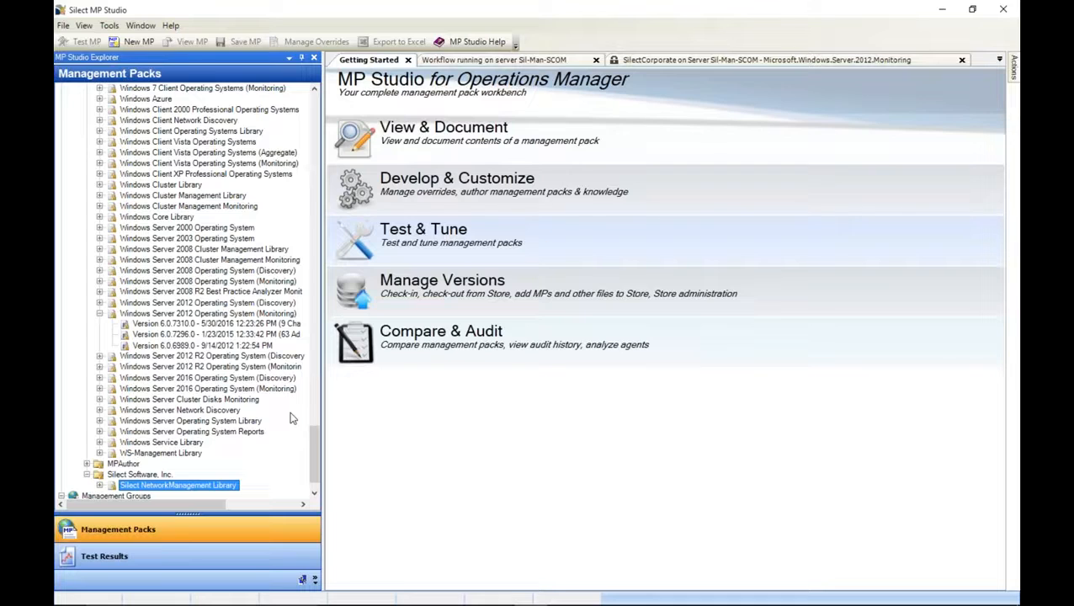
pyautogui.moveTo(324, 393); pyautogui.dragTo(385, 401)
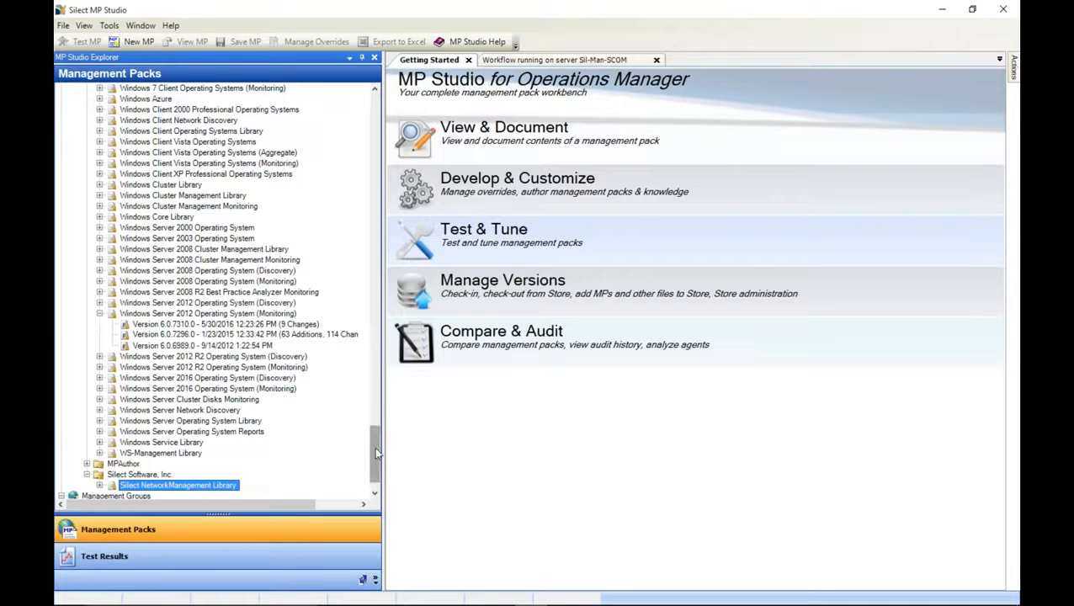
pyautogui.moveTo(375, 446); pyautogui.dragTo(368, 105)
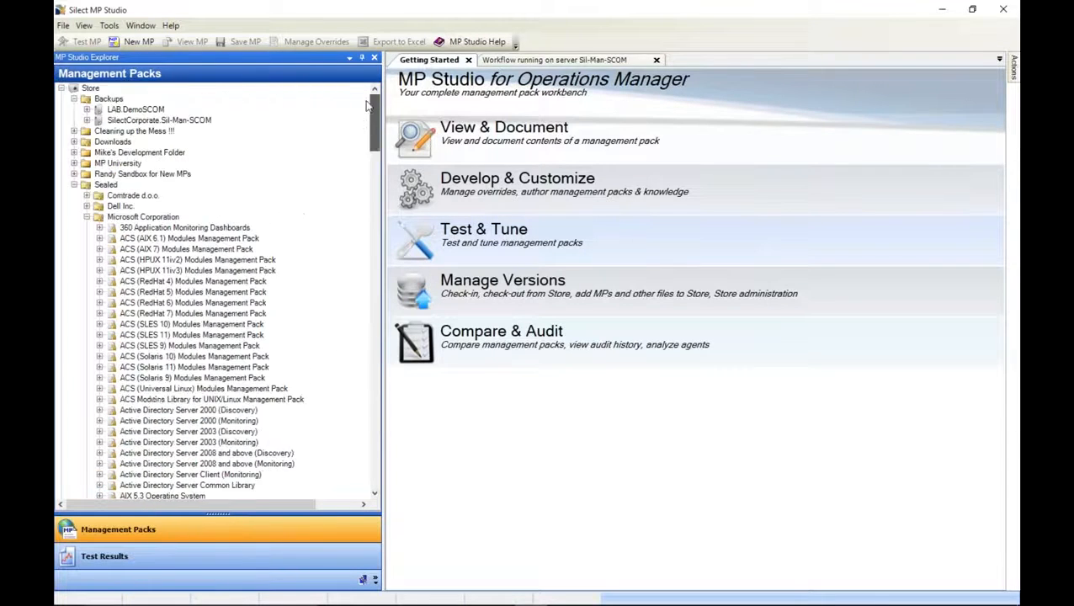
pyautogui.click(75, 185)
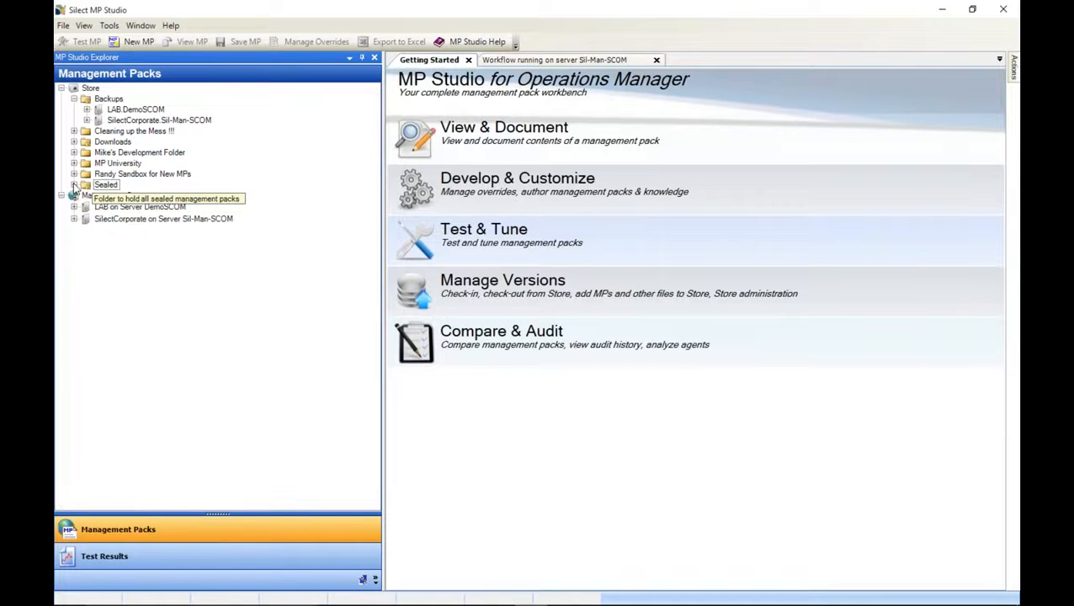
# Open version 1.0.0.7 of TEST6 SILECT NewMP from the Store's sandbox folder for new MPs.
pyautogui.click(74, 174)
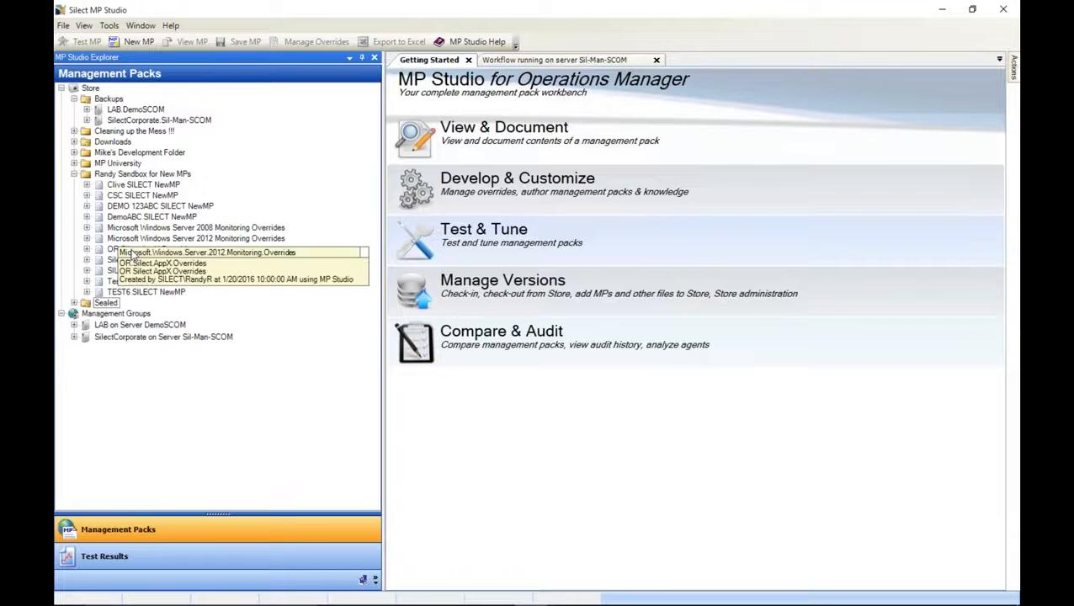
pyautogui.click(86, 291)
pyautogui.click(196, 305)
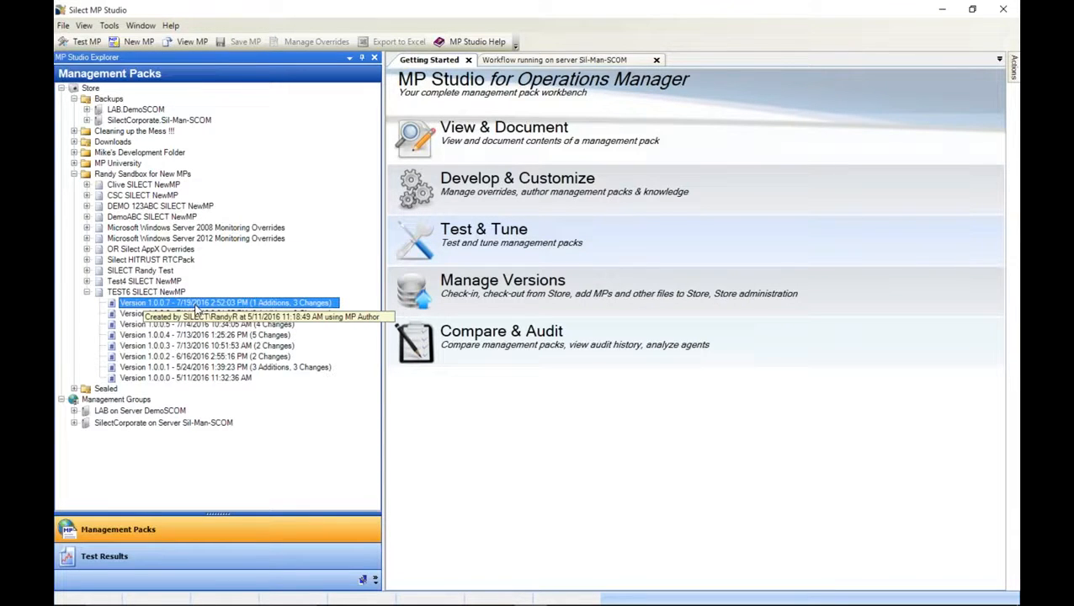
pyautogui.doubleClick(195, 308)
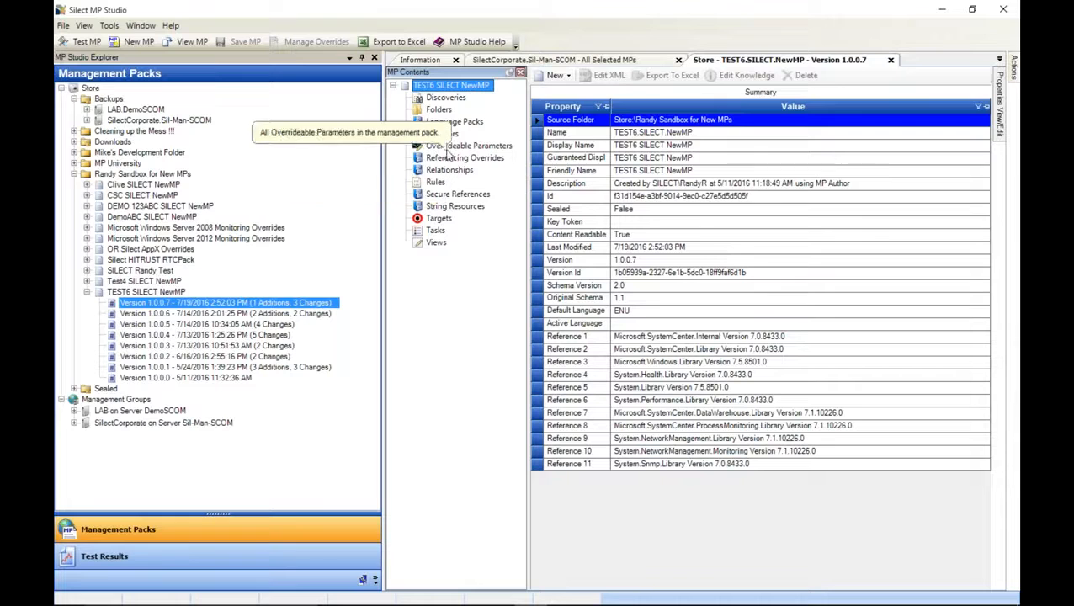
# List the pack's monitors and check which new monitor types can be created, without creating one.
pyautogui.click(442, 133)
pyautogui.rightClick(442, 133)
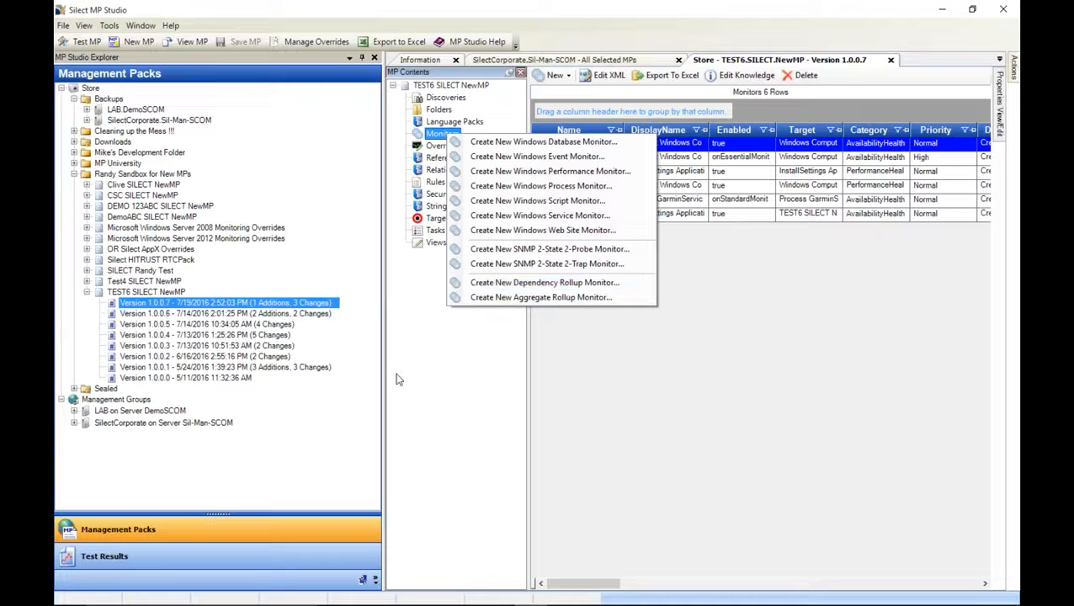
pyautogui.click(415, 379)
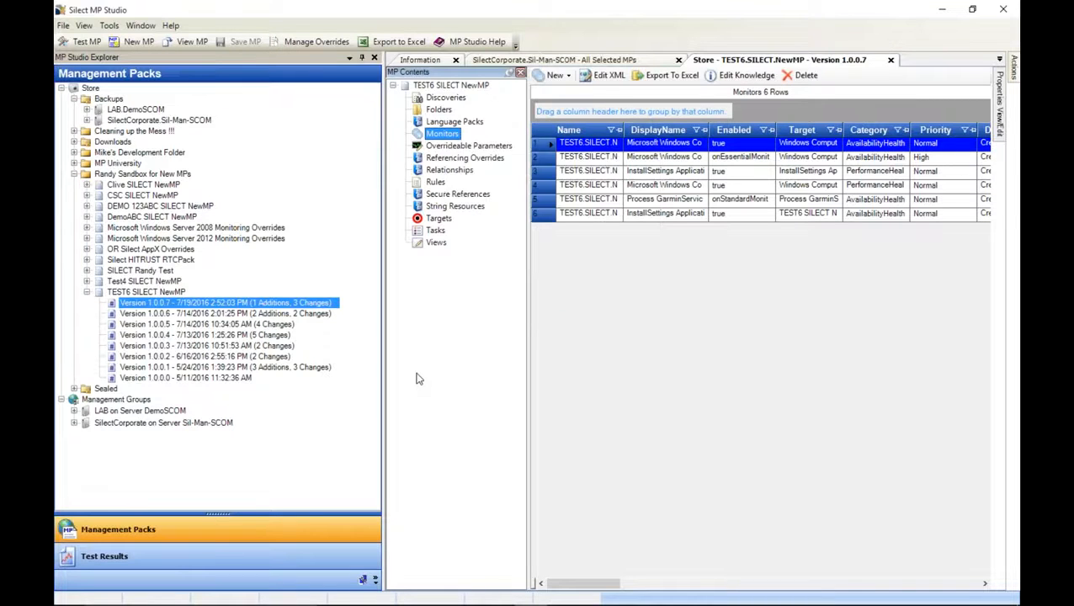
# Set AlertOnState to Warning in the properties of the Windows Computer PageFaultsPerSec monitor.
pyautogui.click(615, 186)
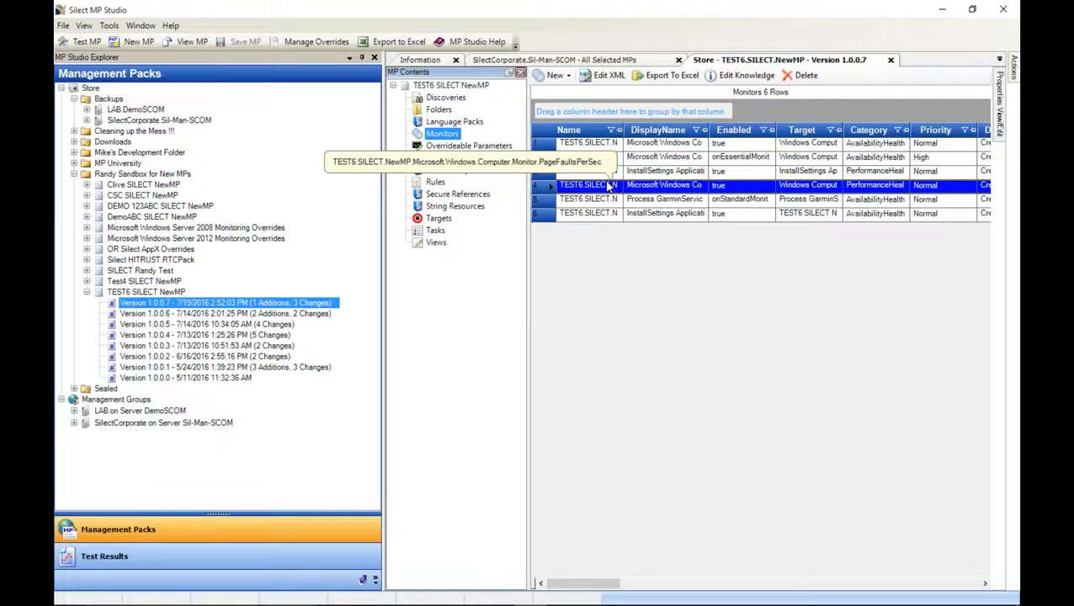
pyautogui.moveTo(1004, 78)
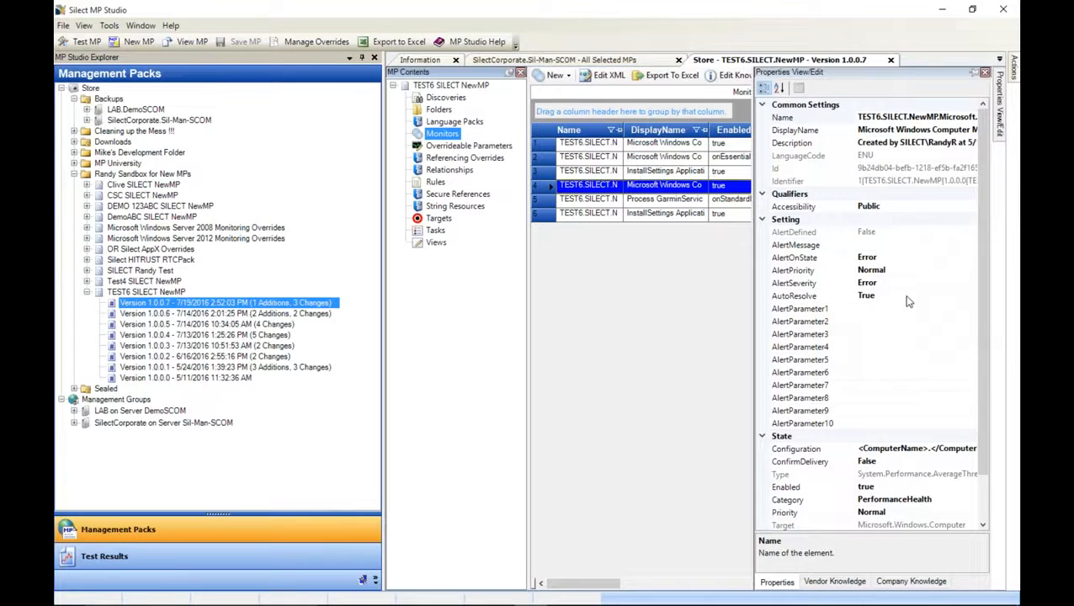
pyautogui.click(954, 259)
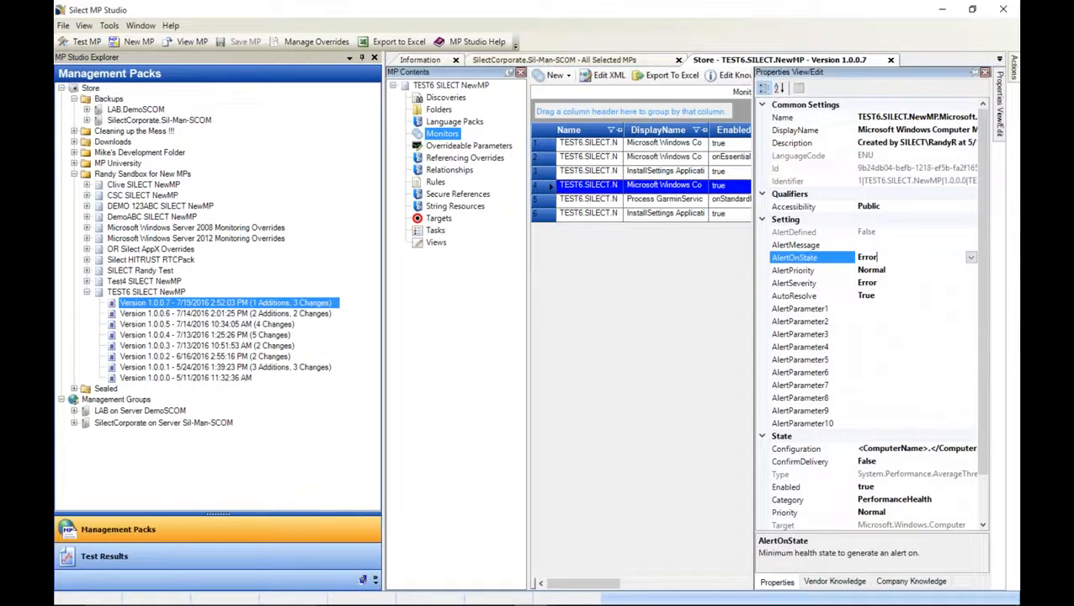
pyautogui.click(970, 258)
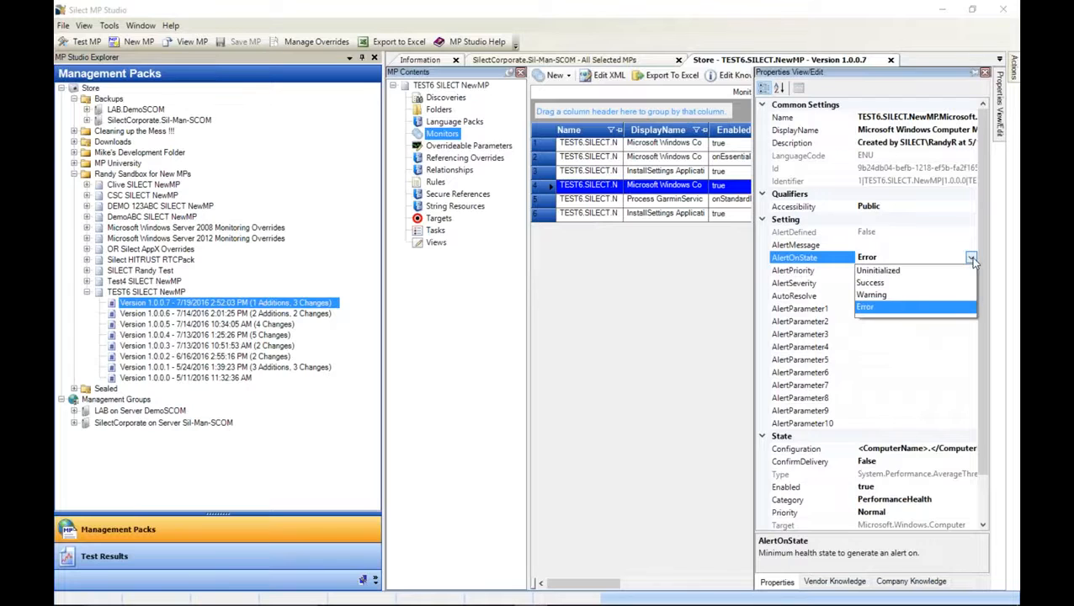
pyautogui.click(880, 294)
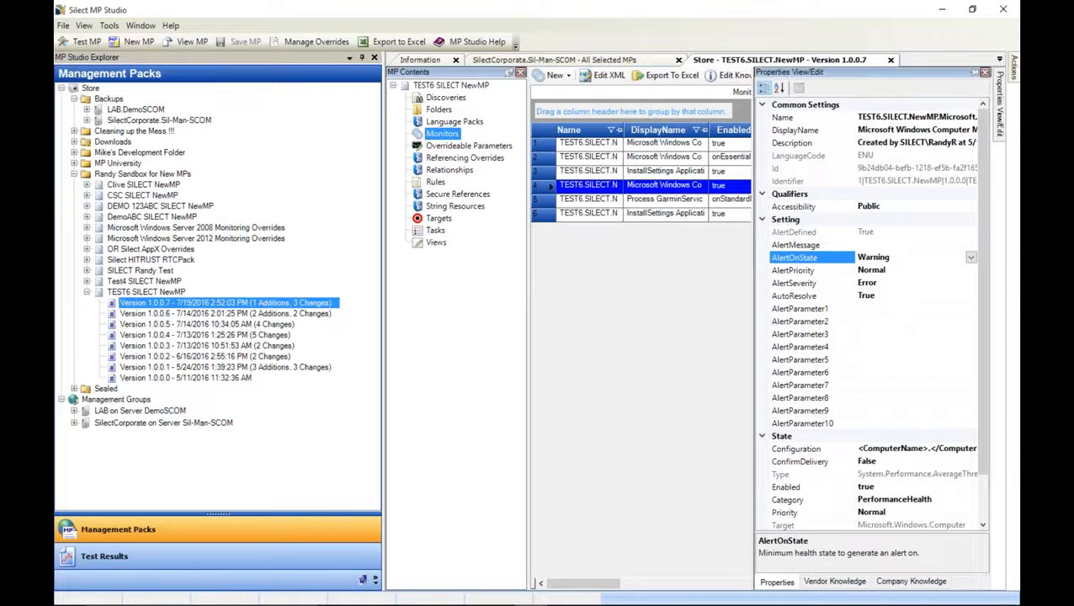
pyautogui.click(1011, 252)
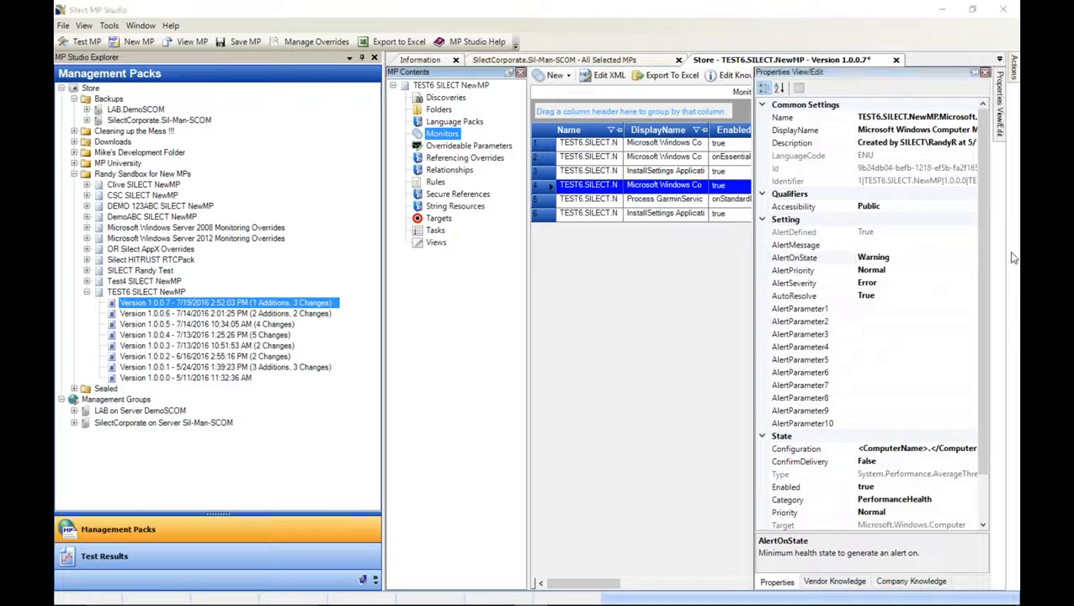
pyautogui.click(949, 295)
pyautogui.moveTo(856, 42)
pyautogui.mouseDown()
pyautogui.moveTo(857, 63)
pyautogui.moveTo(880, 53)
pyautogui.mouseUp()
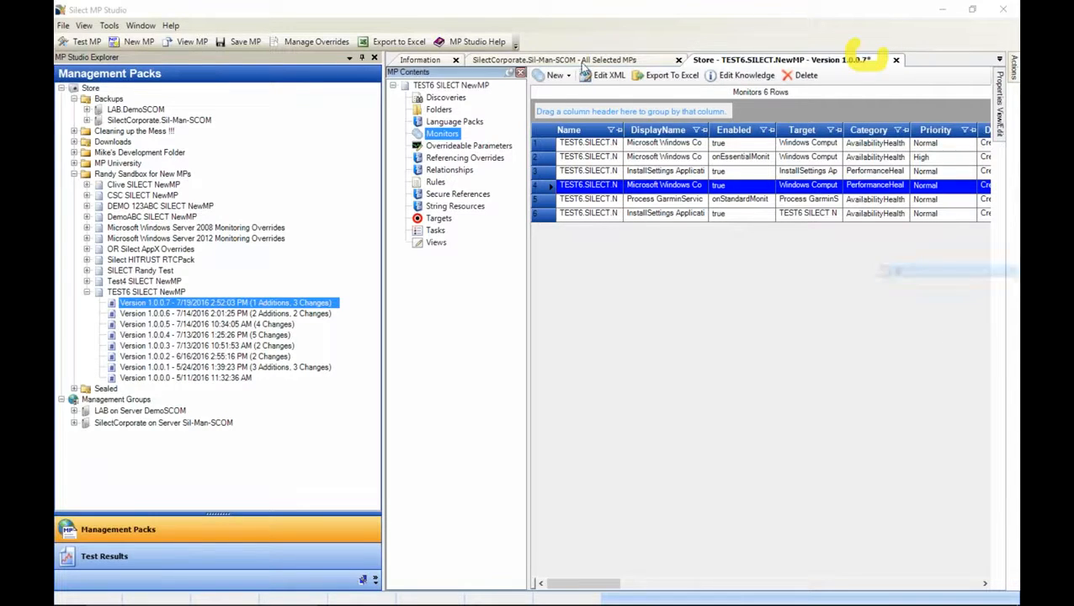
# Save the edited pack as version 1.0.0.8 after checking the AlertSettings change in its audit trail, and close the pack.
pyautogui.click(240, 41)
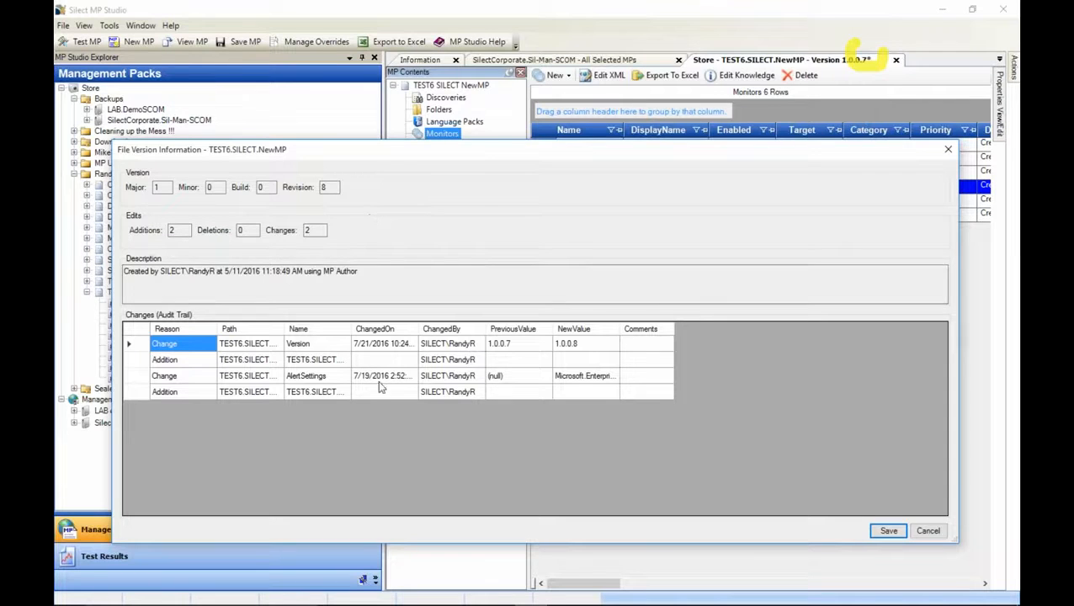
pyautogui.click(269, 379)
pyautogui.click(341, 377)
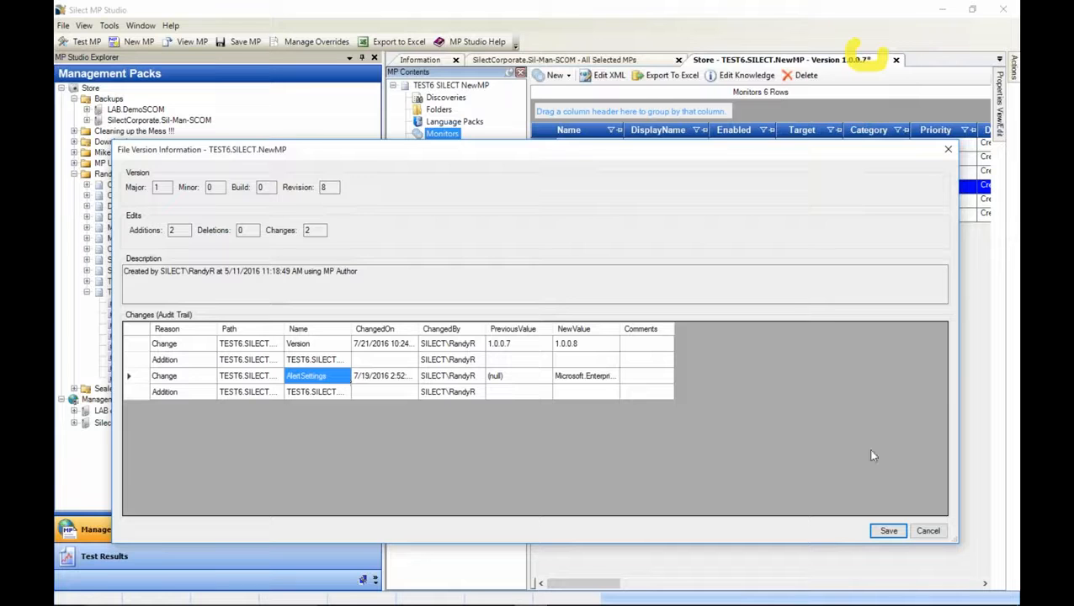
pyautogui.click(885, 533)
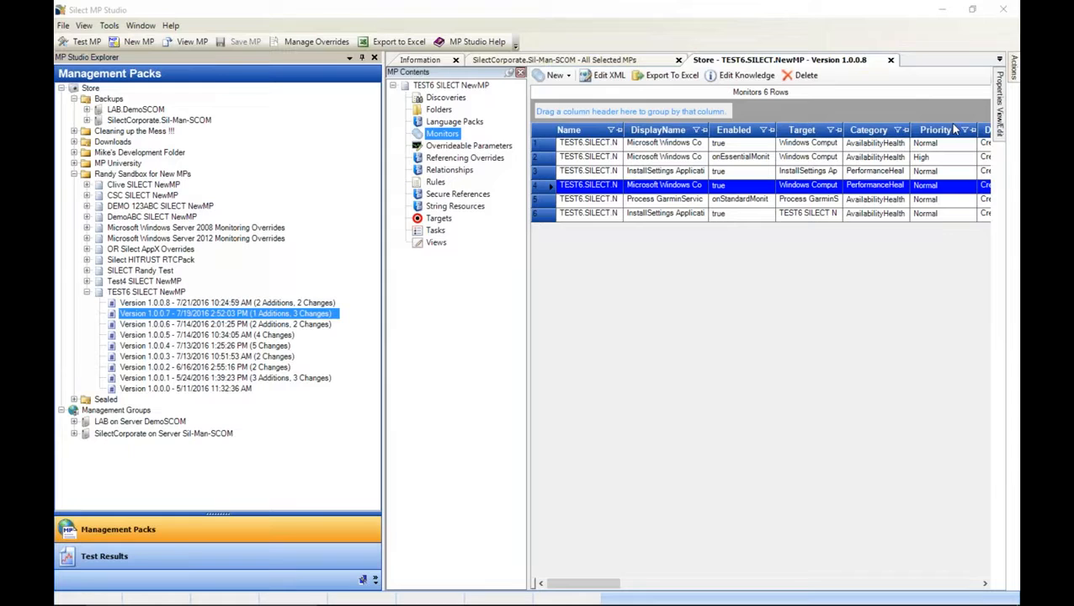
pyautogui.click(891, 60)
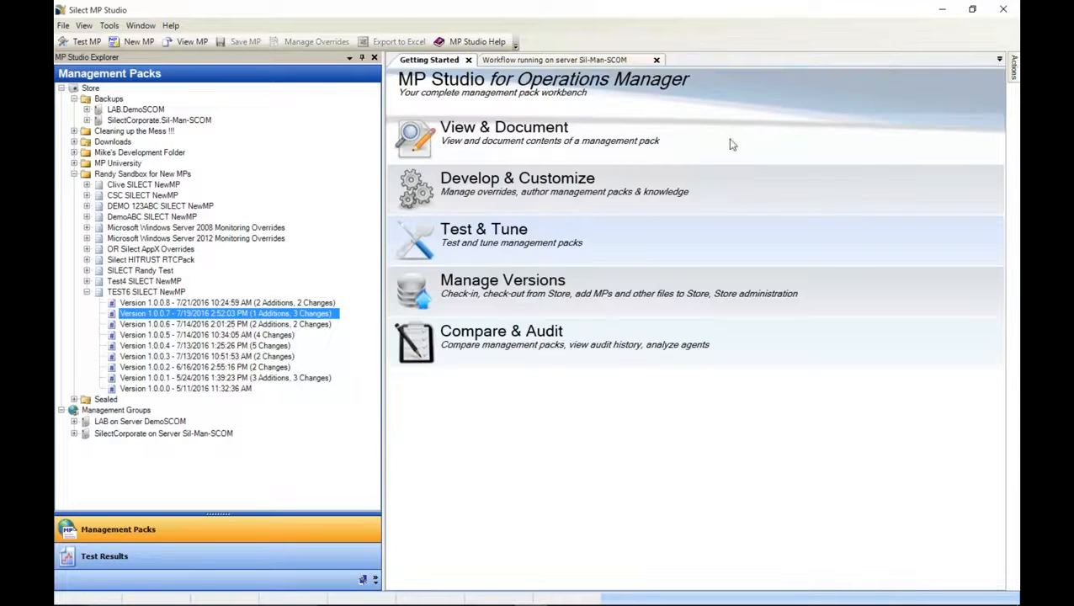
# Collapse TEST6 SILECT NewMP and its sandbox folder, and expand and select the Cleaning up the Mess !!! folder.
pyautogui.click(86, 291)
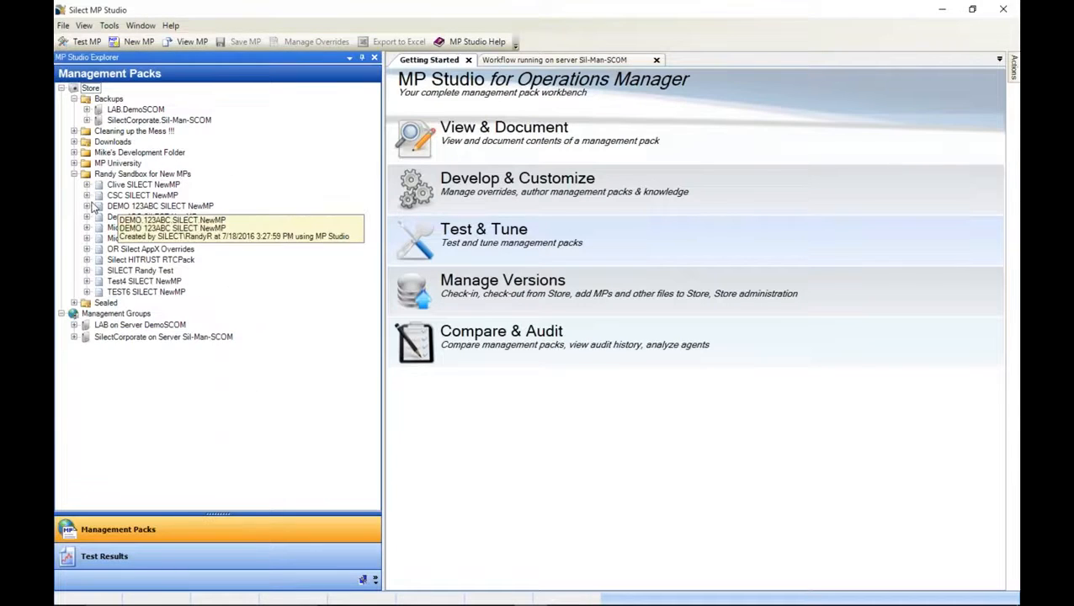
pyautogui.click(74, 175)
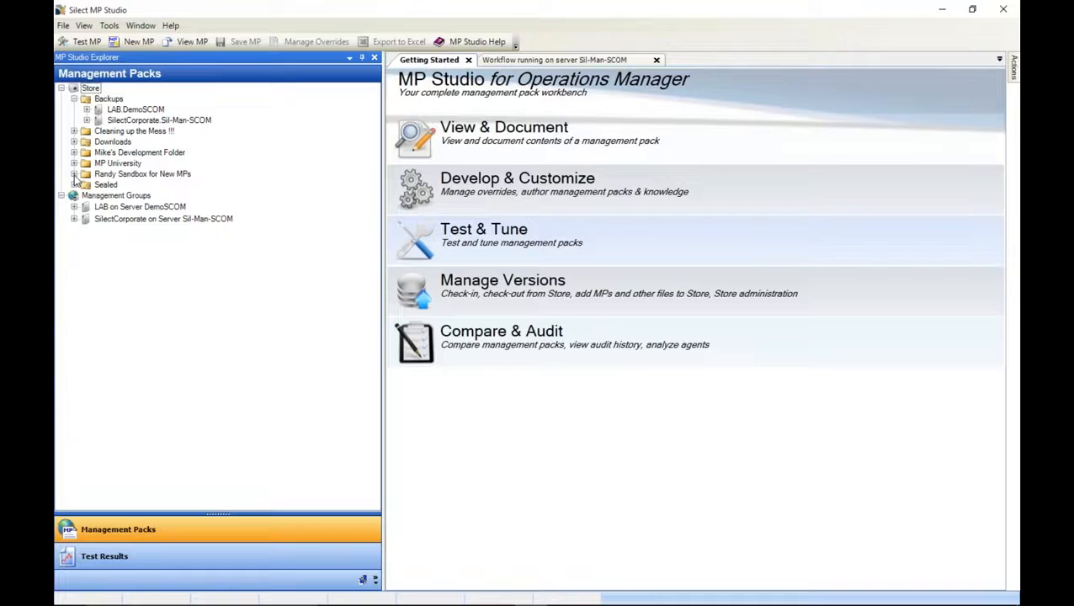
pyautogui.click(74, 132)
pyautogui.click(133, 133)
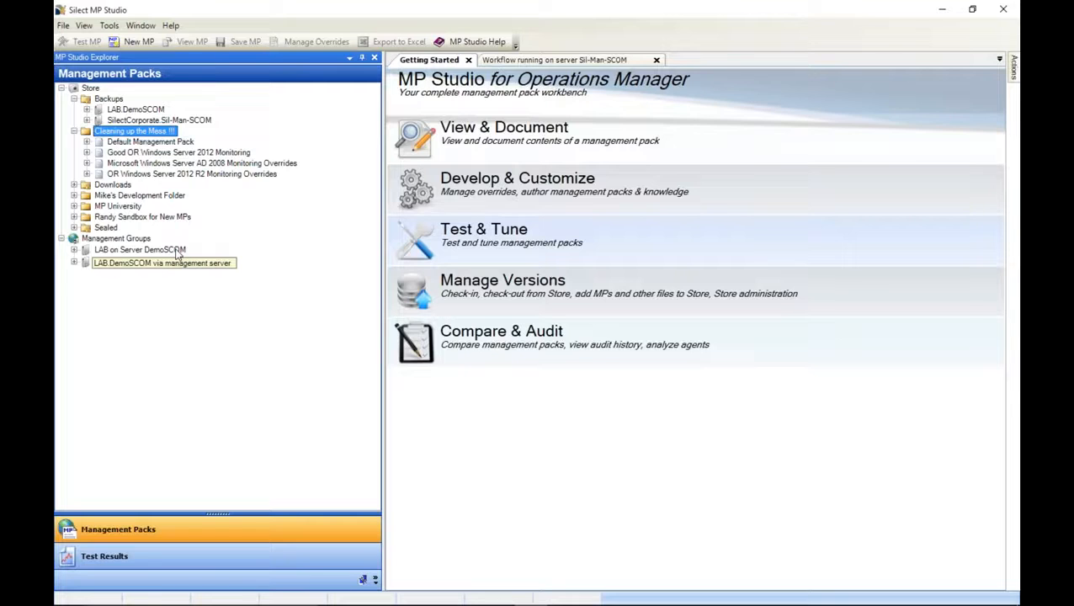
# Expand the SilectCorporate management group and examine the referencing overrides in the already open Microsoft.Windows.Server.2012.Monitoring view.
pyautogui.click(74, 262)
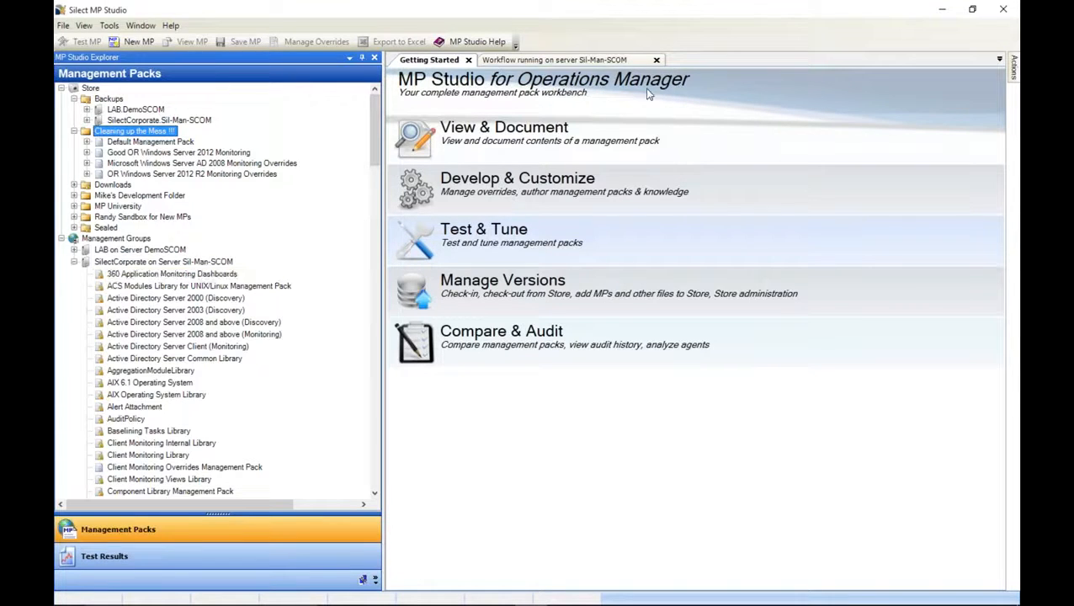
pyautogui.click(1001, 59)
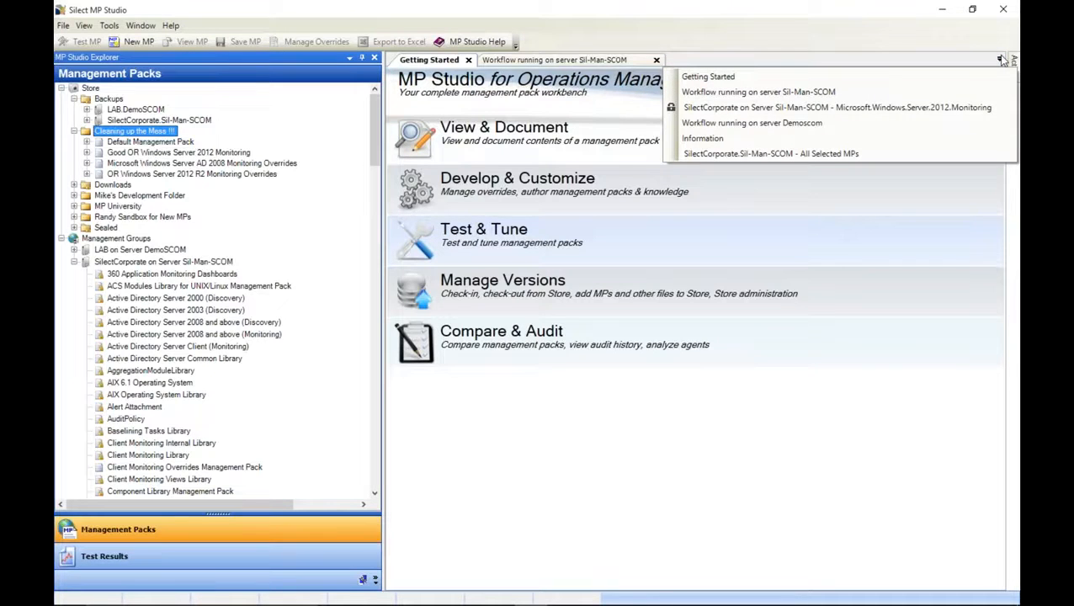
pyautogui.click(886, 109)
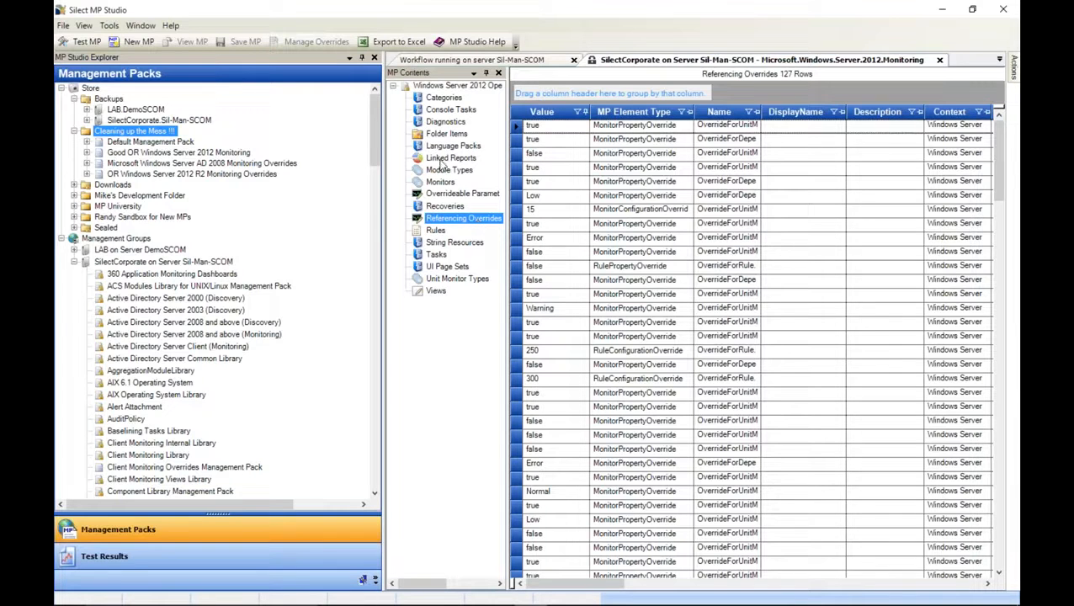
pyautogui.moveTo(384, 95); pyautogui.dragTo(276, 95)
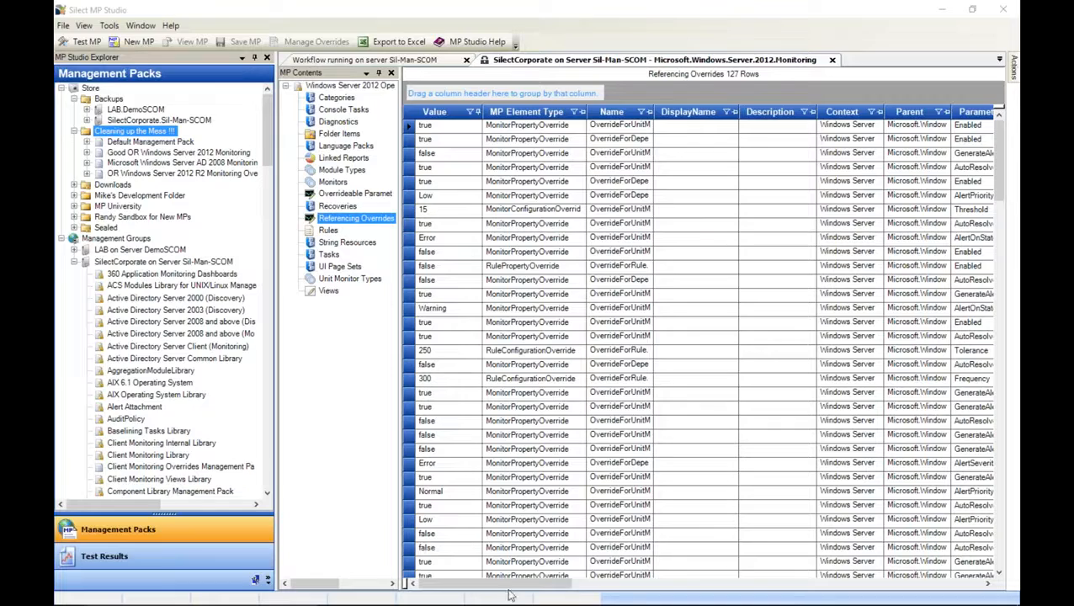
pyautogui.moveTo(516, 589)
pyautogui.mouseDown()
pyautogui.moveTo(729, 594)
pyautogui.moveTo(536, 582)
pyautogui.mouseUp()
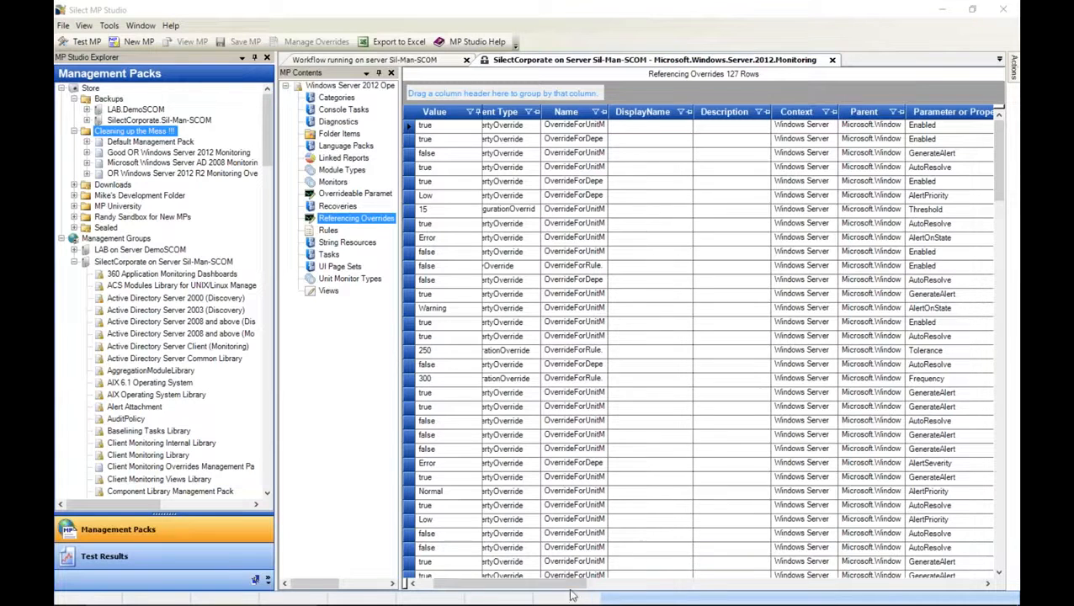
pyautogui.moveTo(574, 584); pyautogui.dragTo(534, 587)
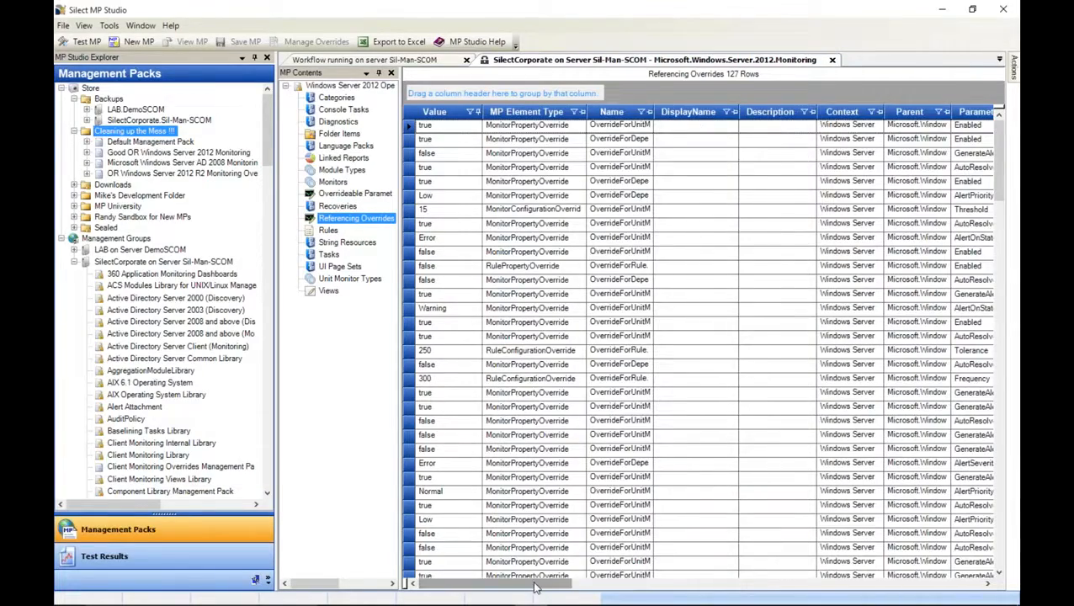
# Group the referencing overrides by Value, then replace the grouping with an ascending sort on Value.
pyautogui.moveTo(450, 115); pyautogui.dragTo(654, 107)
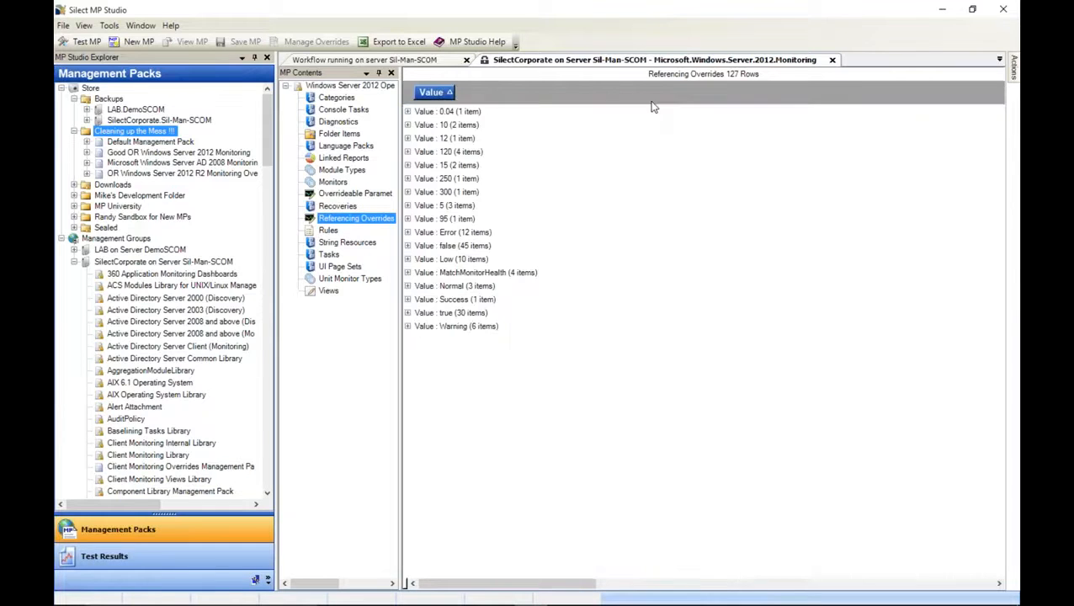
pyautogui.moveTo(435, 94); pyautogui.dragTo(452, 171)
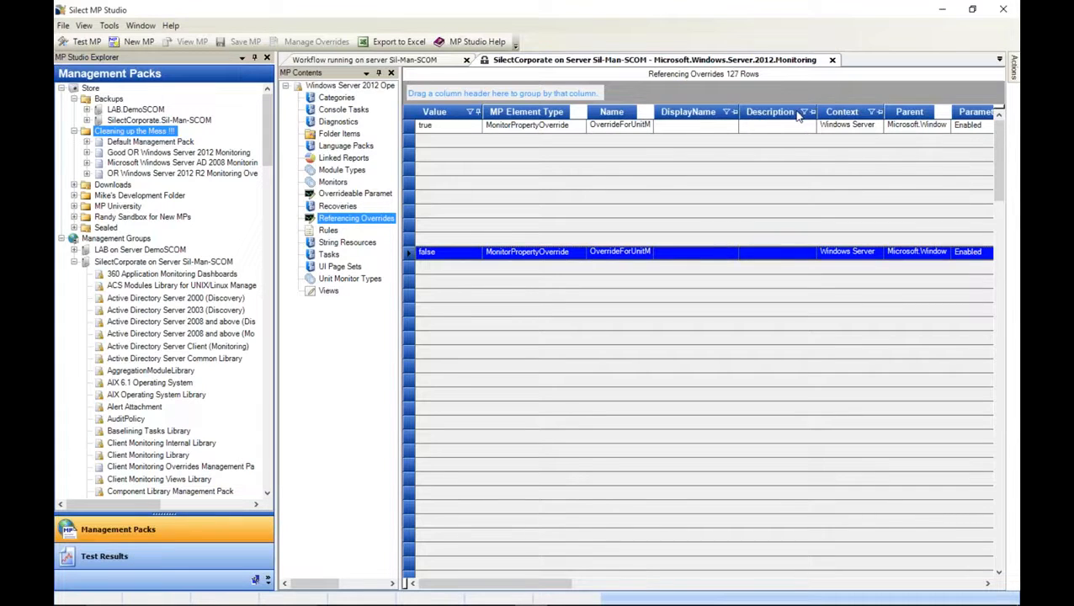
pyautogui.click(602, 186)
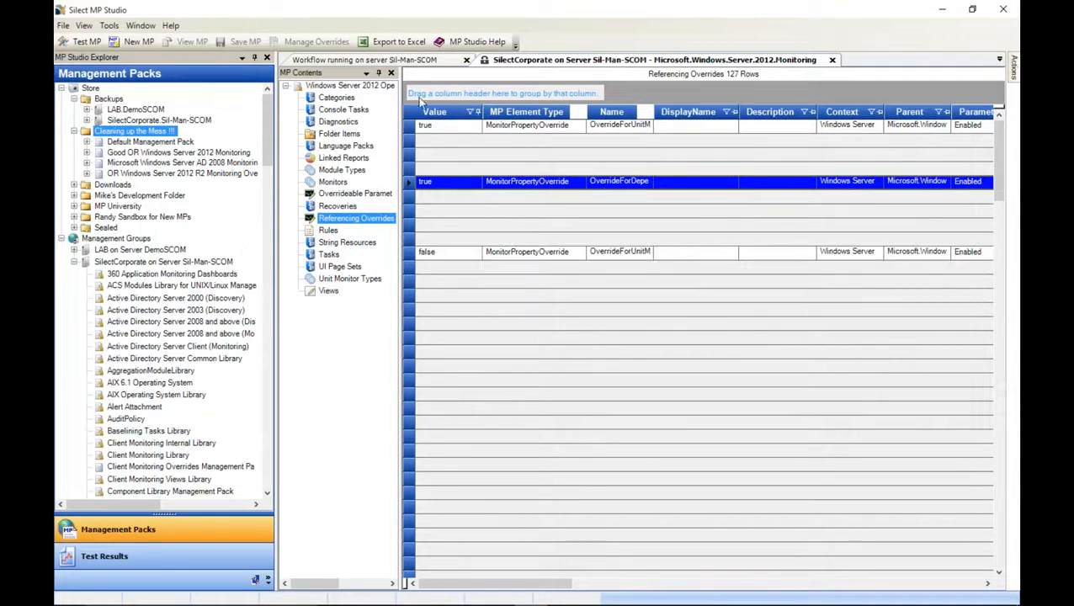
pyautogui.click(451, 115)
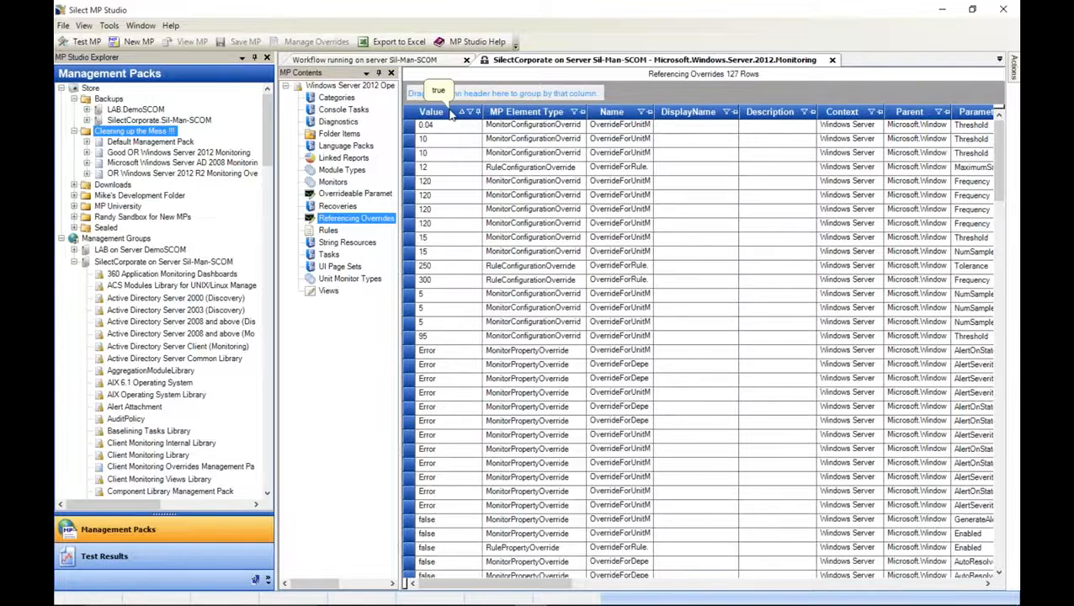
# Remove the Description column from the referencing overrides list and group the overrides by Context.
pyautogui.rightClick(768, 118)
pyautogui.click(688, 116)
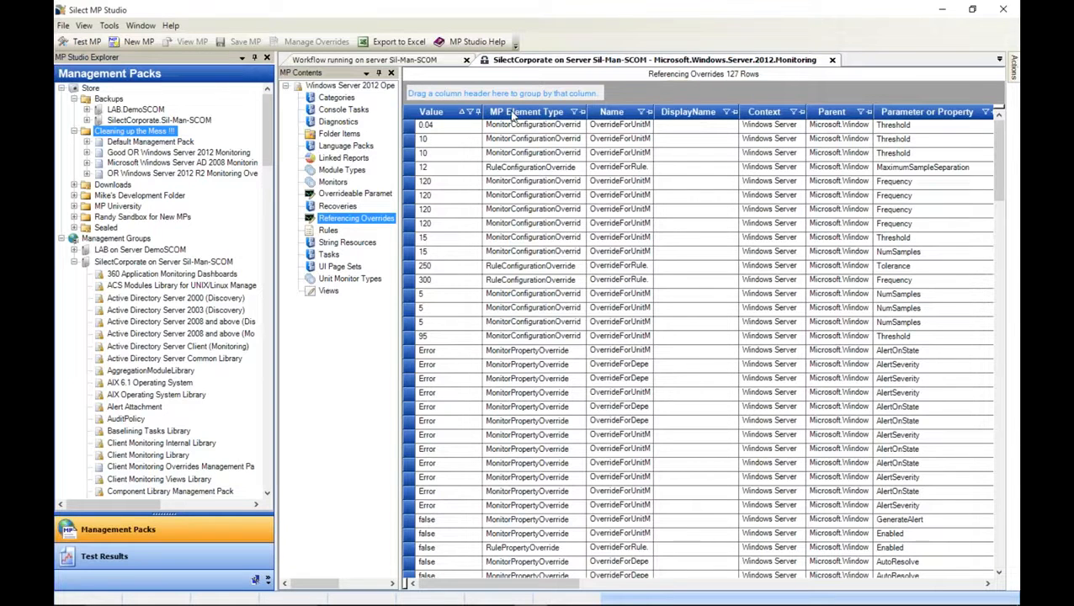
pyautogui.moveTo(762, 112); pyautogui.dragTo(505, 93)
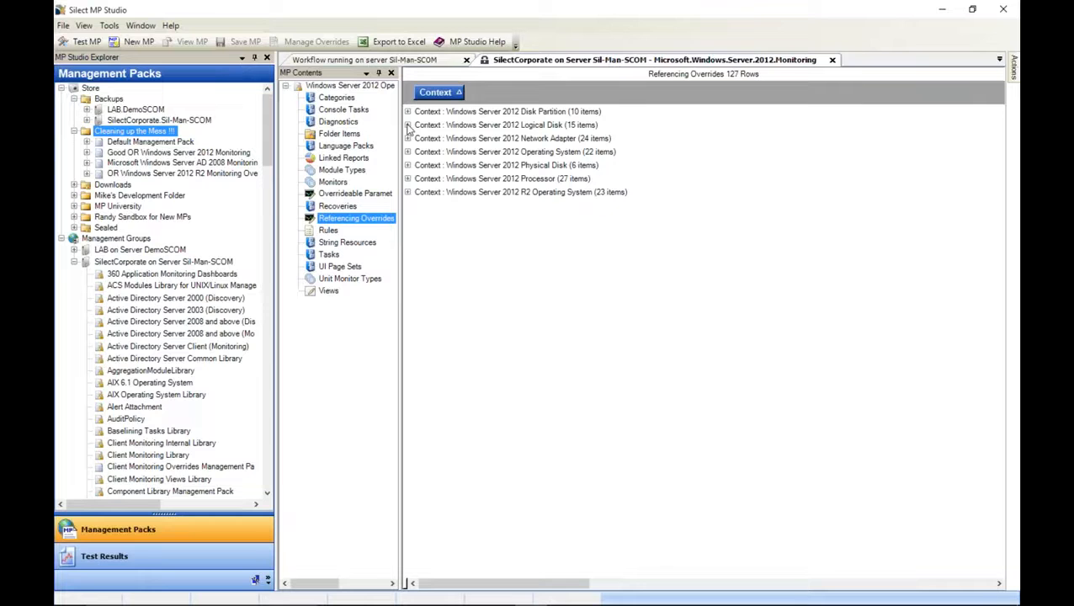
# Add Parent as a second grouping level under Context and expand the Network Adapter context's NetworkAdapterConnectionHealth overrides.
pyautogui.click(407, 124)
pyautogui.moveTo(757, 141); pyautogui.dragTo(471, 97)
pyautogui.click(408, 146)
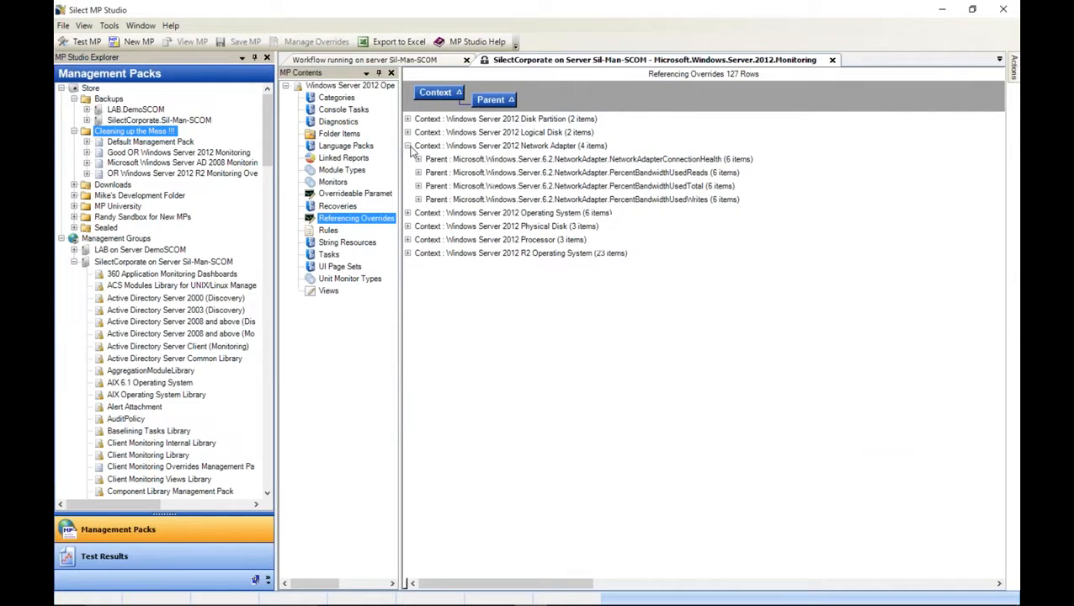
pyautogui.click(418, 159)
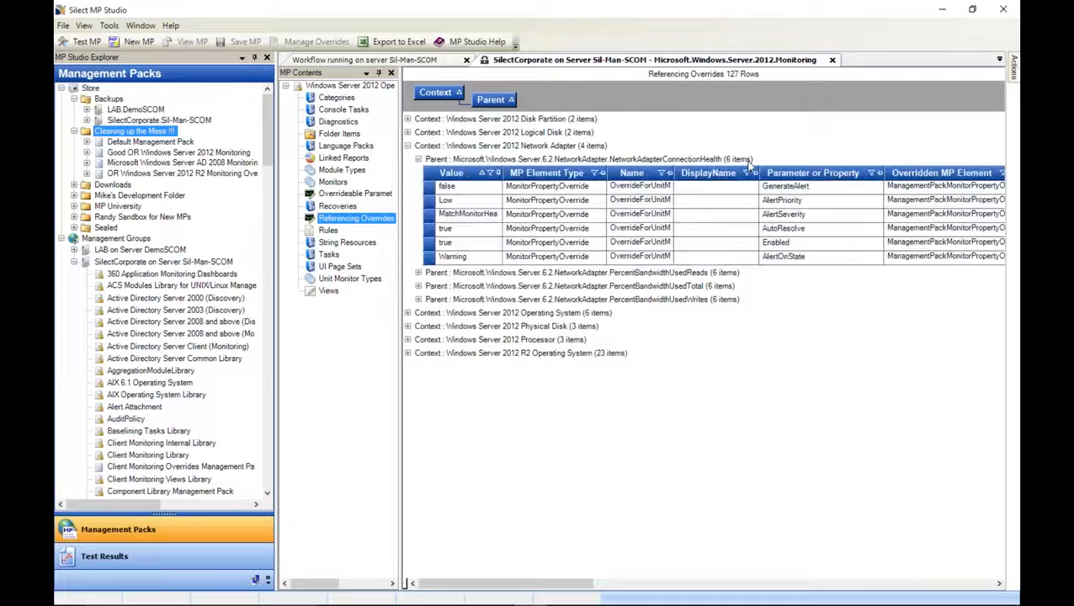
# Try a third grouping level by Parameter or Property, expand the Network Adapter overrides including PercentBandwidthUsedReads AutoResolve, and remove that level.
pyautogui.moveTo(785, 174); pyautogui.dragTo(743, 94)
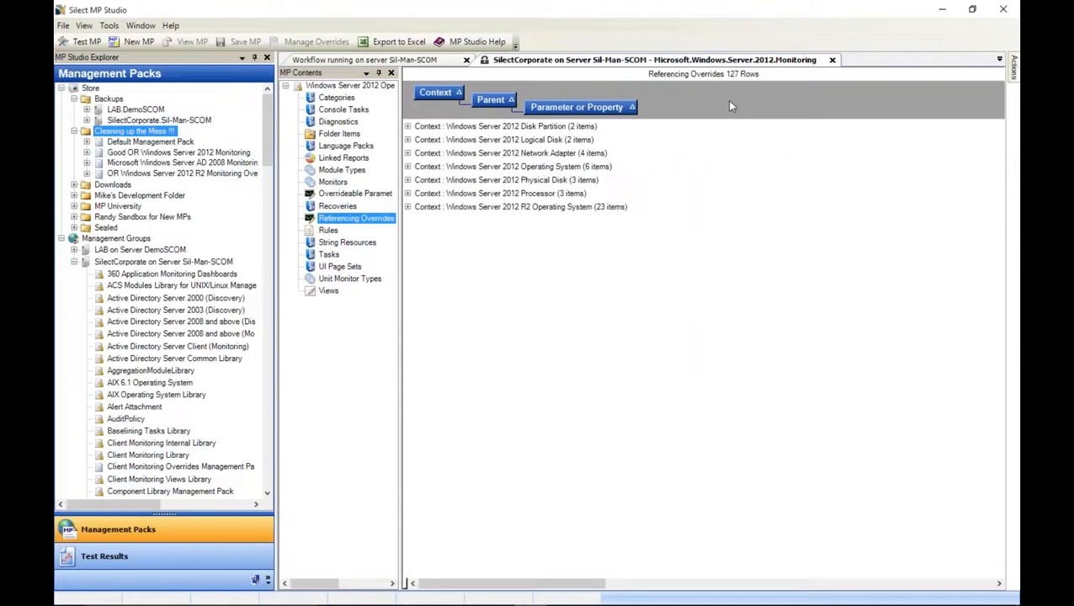
pyautogui.click(407, 153)
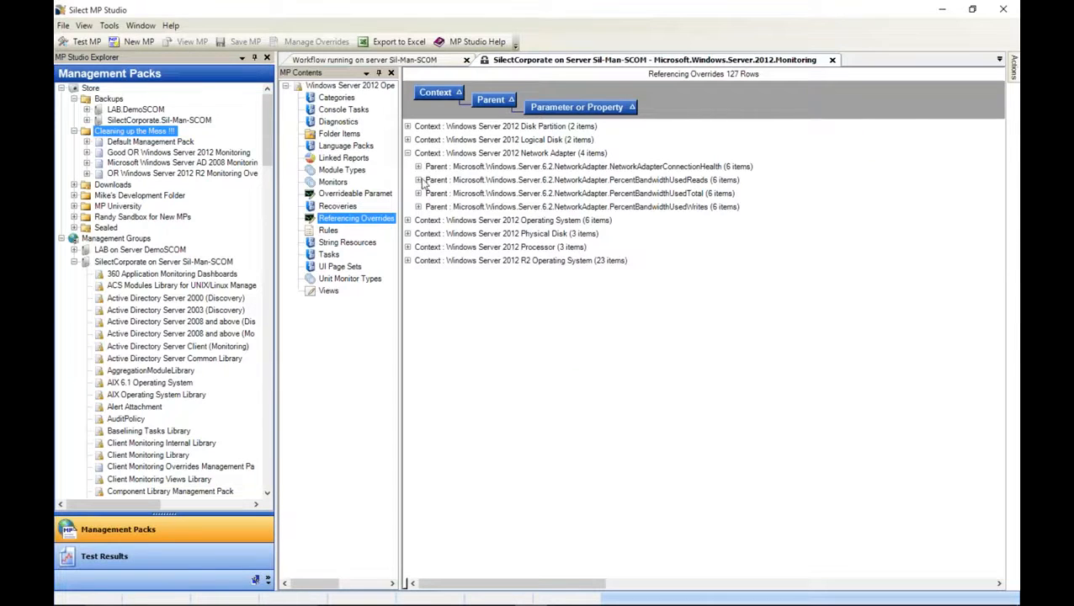
pyautogui.click(418, 181)
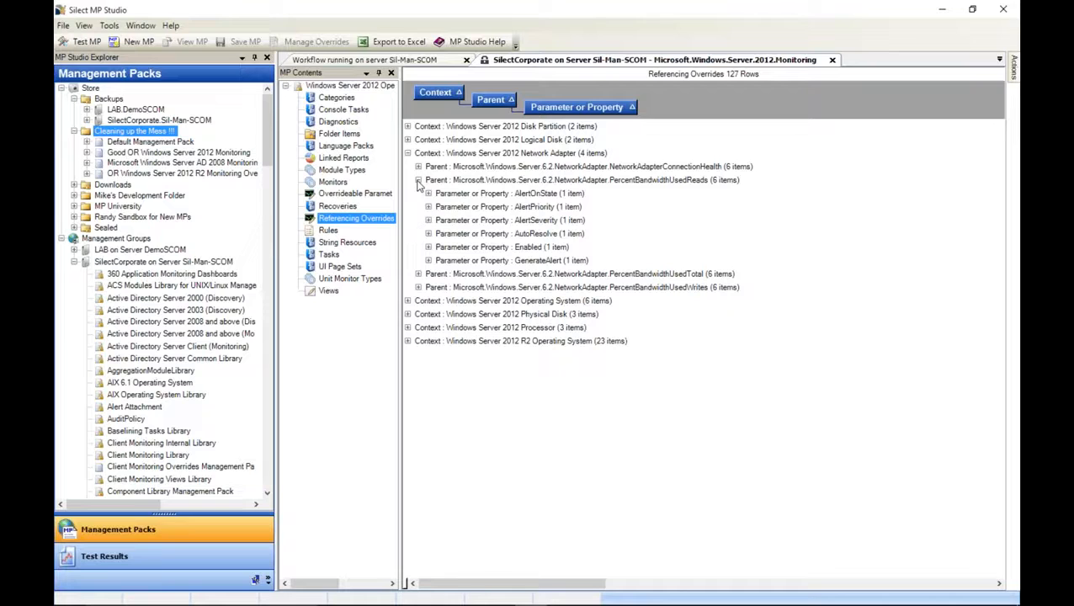
pyautogui.click(429, 233)
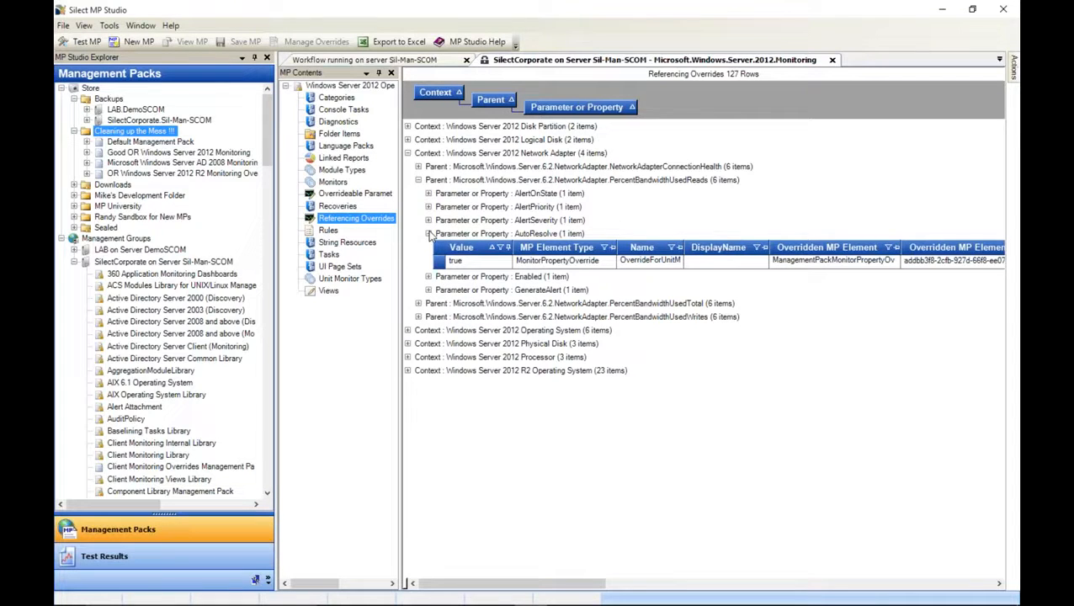
pyautogui.click(419, 167)
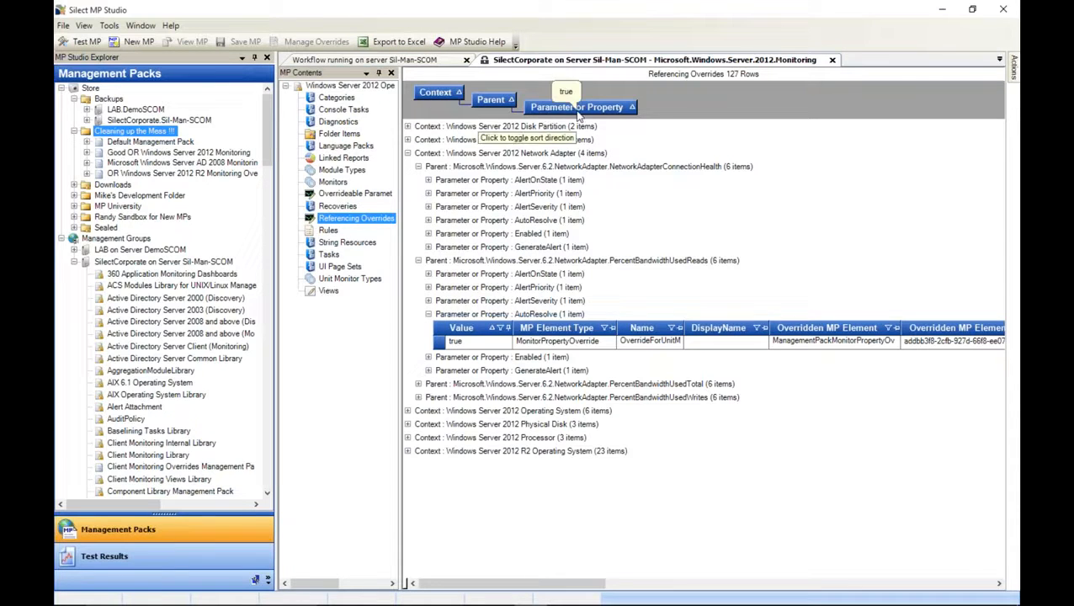
pyautogui.moveTo(591, 111); pyautogui.dragTo(599, 195)
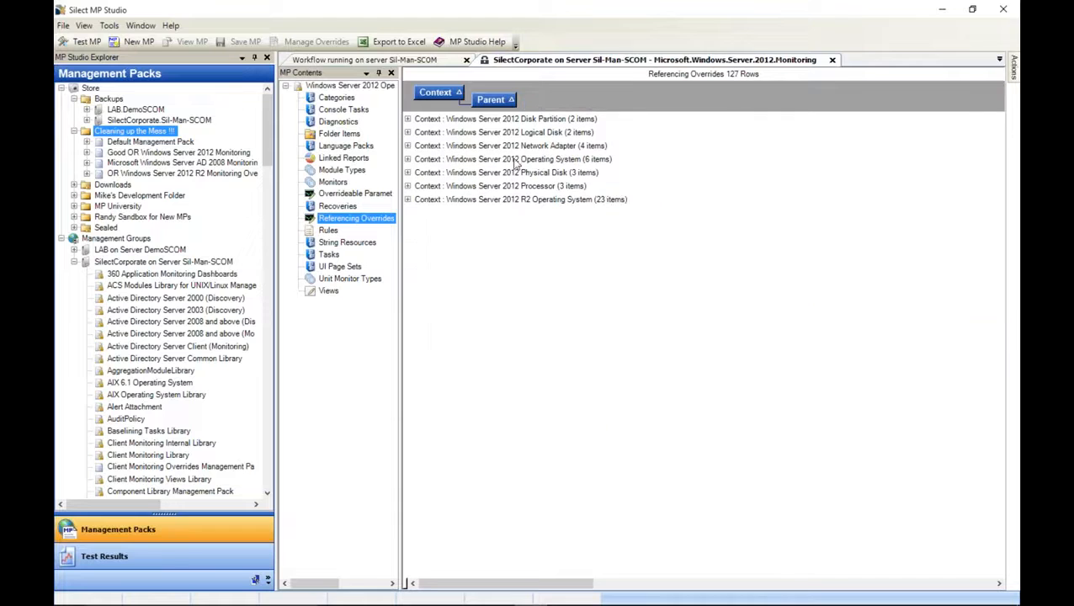
# Expand the Windows Server 2012 Logical Disk context and export the grouped referencing overrides to an Excel workbook.
pyautogui.click(408, 133)
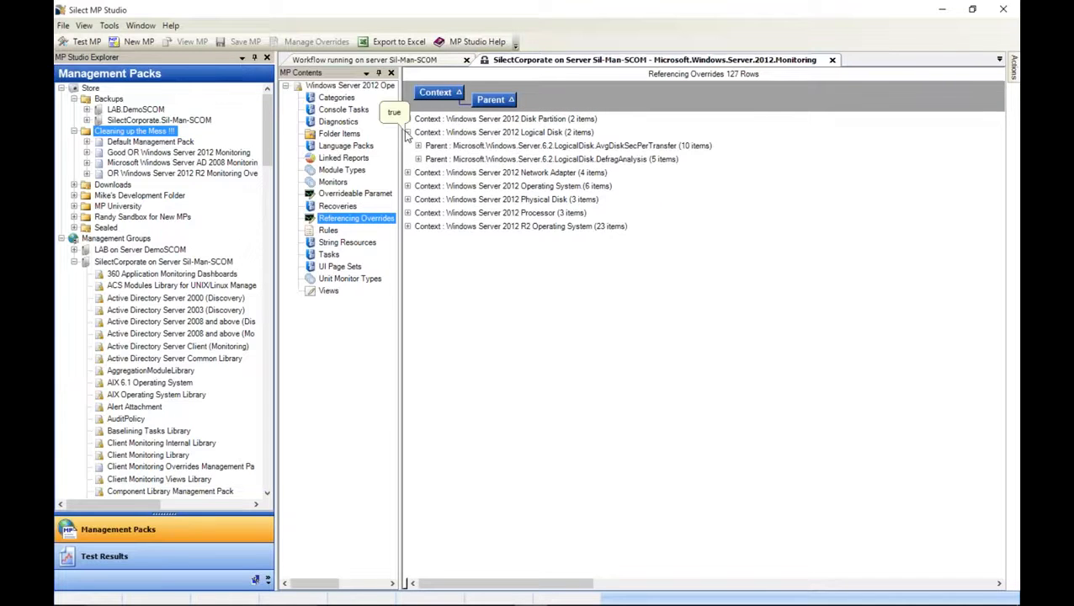
pyautogui.click(394, 43)
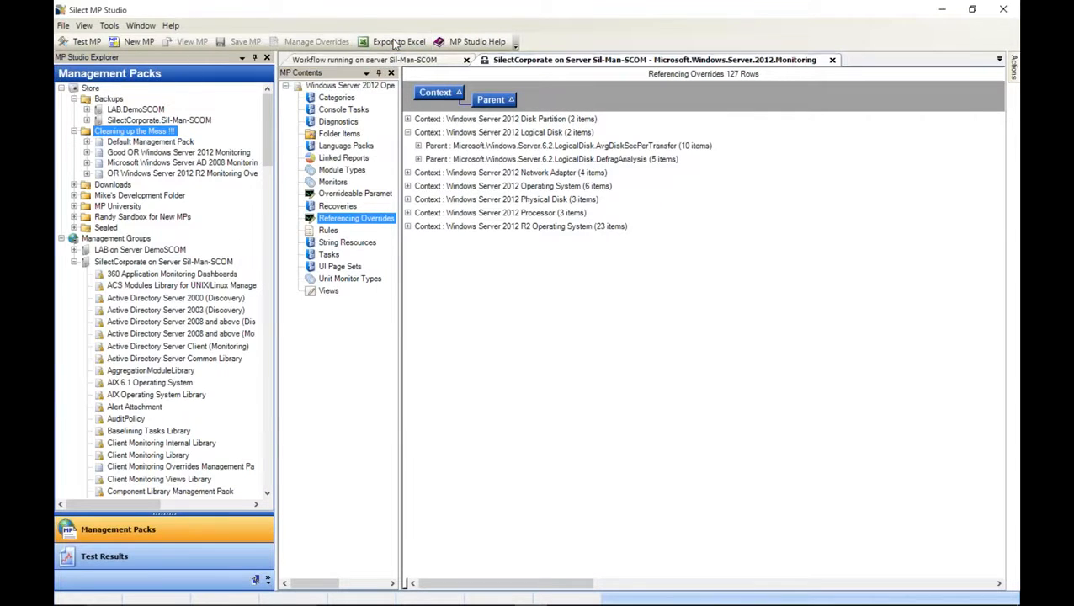
pyautogui.click(857, 399)
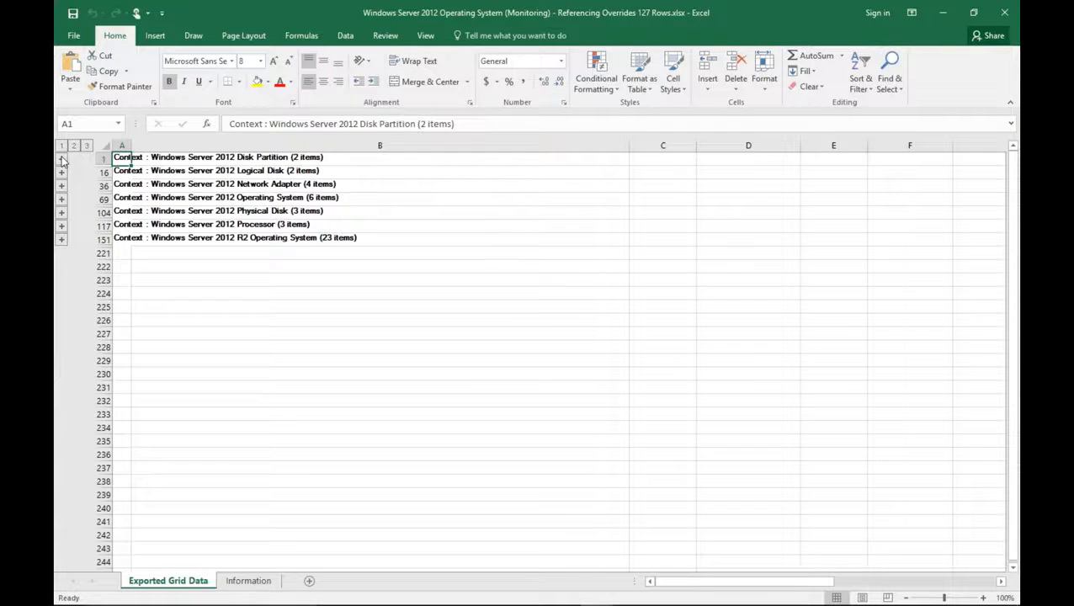
# Examine the LogicalDiskAvailabilityRollup overrides under Disk Partition in the exported Excel workbook, then minimize it to return to MP Studio.
pyautogui.click(61, 158)
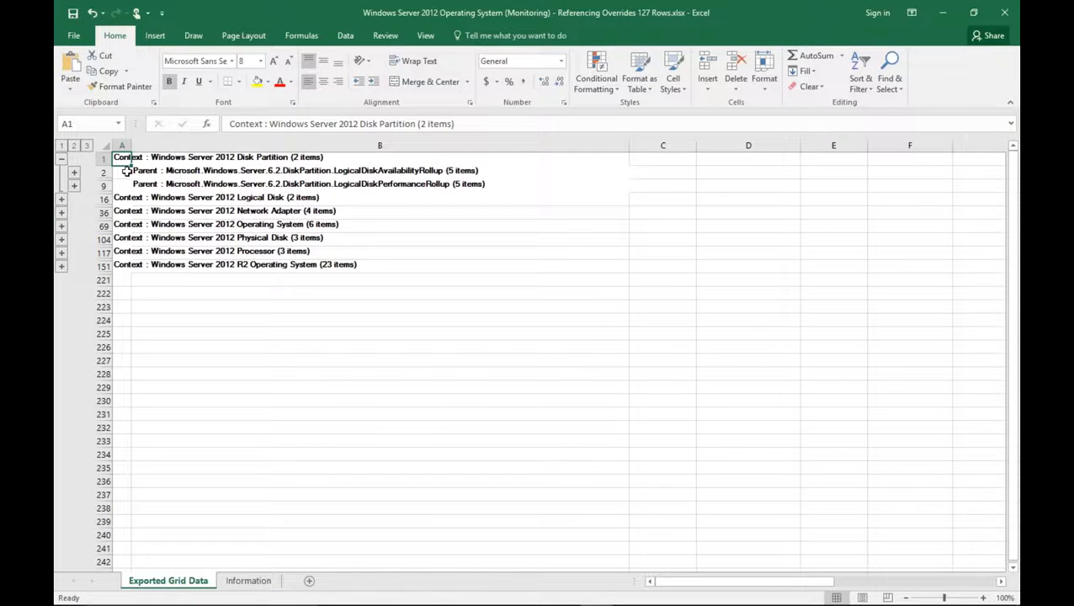
pyautogui.click(74, 172)
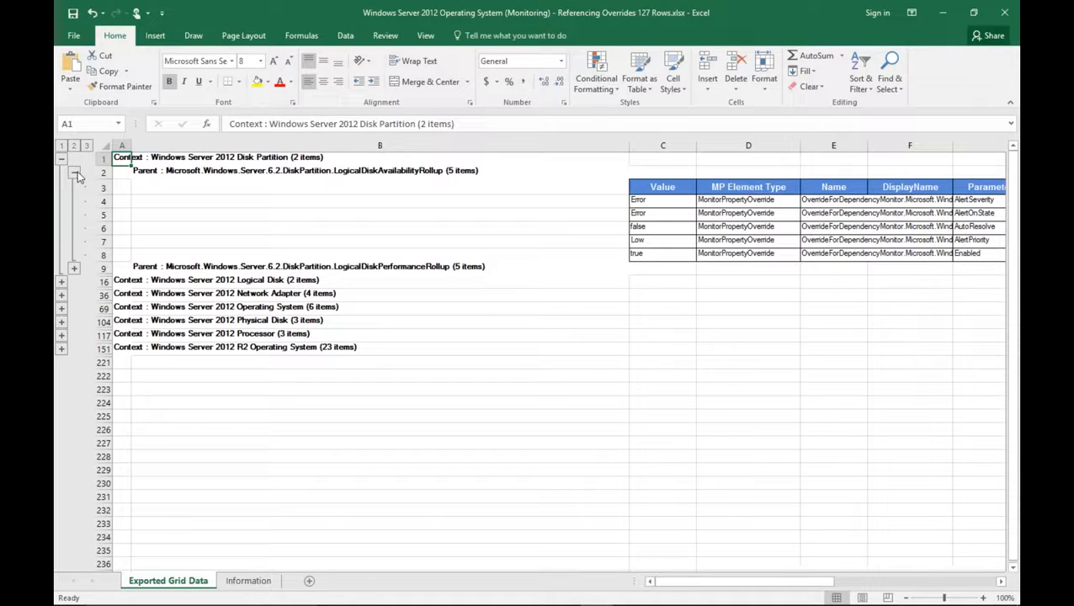
pyautogui.moveTo(660, 581); pyautogui.dragTo(514, 530)
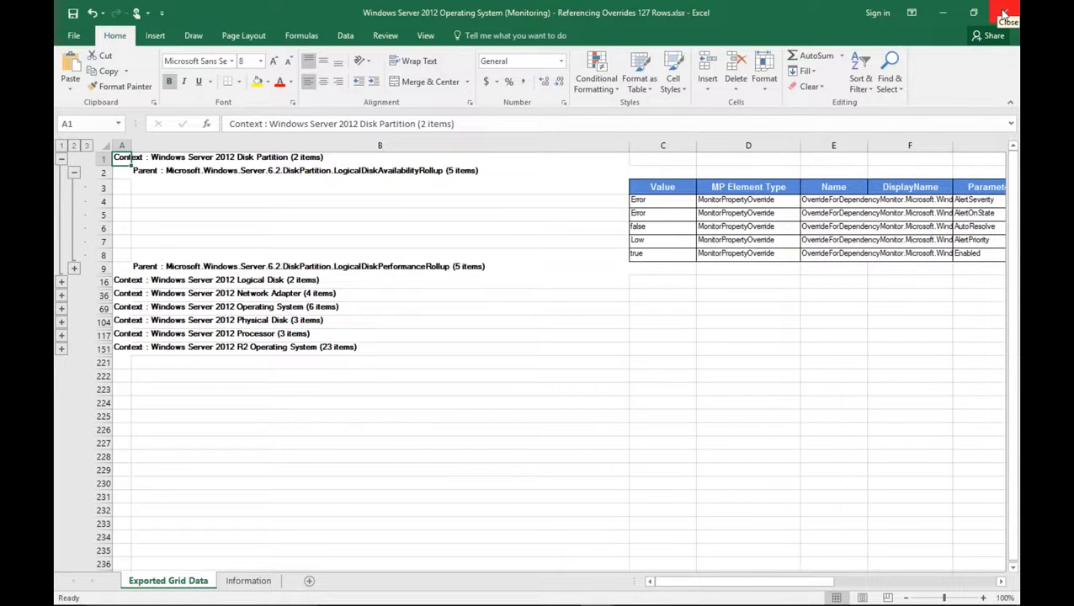
pyautogui.click(1004, 15)
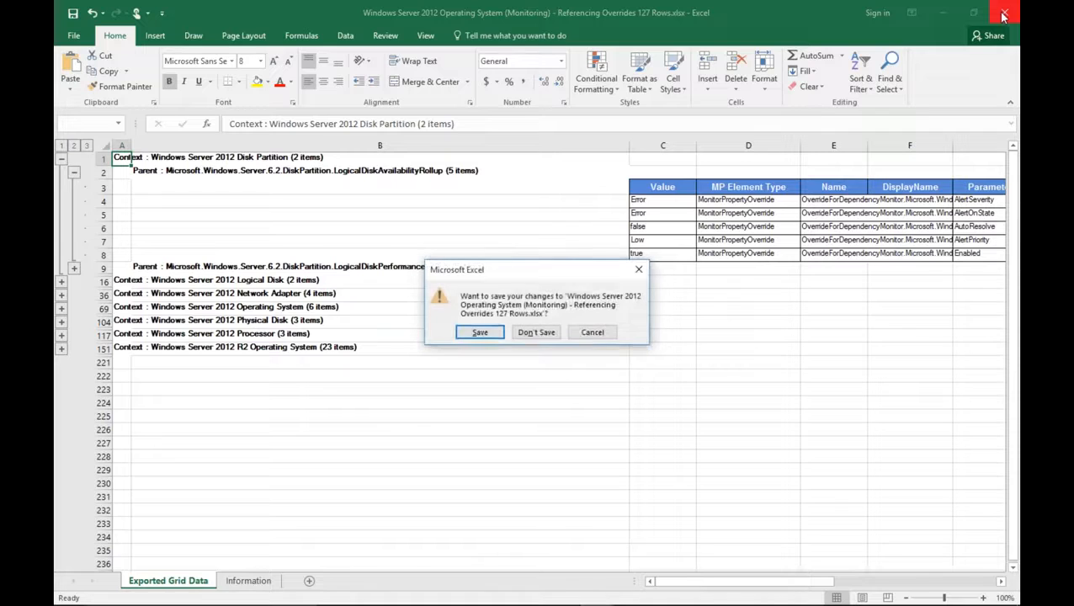
pyautogui.click(592, 332)
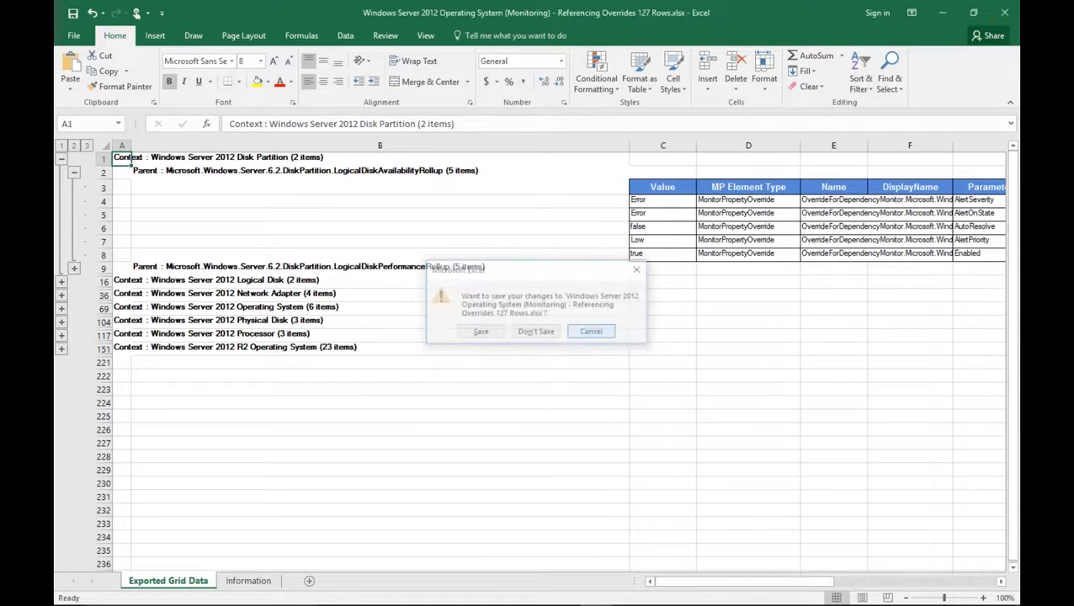
pyautogui.click(944, 17)
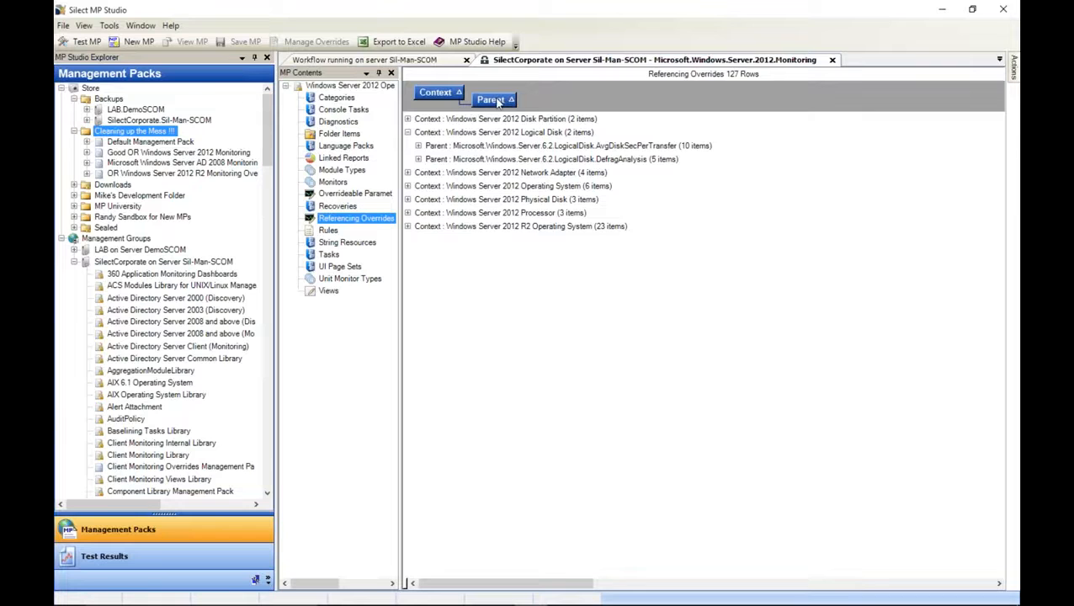
# Replace the Context and Parent groupings of the referencing overrides with grouping by Referencing MP Name.
pyautogui.moveTo(495, 101); pyautogui.dragTo(558, 192)
pyautogui.moveTo(444, 93); pyautogui.dragTo(516, 193)
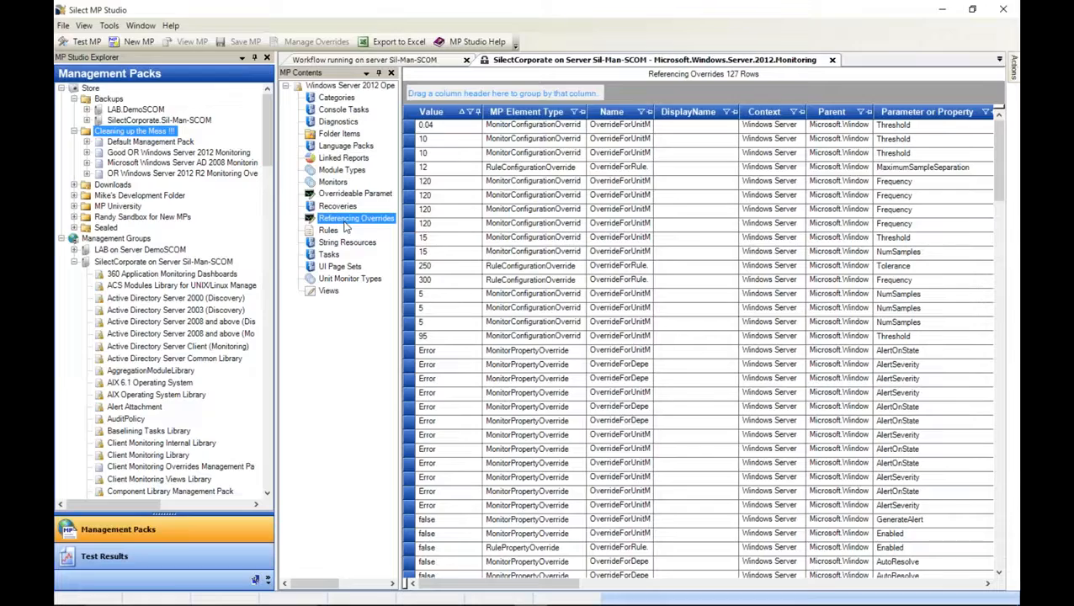
pyautogui.moveTo(518, 589); pyautogui.dragTo(921, 593)
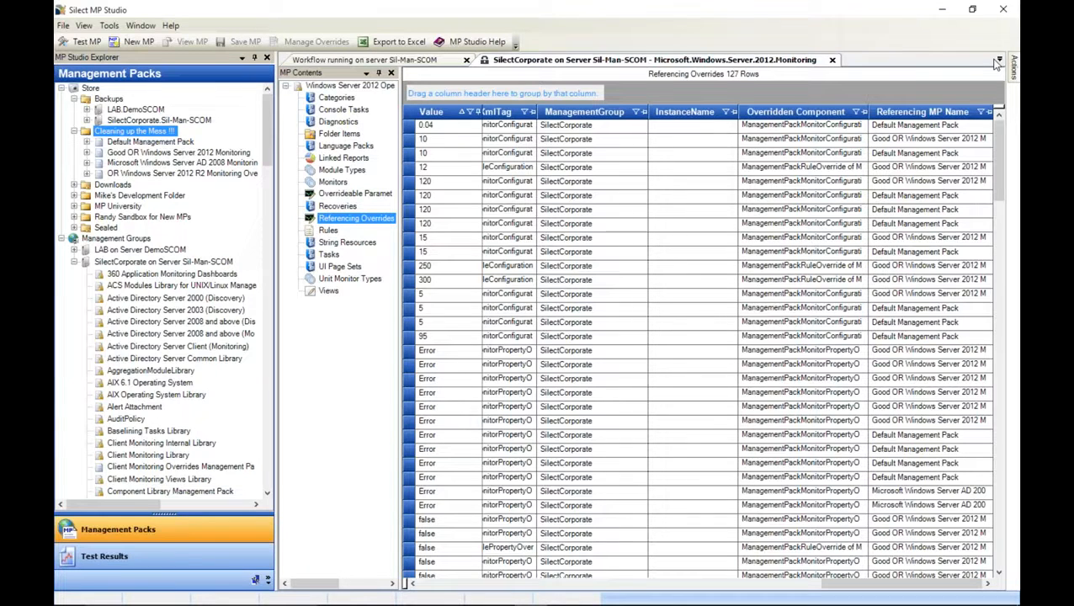
pyautogui.moveTo(903, 118); pyautogui.dragTo(516, 97)
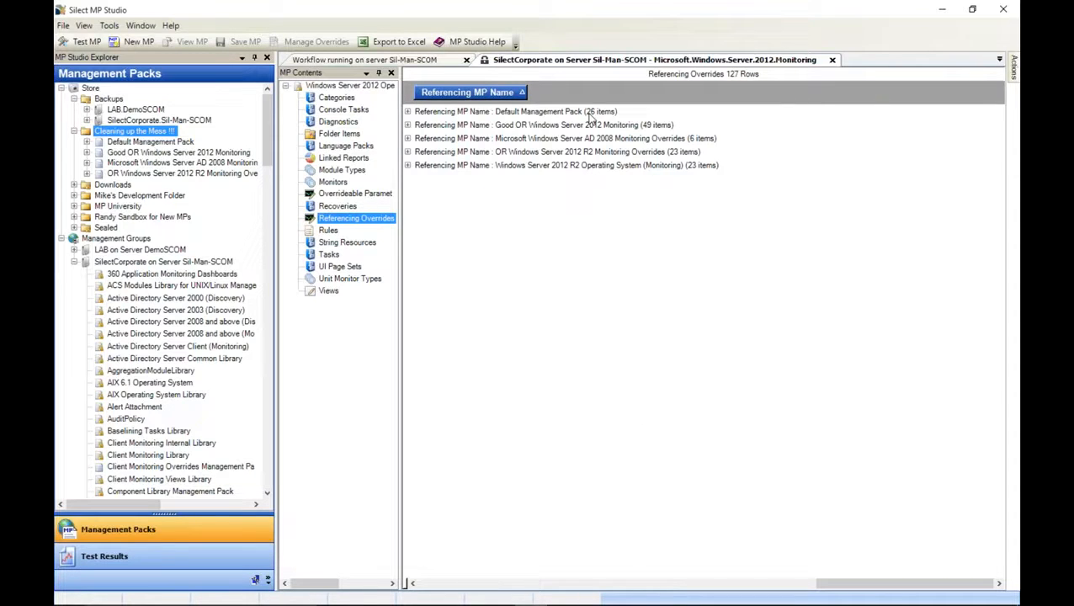
# Examine the overrides in each of the first four Referencing MP Name groups, from Default Management Pack to OR Windows Server 2012 R2 Monitoring Overrides.
pyautogui.click(408, 112)
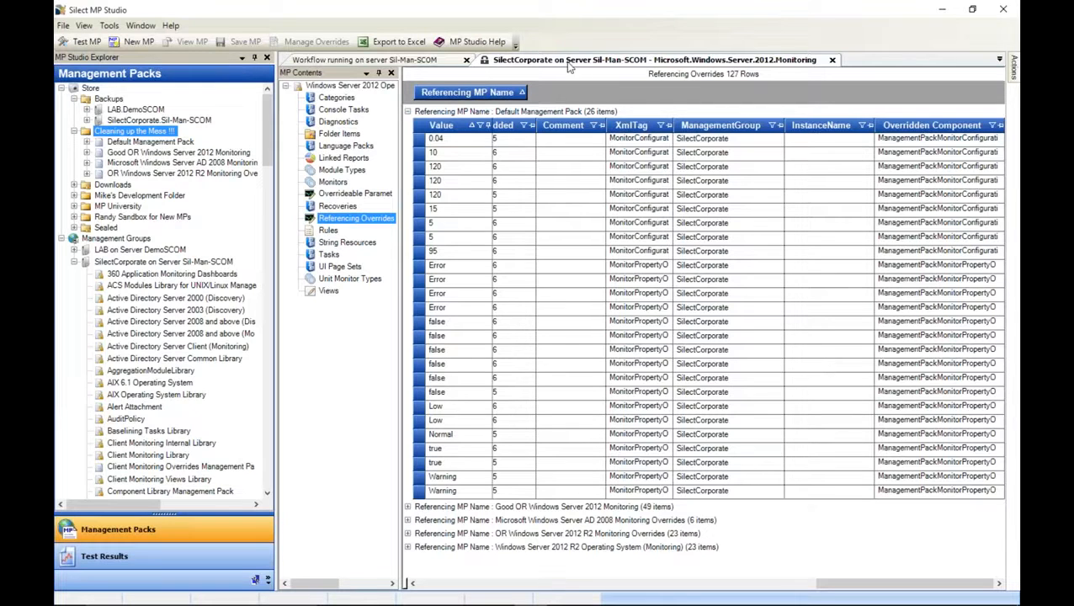
pyautogui.click(408, 112)
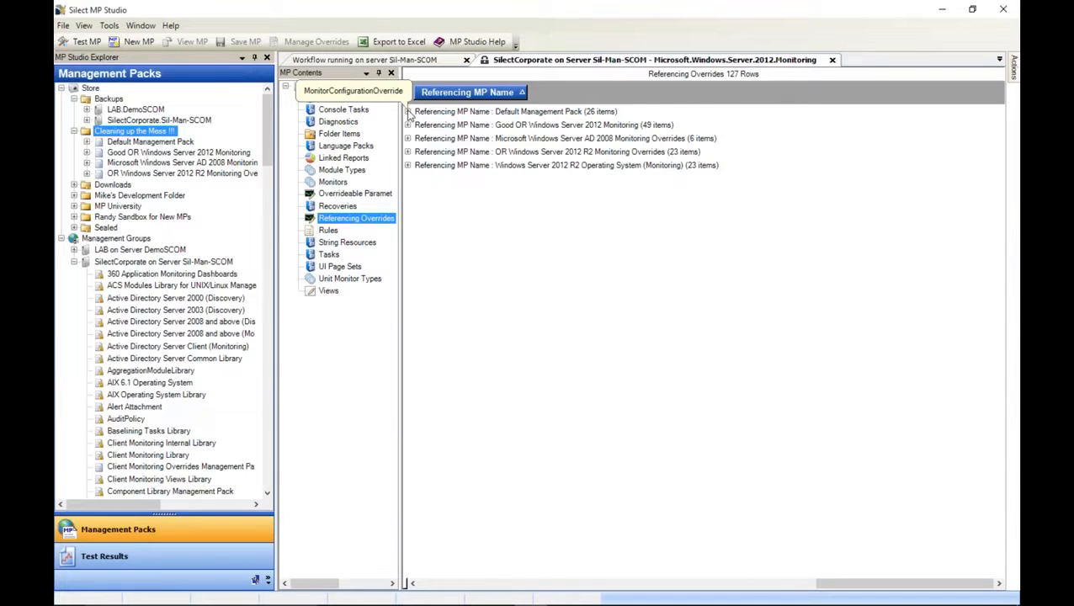
pyautogui.click(407, 125)
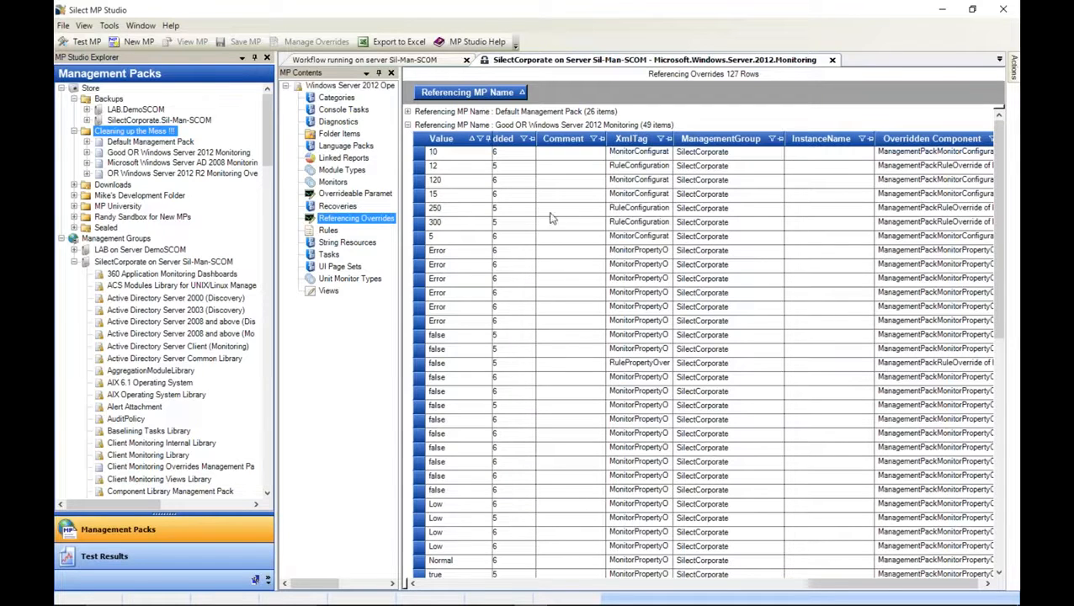
pyautogui.click(407, 124)
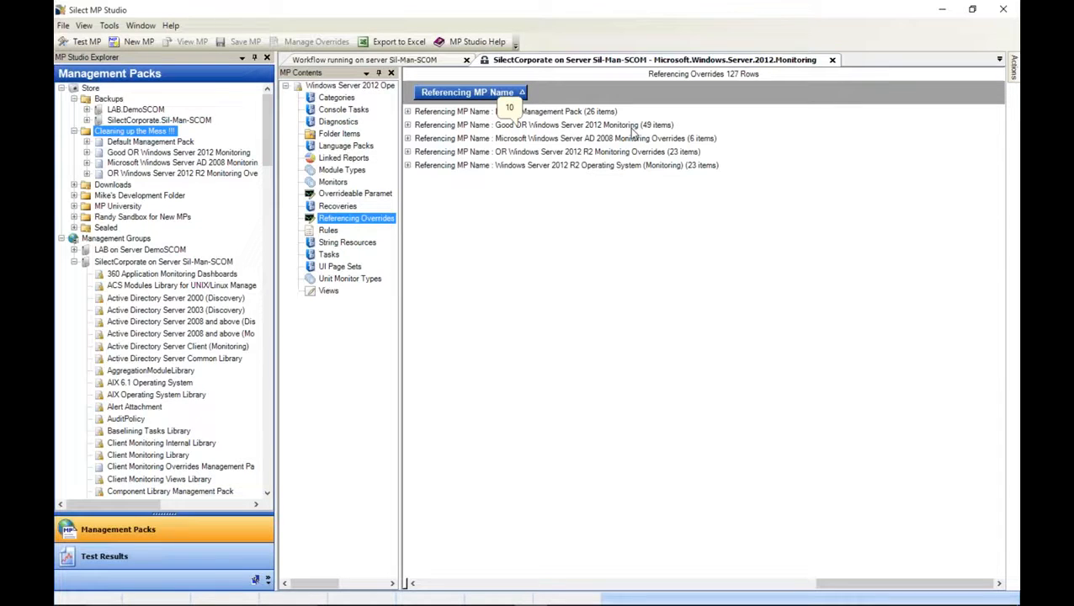
pyautogui.click(408, 139)
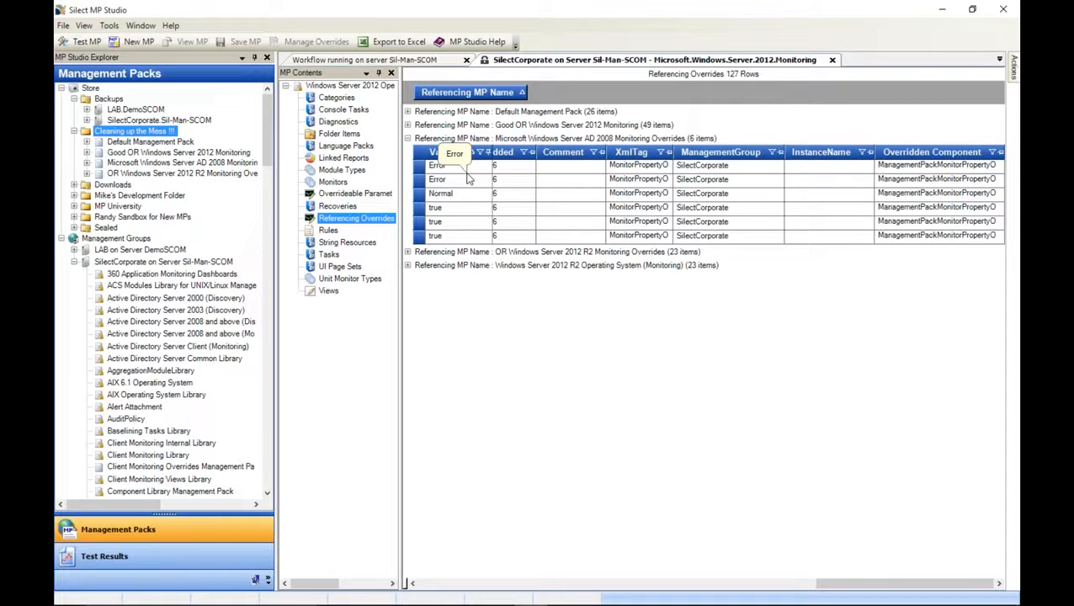
pyautogui.click(408, 139)
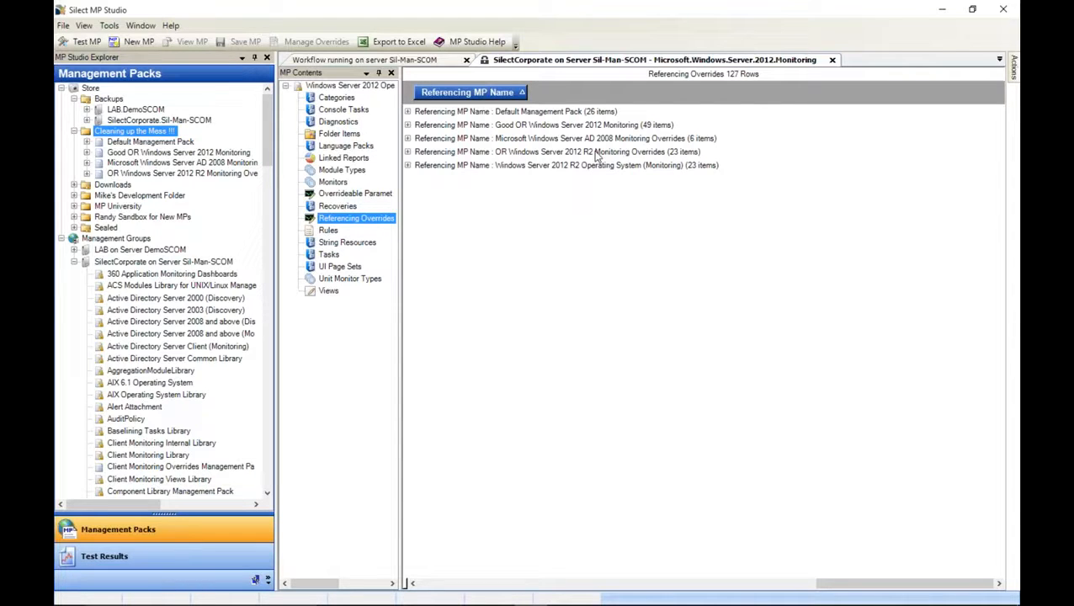
pyautogui.click(408, 153)
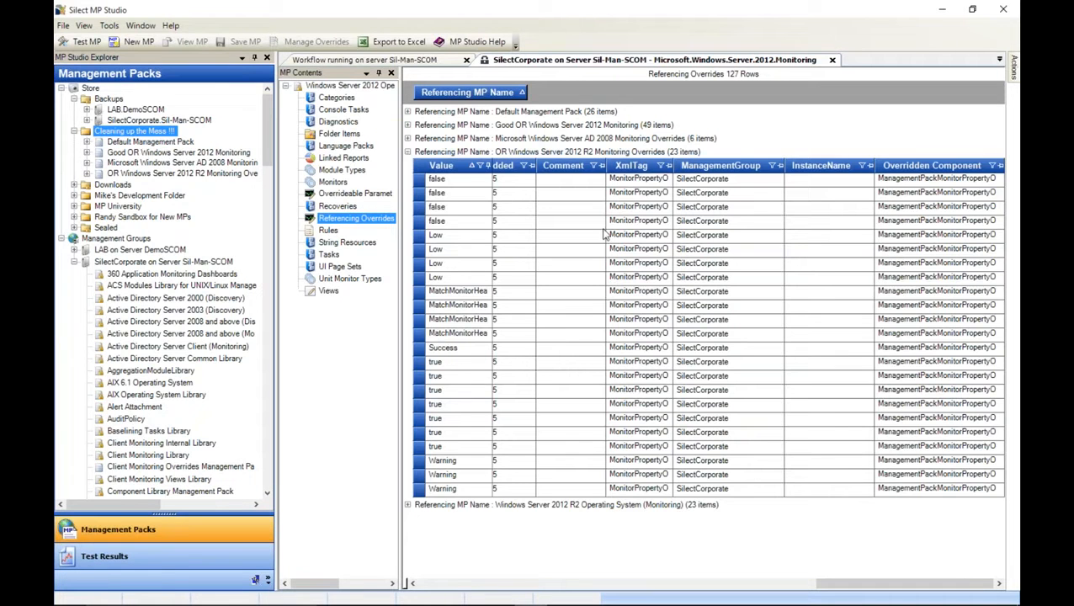
pyautogui.click(408, 152)
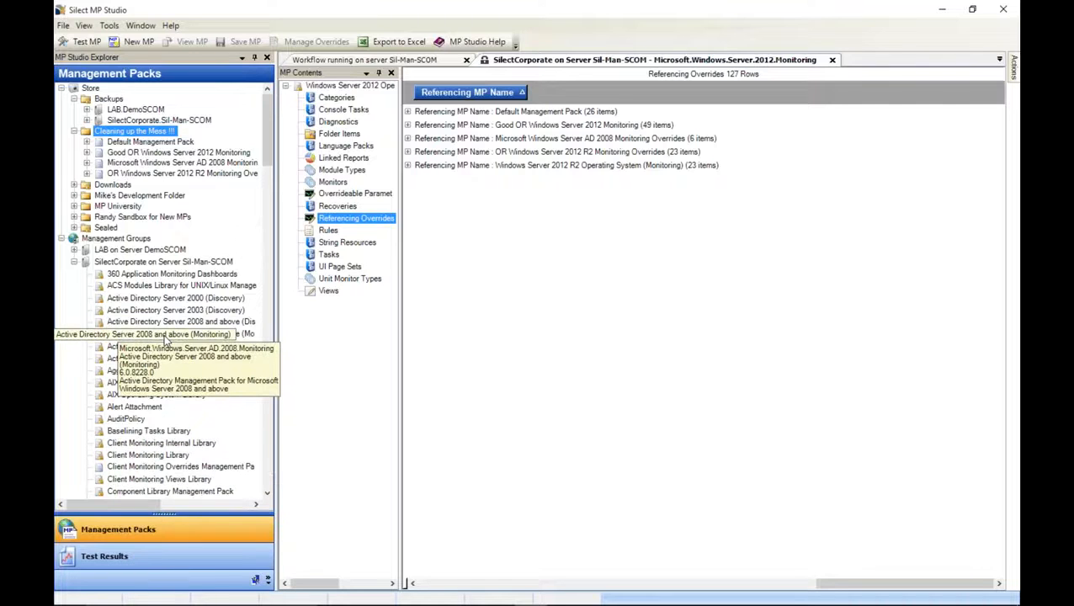
pyautogui.rightClick(165, 337)
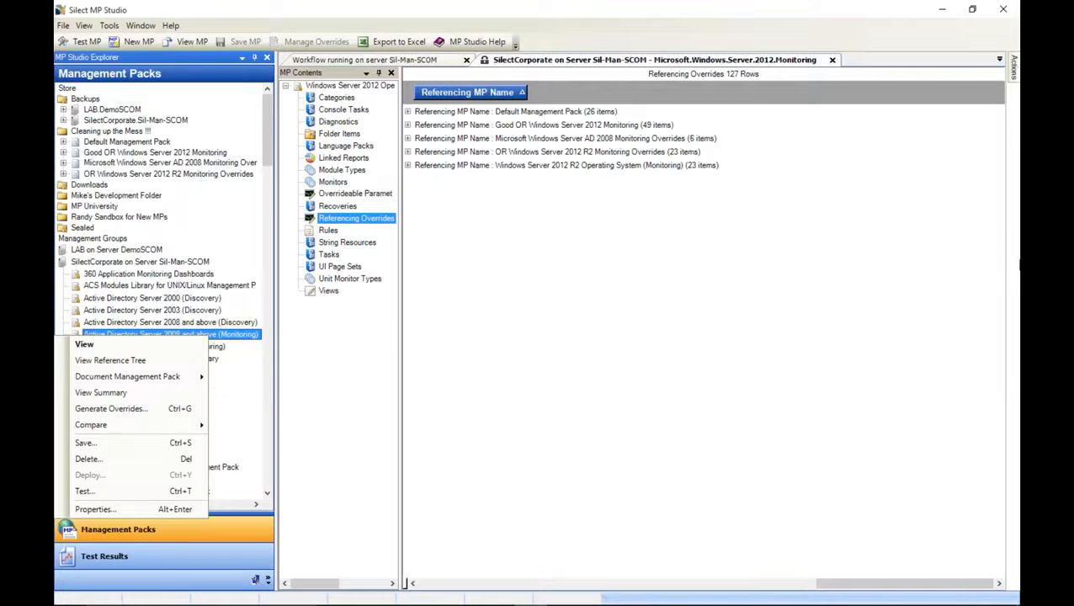
pyautogui.click(1006, 254)
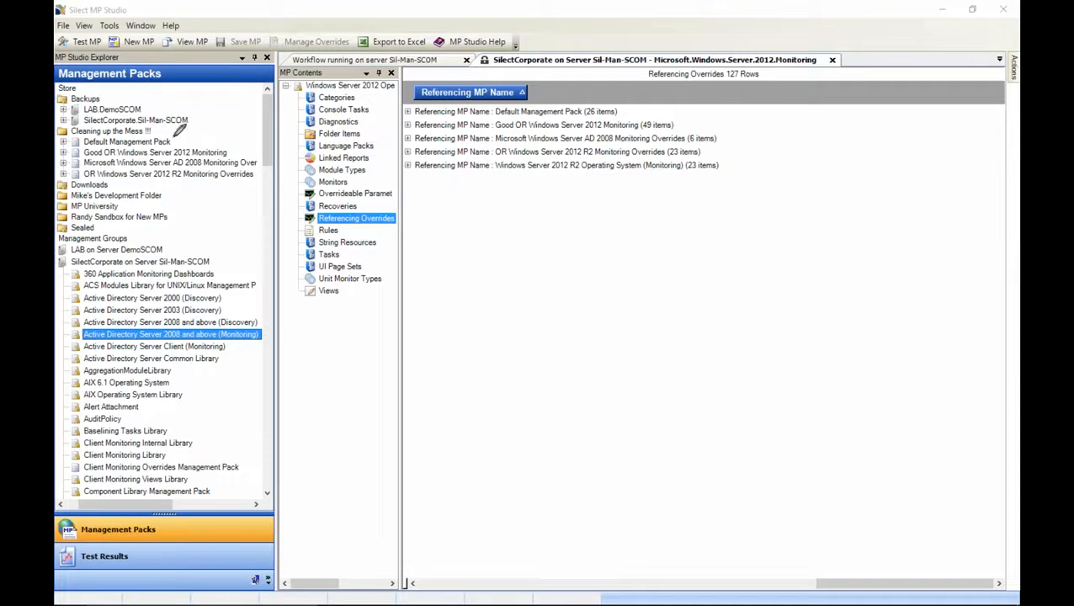
pyautogui.moveTo(157, 123)
pyautogui.mouseDown()
pyautogui.moveTo(235, 133)
pyautogui.moveTo(262, 160)
pyautogui.moveTo(254, 184)
pyautogui.moveTo(135, 168)
pyautogui.moveTo(70, 179)
pyautogui.moveTo(61, 152)
pyautogui.moveTo(113, 121)
pyautogui.moveTo(165, 125)
pyautogui.mouseUp()
pyautogui.moveTo(269, 172)
pyautogui.mouseDown()
pyautogui.moveTo(400, 143)
pyautogui.moveTo(401, 108)
pyautogui.moveTo(714, 127)
pyautogui.moveTo(625, 148)
pyautogui.moveTo(380, 149)
pyautogui.mouseUp()
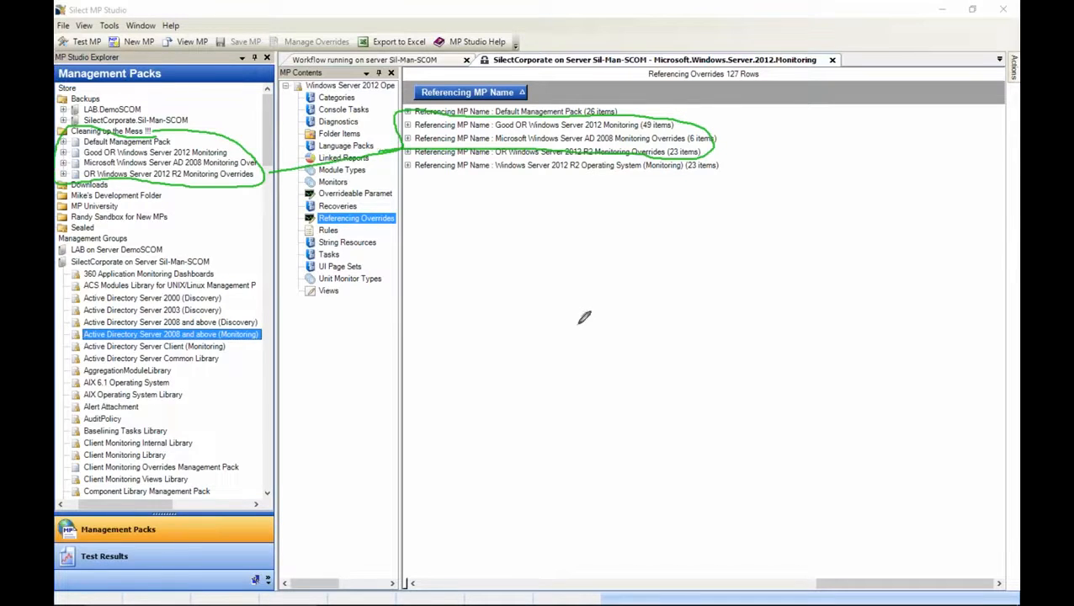
pyautogui.moveTo(621, 405)
pyautogui.mouseDown()
pyautogui.moveTo(239, 210)
pyautogui.moveTo(307, 216)
pyautogui.mouseUp()
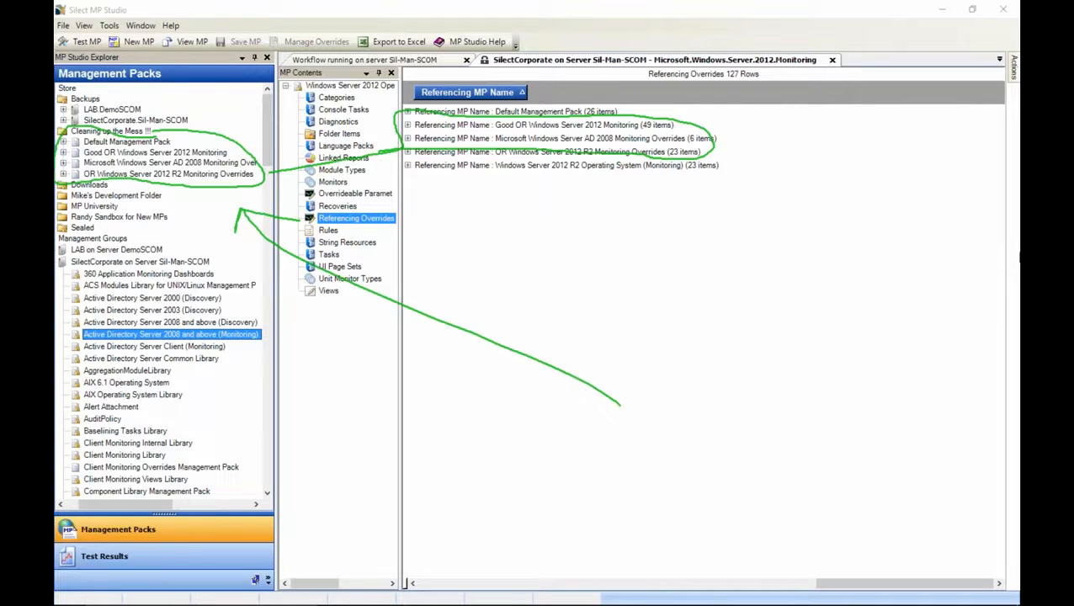
pyautogui.click(960, 340)
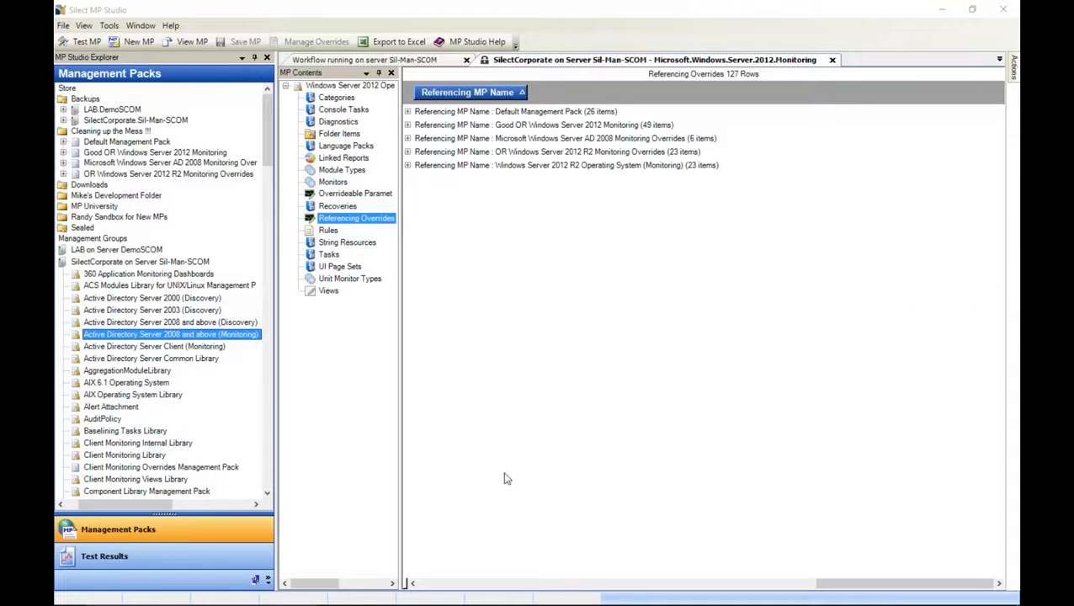
# Collapse the SilectCorporate management group in the explorer tree.
pyautogui.moveTo(148, 507); pyautogui.dragTo(103, 509)
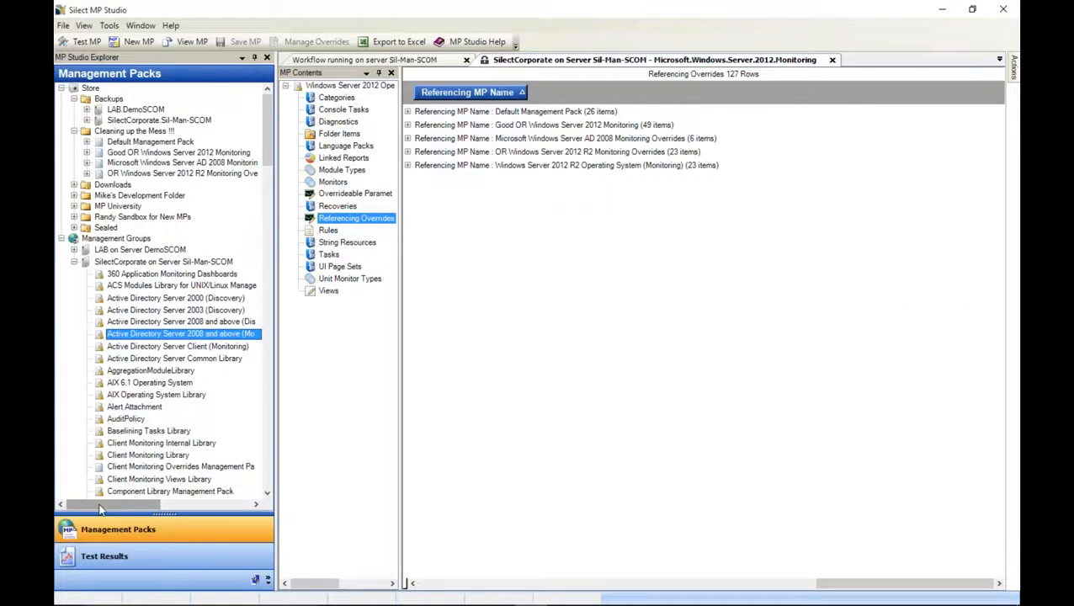
pyautogui.click(74, 262)
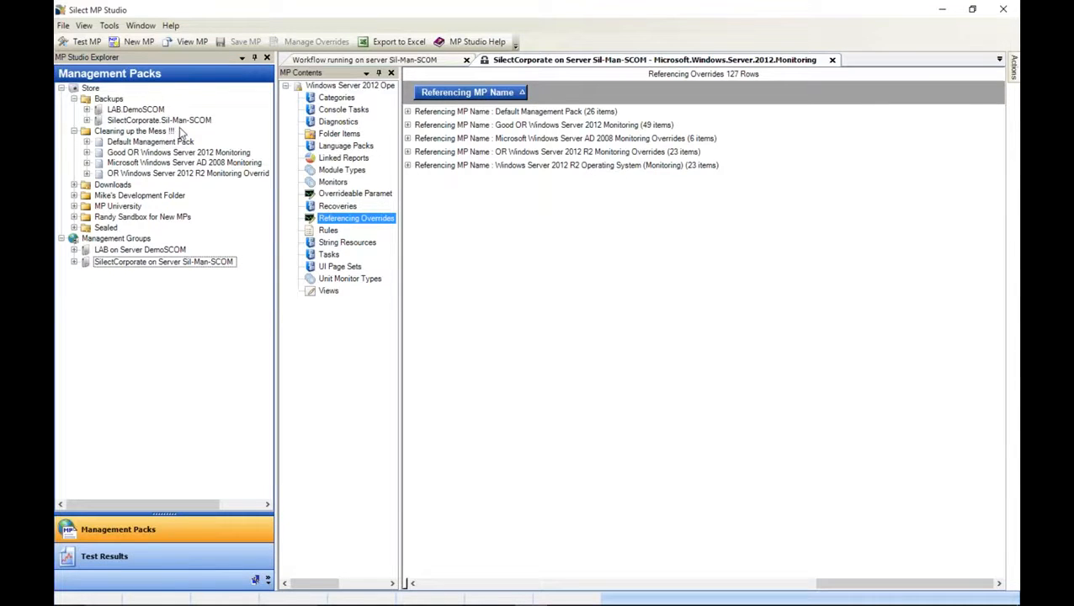
# Examine the Default Management Pack override group alongside the stored versions of Default Management Pack and Good OR Windows Server 2012 Monitoring.
pyautogui.click(86, 142)
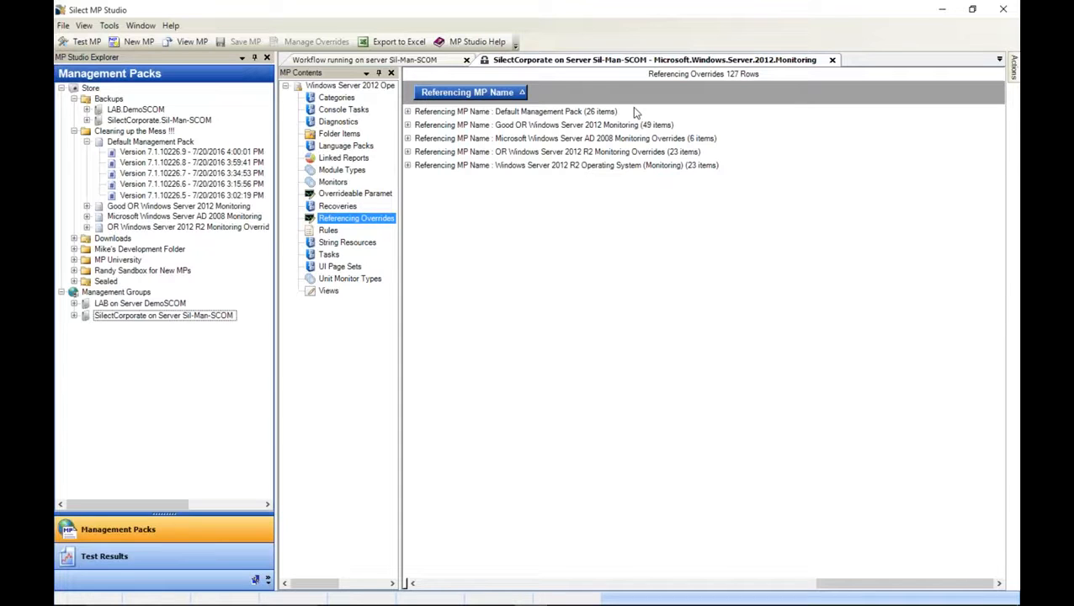
pyautogui.click(408, 112)
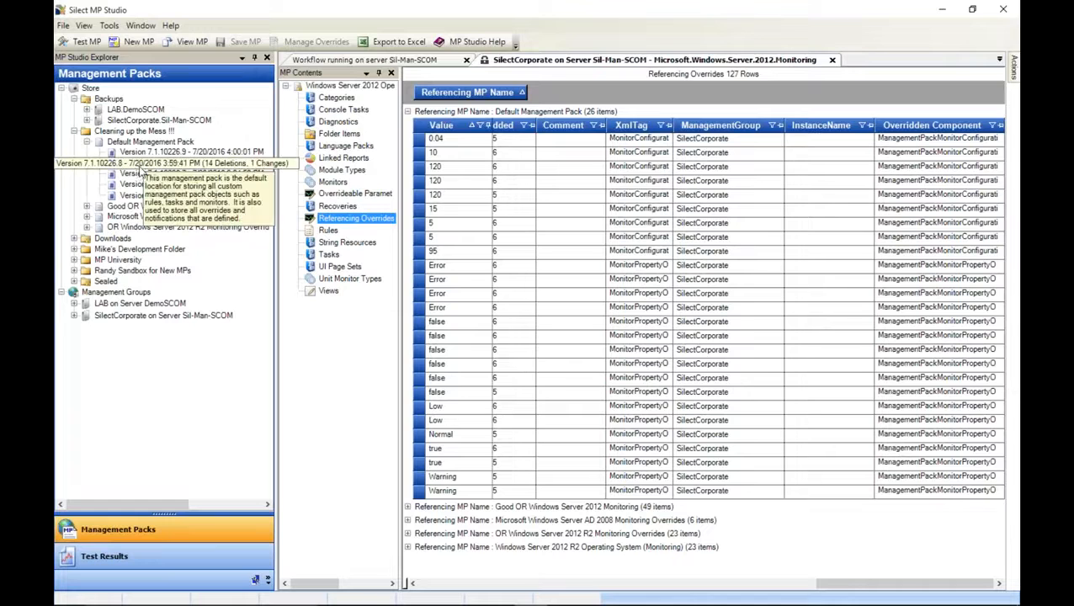
pyautogui.click(178, 142)
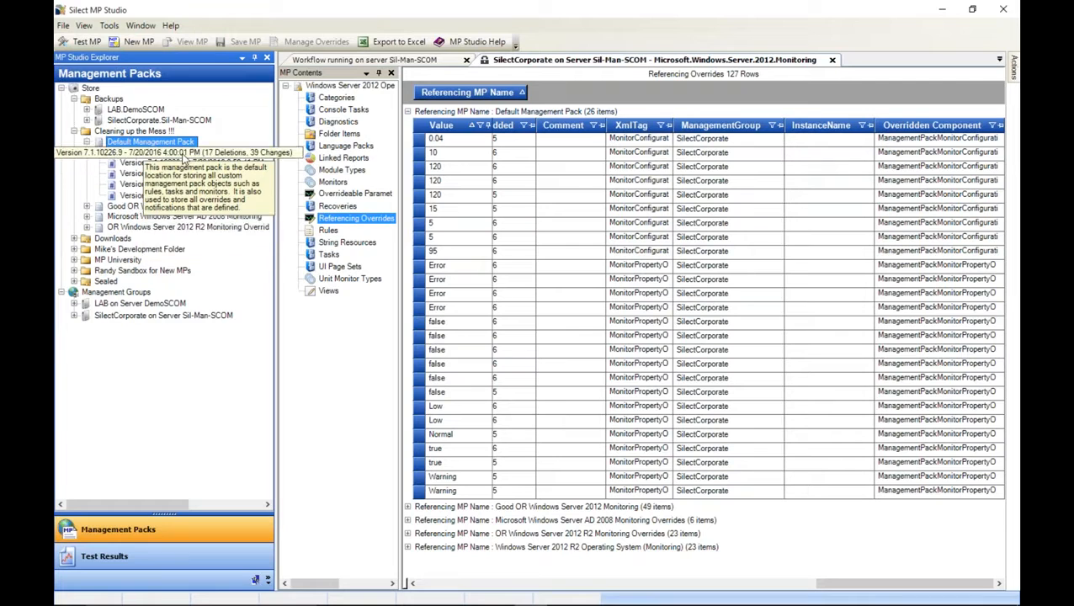
pyautogui.click(182, 154)
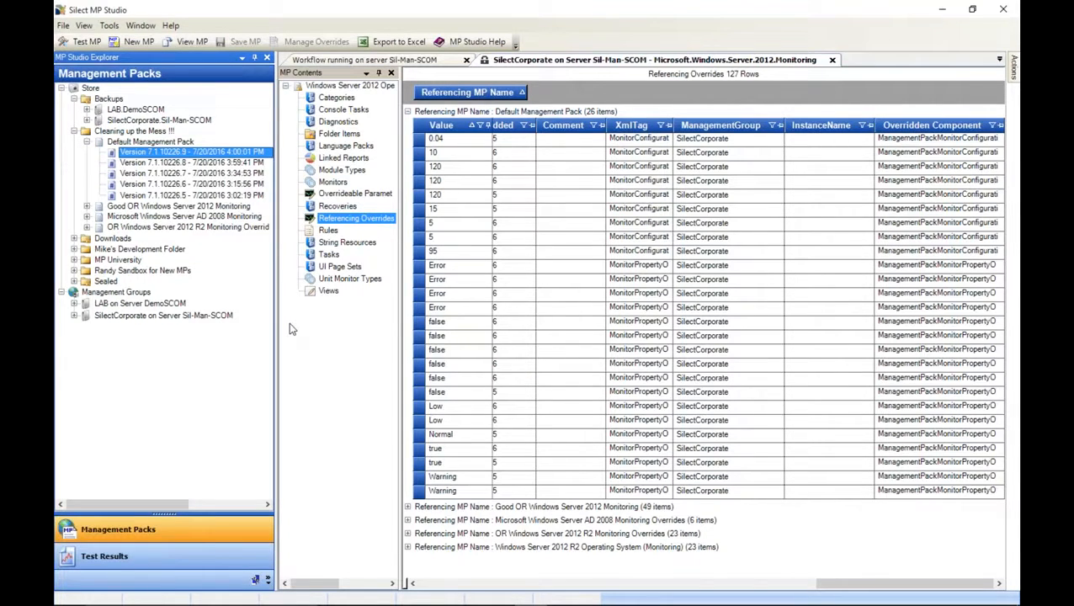
pyautogui.click(87, 207)
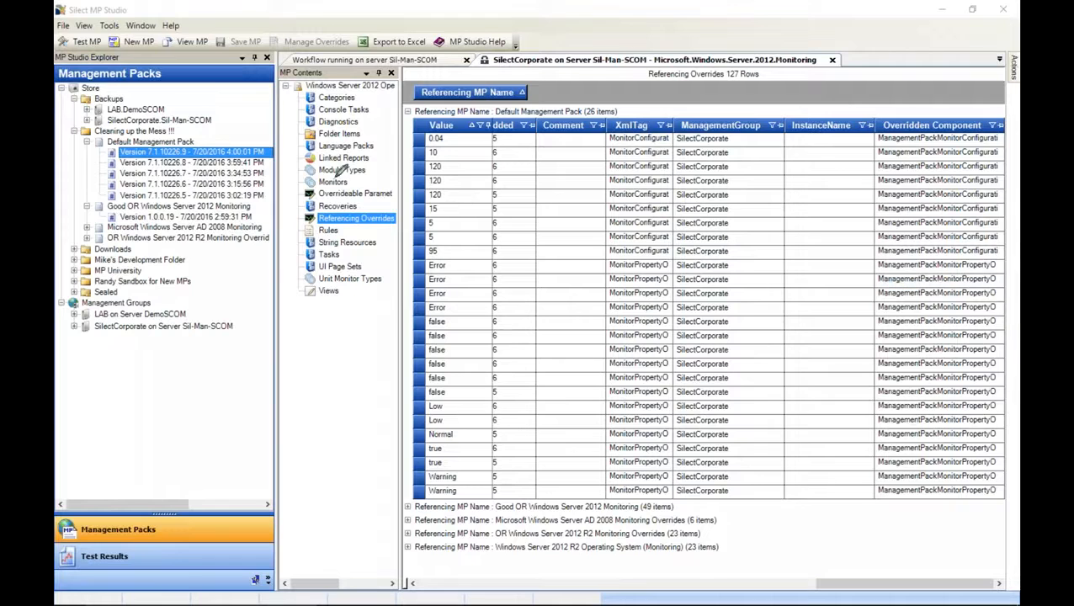
pyautogui.moveTo(274, 150)
pyautogui.mouseDown()
pyautogui.moveTo(347, 182)
pyautogui.moveTo(261, 211)
pyautogui.moveTo(266, 192)
pyautogui.moveTo(257, 215)
pyautogui.moveTo(286, 213)
pyautogui.mouseUp()
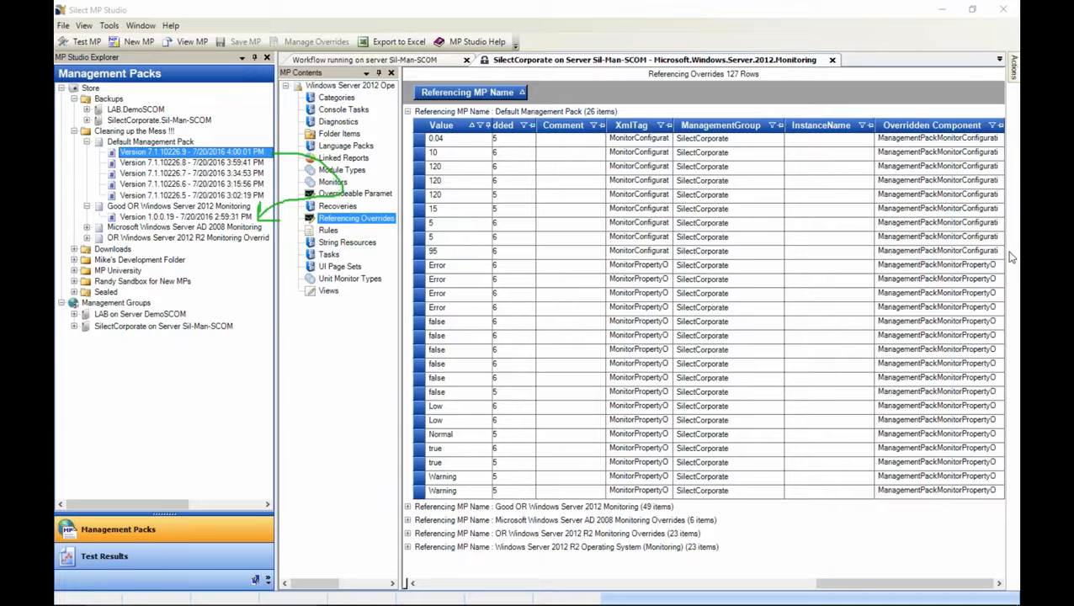
pyautogui.click(961, 338)
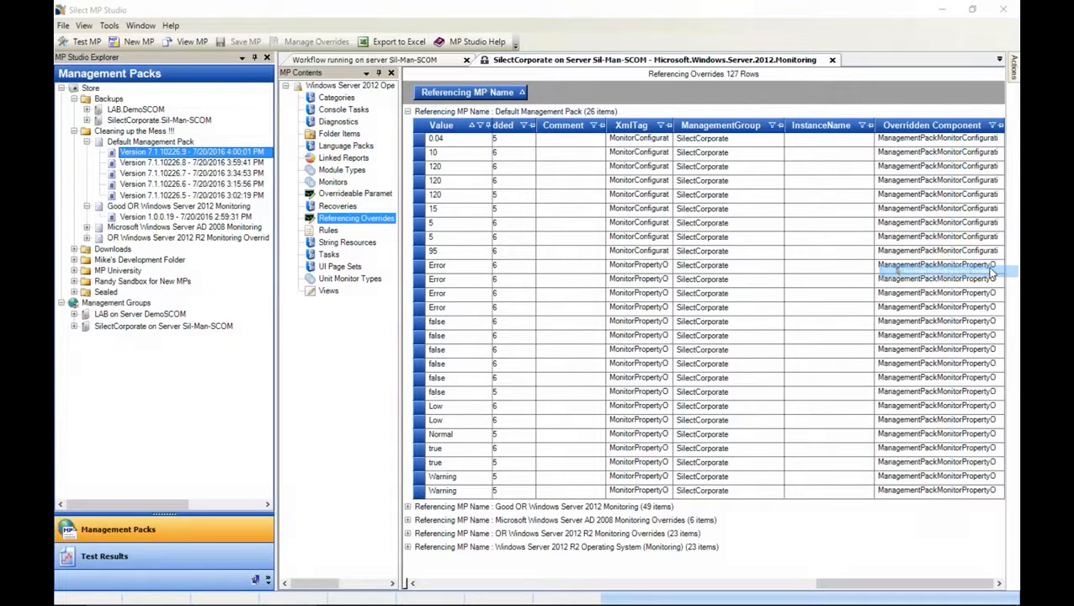
# Open Default Management Pack version 7.1.10226.9 from the Store and check its referencing overrides and overrideable parameters.
pyautogui.moveTo(206, 158)
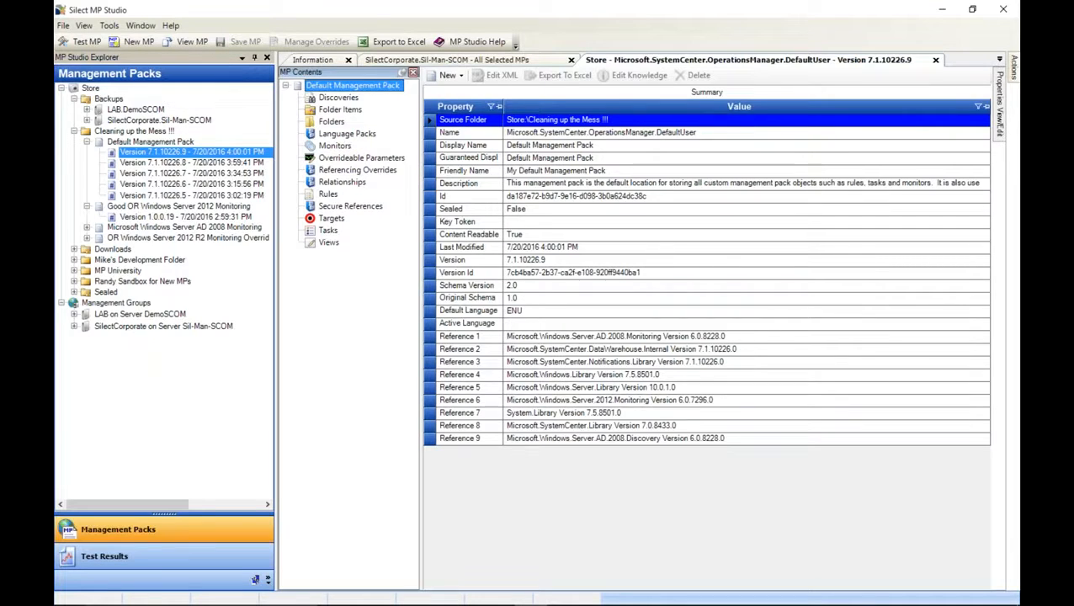
pyautogui.click(356, 171)
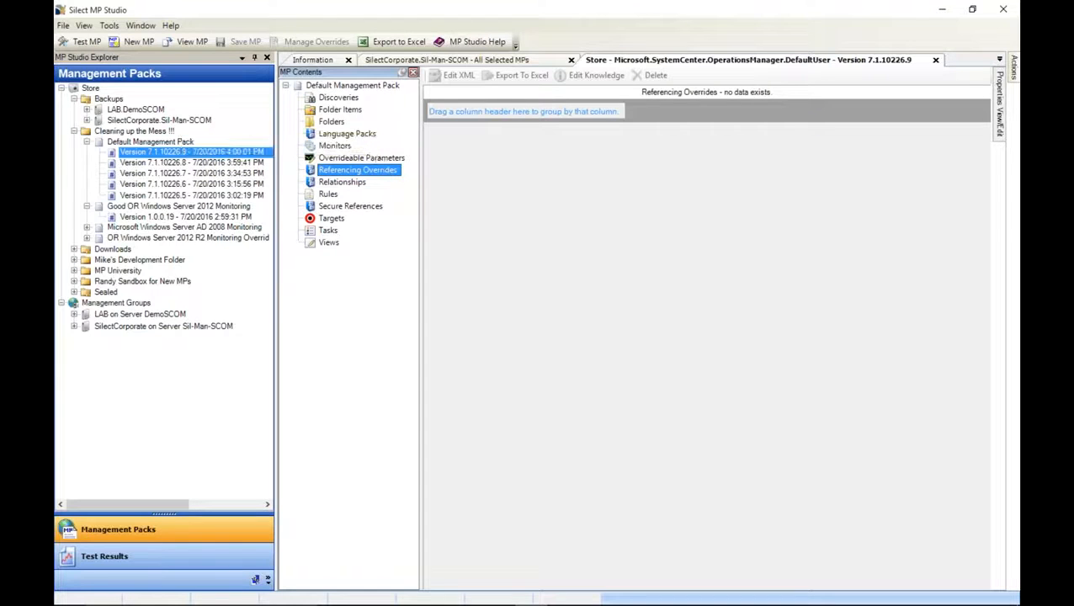
pyautogui.click(361, 158)
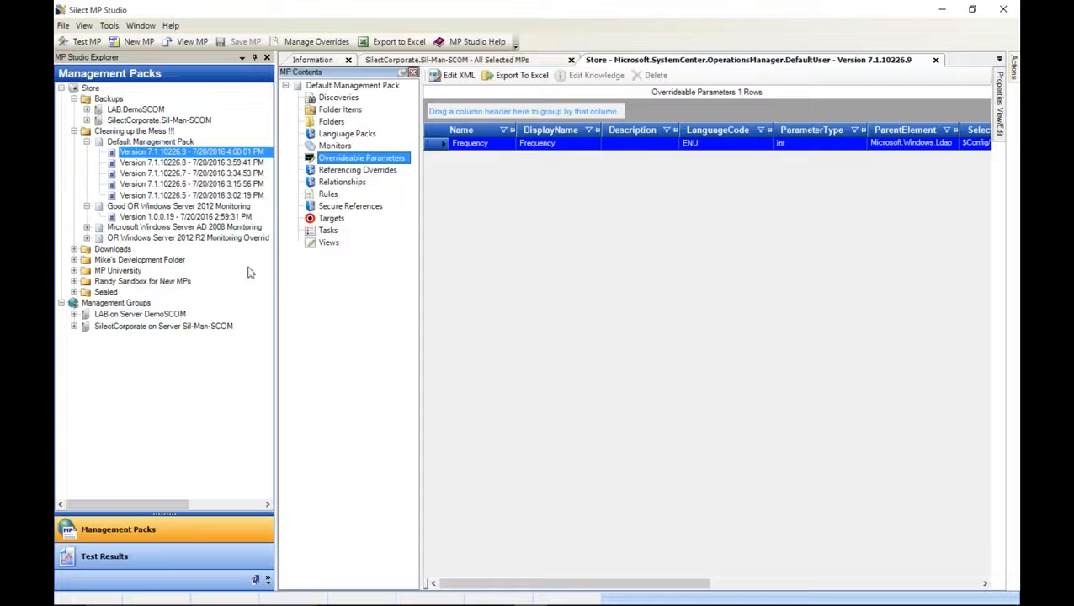
# Close the Default Management Pack version and list the overrides in version 1.0.0.3 of the stored Microsoft Windows Server AD 2008 Monitoring pack.
pyautogui.click(87, 227)
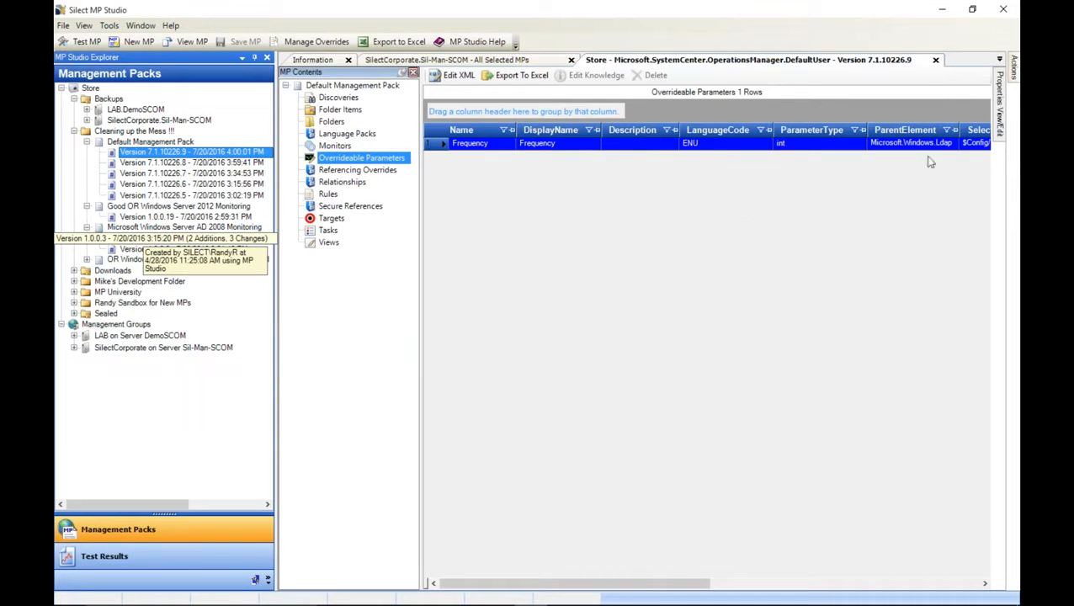
pyautogui.click(935, 60)
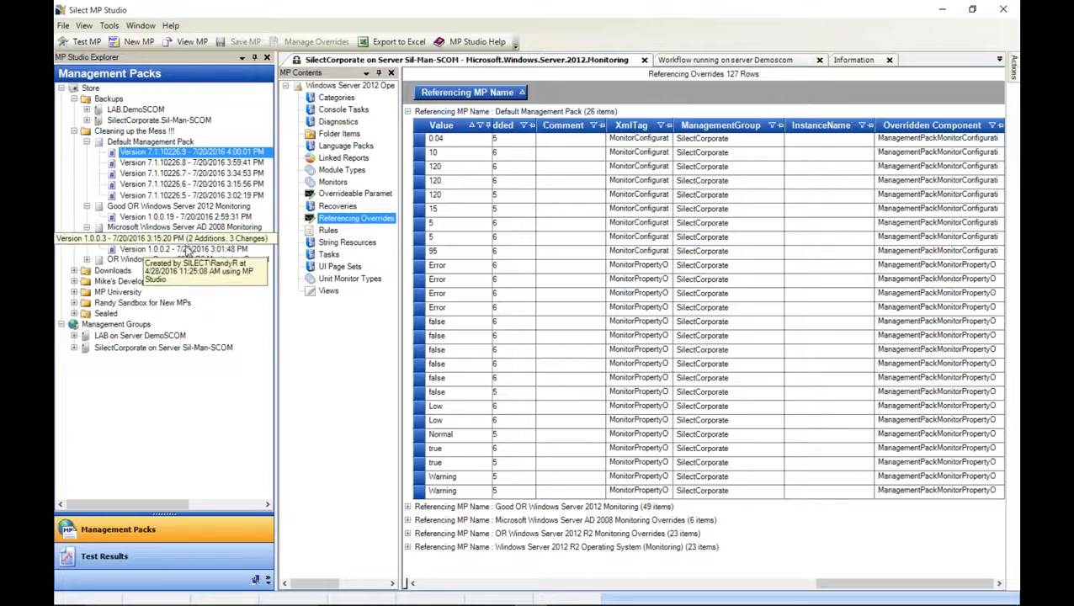
pyautogui.click(185, 239)
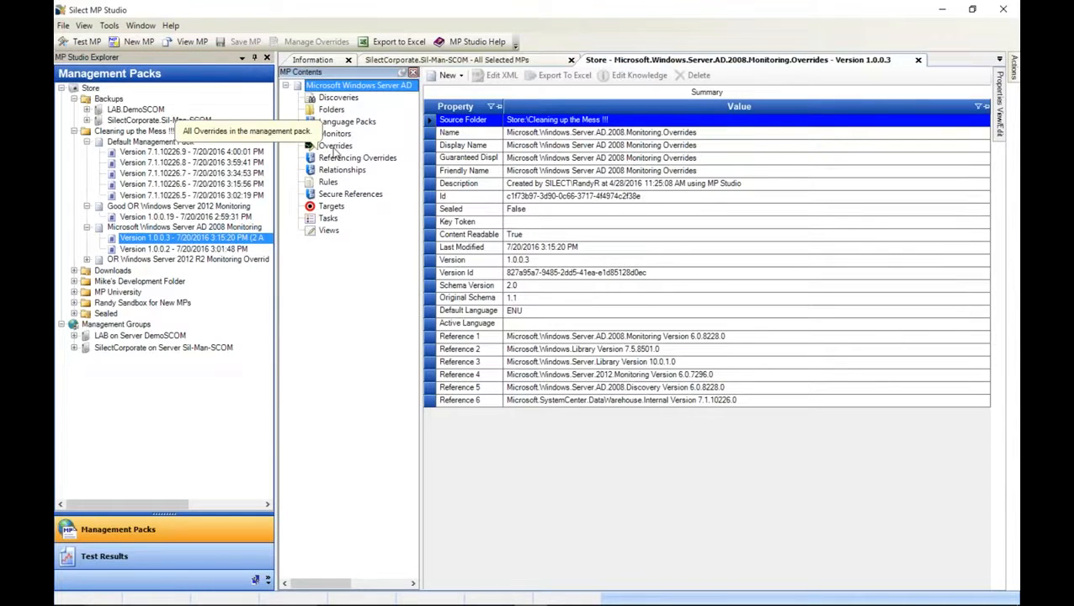
pyautogui.click(335, 147)
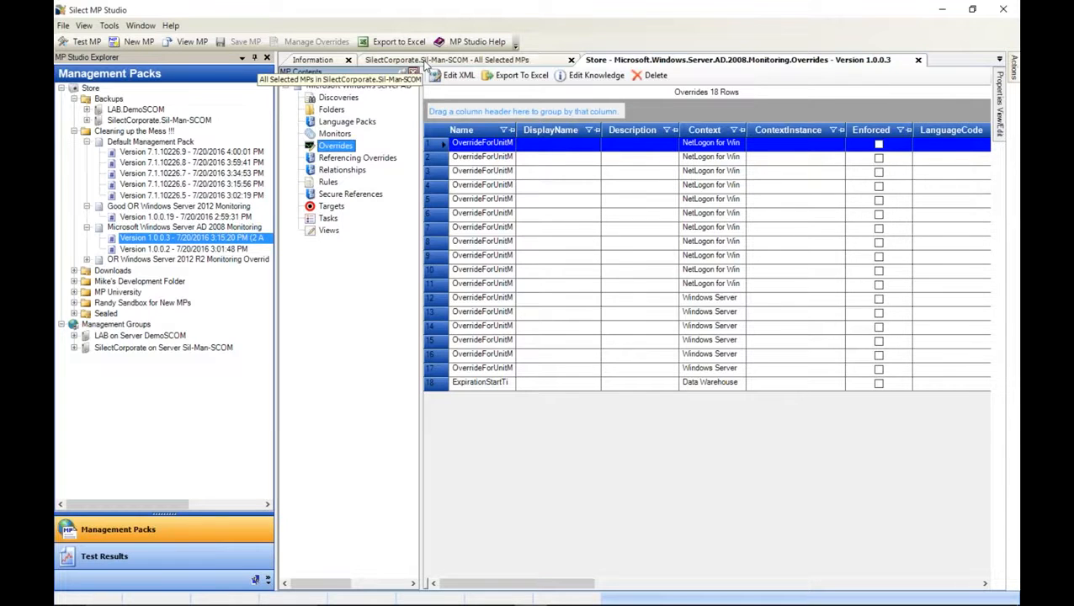
# Examine SilectCorporate's OR Windows Server 2012 R2 and AD 2008 override groups, then return to the overrides of the stored AD 2008 pack.
pyautogui.click(425, 62)
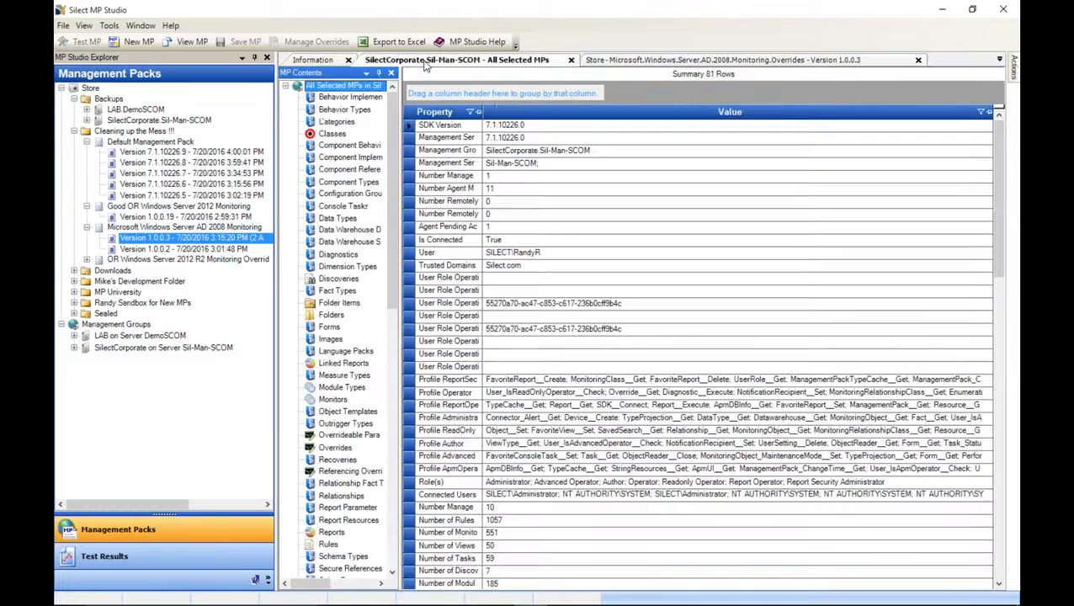
pyautogui.click(999, 60)
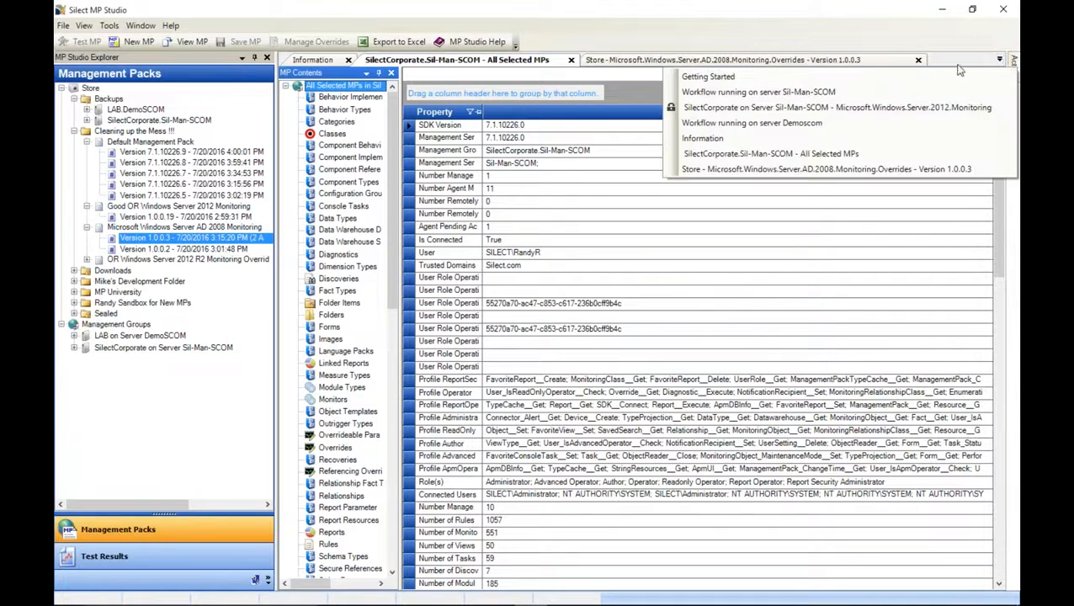
pyautogui.click(836, 109)
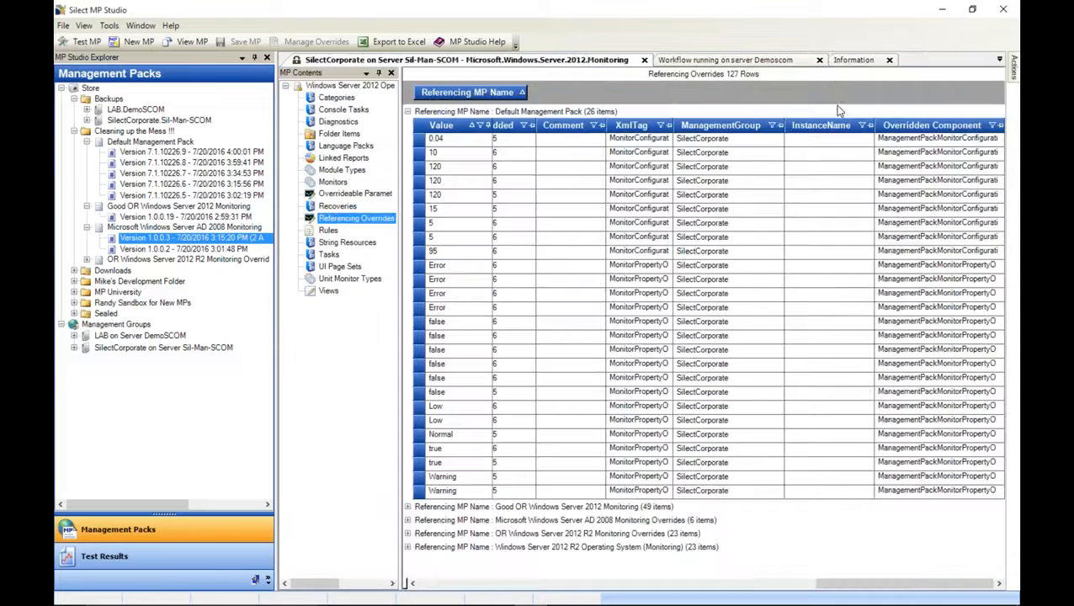
pyautogui.click(408, 113)
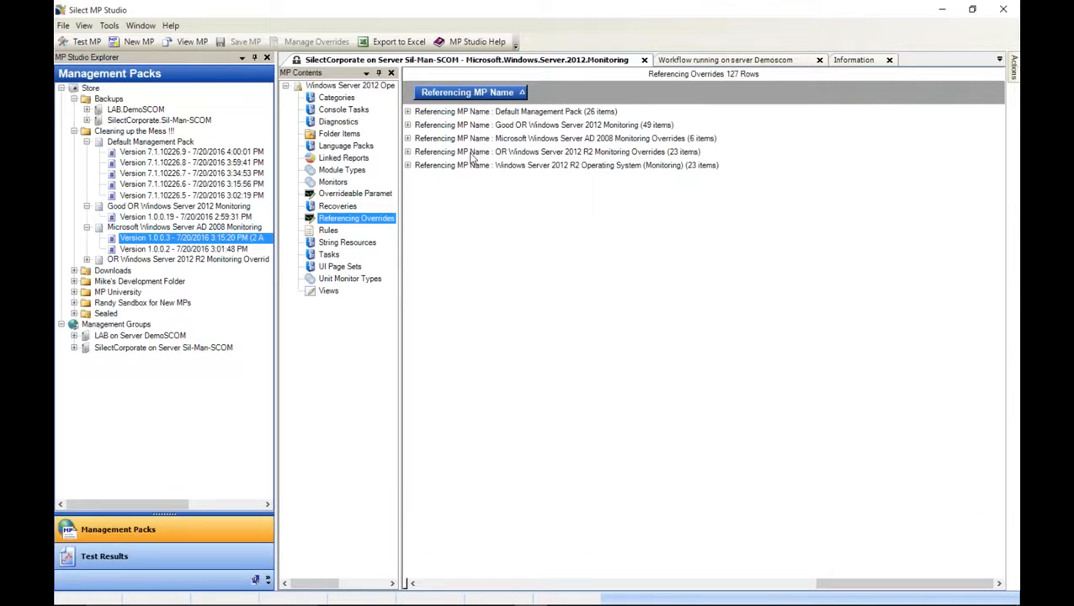
pyautogui.click(408, 151)
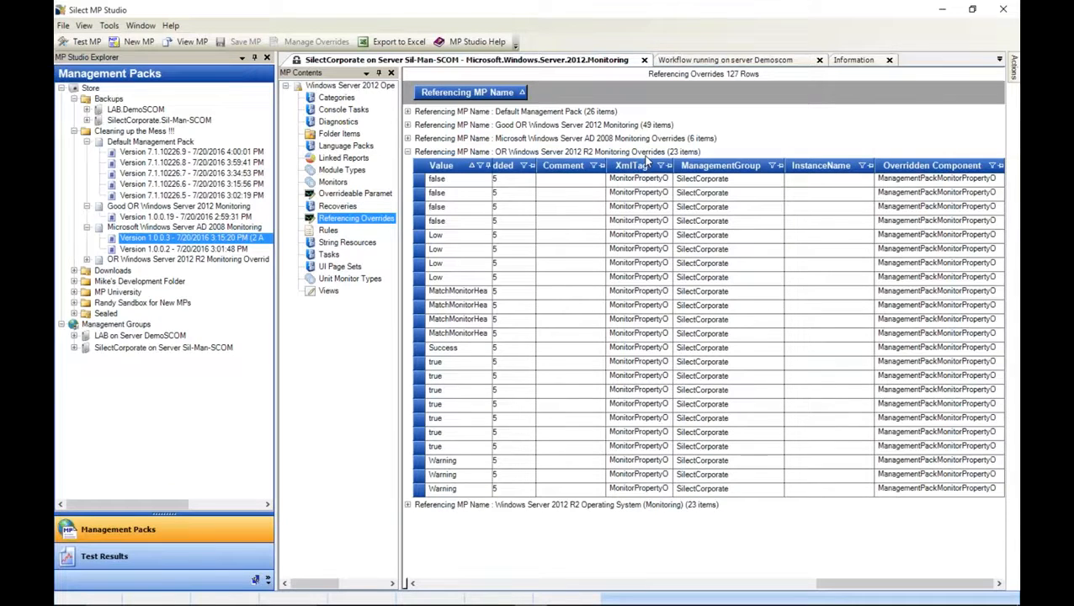
pyautogui.click(407, 151)
pyautogui.click(408, 138)
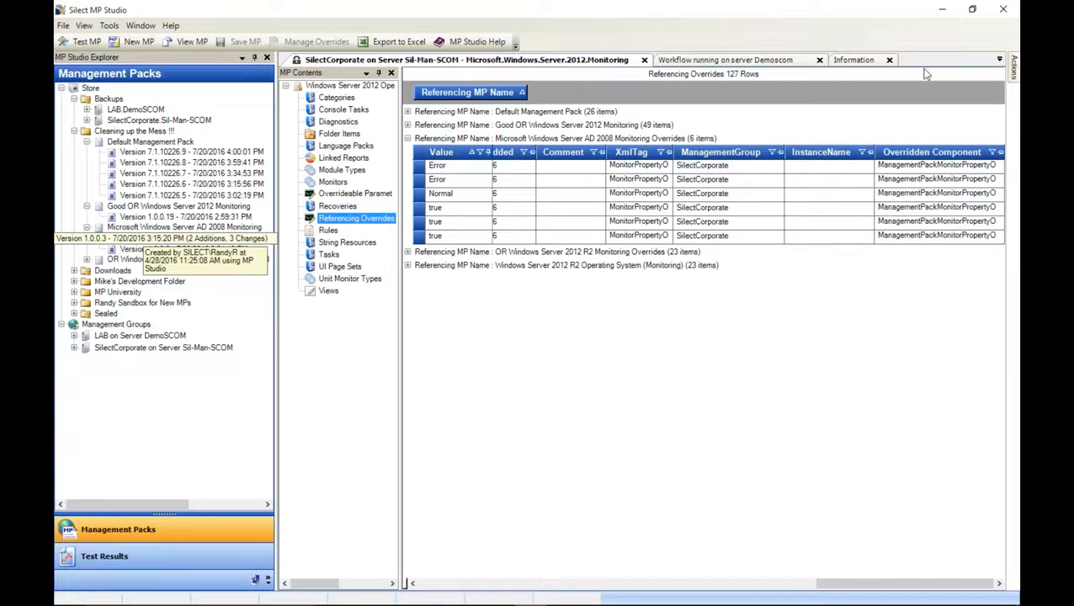
pyautogui.click(999, 60)
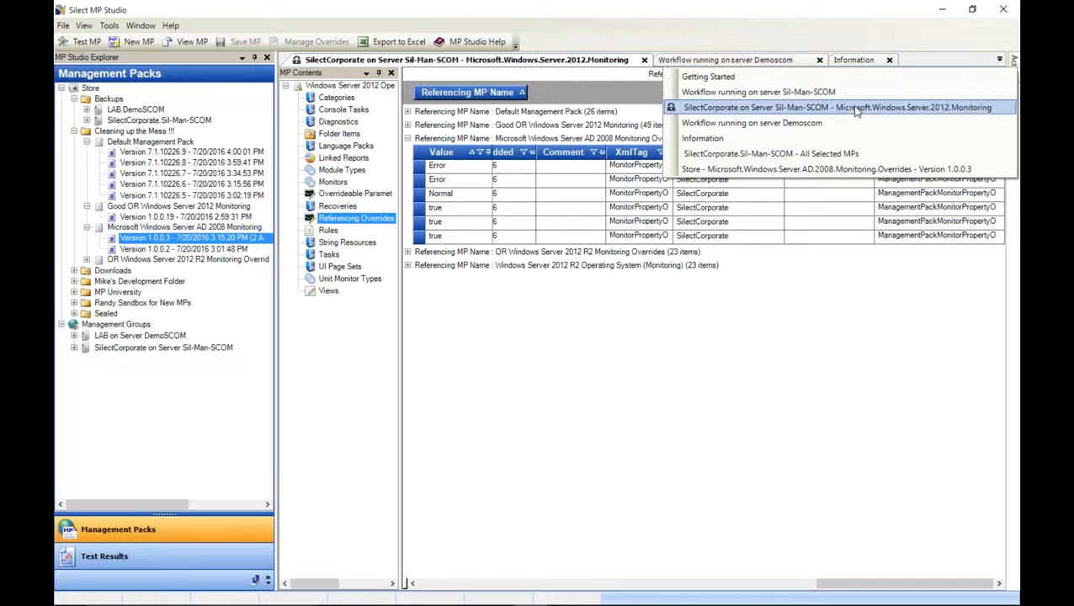
pyautogui.click(860, 168)
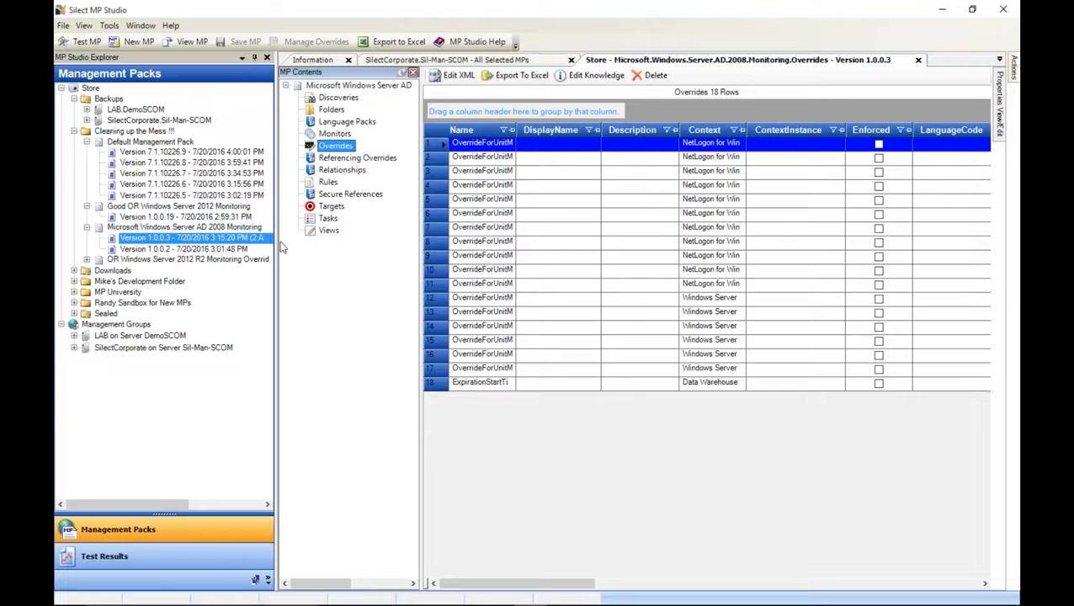
pyautogui.rightClick(495, 148)
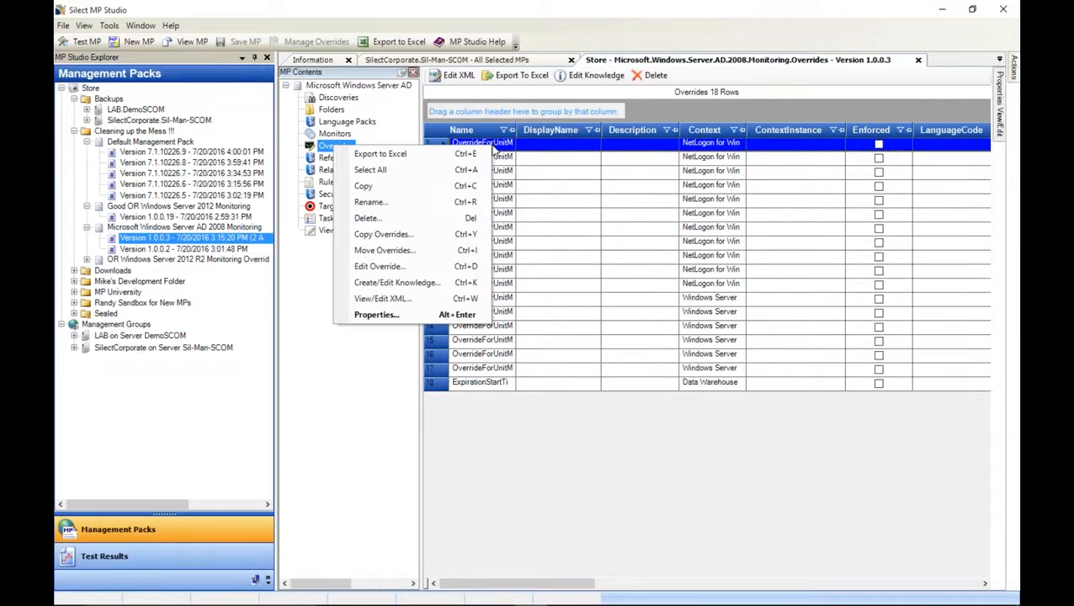
pyautogui.click(411, 253)
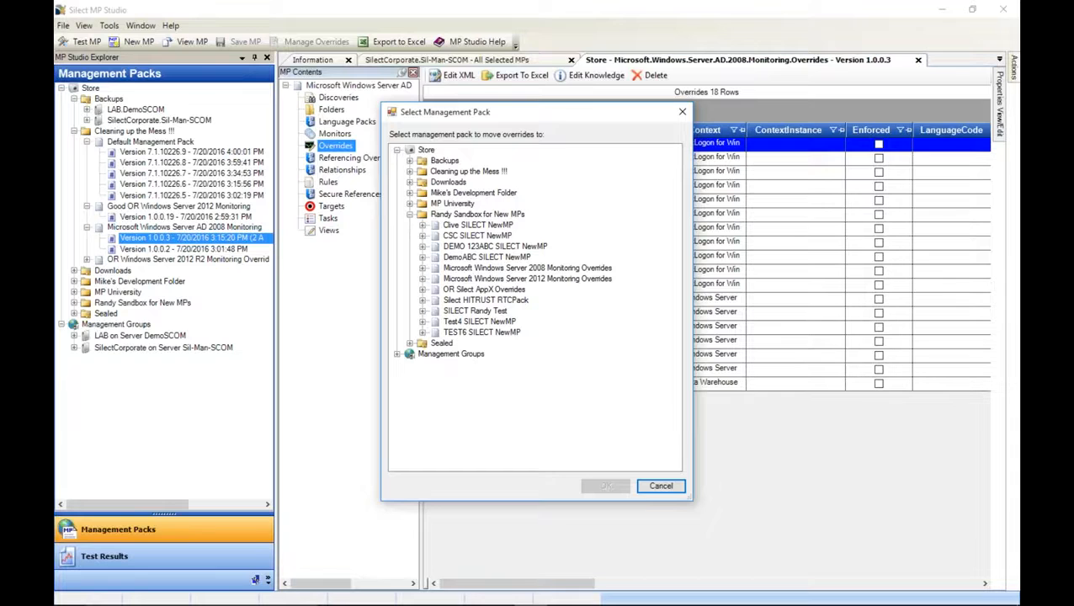
pyautogui.click(662, 487)
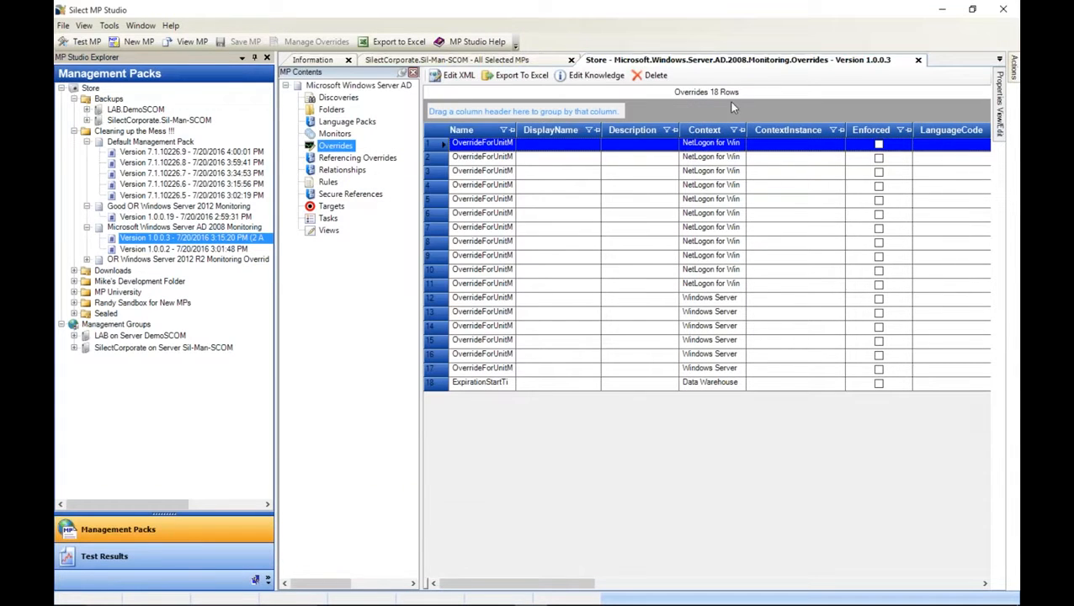
# Group the AD 2008 pack's overrides by Context and expand the Windows Server 2012 Operating System group.
pyautogui.moveTo(699, 129); pyautogui.dragTo(549, 117)
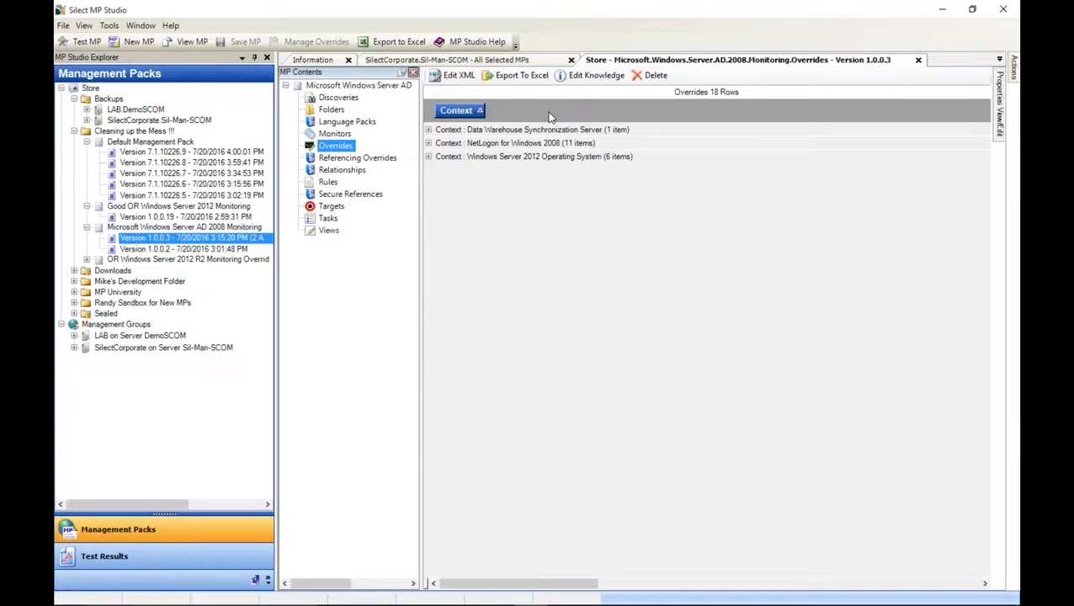
pyautogui.click(429, 156)
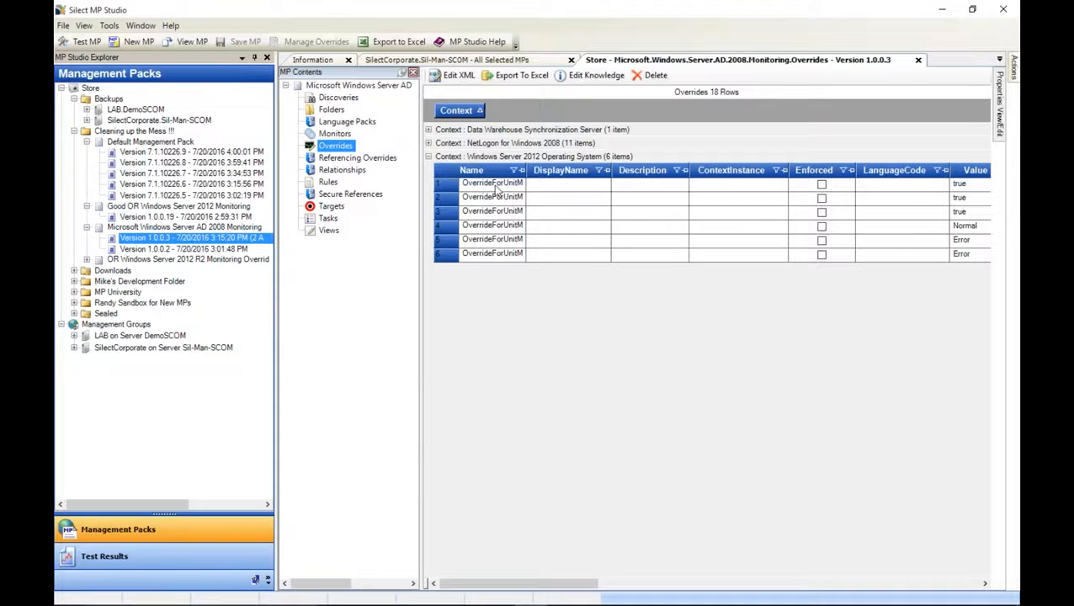
pyautogui.moveTo(497, 189); pyautogui.dragTo(510, 257)
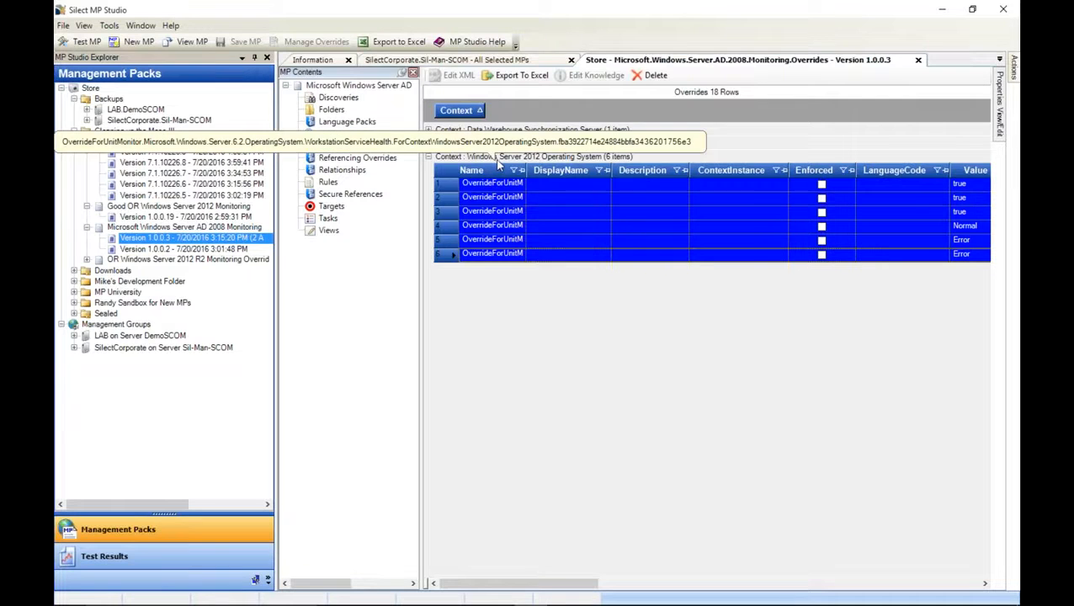
pyautogui.click(595, 213)
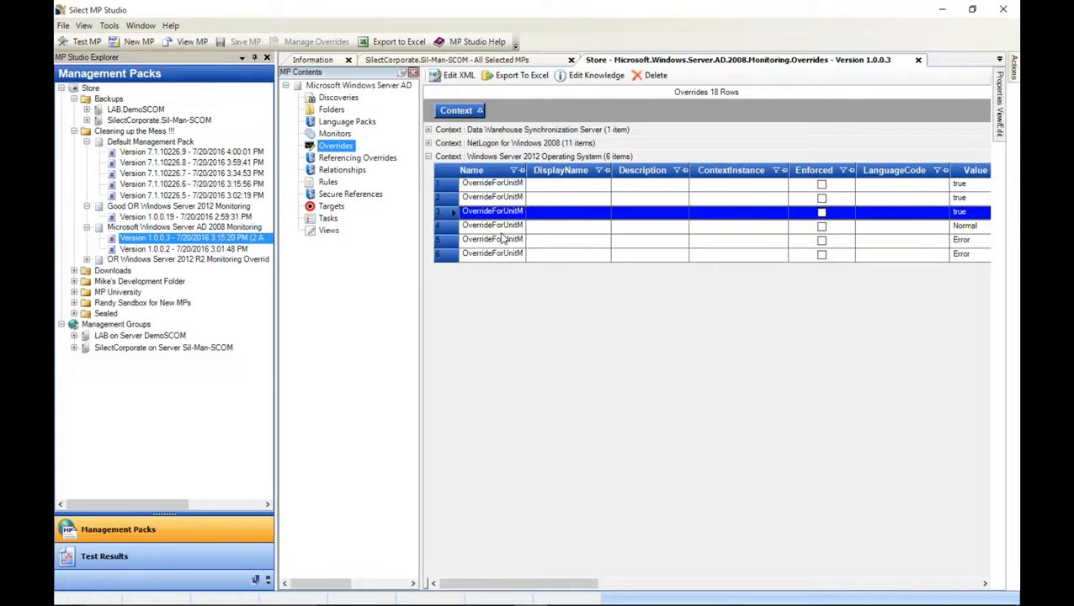
# Move the first Windows Server 2012 Operating System override to version 1.0.0.19 of Good OR Windows Server 2012 Monitoring in Cleaning up the Mess !!!
pyautogui.click(517, 186)
pyautogui.rightClick(517, 188)
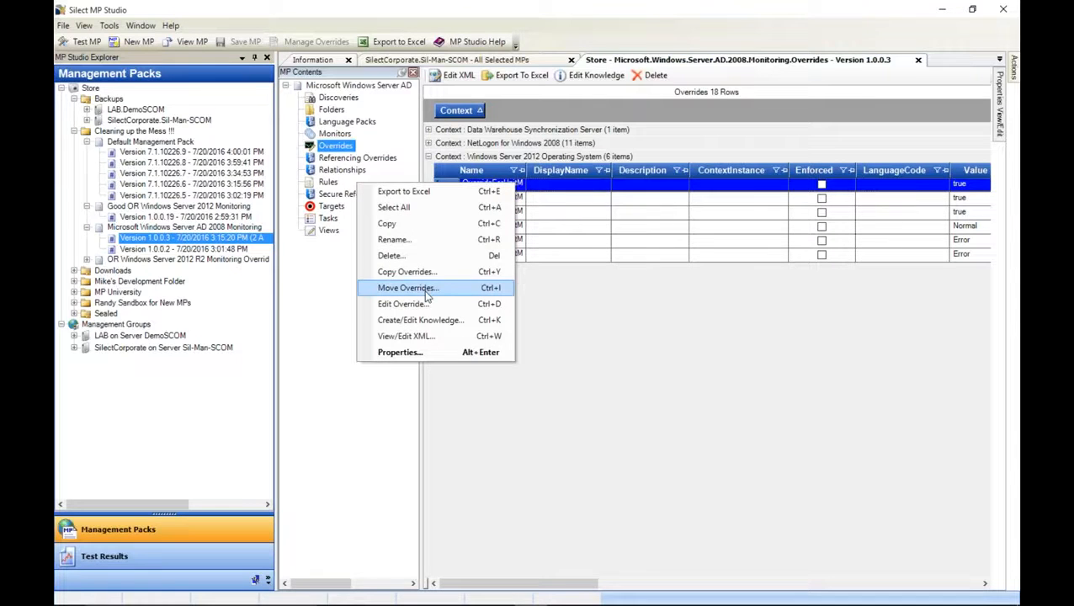
pyautogui.click(427, 290)
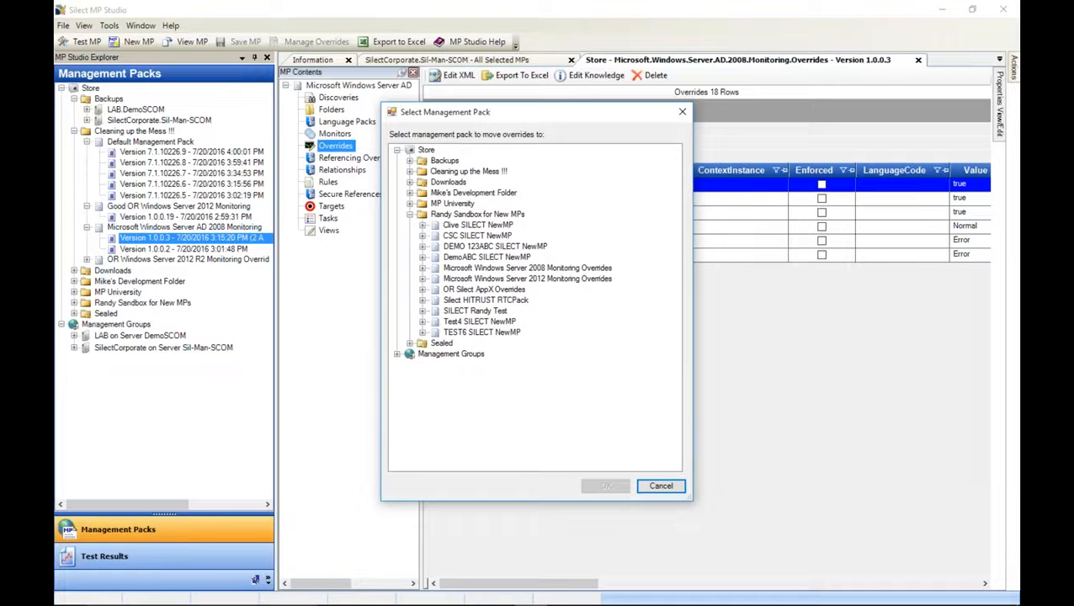
pyautogui.click(410, 171)
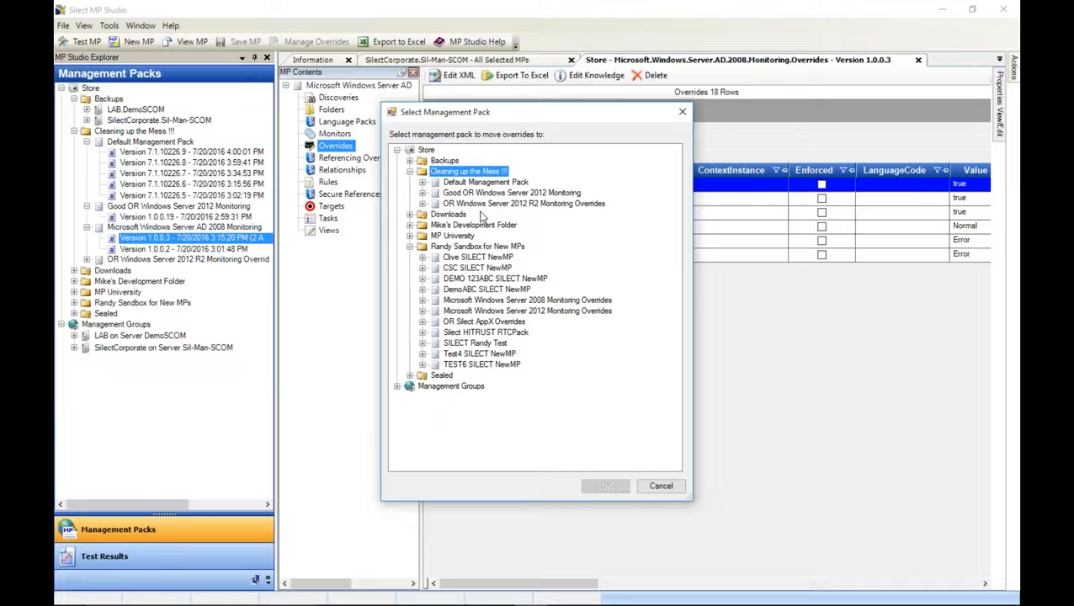
pyautogui.click(422, 194)
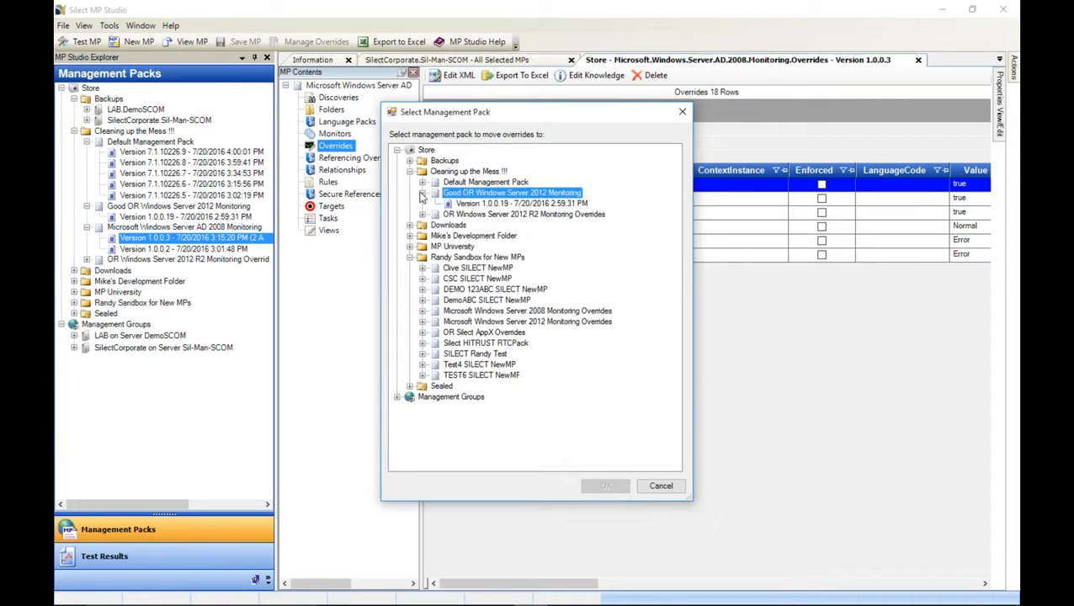
pyautogui.click(494, 204)
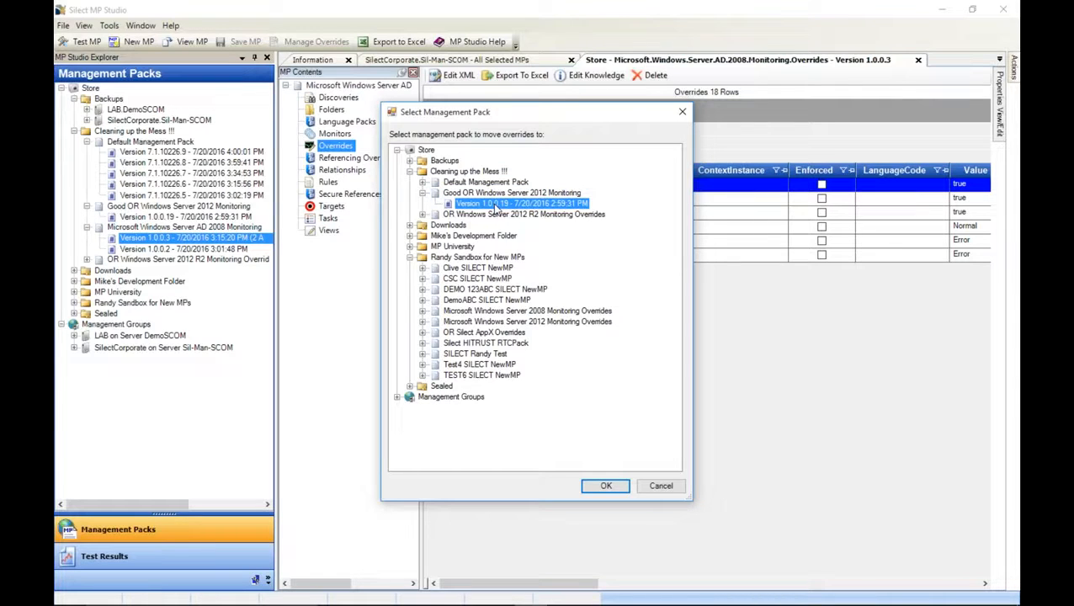
pyautogui.click(605, 488)
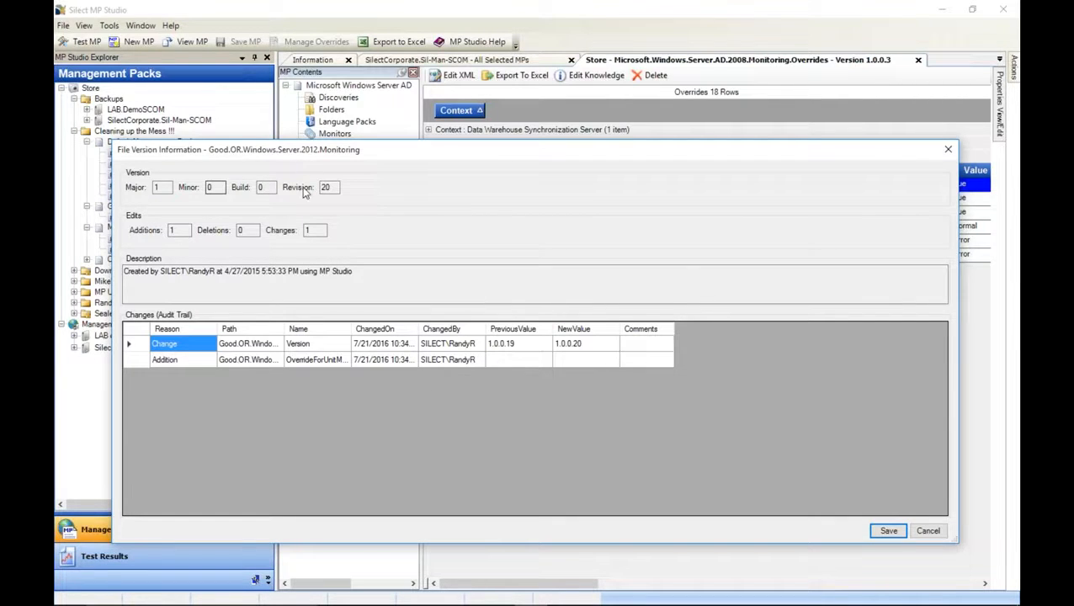
# Review the Good OR Windows Server 2012 Monitoring audit trail, comment the override addition "sas in AD OR MP", and save version 1.0.0.20.
pyautogui.moveTo(332, 188); pyautogui.dragTo(298, 187)
pyautogui.moveTo(187, 230); pyautogui.dragTo(157, 230)
pyautogui.click(296, 359)
pyautogui.click(256, 360)
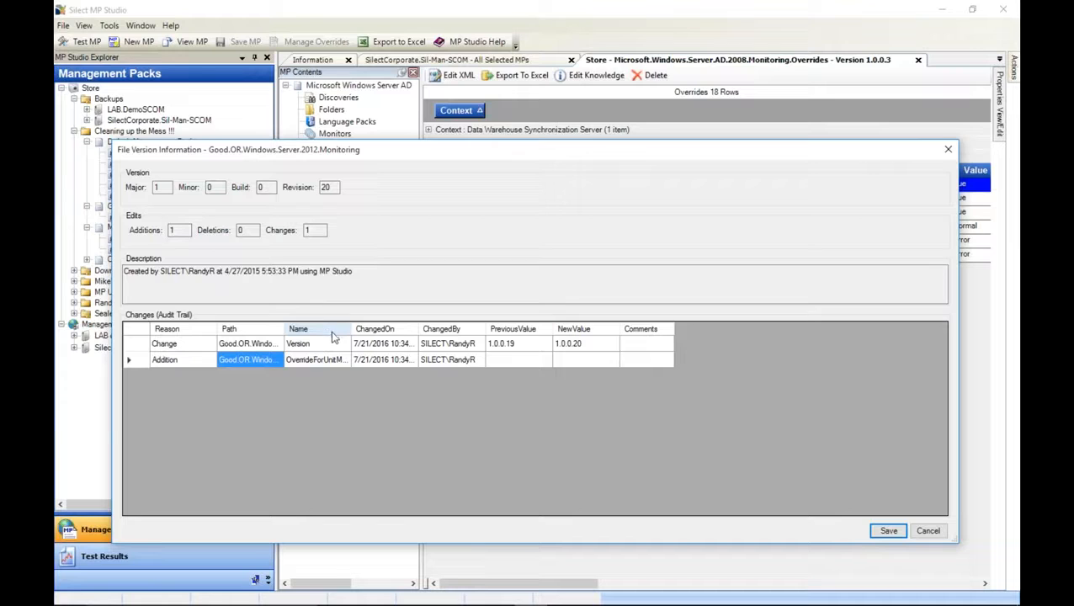
pyautogui.moveTo(288, 329); pyautogui.dragTo(434, 329)
pyautogui.moveTo(500, 330); pyautogui.dragTo(692, 329)
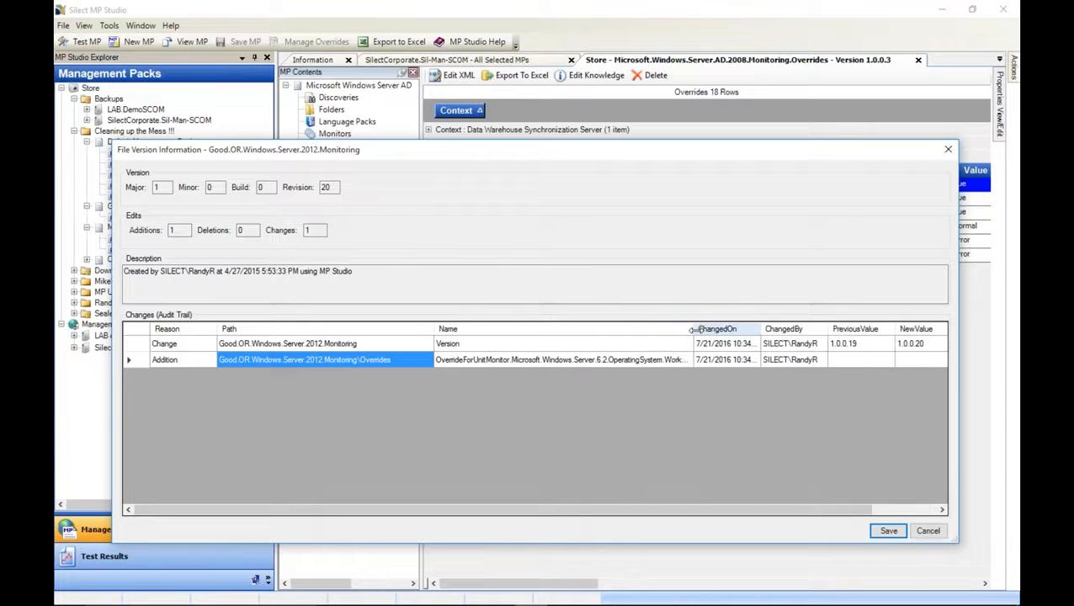
pyautogui.moveTo(595, 507); pyautogui.dragTo(665, 507)
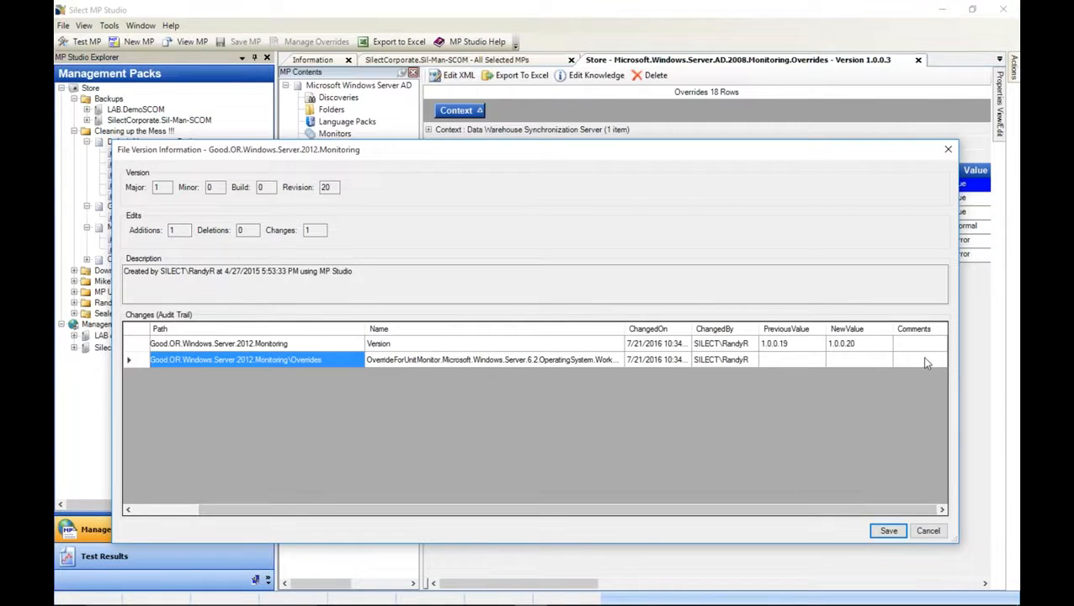
pyautogui.click(926, 363)
pyautogui.write('sas in AD ')
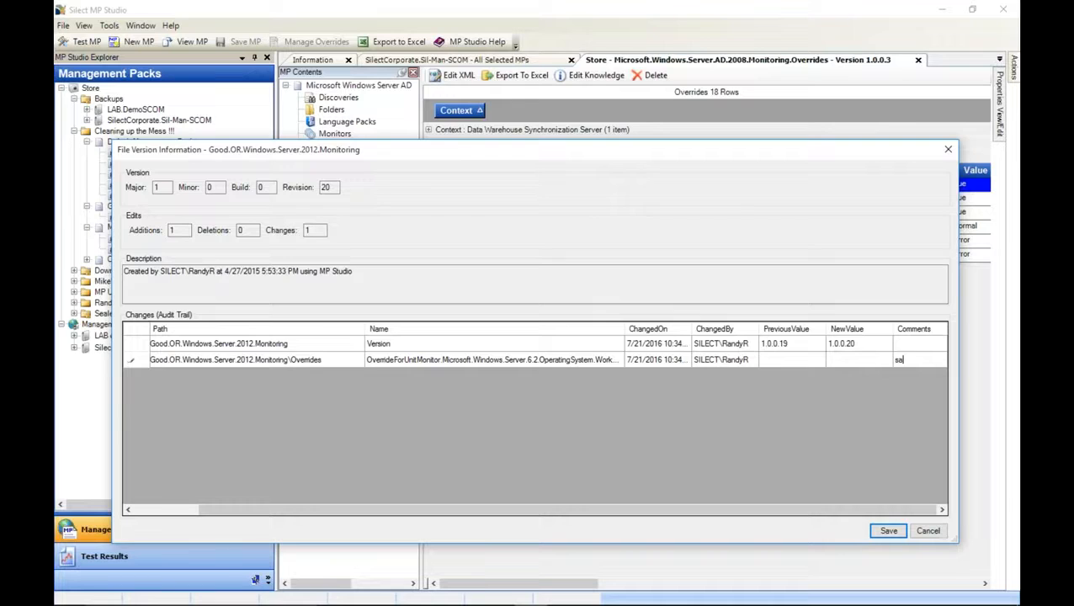
pyautogui.write('OR MP')
pyautogui.click(890, 531)
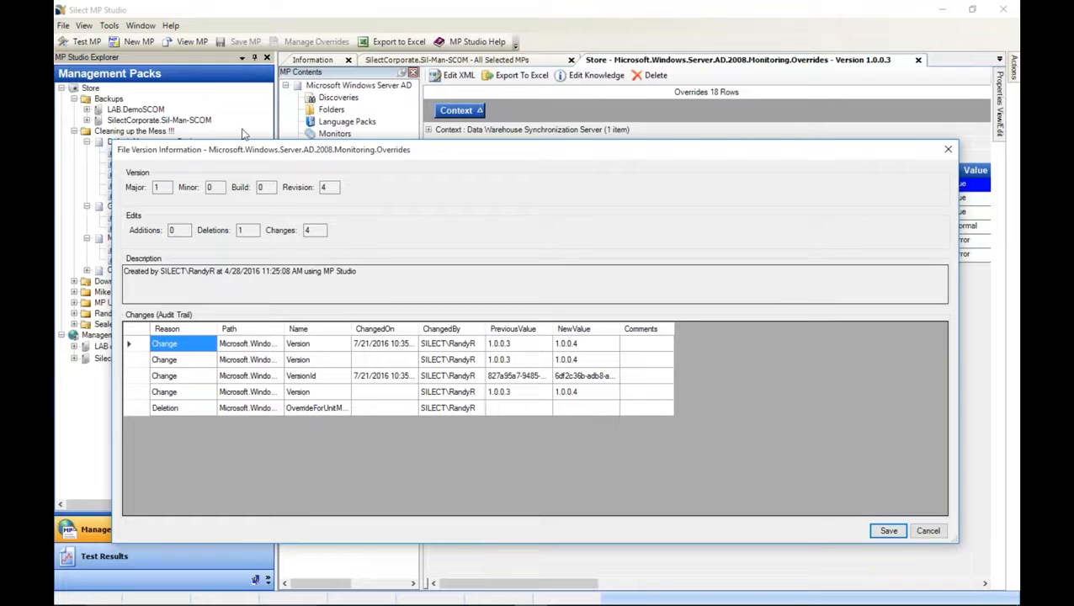
# Check the override deletion in the AD 2008 Monitoring Overrides audit trail and save version 1.0.0.4.
pyautogui.doubleClick(325, 187)
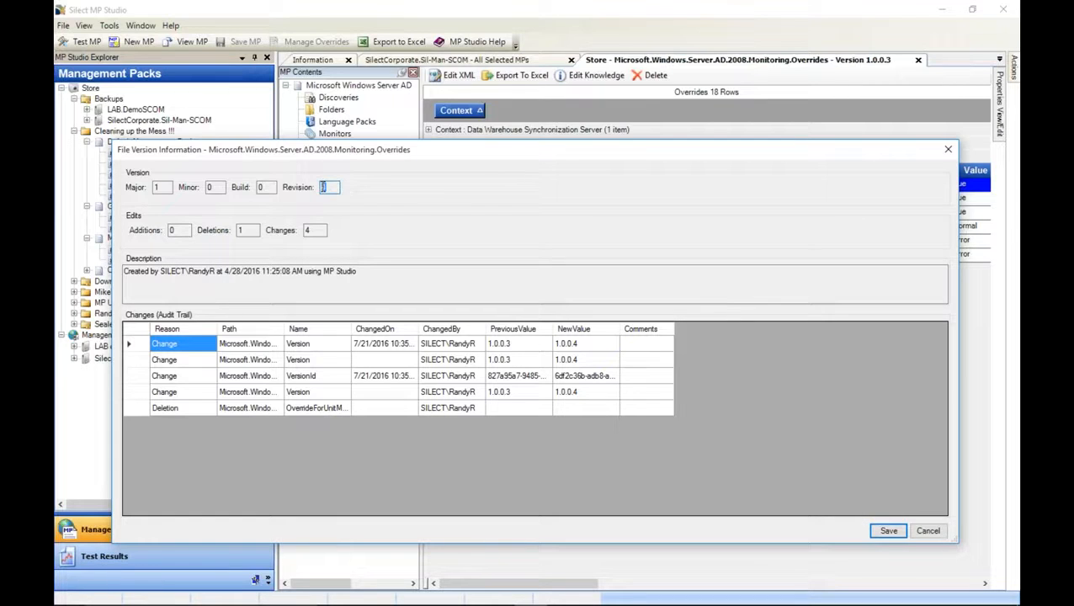
pyautogui.doubleClick(239, 230)
pyautogui.doubleClick(308, 230)
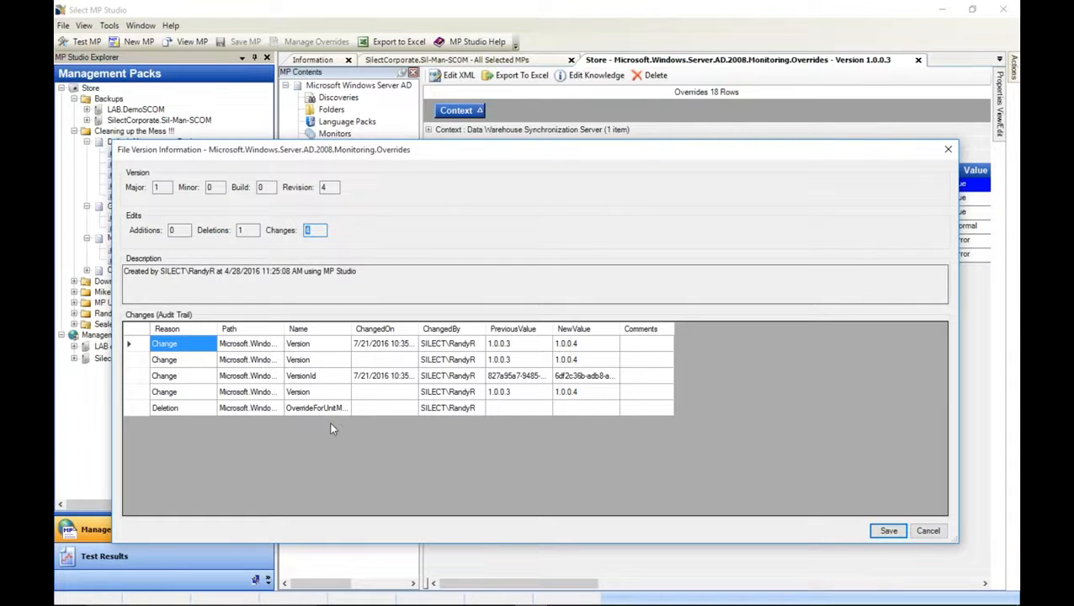
pyautogui.click(195, 409)
pyautogui.moveTo(284, 330); pyautogui.dragTo(350, 330)
pyautogui.moveTo(418, 329); pyautogui.dragTo(625, 333)
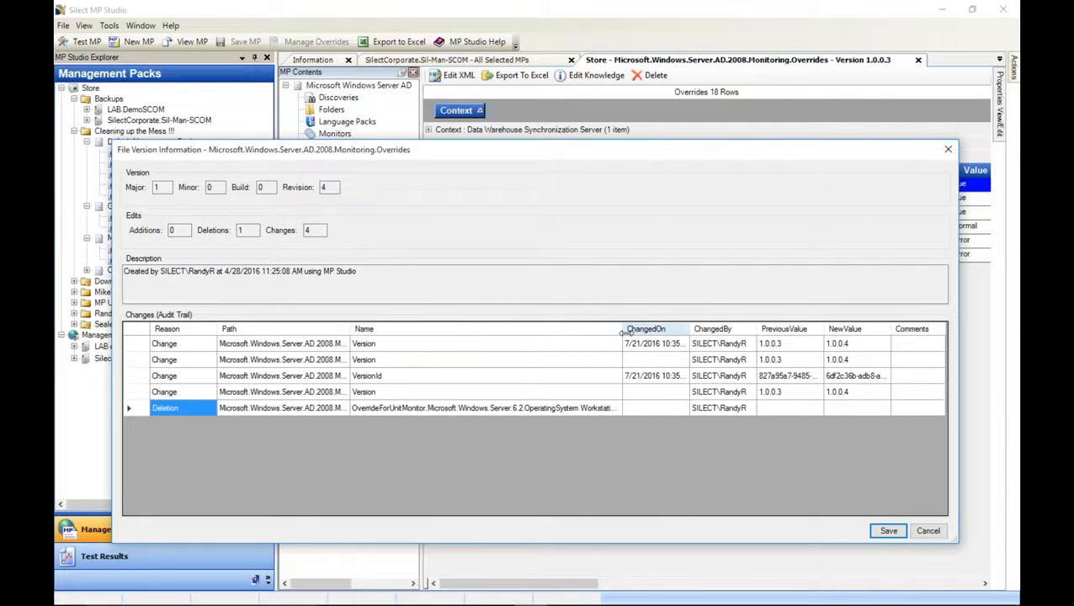
pyautogui.click(889, 531)
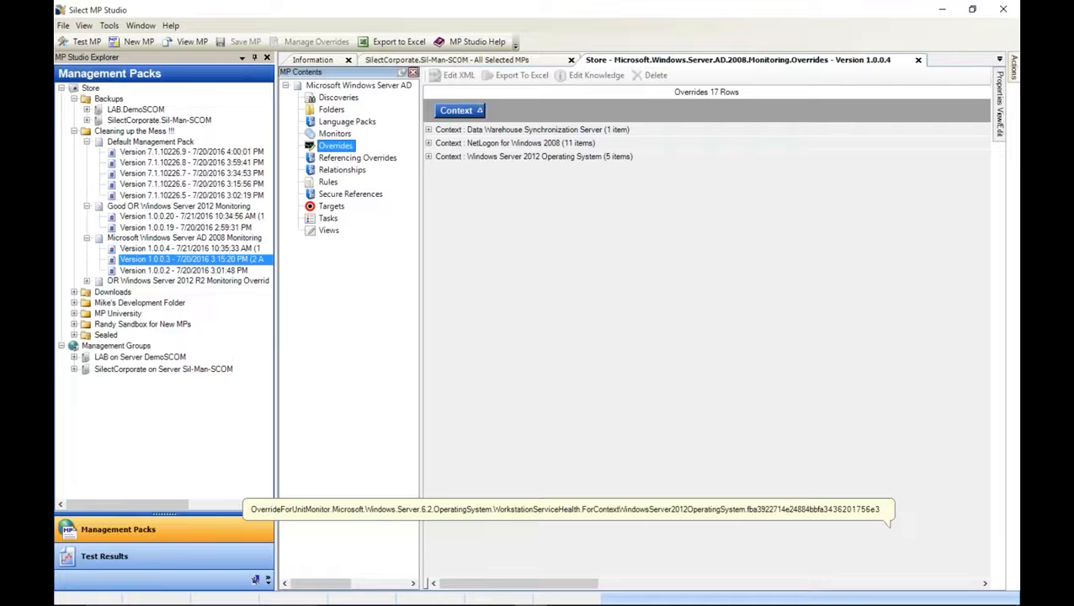
# Move all remaining Windows Server 2012 Operating System overrides from the AD 2008 pack to version 1.0.0.20 of Good OR Windows Server 2012 Monitoring.
pyautogui.click(429, 157)
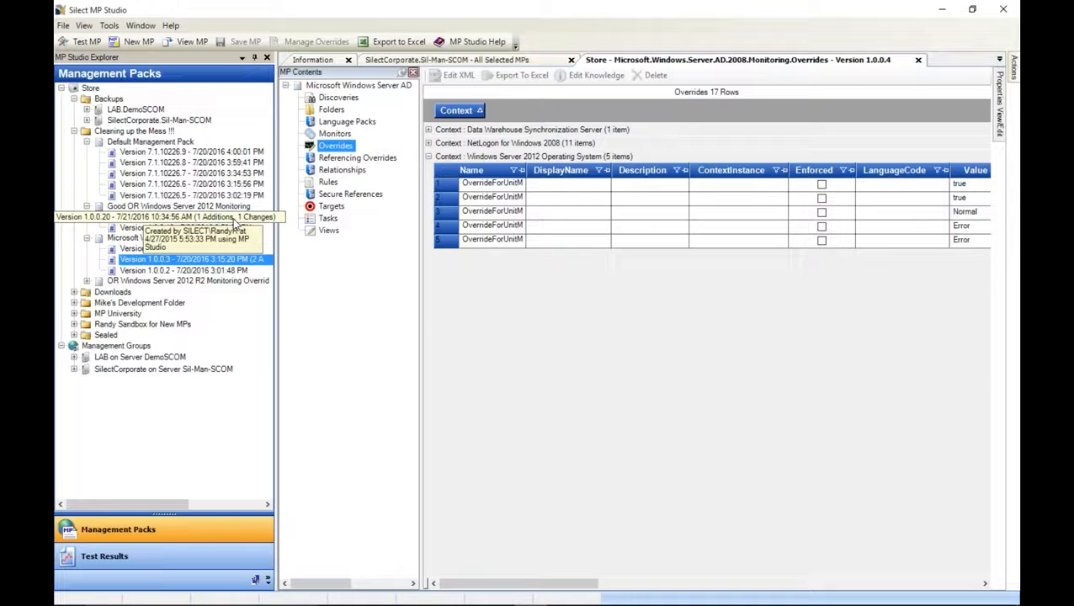
pyautogui.moveTo(509, 185); pyautogui.dragTo(529, 244)
pyautogui.rightClick(560, 222)
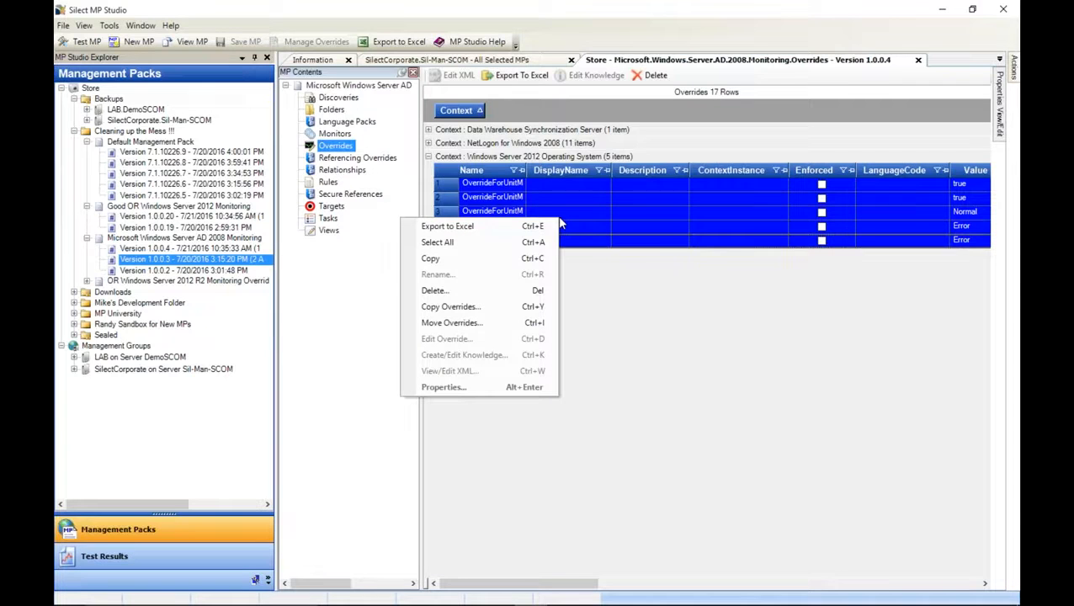
pyautogui.click(505, 331)
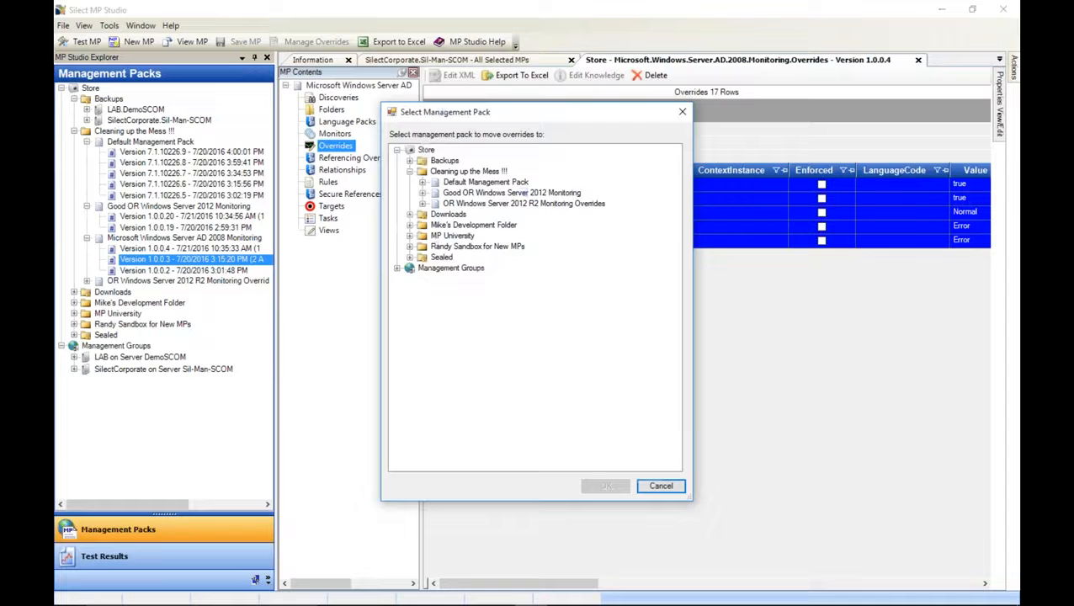
pyautogui.click(463, 193)
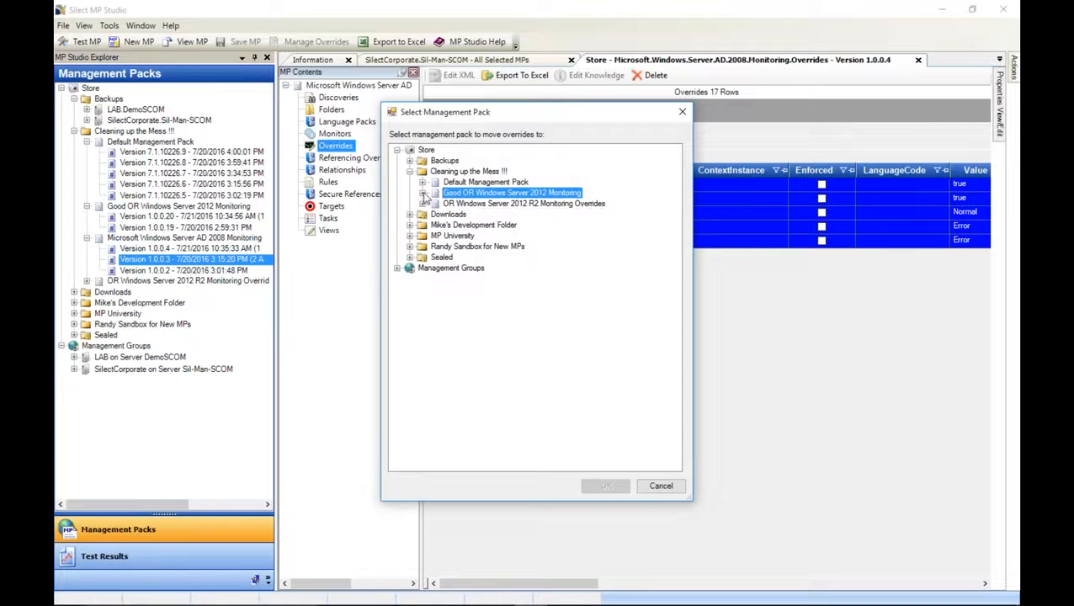
pyautogui.click(422, 193)
pyautogui.click(483, 204)
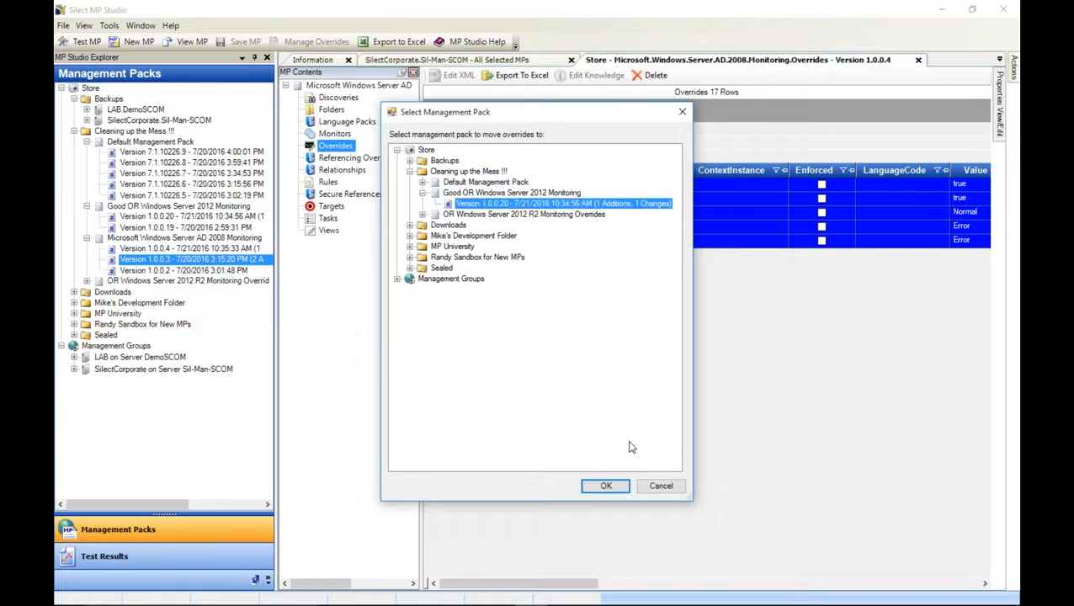
pyautogui.click(614, 486)
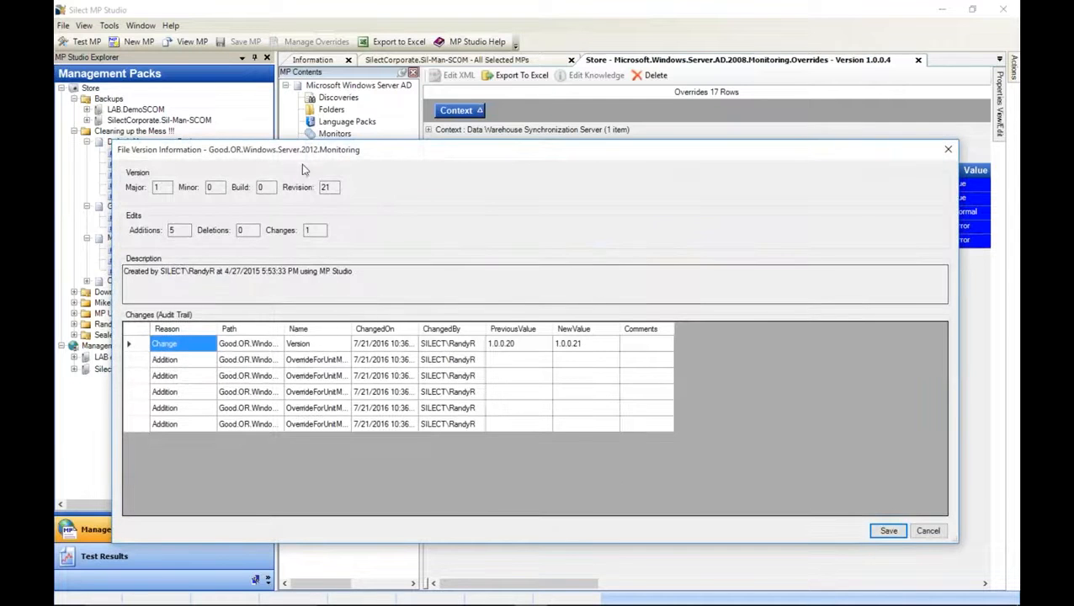
# Review the override additions in the Good OR Windows Server 2012 Monitoring audit trail and save version 1.0.0.21 without comments.
pyautogui.doubleClick(327, 187)
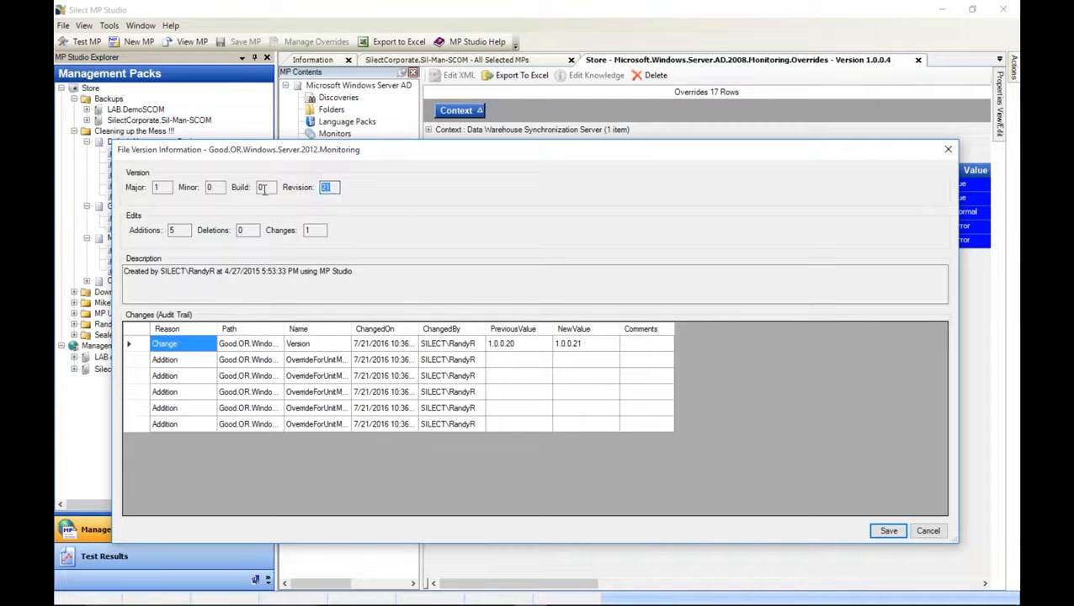
pyautogui.doubleClick(186, 230)
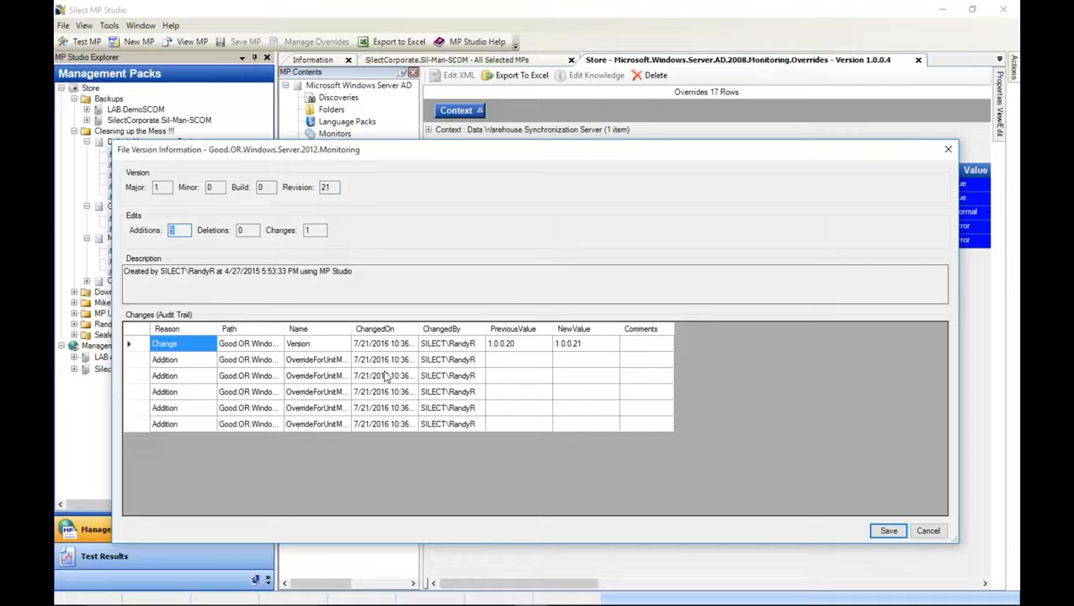
pyautogui.moveTo(364, 360); pyautogui.dragTo(449, 450)
pyautogui.moveTo(644, 360); pyautogui.dragTo(649, 415)
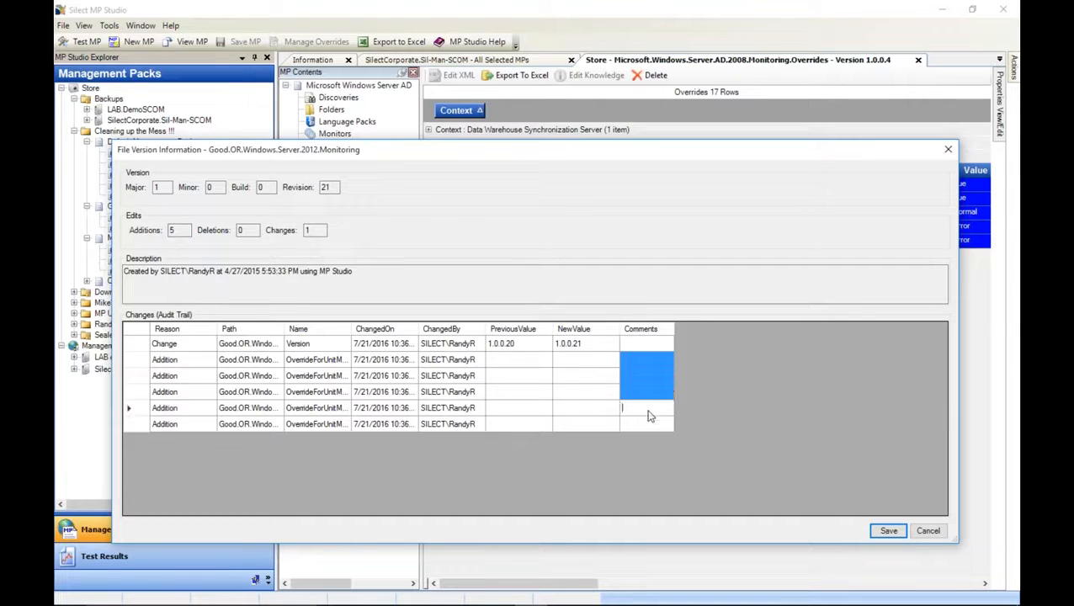
pyautogui.click(889, 530)
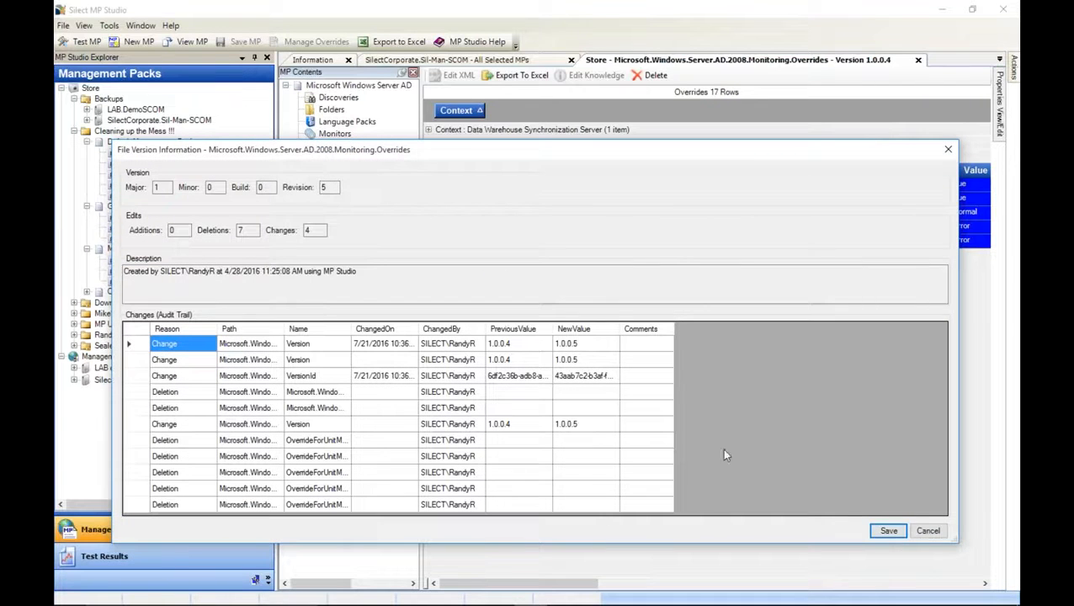
# Check the deletions in the AD 2008 Monitoring Overrides audit trail and save version 1.0.0.5.
pyautogui.doubleClick(251, 232)
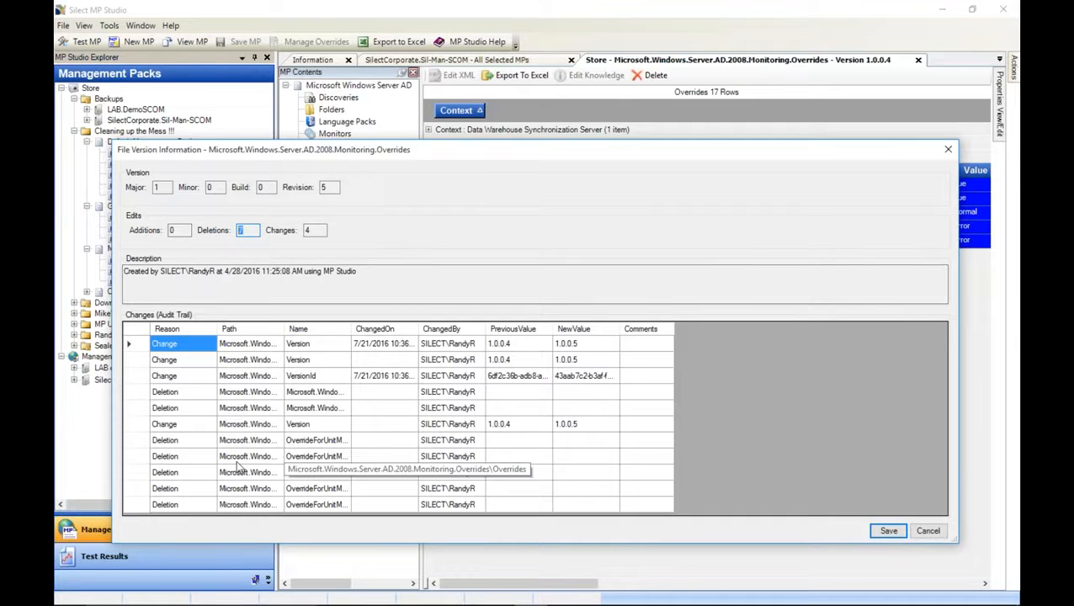
pyautogui.click(210, 444)
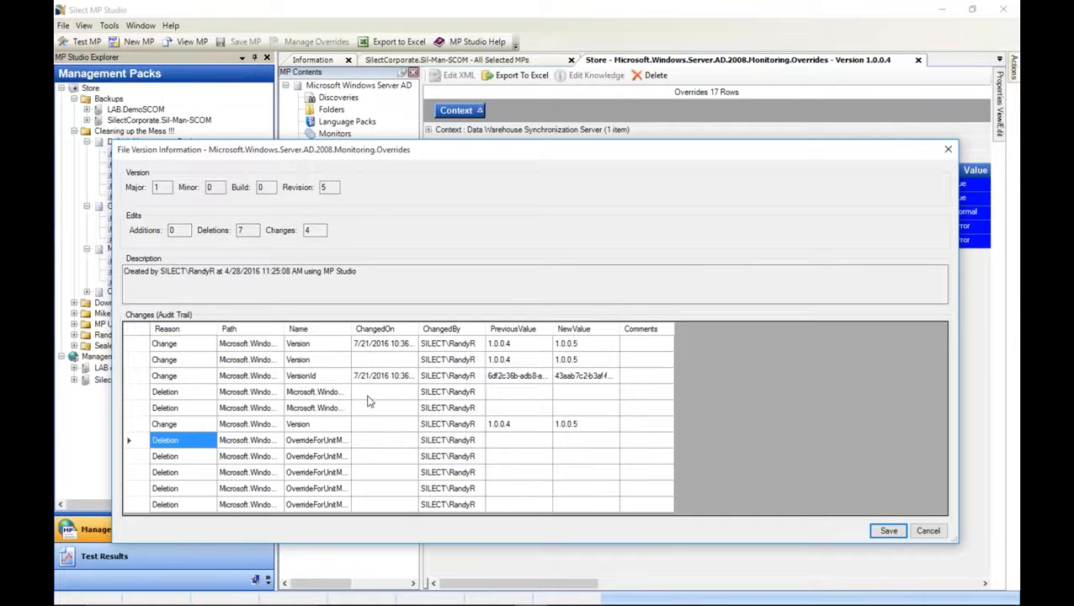
pyautogui.click(889, 531)
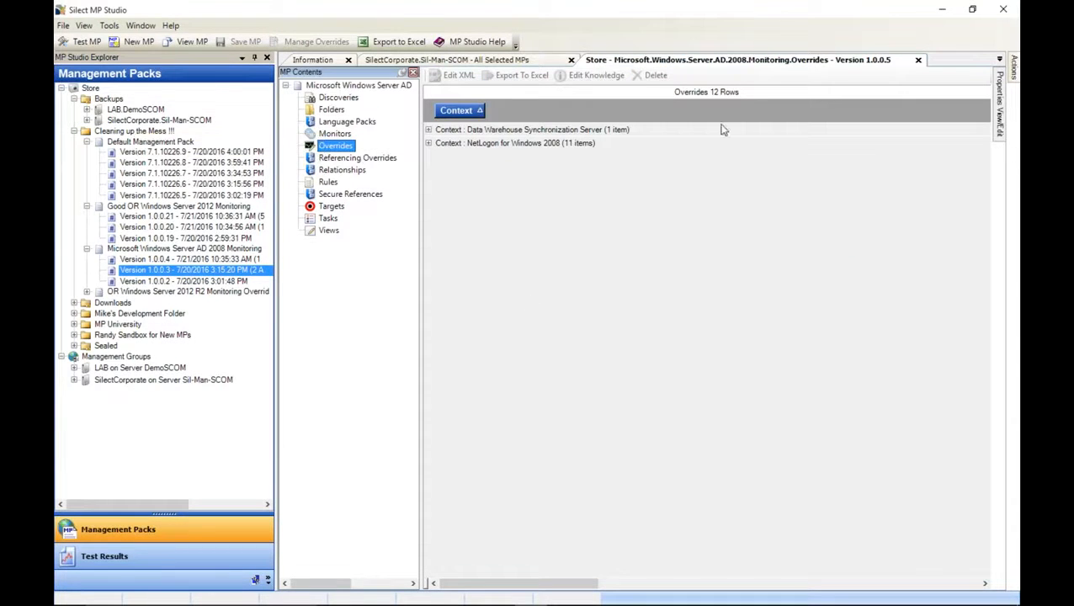
# Remove the Context grouping from the AD 2008 pack's overrides and close the pack.
pyautogui.moveTo(457, 110); pyautogui.dragTo(576, 241)
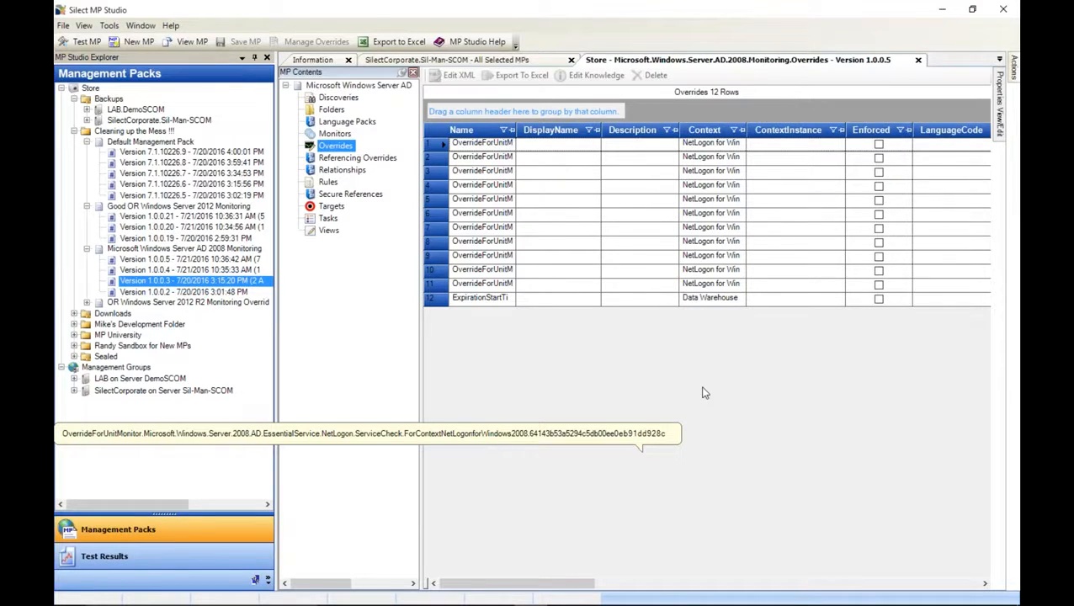
pyautogui.click(918, 59)
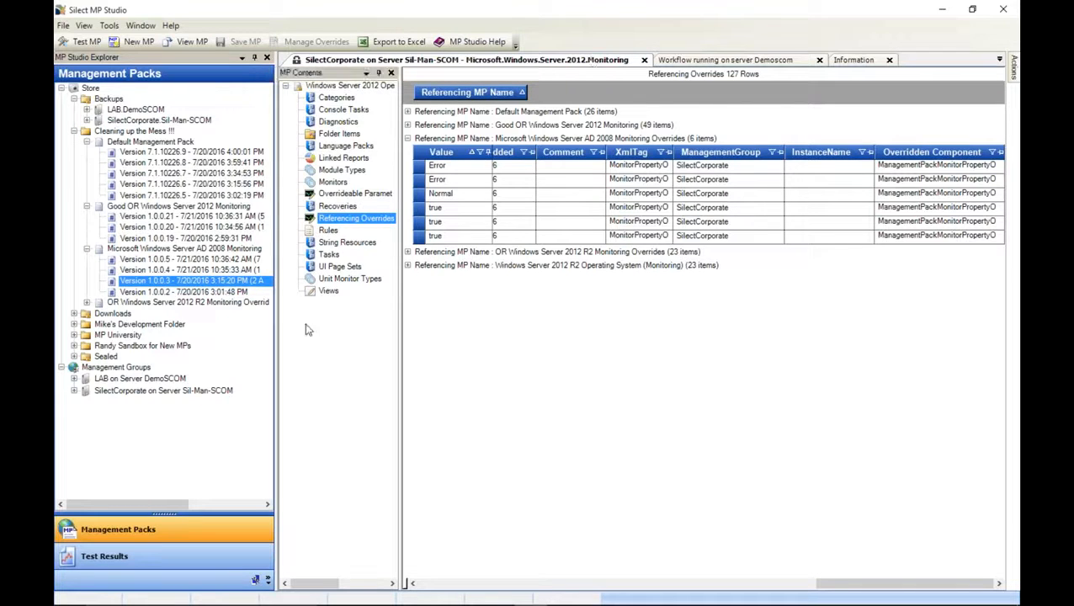
pyautogui.rightClick(130, 393)
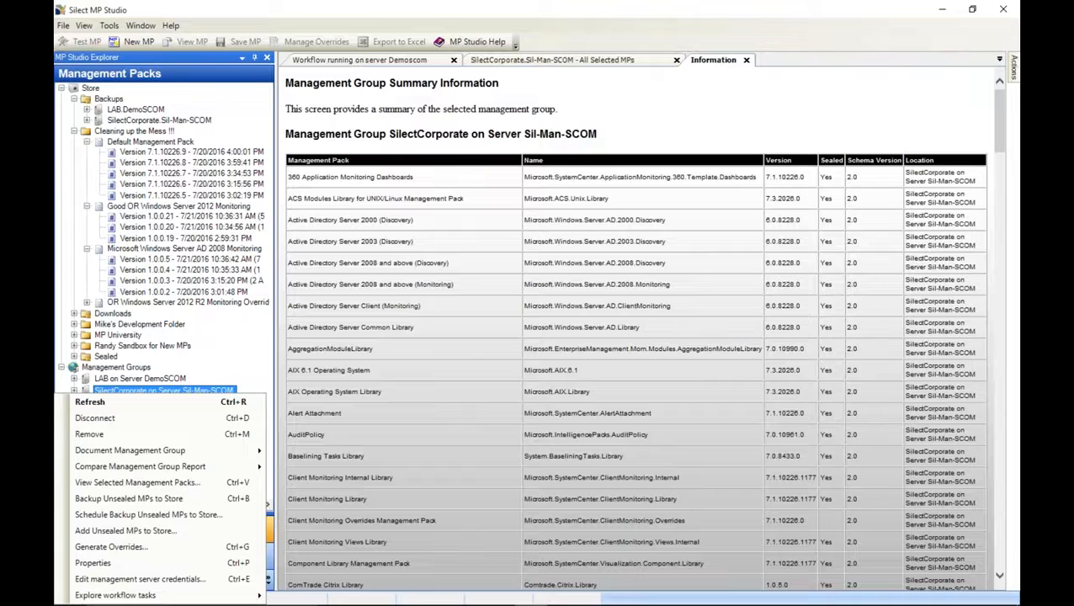
pyautogui.click(205, 486)
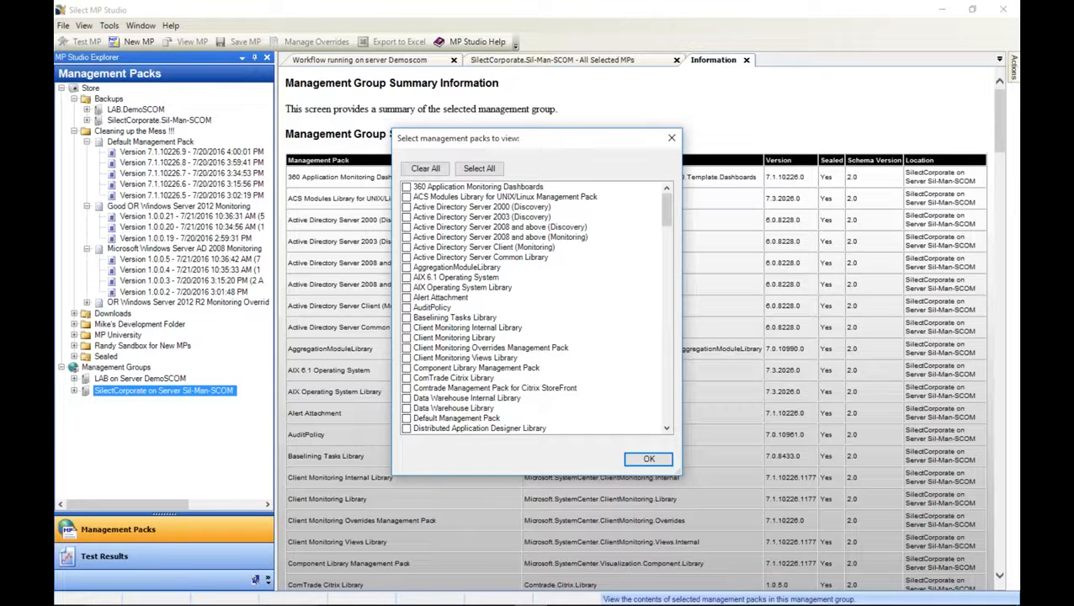
pyautogui.click(481, 170)
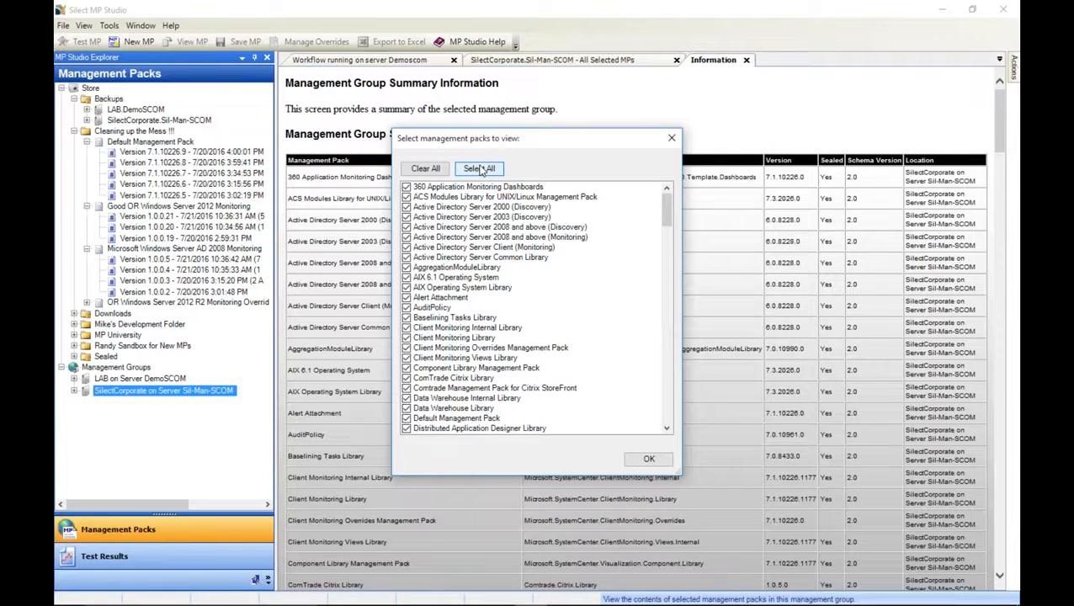
pyautogui.click(433, 169)
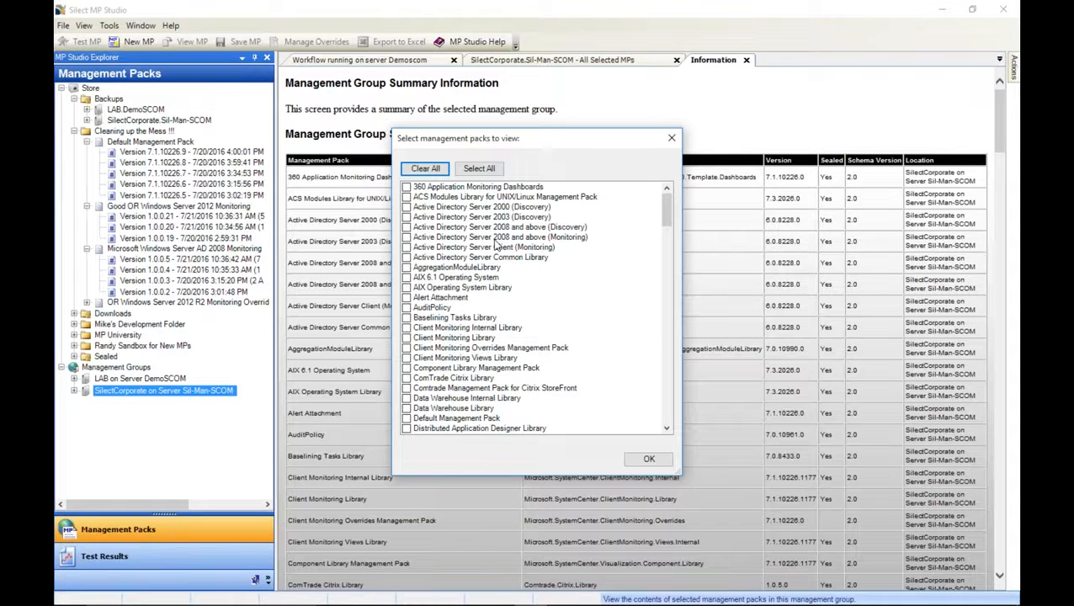
pyautogui.click(673, 138)
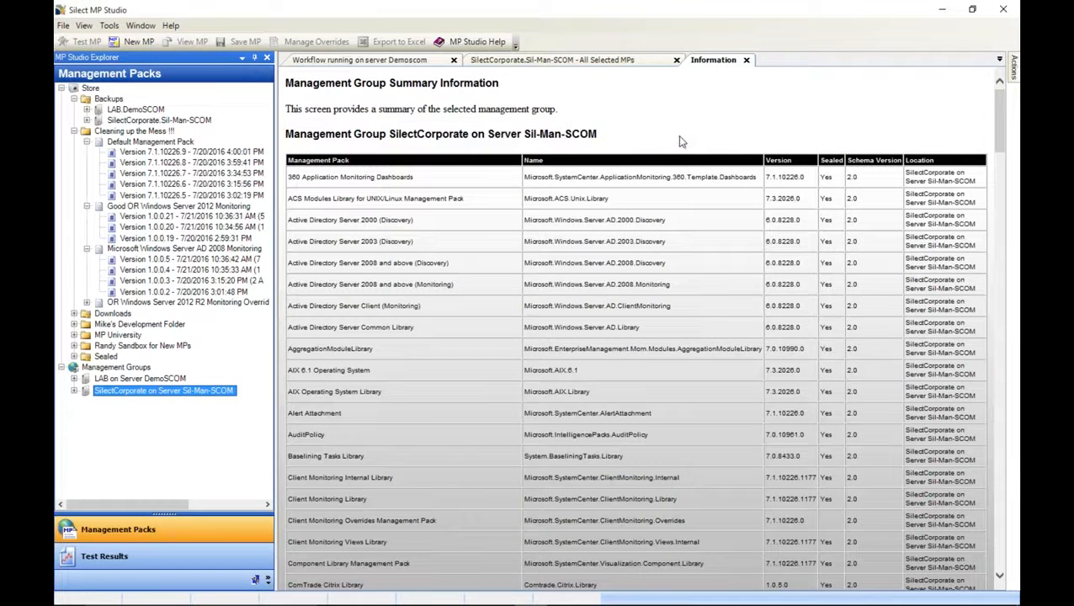
# Switch to the SilectCorporate.Sil-Man-SCOM all-selected-MPs view, widen the contents tree and list the Referencing Overrides with their MP name columns.
pyautogui.click(998, 61)
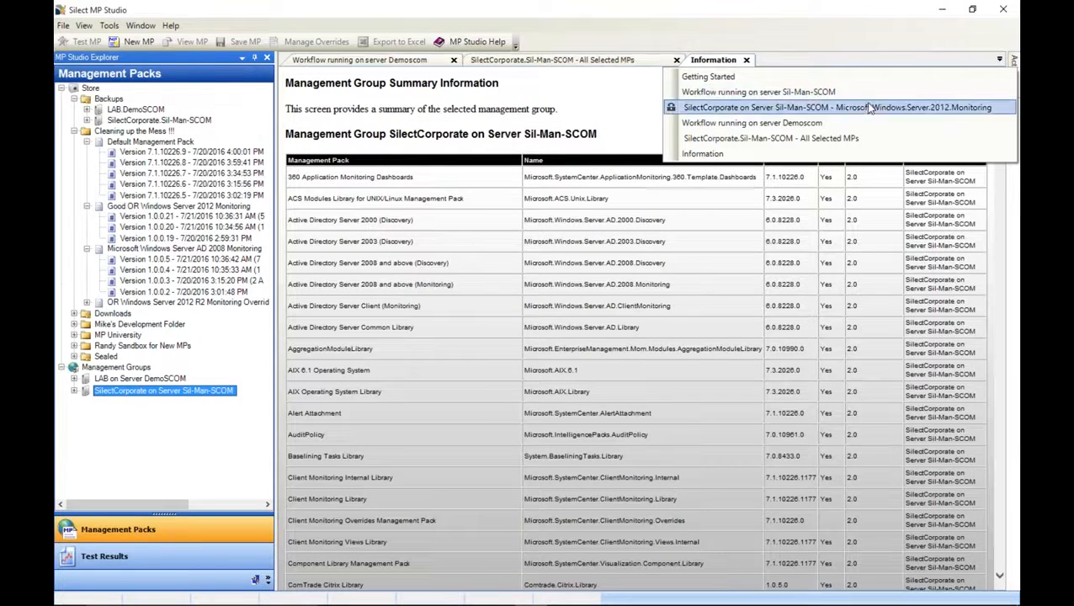
pyautogui.click(825, 140)
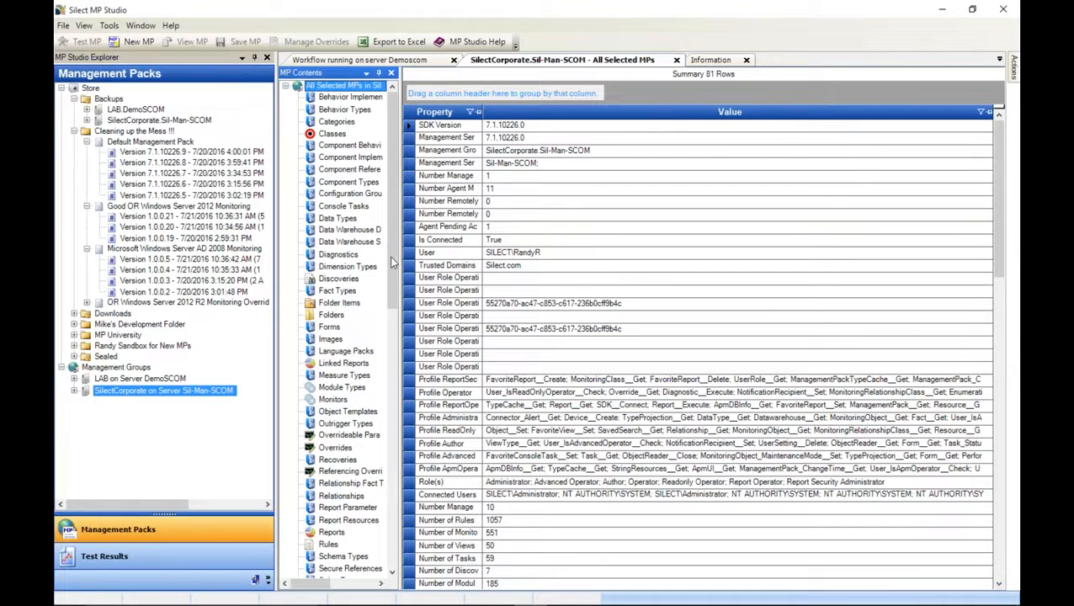
pyautogui.moveTo(404, 250); pyautogui.dragTo(515, 250)
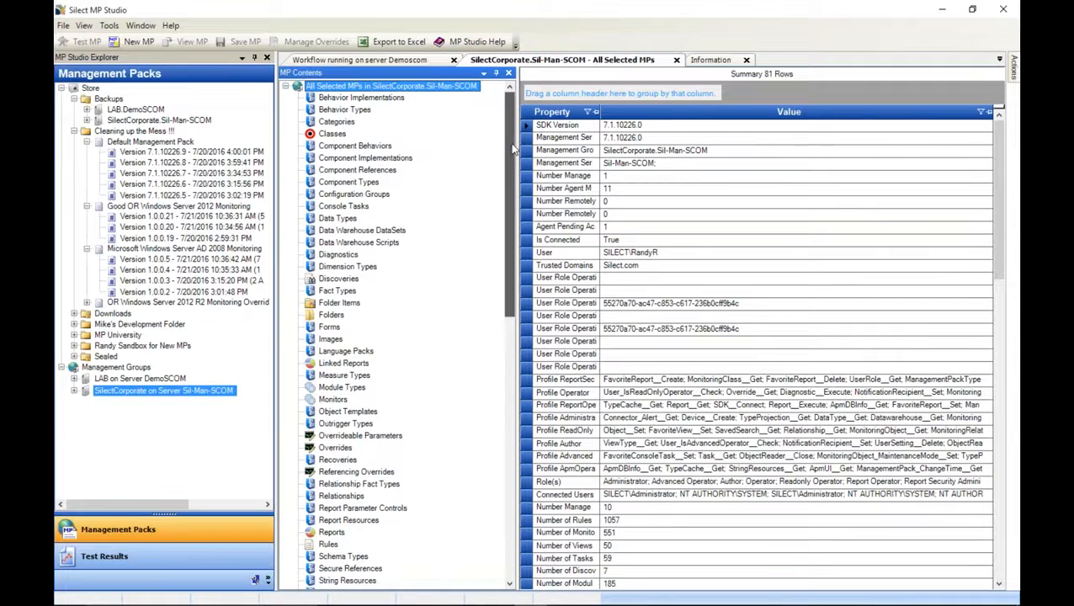
pyautogui.scroll(-2, 510, 170)
pyautogui.scroll(-1, 509, 172)
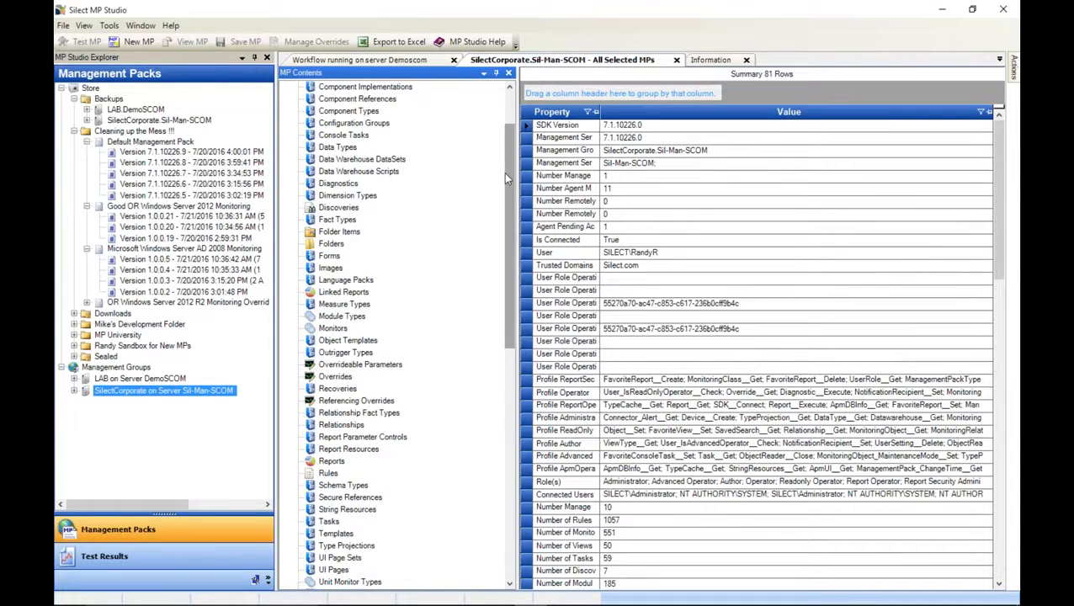
pyautogui.click(356, 401)
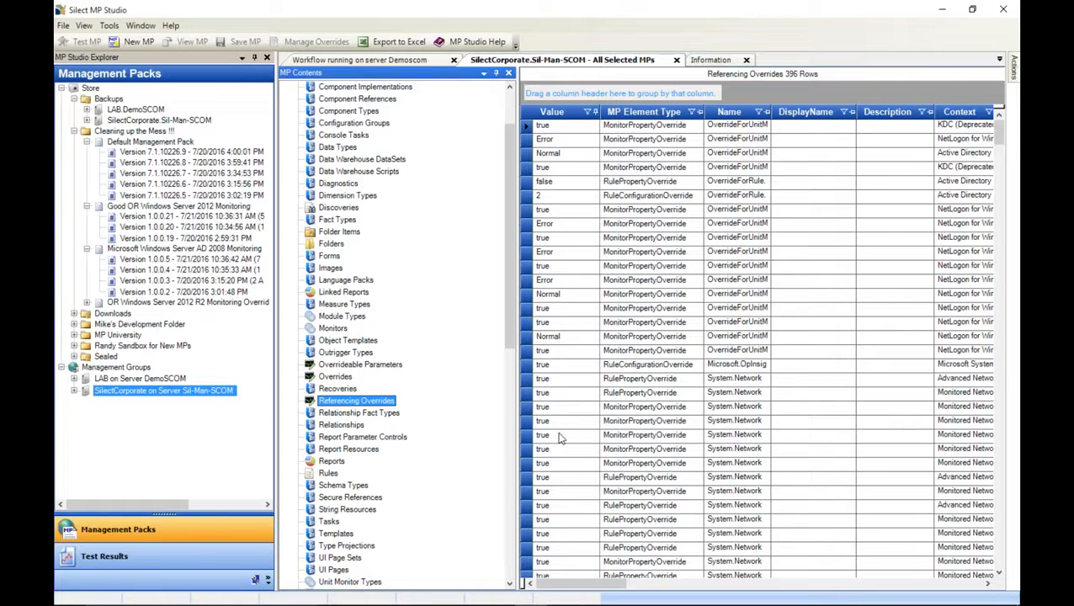
pyautogui.moveTo(579, 583); pyautogui.dragTo(936, 583)
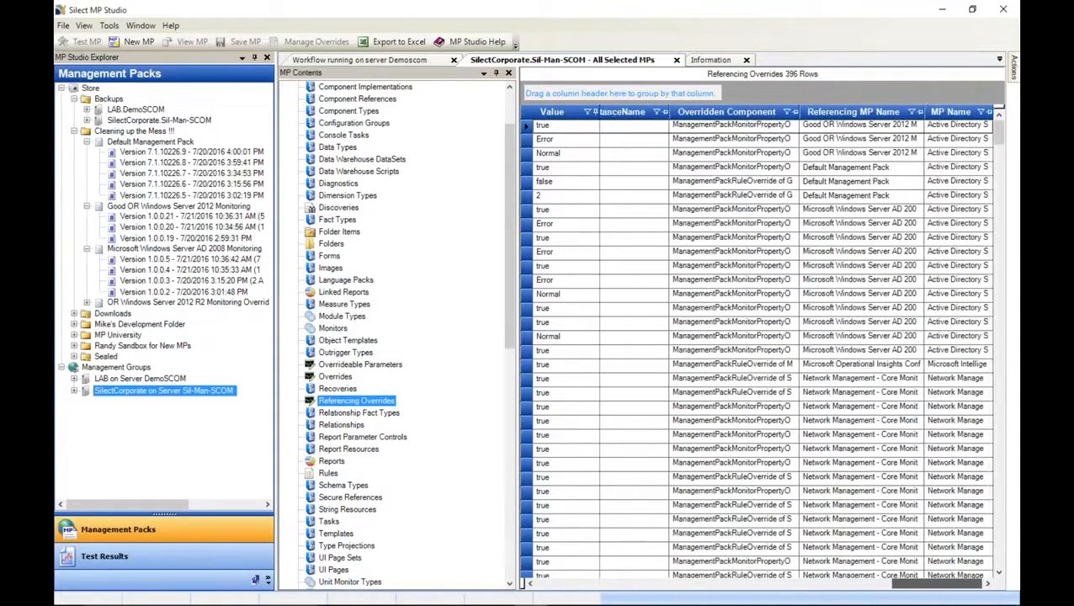
pyautogui.moveTo(951, 603)
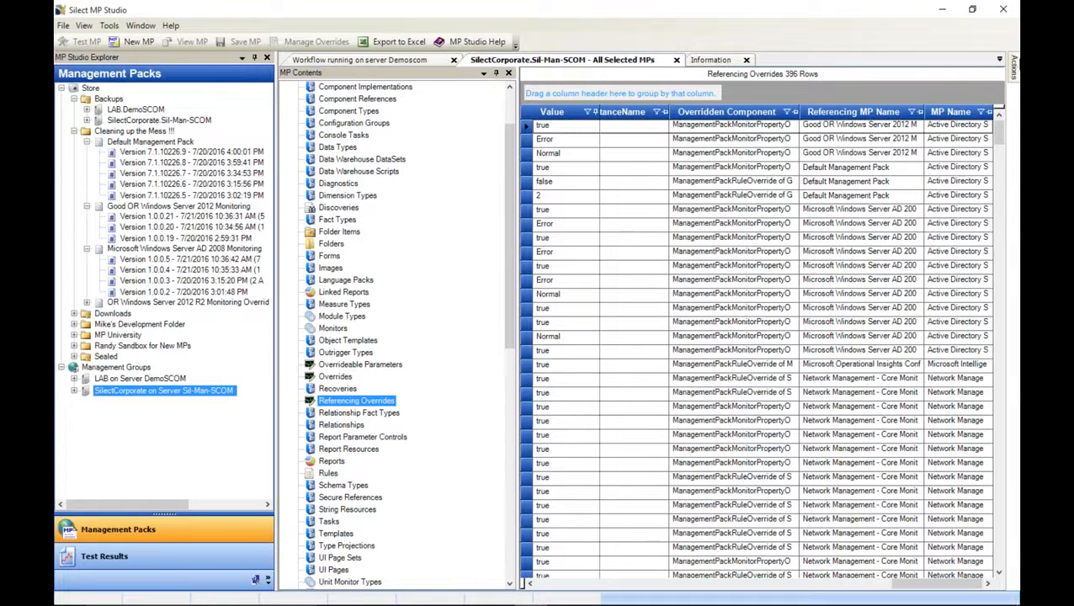
pyautogui.moveTo(1016, 64)
# Sort the referencing overrides by Referencing MP Name, and group them by MP Name and Referencing MP Name.
pyautogui.click(846, 114)
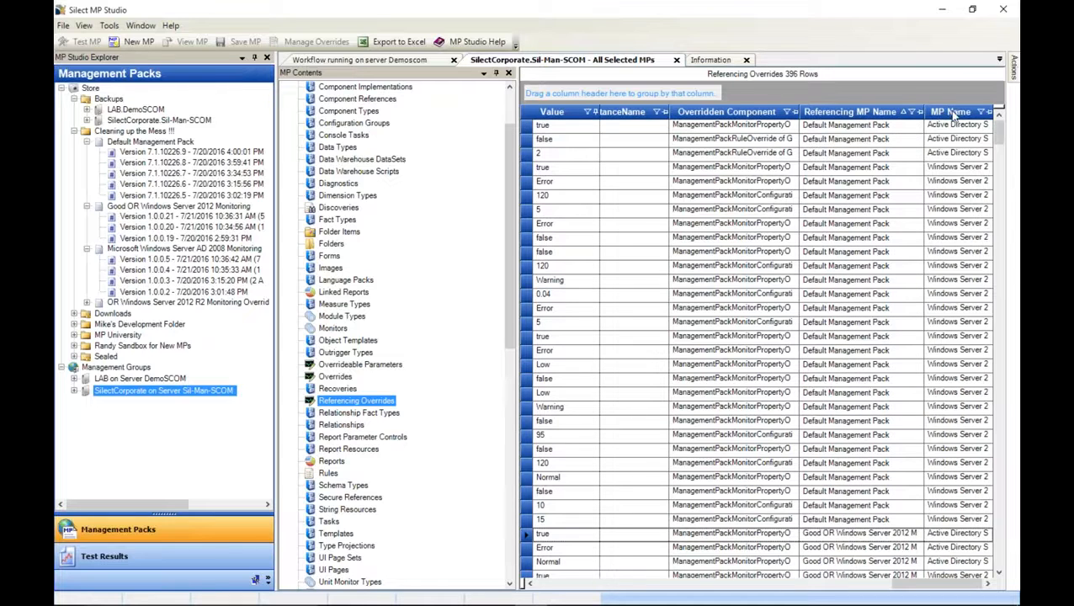
pyautogui.moveTo(954, 116); pyautogui.dragTo(559, 92)
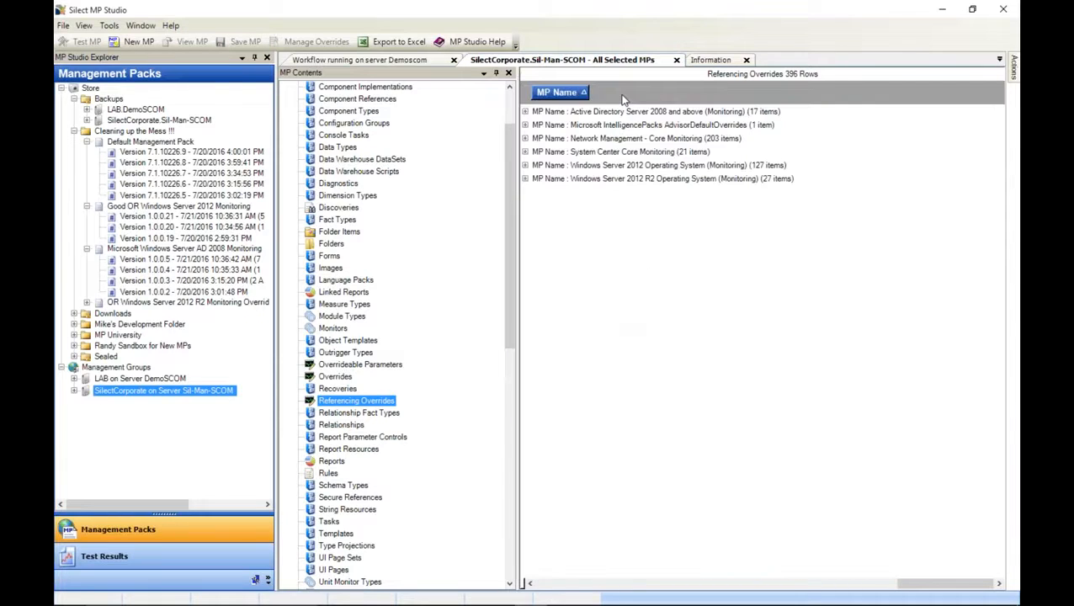
pyautogui.click(524, 112)
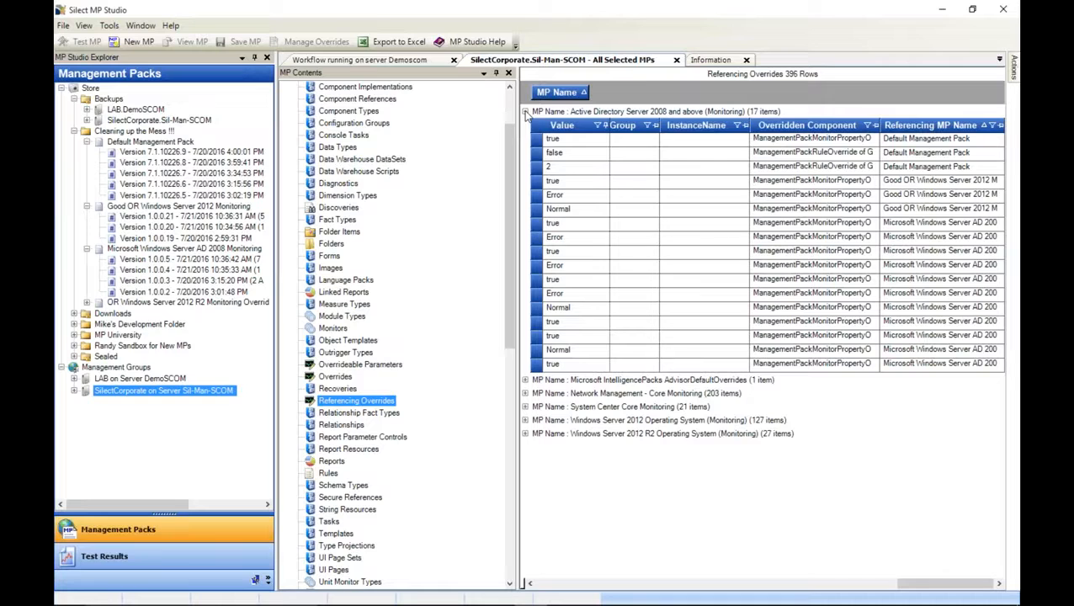
pyautogui.moveTo(926, 126); pyautogui.dragTo(708, 104)
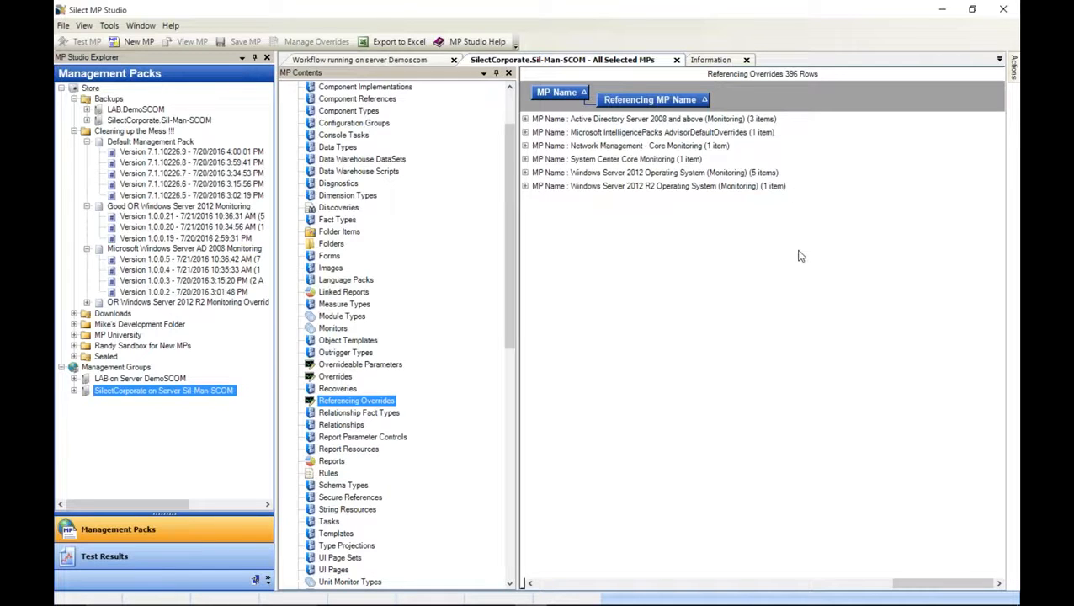
# Examine which packs hold overrides referencing the Windows Server 2012 Operating System (Monitoring) pack.
pyautogui.click(524, 172)
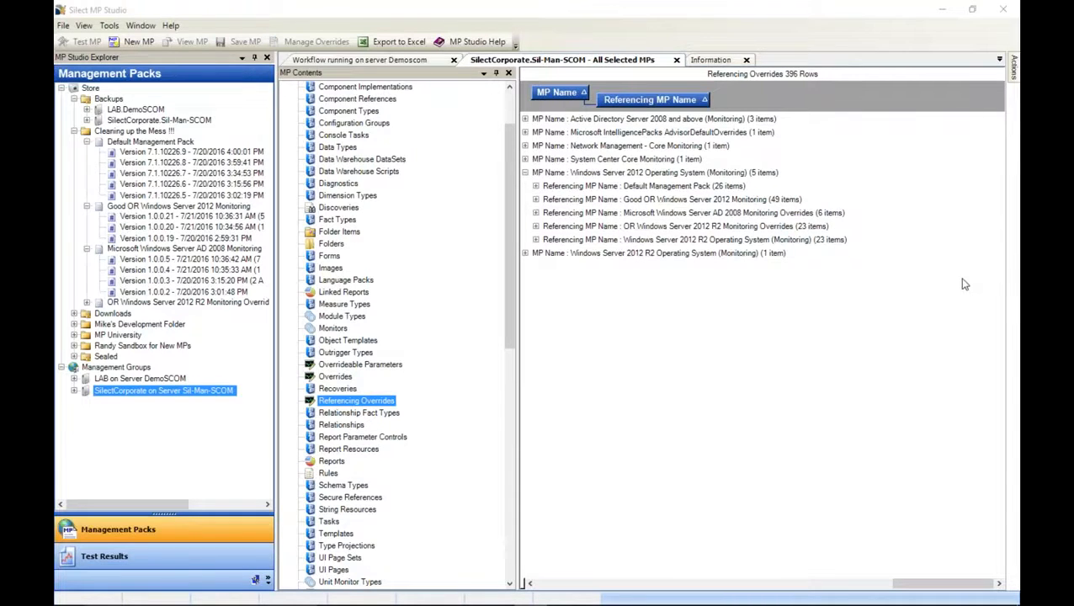
pyautogui.moveTo(753, 191)
pyautogui.mouseDown()
pyautogui.moveTo(801, 191)
pyautogui.moveTo(880, 243)
pyautogui.moveTo(532, 245)
pyautogui.moveTo(524, 198)
pyautogui.moveTo(546, 183)
pyautogui.moveTo(768, 174)
pyautogui.mouseUp()
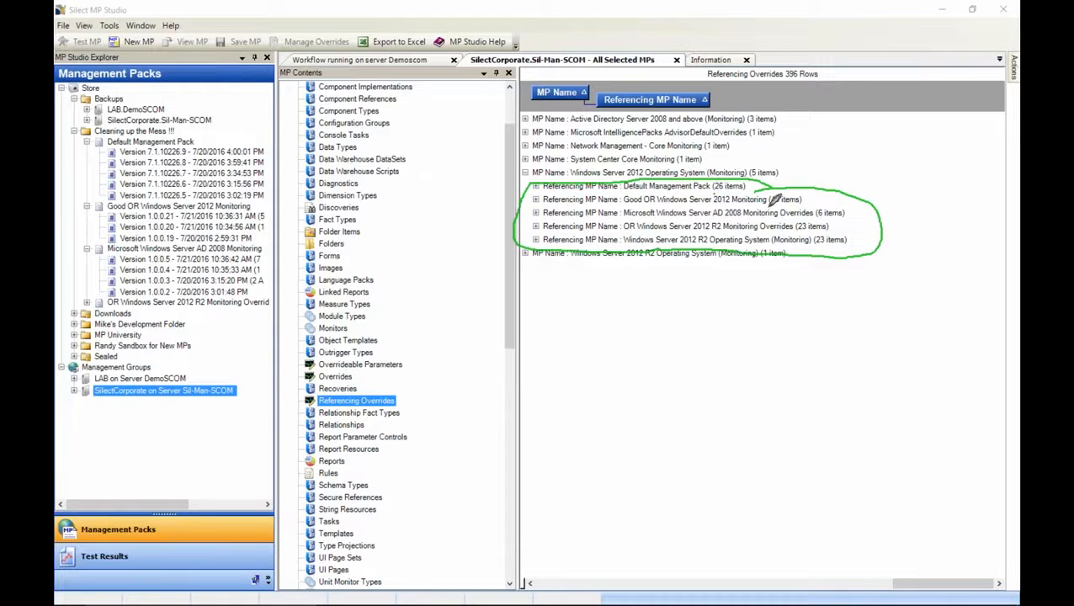
pyautogui.moveTo(737, 207); pyautogui.dragTo(759, 206)
pyautogui.moveTo(623, 233); pyautogui.dragTo(682, 231)
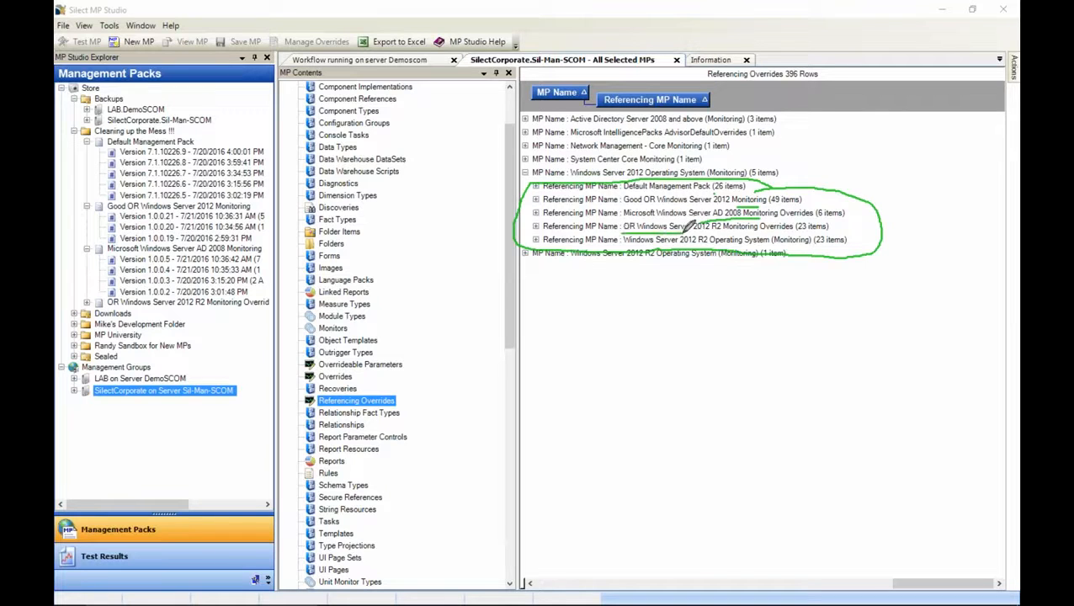
pyautogui.moveTo(678, 245); pyautogui.dragTo(725, 245)
pyautogui.click(968, 339)
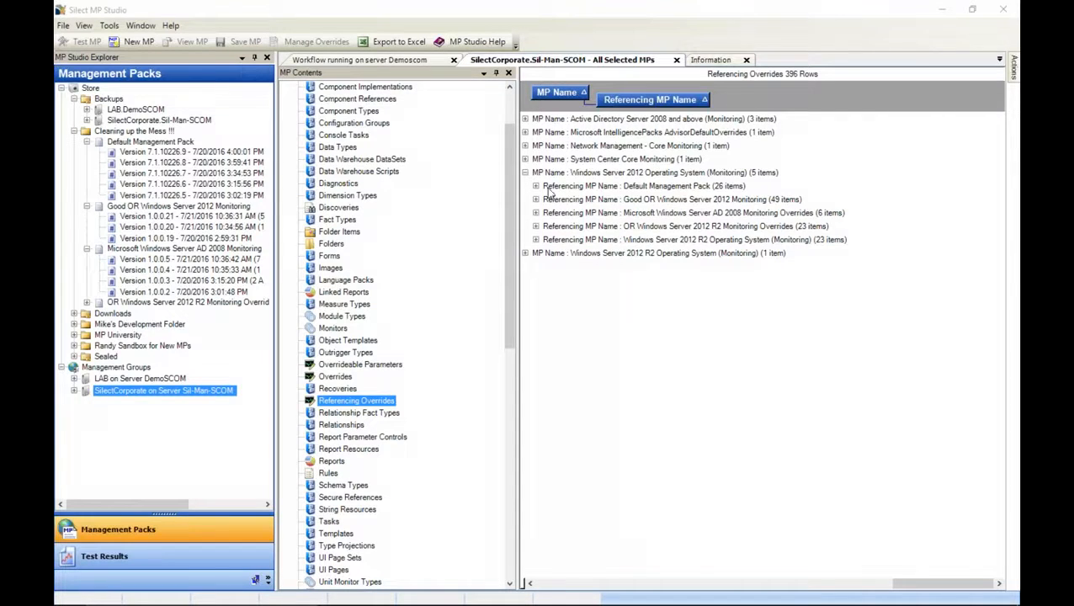
# Inspect the Active Directory Server 2008 and above (Monitoring) overrides stored in the Microsoft Windows Server AD 2008 Monitoring Overrides pack.
pyautogui.click(525, 172)
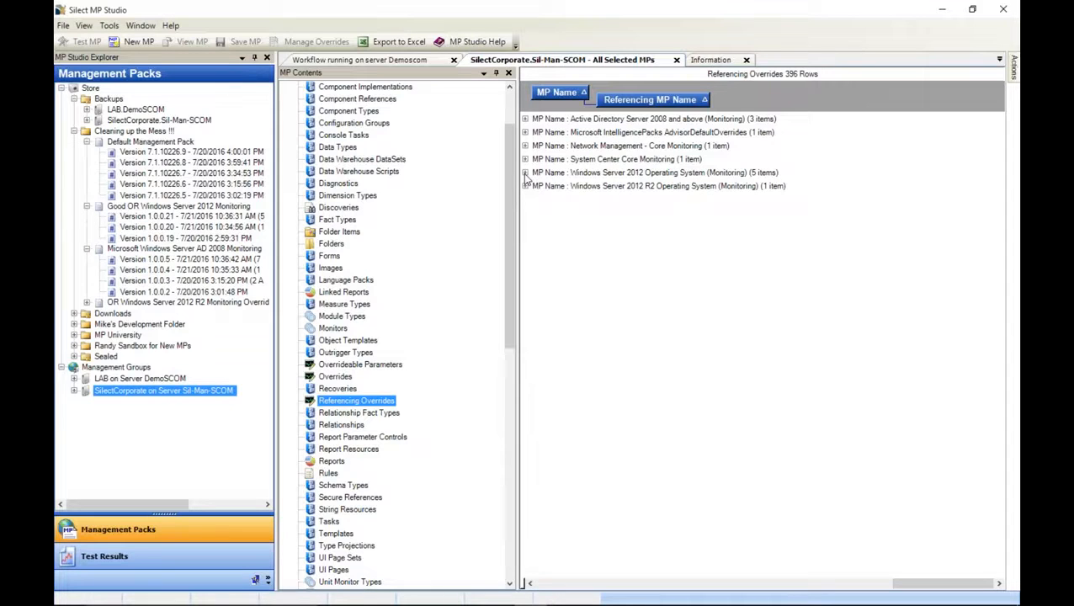
pyautogui.click(525, 119)
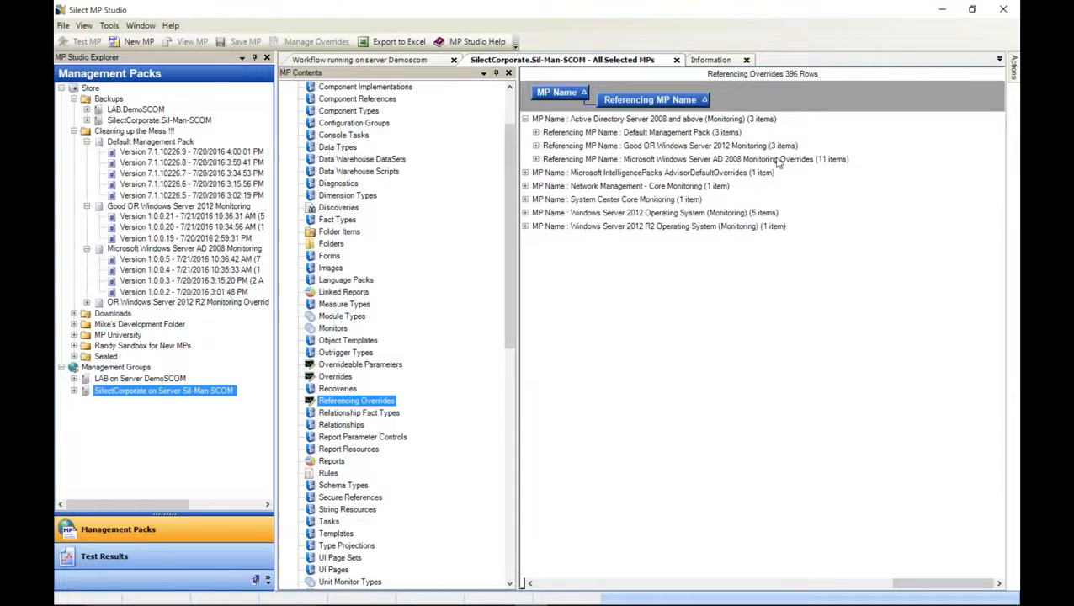
pyautogui.click(536, 159)
pyautogui.moveTo(594, 187); pyautogui.dragTo(829, 310)
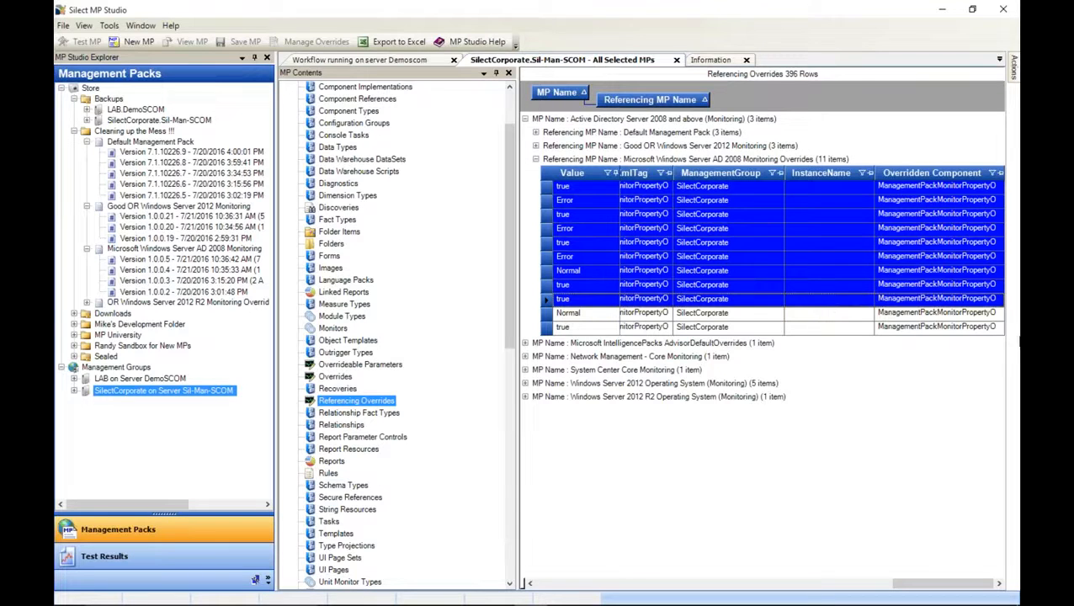
pyautogui.click(524, 119)
pyautogui.click(1003, 250)
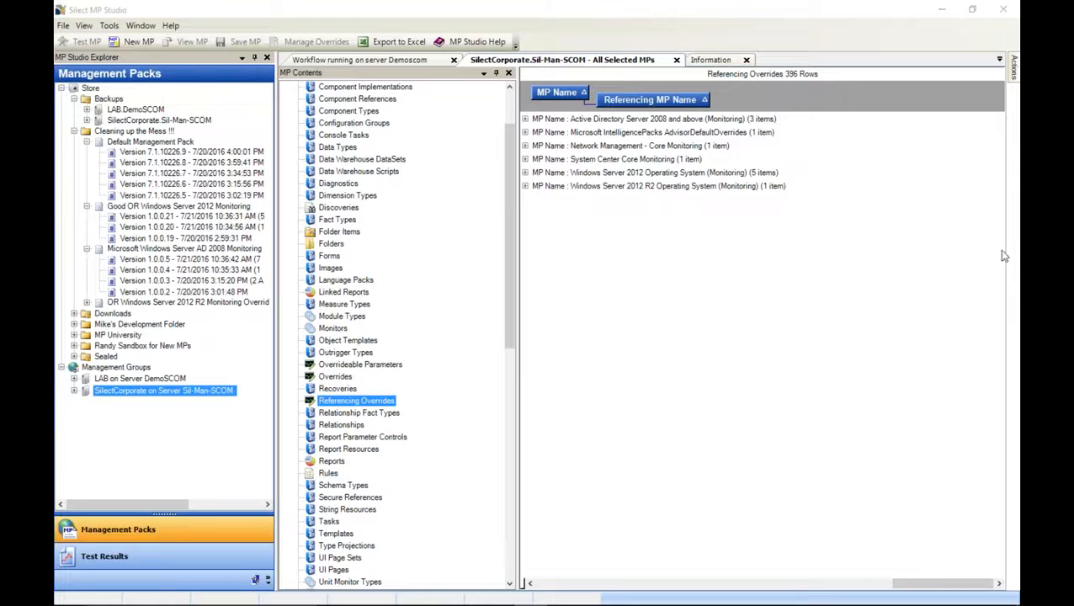
pyautogui.click(954, 281)
pyautogui.moveTo(775, 123); pyautogui.dragTo(872, 120)
pyautogui.moveTo(775, 175)
pyautogui.mouseDown()
pyautogui.moveTo(859, 167)
pyautogui.moveTo(776, 172)
pyautogui.moveTo(806, 189)
pyautogui.mouseUp()
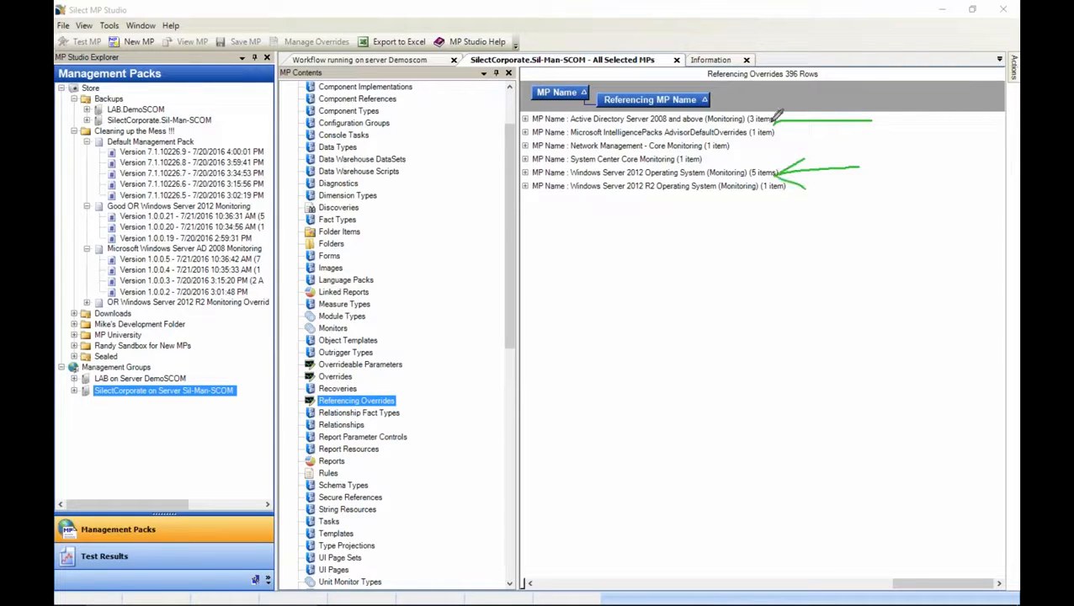
pyautogui.moveTo(789, 107)
pyautogui.mouseDown()
pyautogui.moveTo(776, 121)
pyautogui.moveTo(804, 132)
pyautogui.mouseUp()
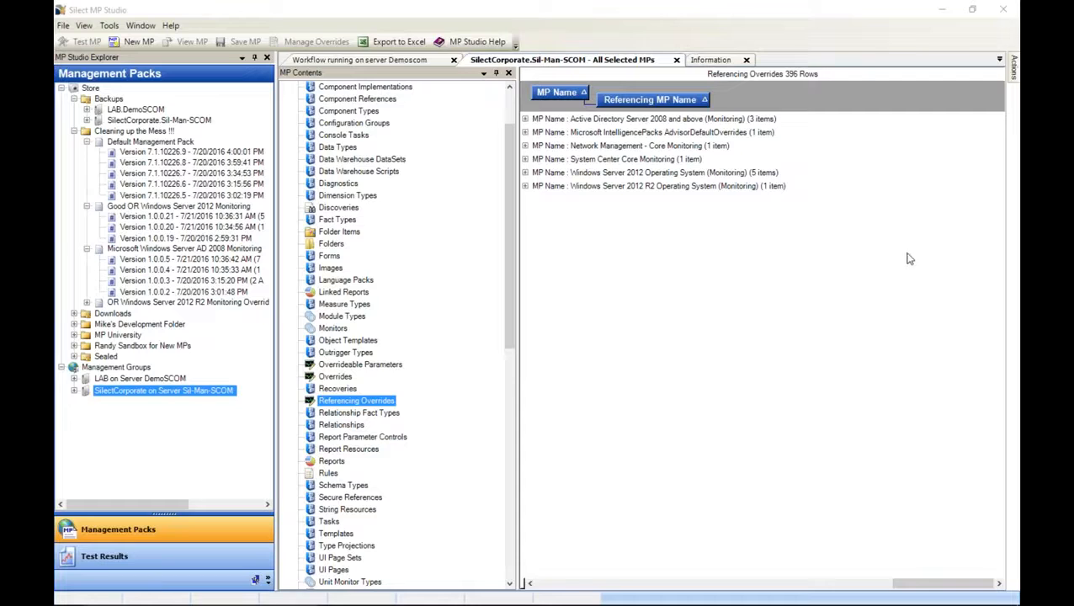
# Check the source locations offered for adding a management pack to the Cleaning up the Mess !!! folder, and cancel the addition.
pyautogui.click(147, 133)
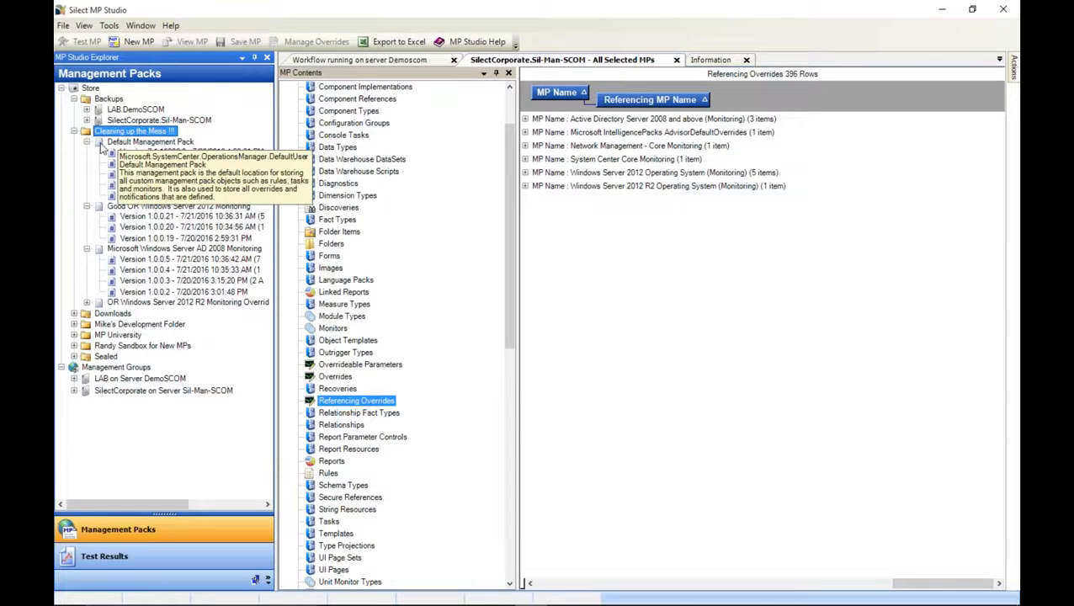
pyautogui.click(74, 131)
pyautogui.rightClick(105, 136)
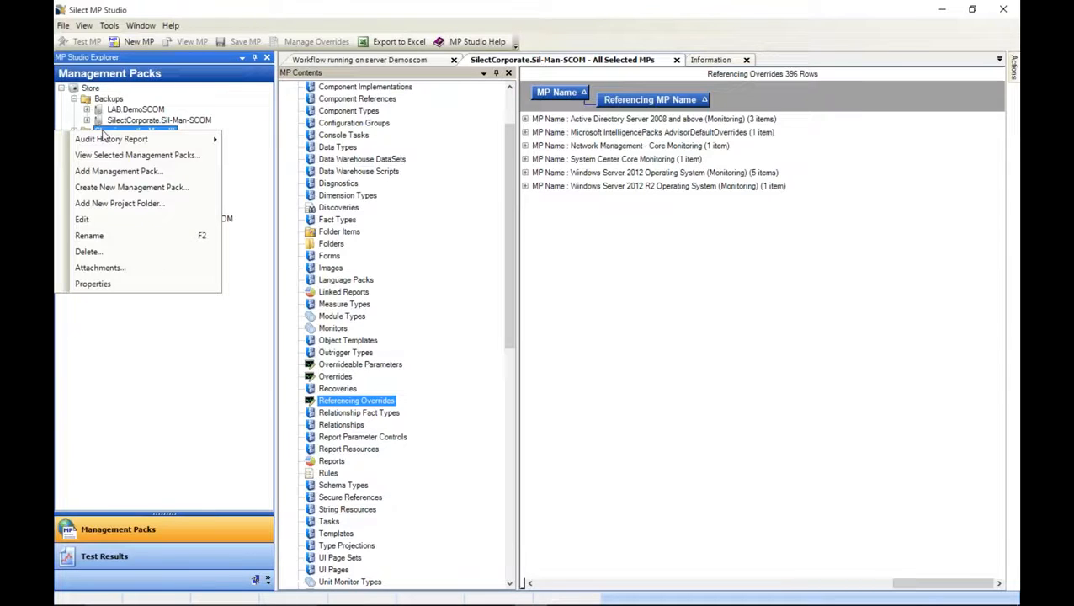
pyautogui.click(137, 172)
pyautogui.click(639, 310)
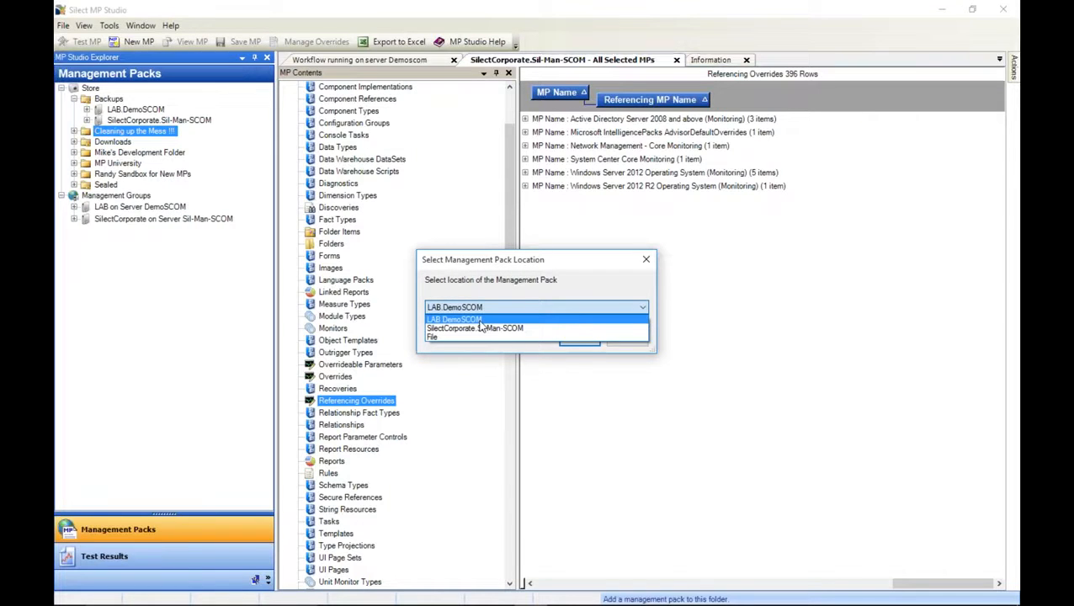
pyautogui.click(646, 262)
pyautogui.click(646, 262)
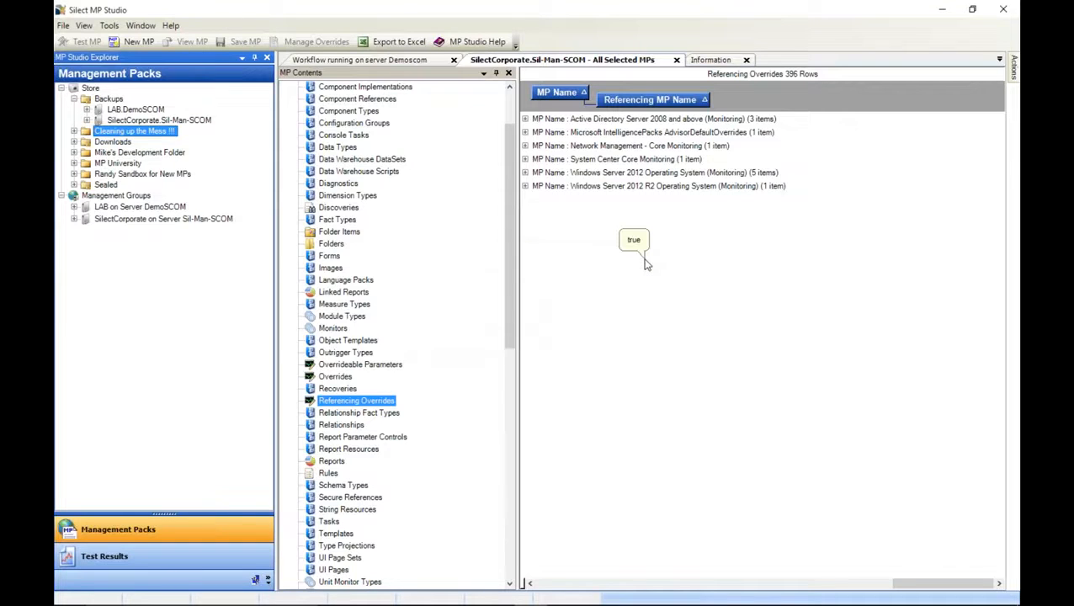
# Check the target management groups for deploying Good OR Windows Server 2012 Monitoring version 1.0.0.21, and cancel the deployment.
pyautogui.click(74, 132)
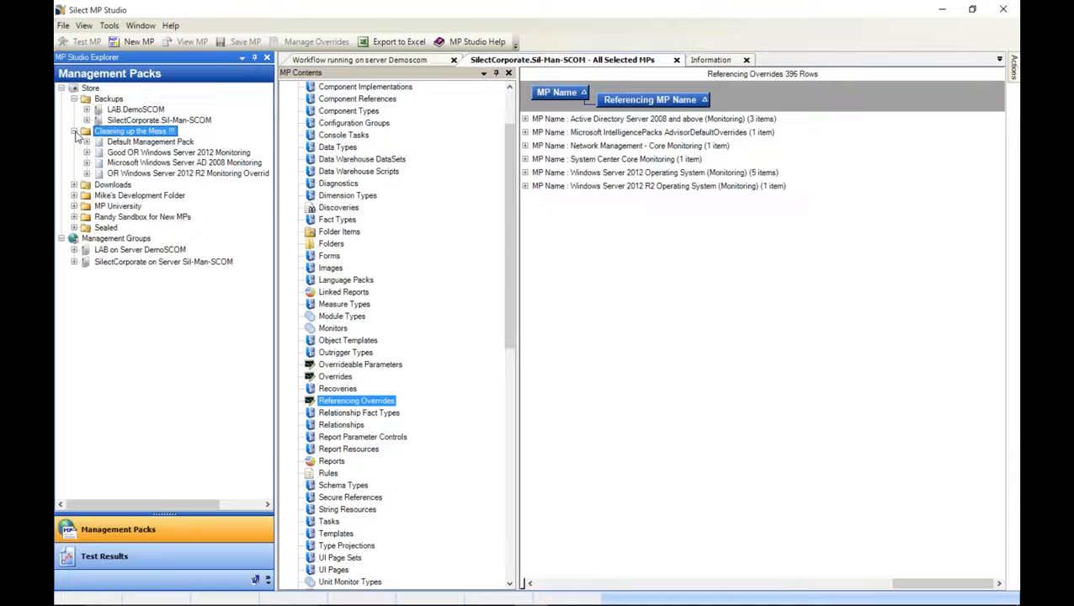
pyautogui.click(87, 152)
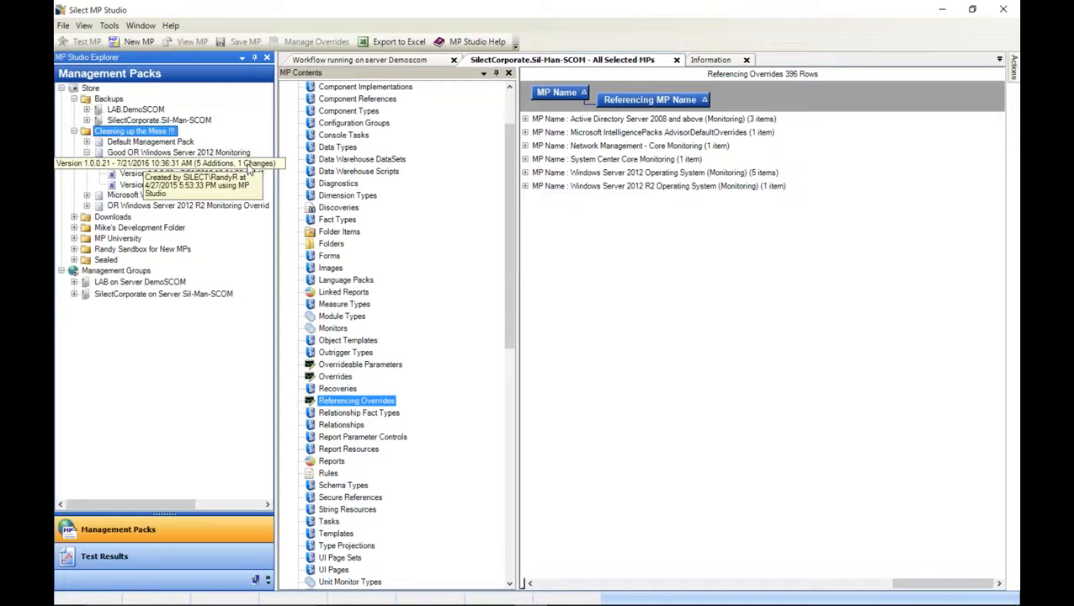
pyautogui.rightClick(249, 173)
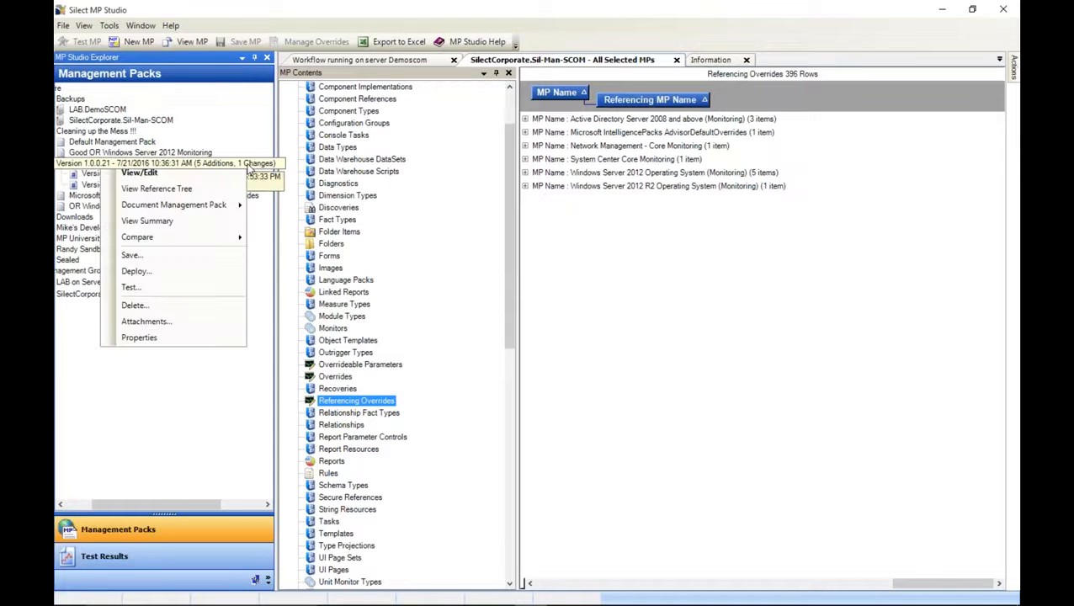
pyautogui.click(175, 270)
pyautogui.click(625, 306)
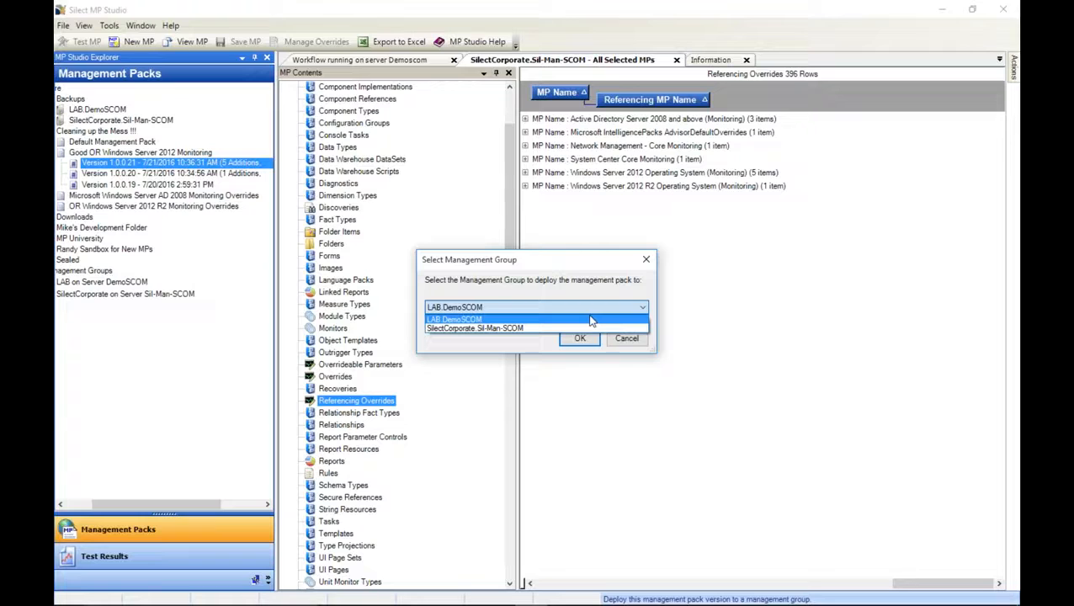
pyautogui.click(591, 321)
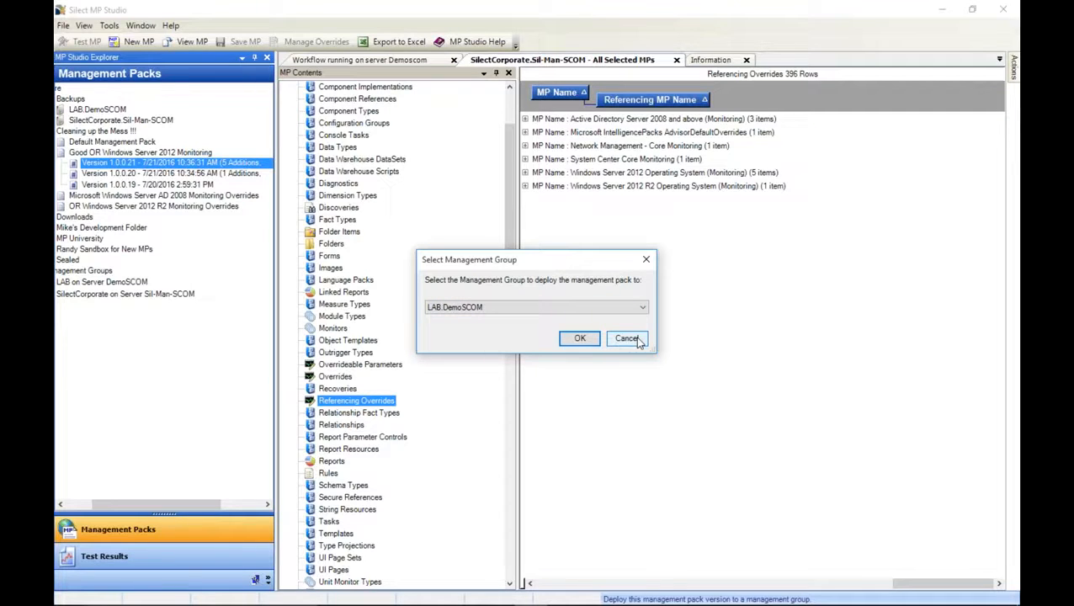
pyautogui.click(627, 339)
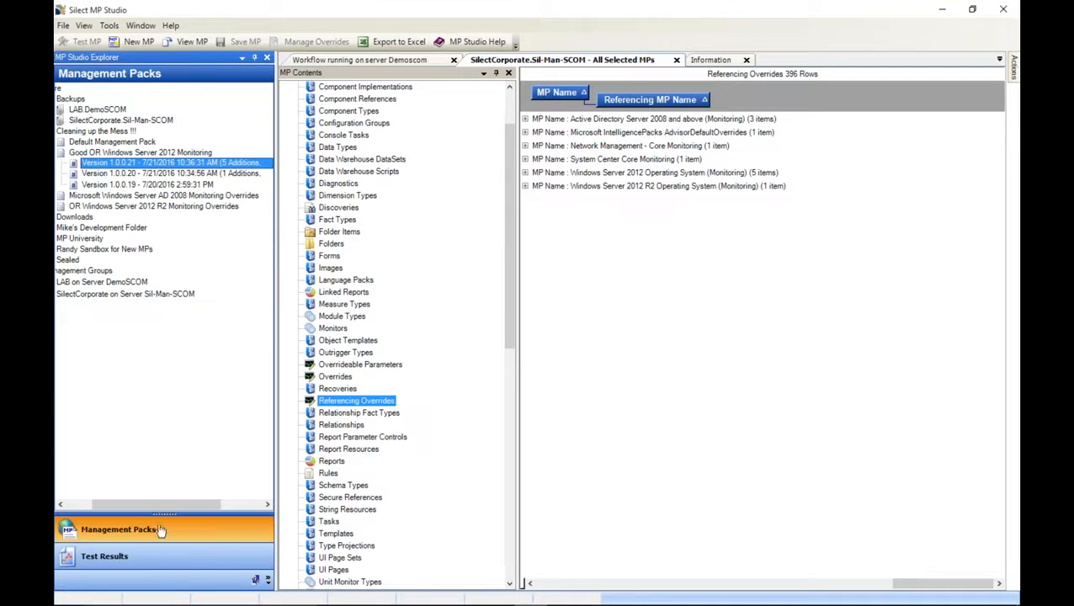
# View the Compare All Management Groups report for the whole Store.
pyautogui.moveTo(181, 504); pyautogui.dragTo(152, 505)
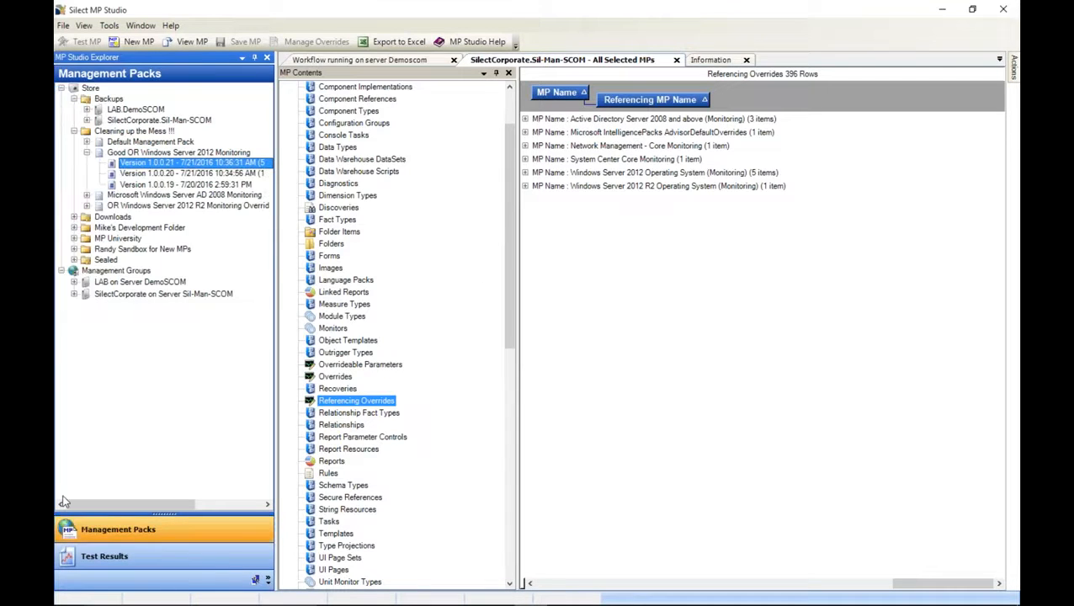
pyautogui.rightClick(88, 88)
pyautogui.moveTo(150, 122)
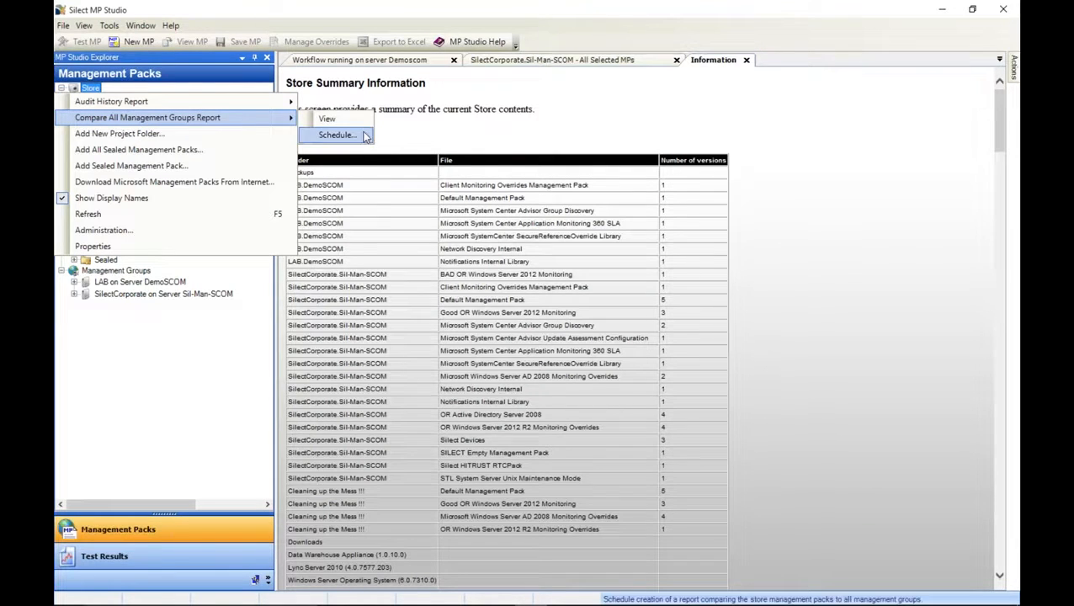
pyautogui.click(327, 118)
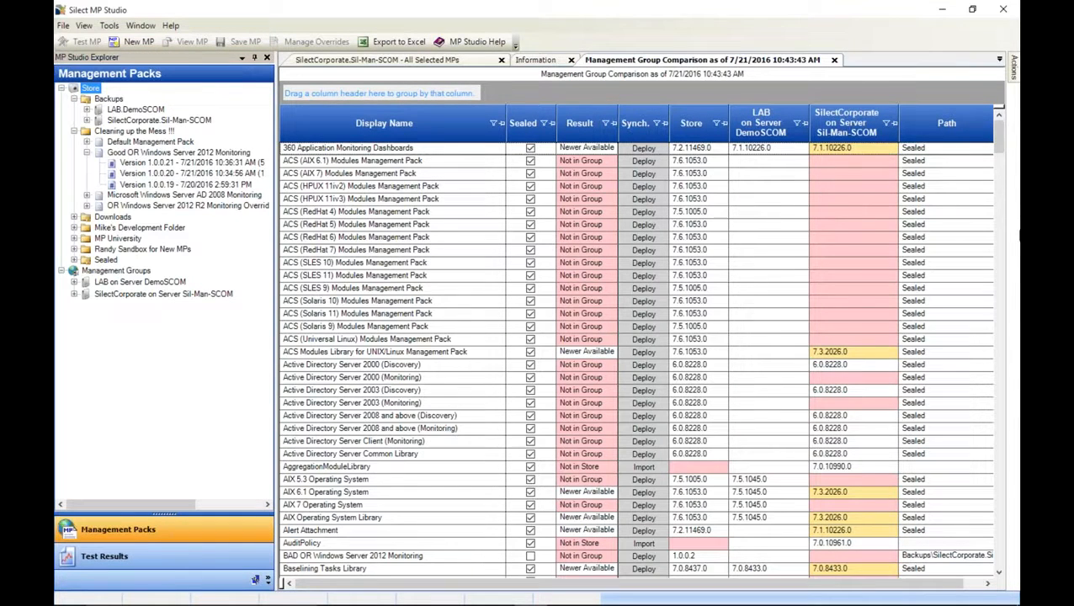
pyautogui.click(1011, 253)
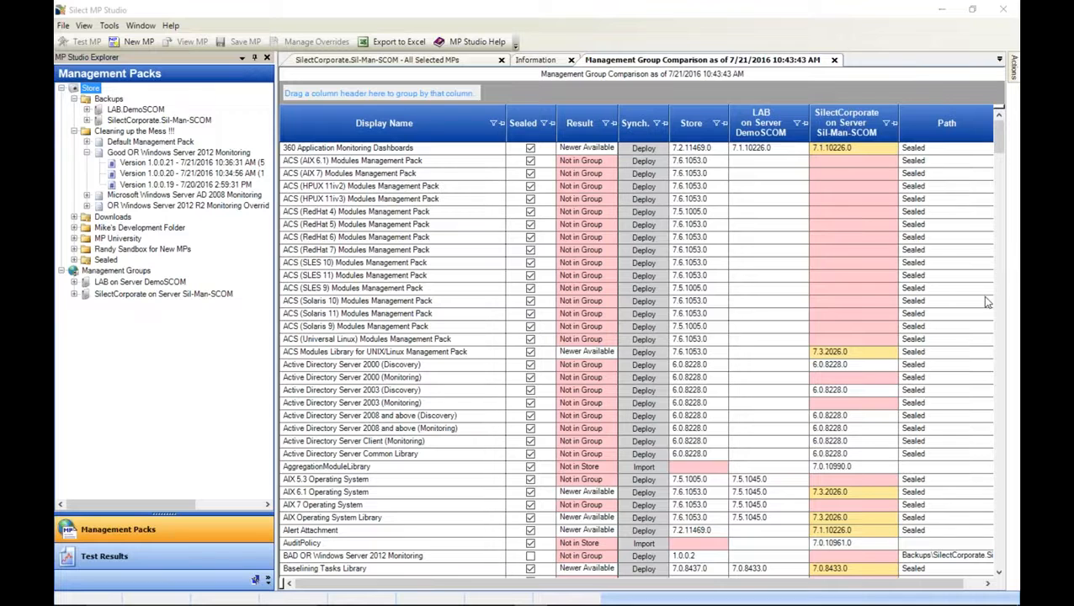
pyautogui.click(981, 284)
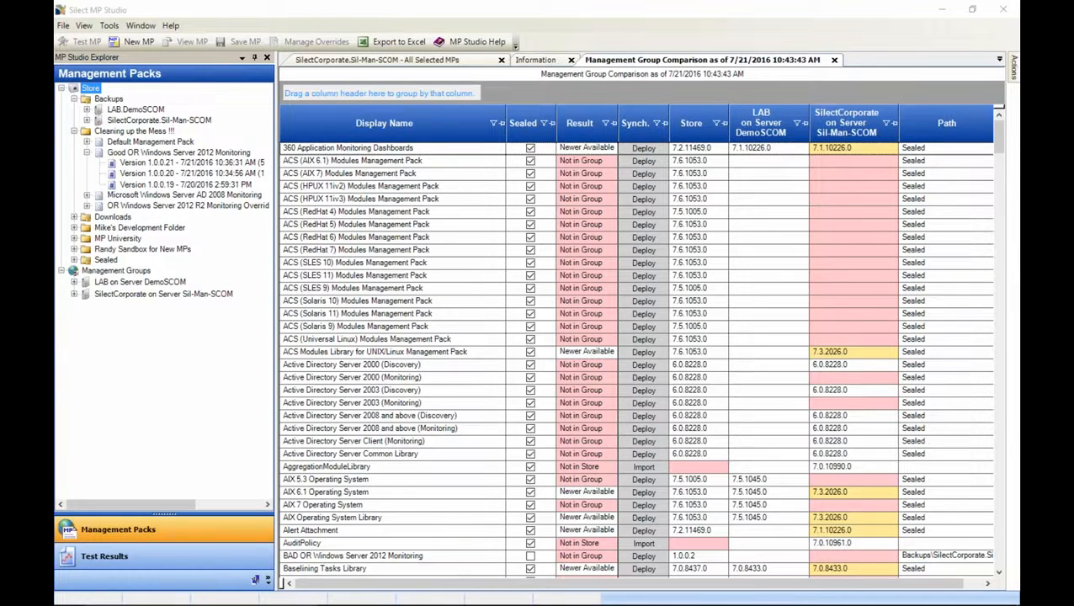
pyautogui.moveTo(859, 170)
pyautogui.mouseDown()
pyautogui.moveTo(874, 263)
pyautogui.moveTo(864, 308)
pyautogui.mouseUp()
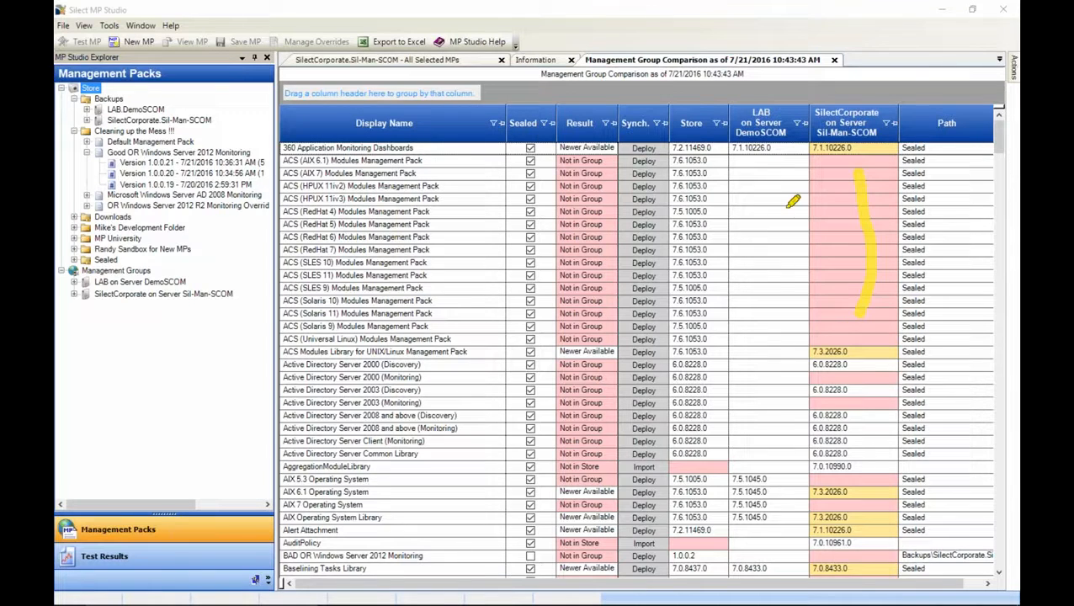
pyautogui.moveTo(760, 163); pyautogui.dragTo(794, 379)
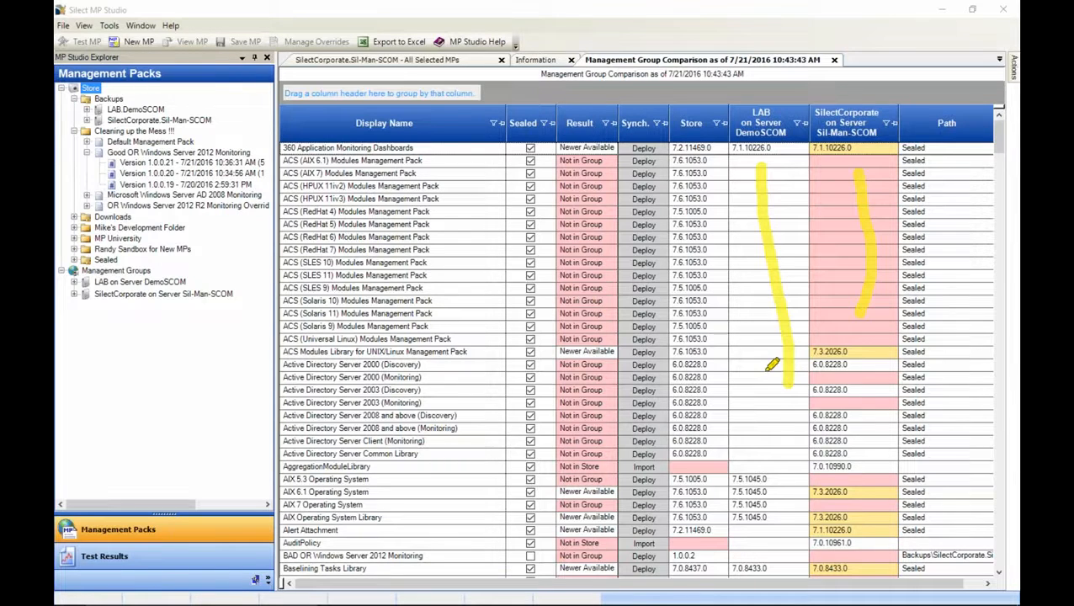
pyautogui.moveTo(694, 154); pyautogui.dragTo(714, 288)
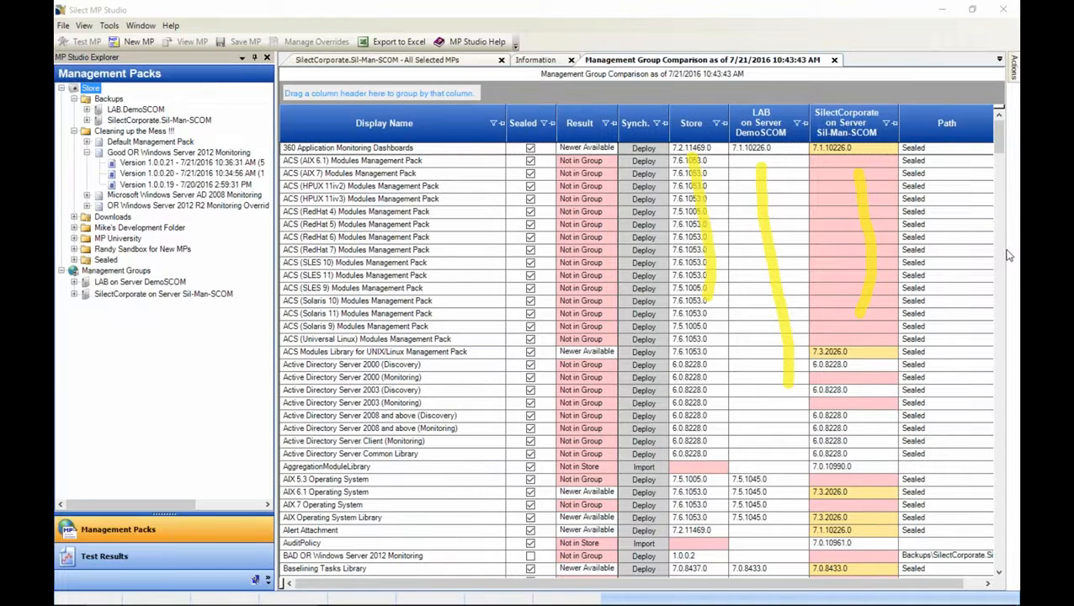
pyautogui.click(961, 341)
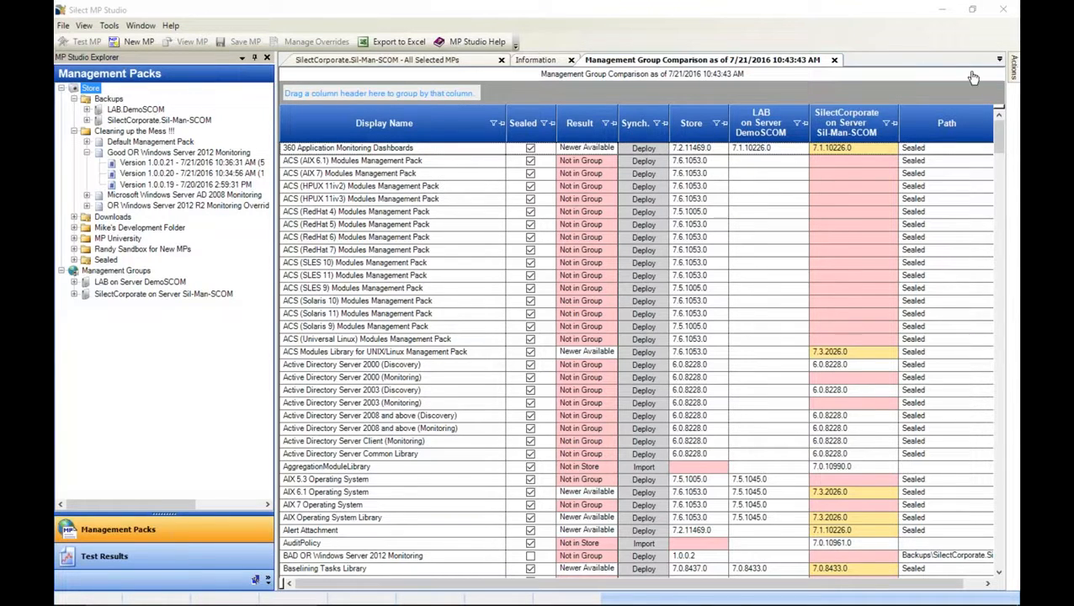
# Group the management group comparison by Path and expand the Cleaning up the Mess !!! group to review its packs.
pyautogui.click(961, 122)
pyautogui.moveTo(960, 122); pyautogui.dragTo(384, 91)
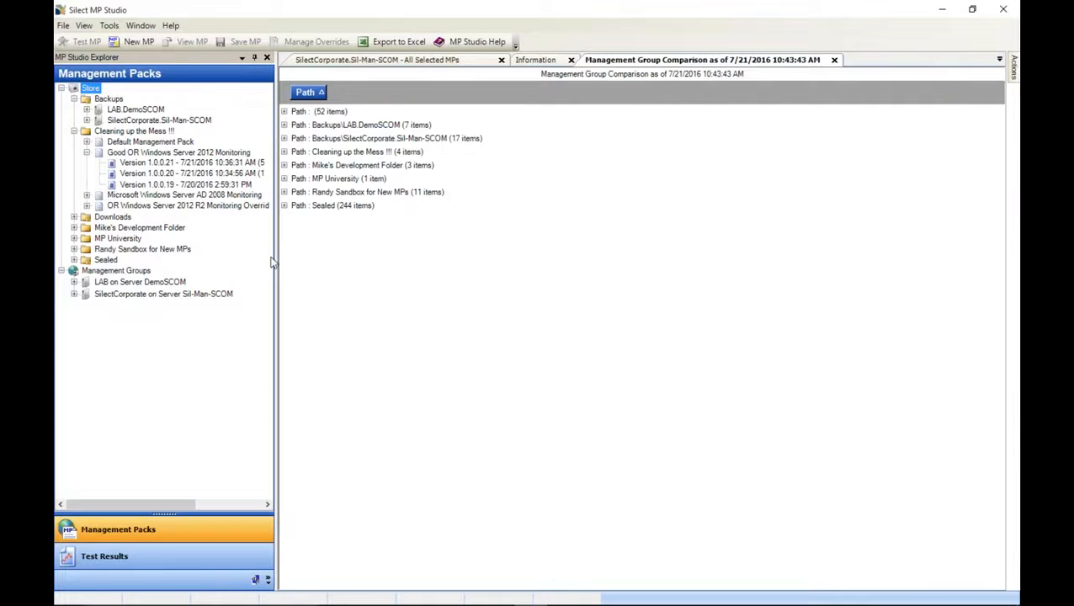
pyautogui.click(284, 192)
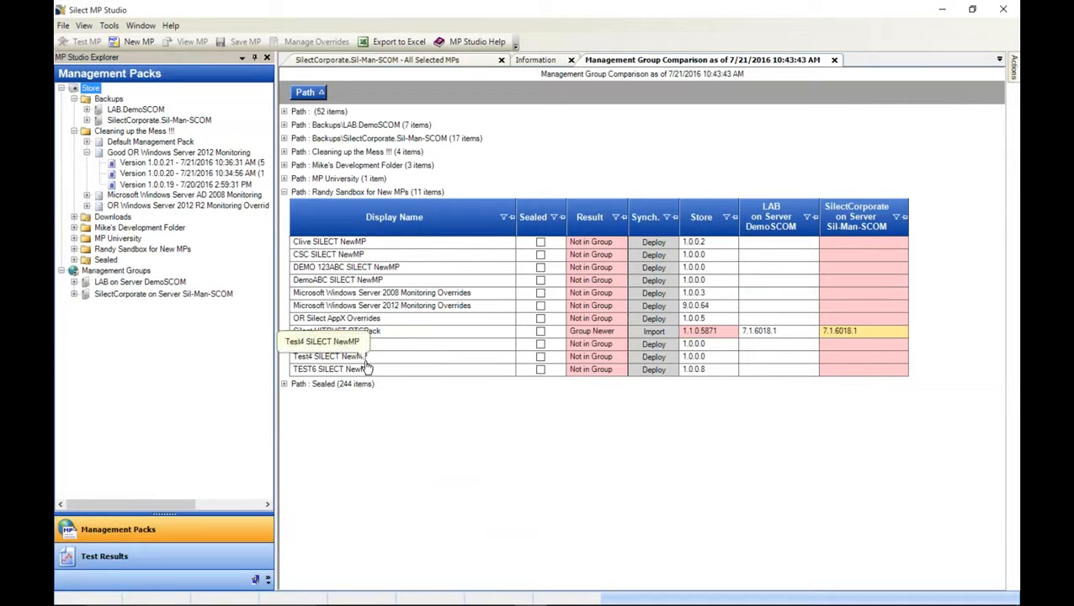
pyautogui.click(284, 192)
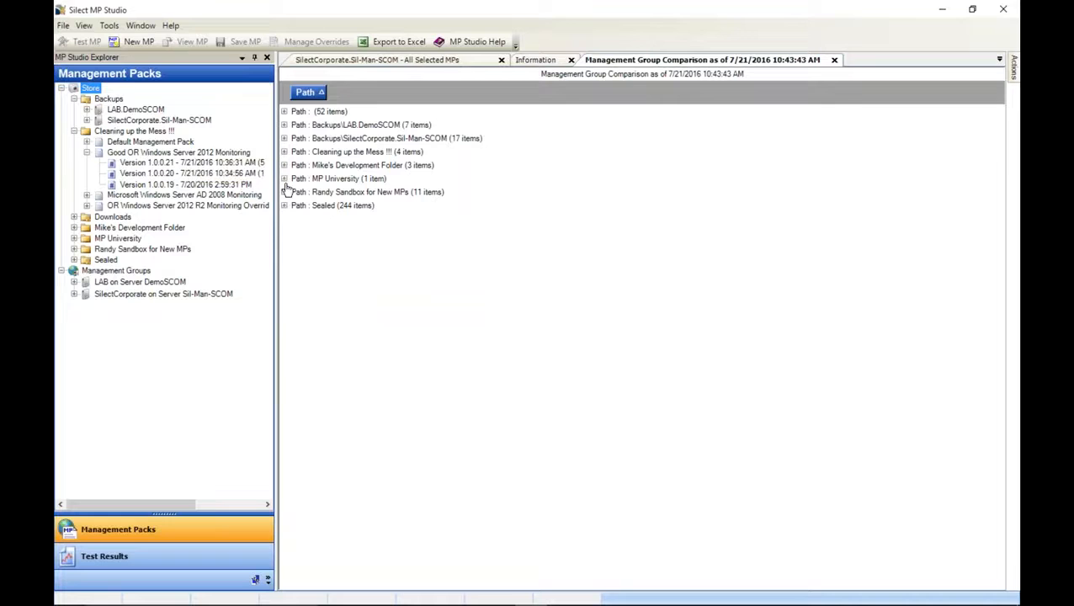
pyautogui.click(285, 152)
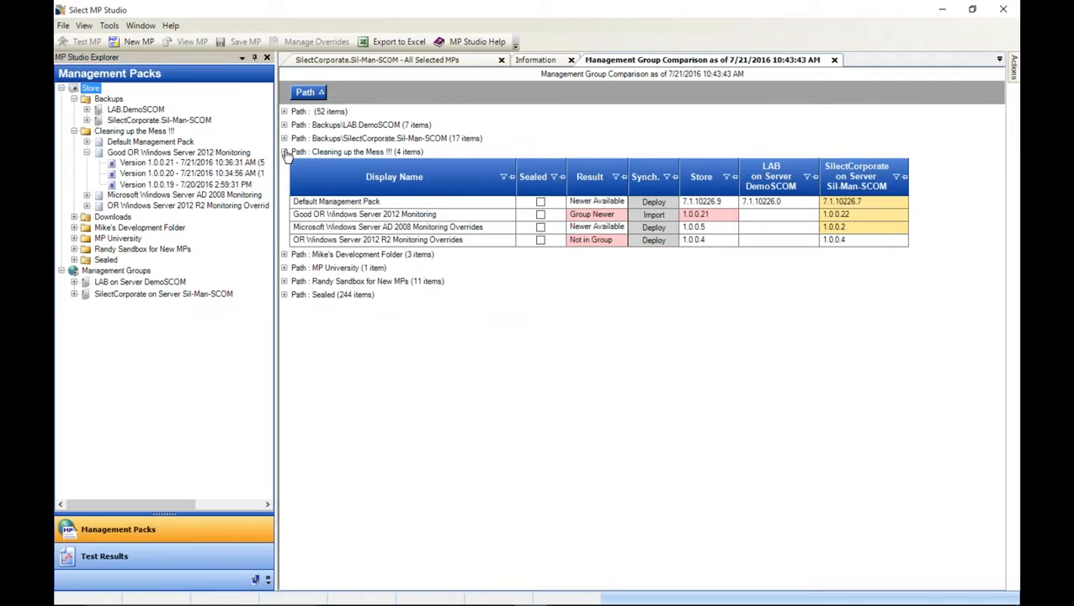
pyautogui.click(344, 216)
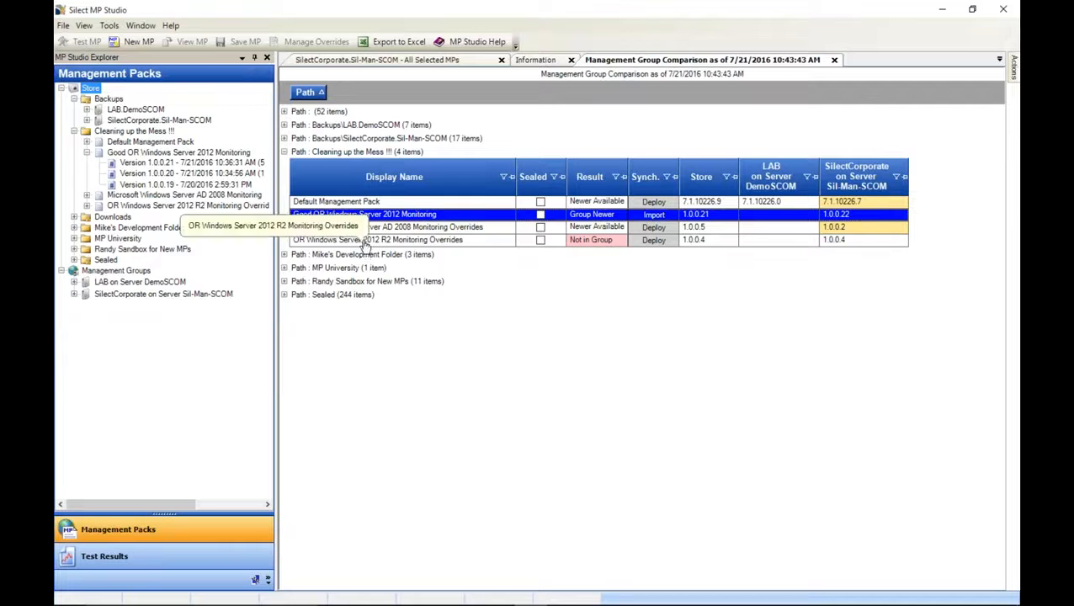
# Review the referenced management packs and target groups for deploying OR Windows Server 2012 R2 Monitoring Overrides, and decline the deployment.
pyautogui.click(423, 241)
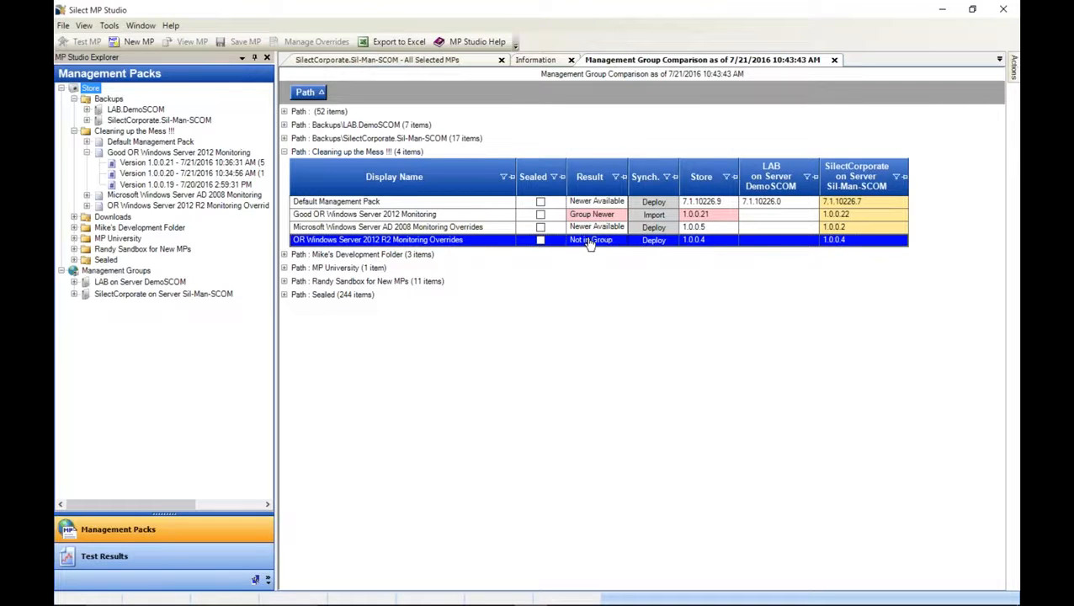
pyautogui.click(655, 242)
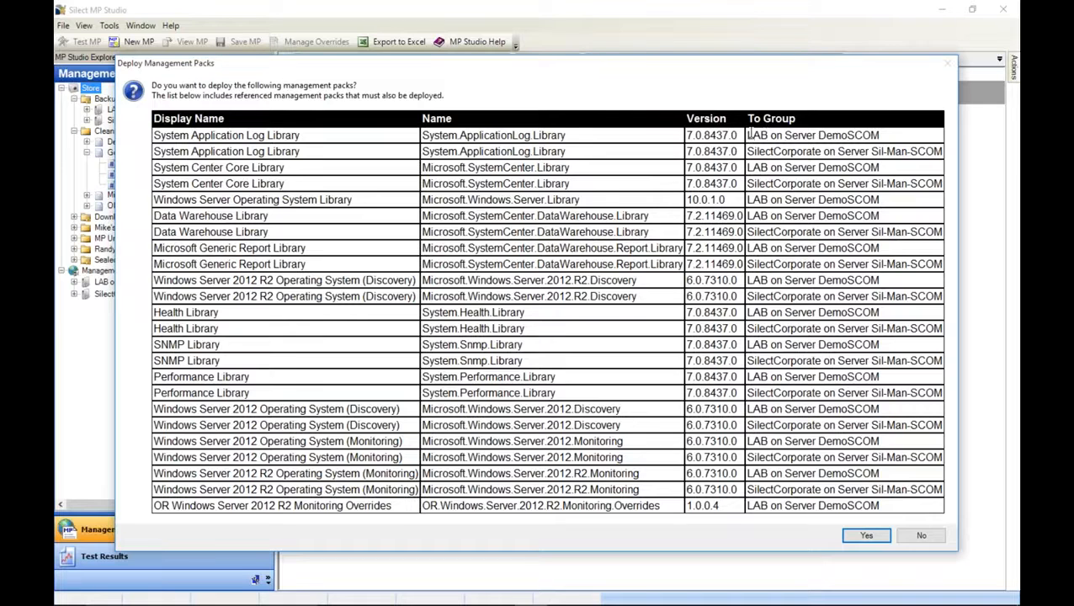
pyautogui.click(852, 139)
pyautogui.moveTo(754, 149); pyautogui.dragTo(864, 162)
pyautogui.moveTo(327, 139); pyautogui.dragTo(380, 393)
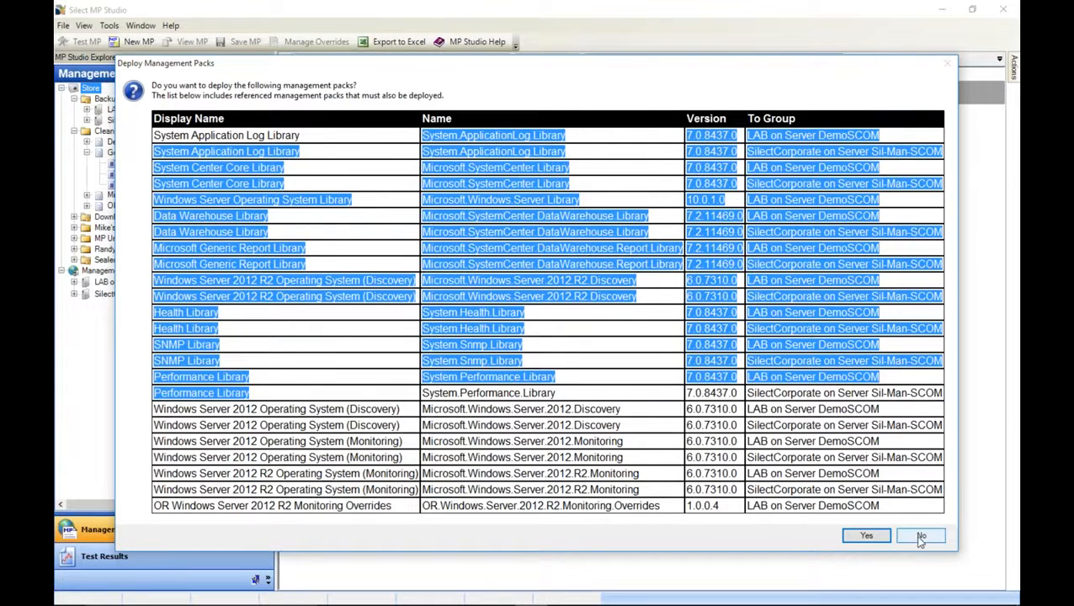
pyautogui.moveTo(211, 181); pyautogui.dragTo(284, 306)
pyautogui.click(923, 536)
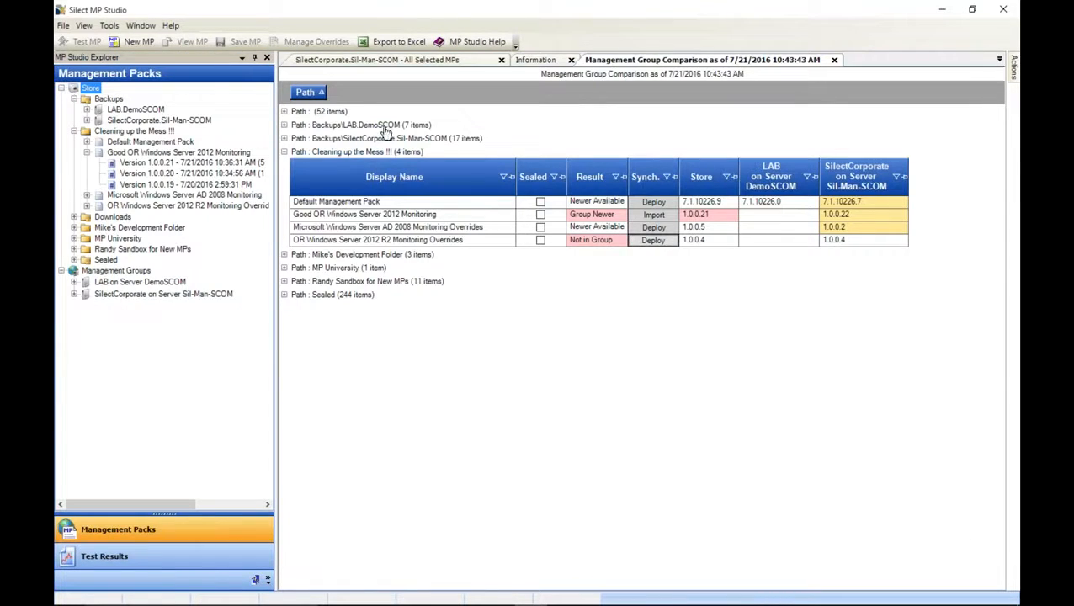
# Regroup the management group comparison by Sealed and Result instead of Path, and expand the unsealed Not in Group items.
pyautogui.moveTo(316, 94); pyautogui.dragTo(647, 232)
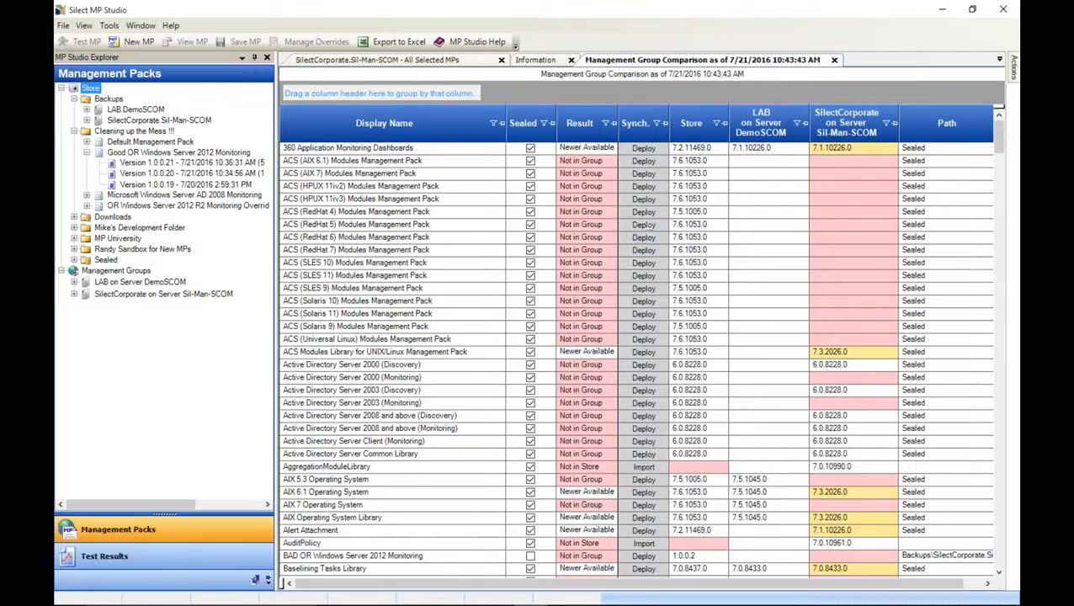
pyautogui.moveTo(524, 130); pyautogui.dragTo(412, 105)
pyautogui.click(285, 113)
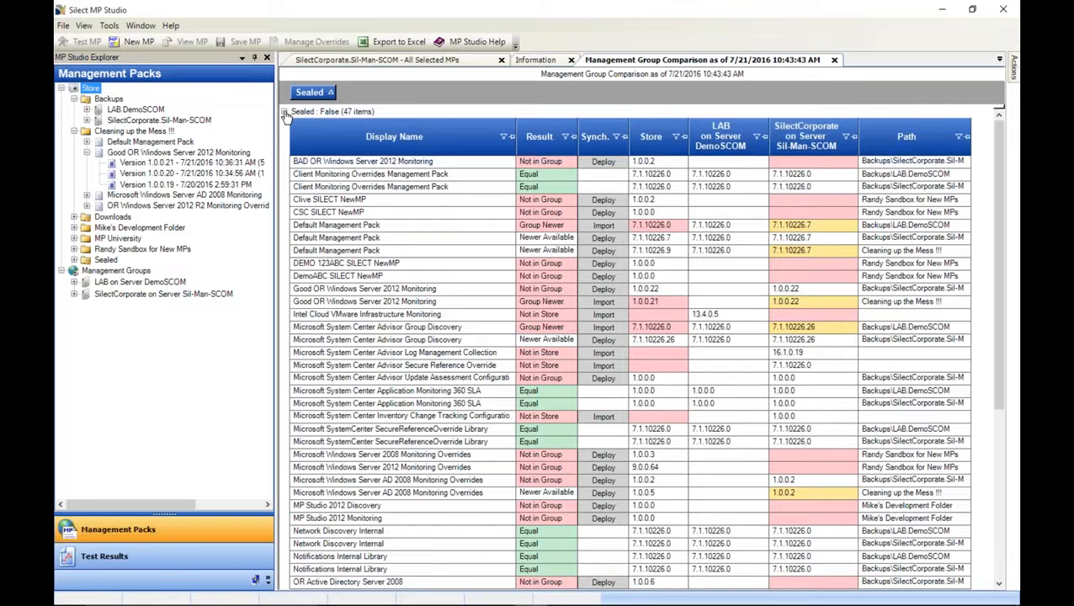
pyautogui.moveTo(547, 137); pyautogui.dragTo(361, 116)
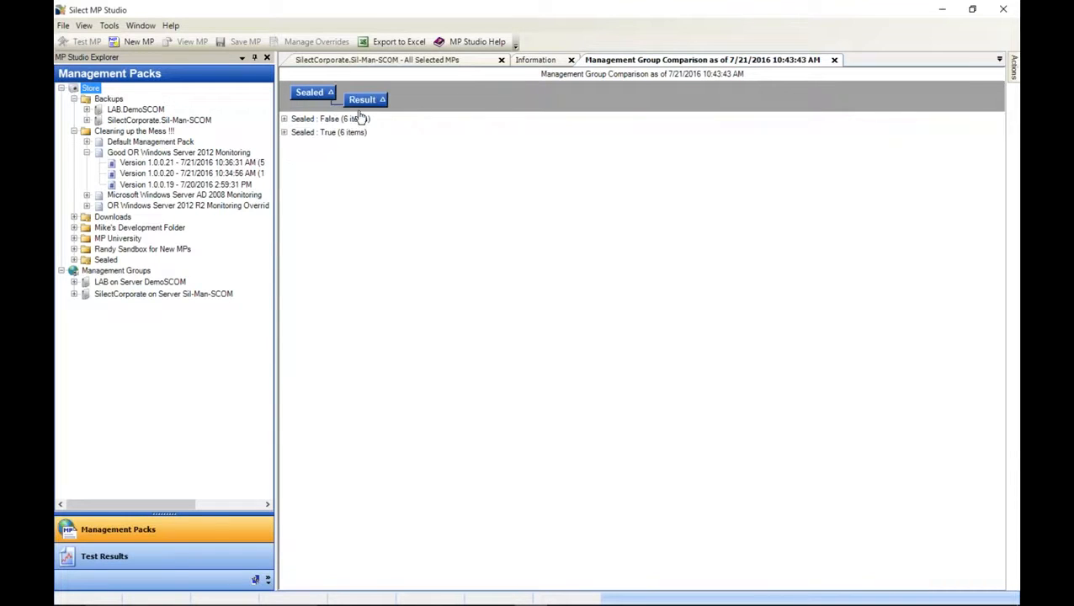
pyautogui.click(284, 119)
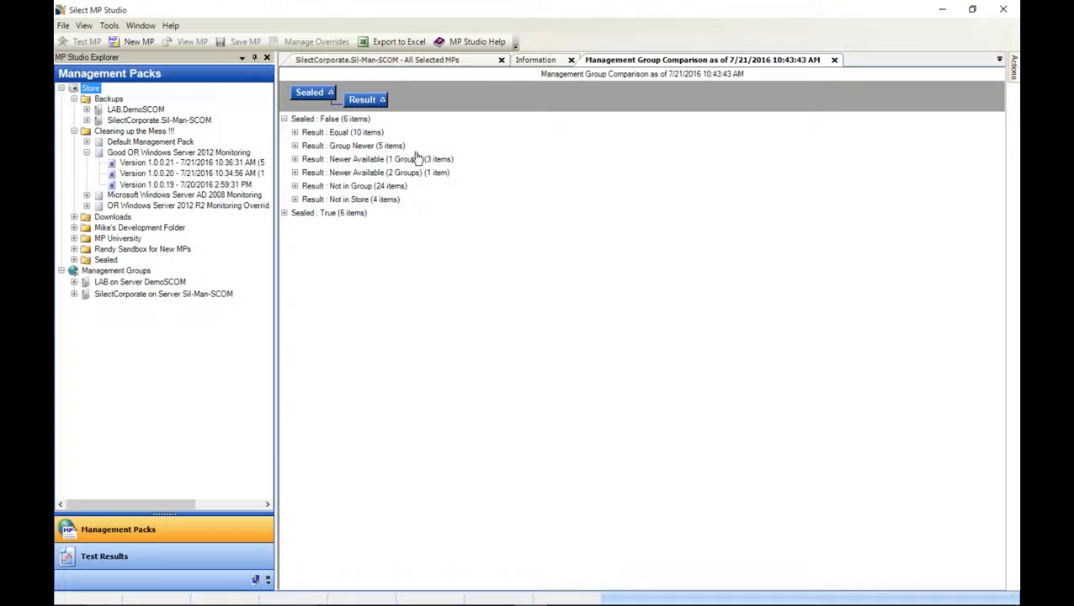
pyautogui.click(294, 187)
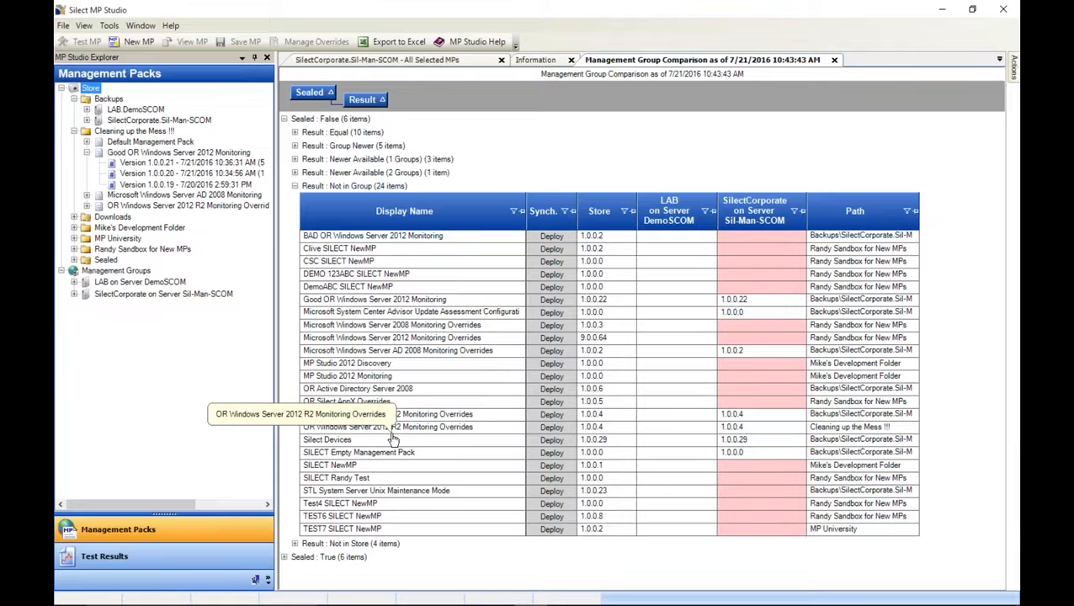
# Review the referenced management packs and target groups for deploying TEST6 SILECT NewMP, and decline the deployment.
pyautogui.click(344, 530)
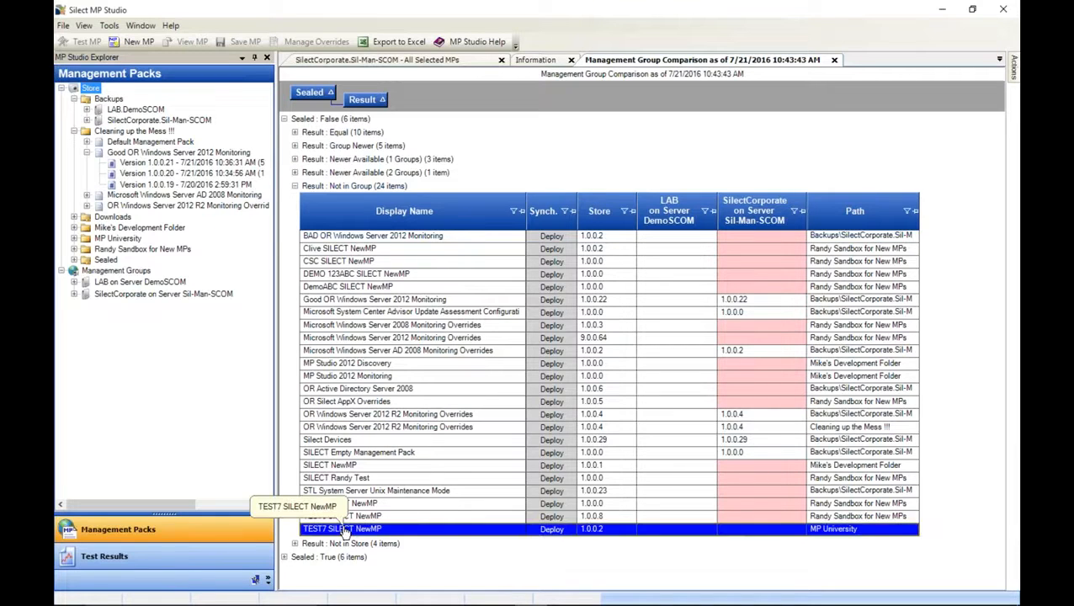
pyautogui.click(346, 517)
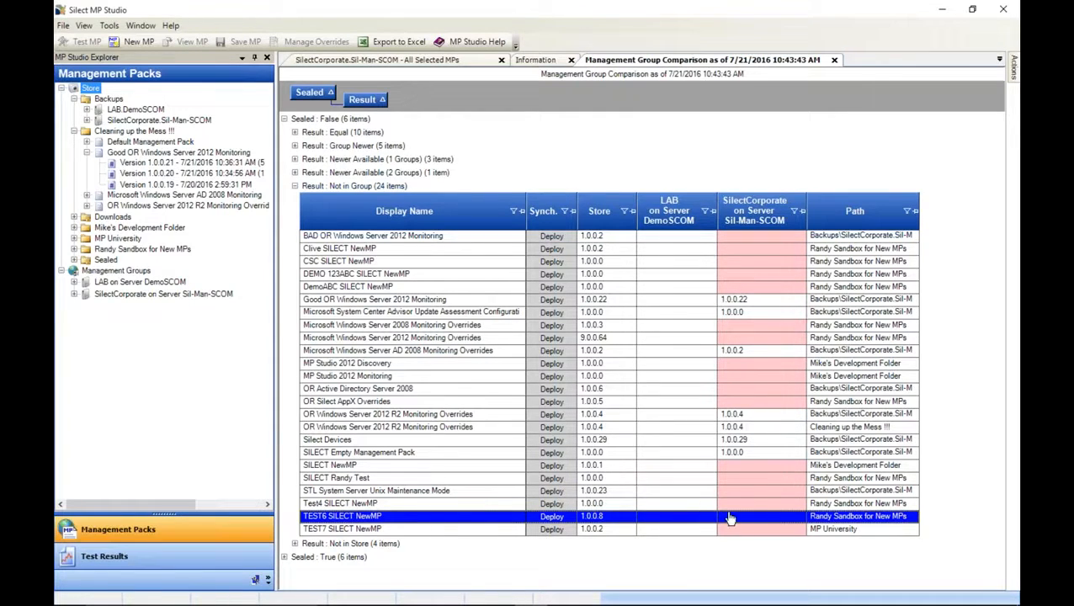
pyautogui.click(551, 516)
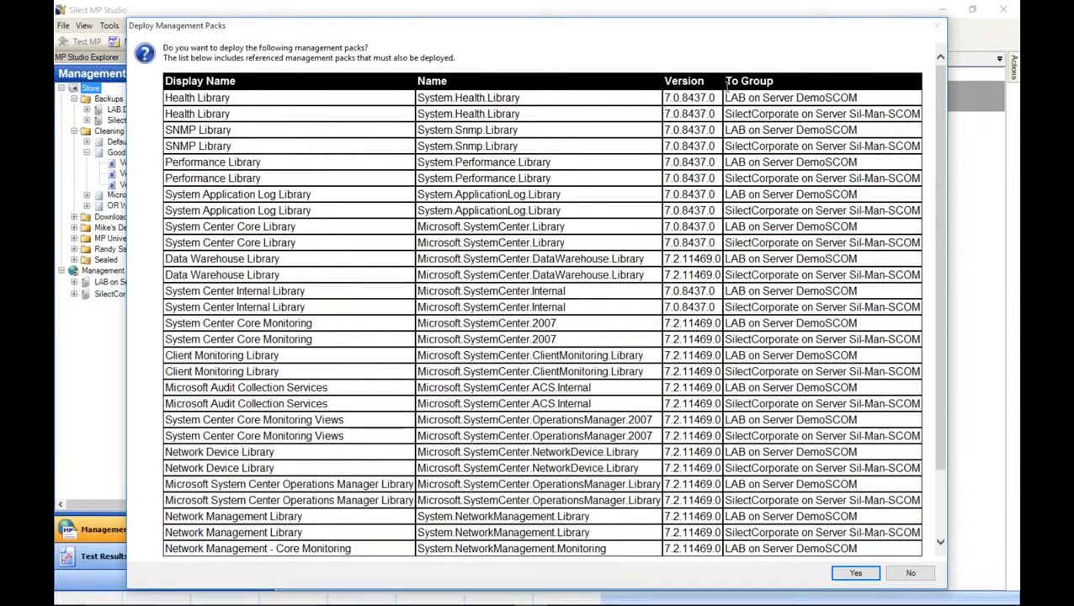
pyautogui.moveTo(726, 96); pyautogui.dragTo(859, 99)
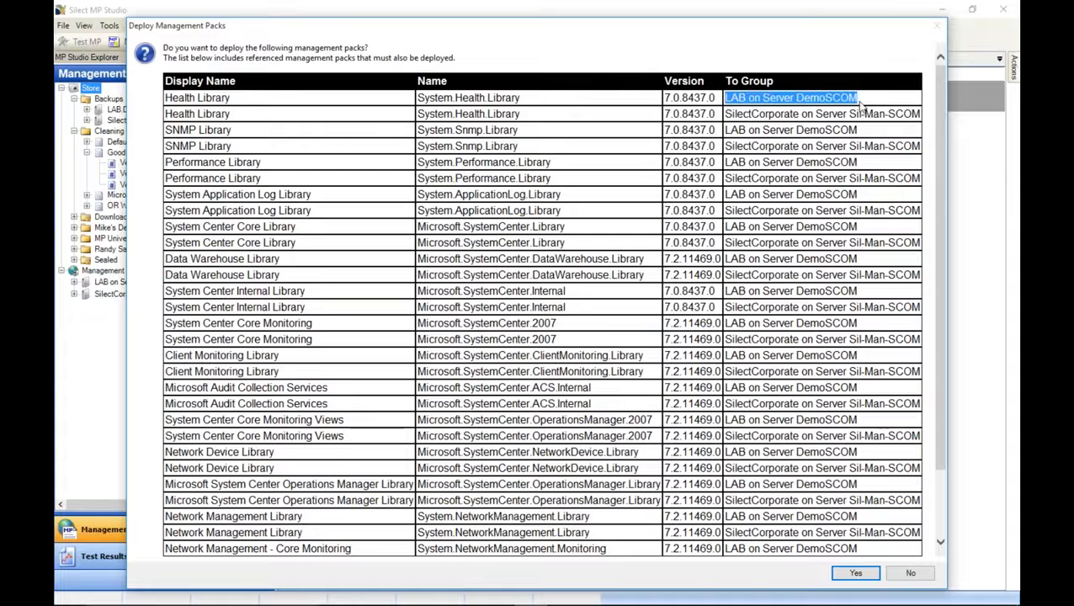
pyautogui.click(913, 576)
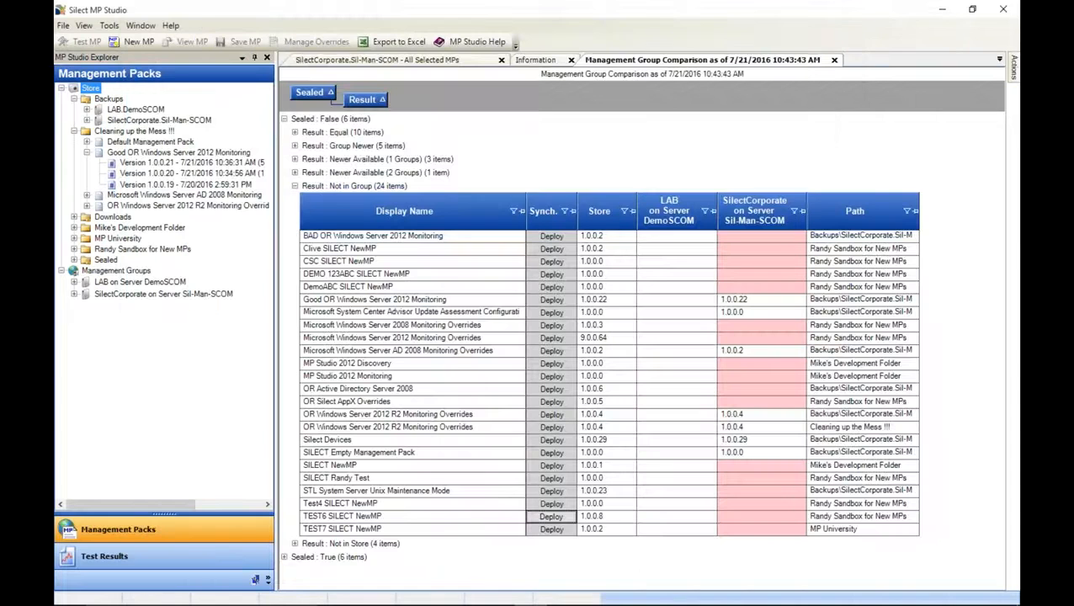
pyautogui.rightClick(126, 283)
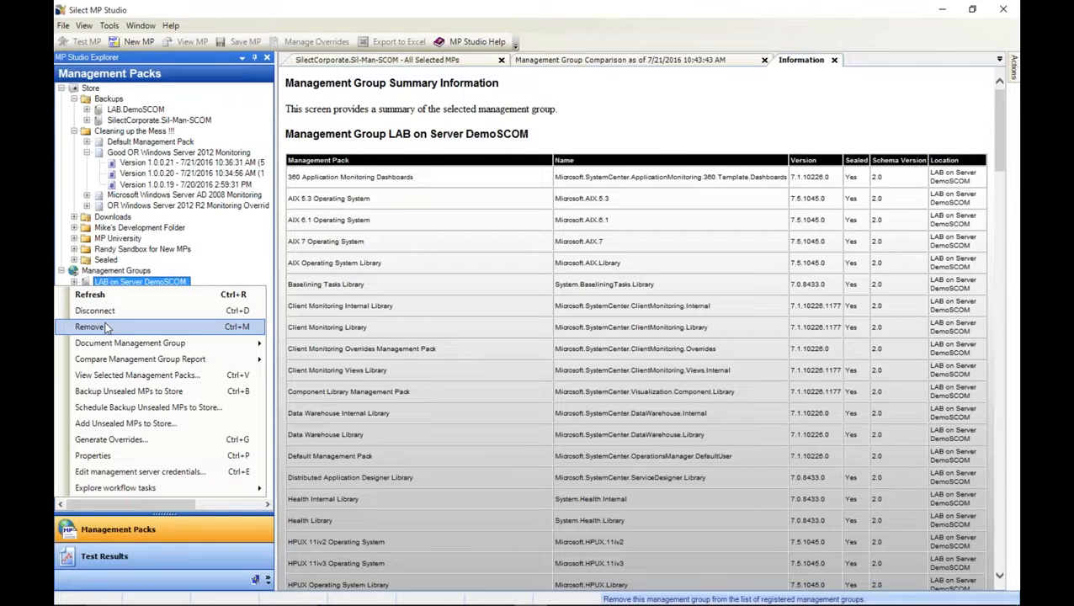
pyautogui.click(834, 60)
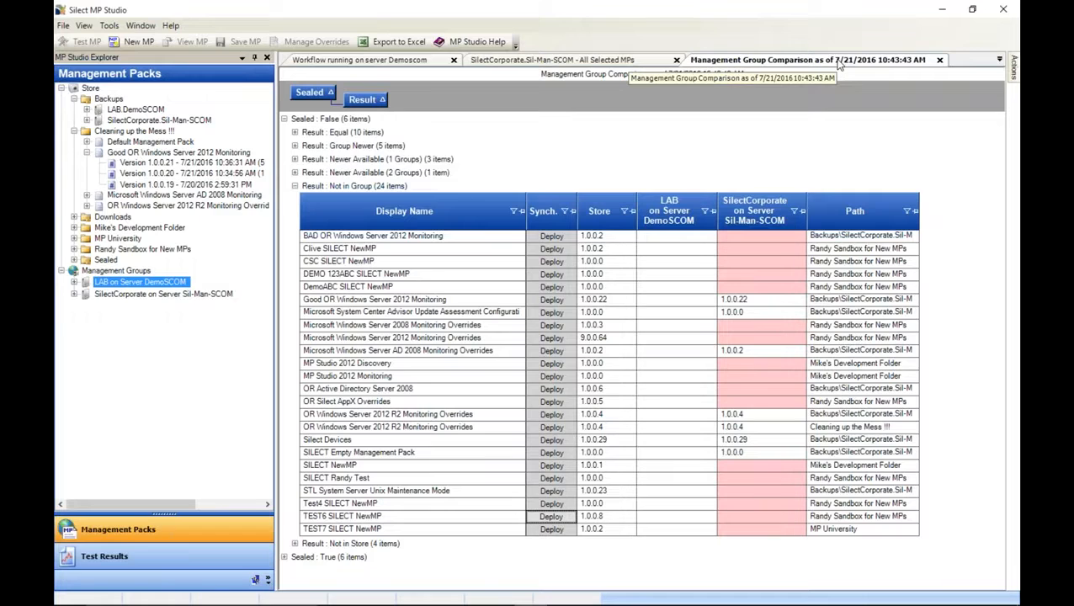
# Collapse the unsealed Not in Group results and expand the Newer Available (2 Groups) results.
pyautogui.click(295, 187)
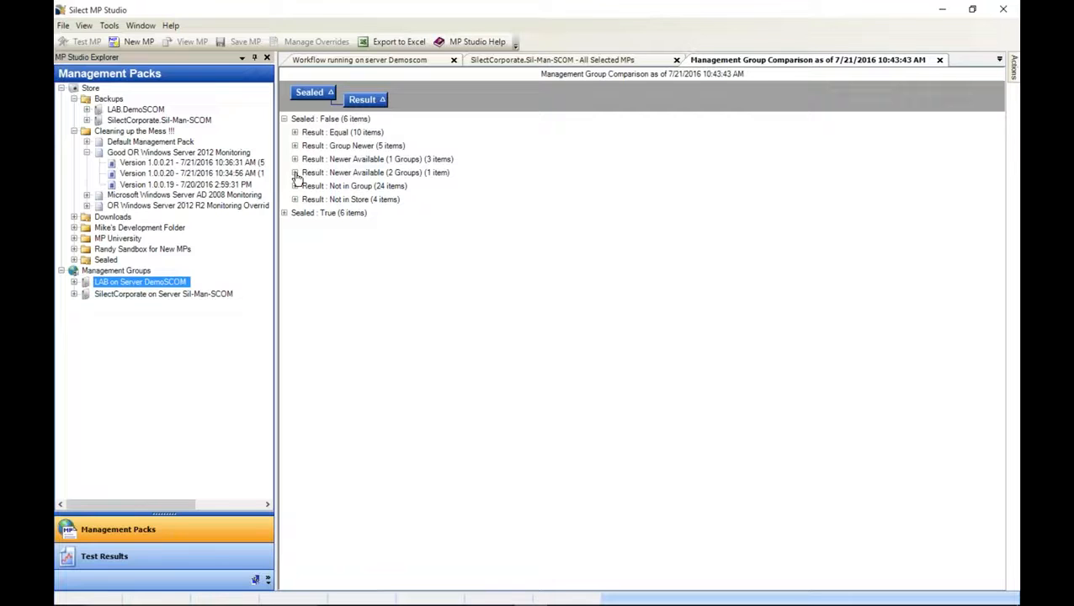
pyautogui.click(295, 173)
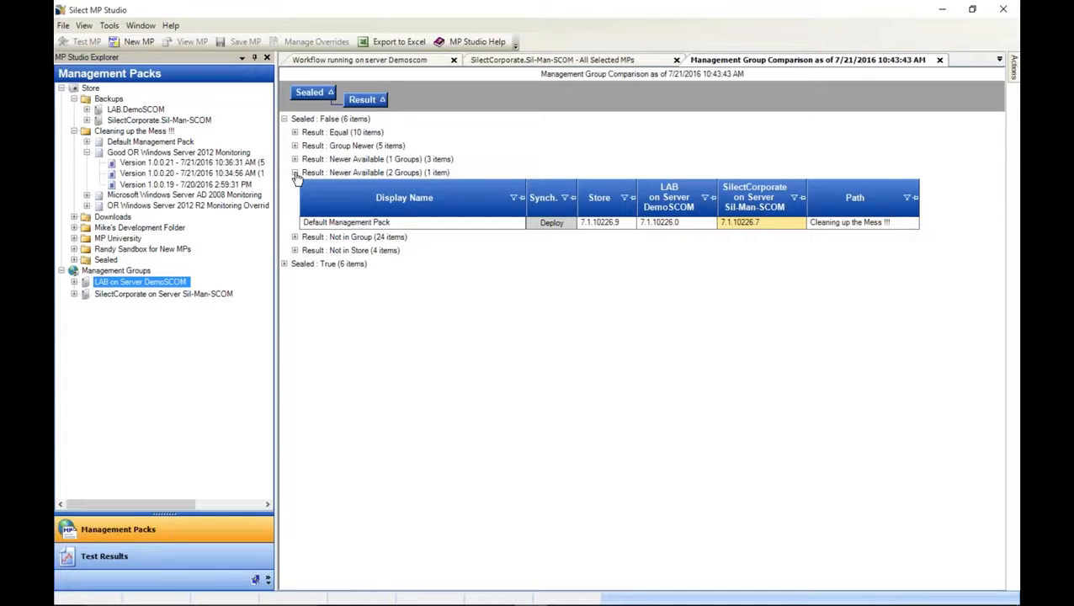
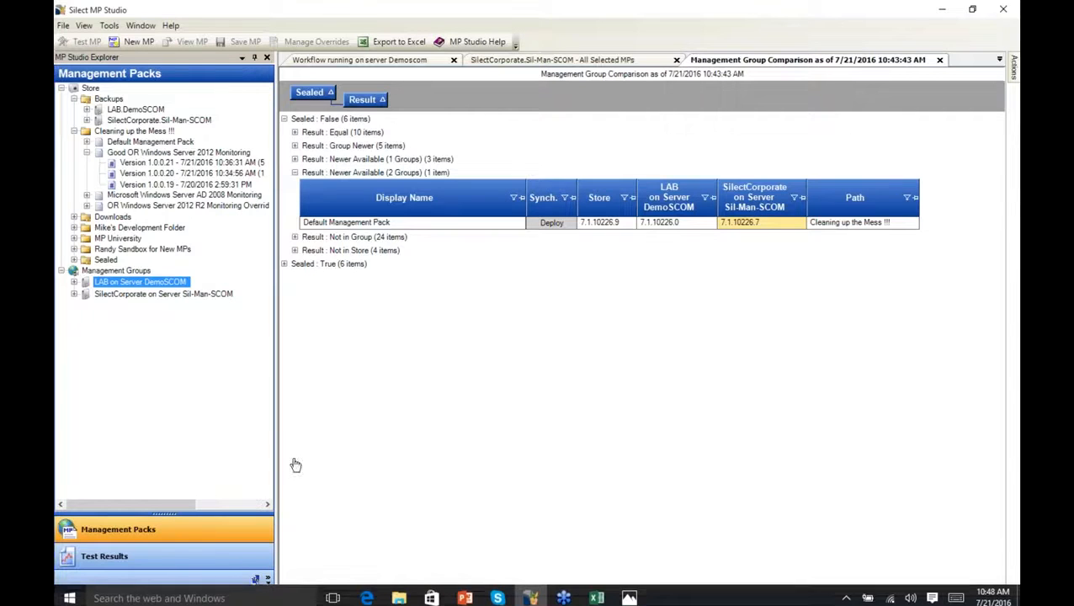
# Open version 6.0.7310.0 of Windows Server 2012 Operating System (Monitoring) from the Microsoft Corporation folder of the sealed store packs.
pyautogui.click(74, 261)
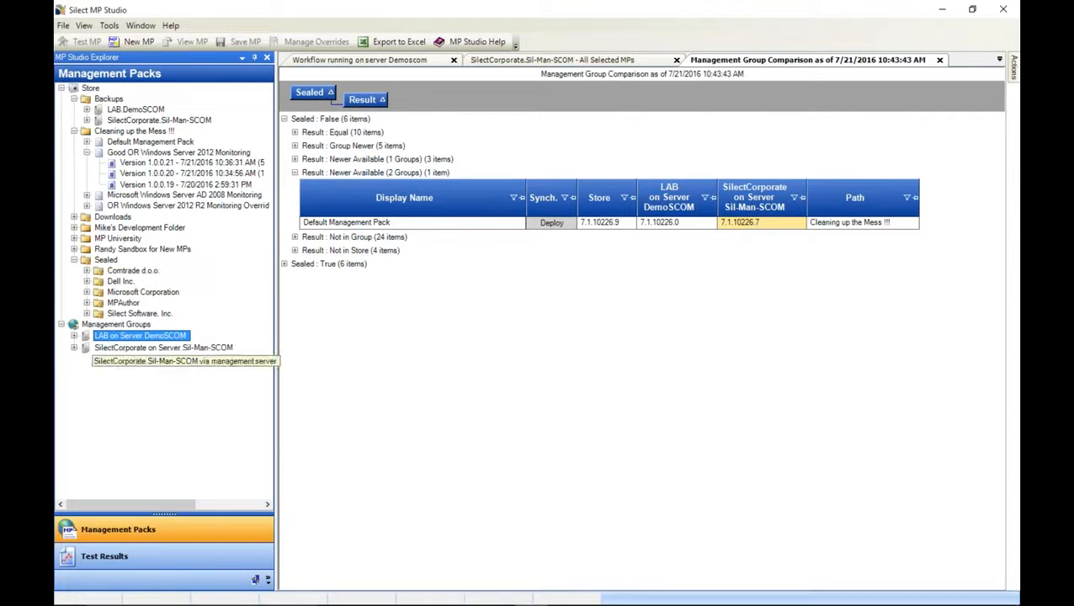
pyautogui.click(87, 292)
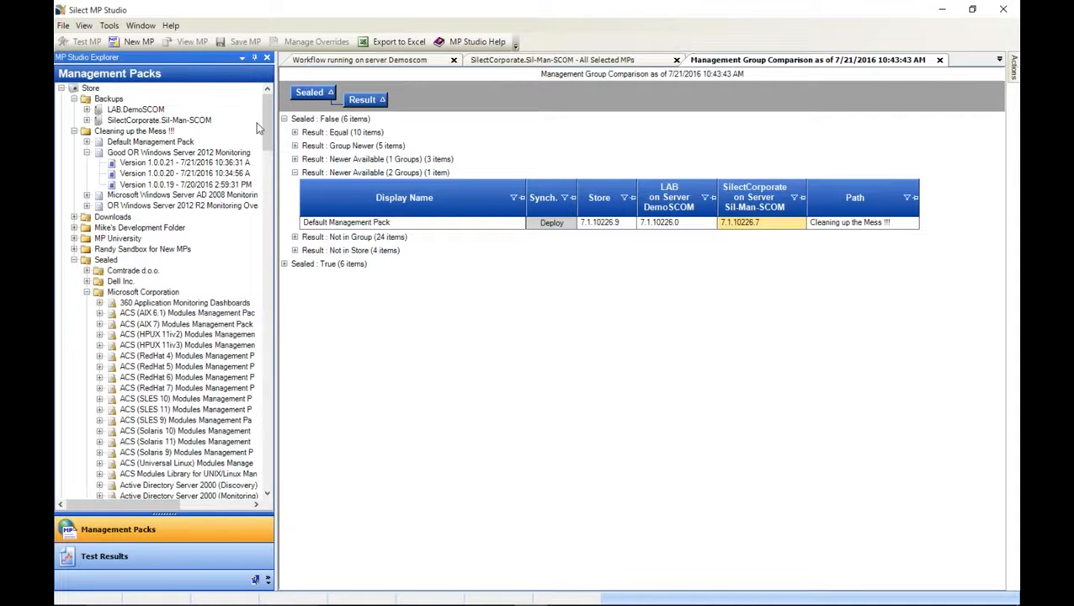
pyautogui.moveTo(267, 130); pyautogui.dragTo(291, 477)
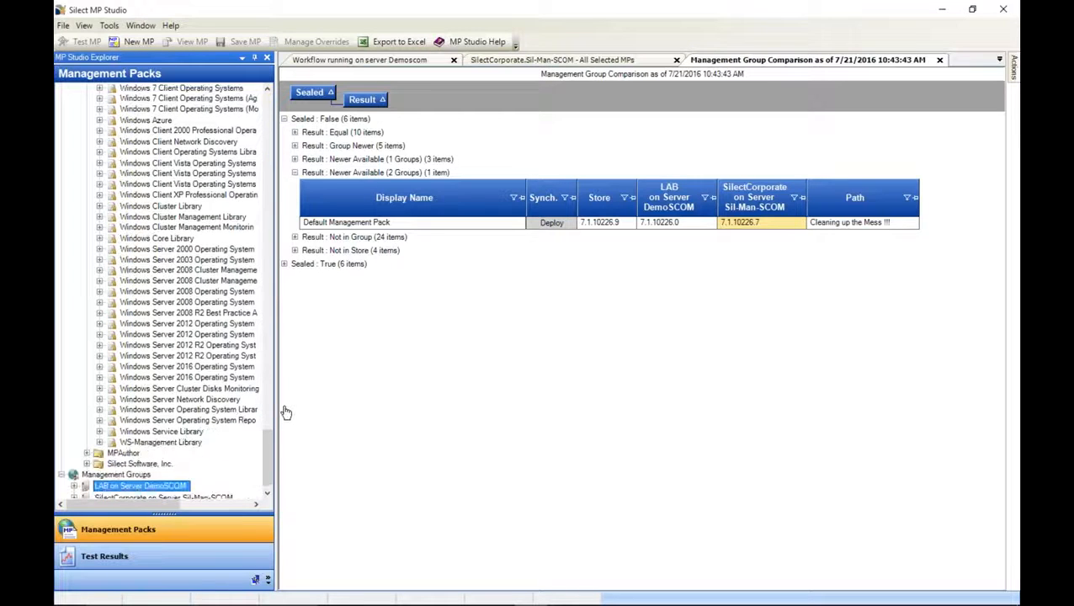
pyautogui.moveTo(277, 409); pyautogui.dragTo(359, 421)
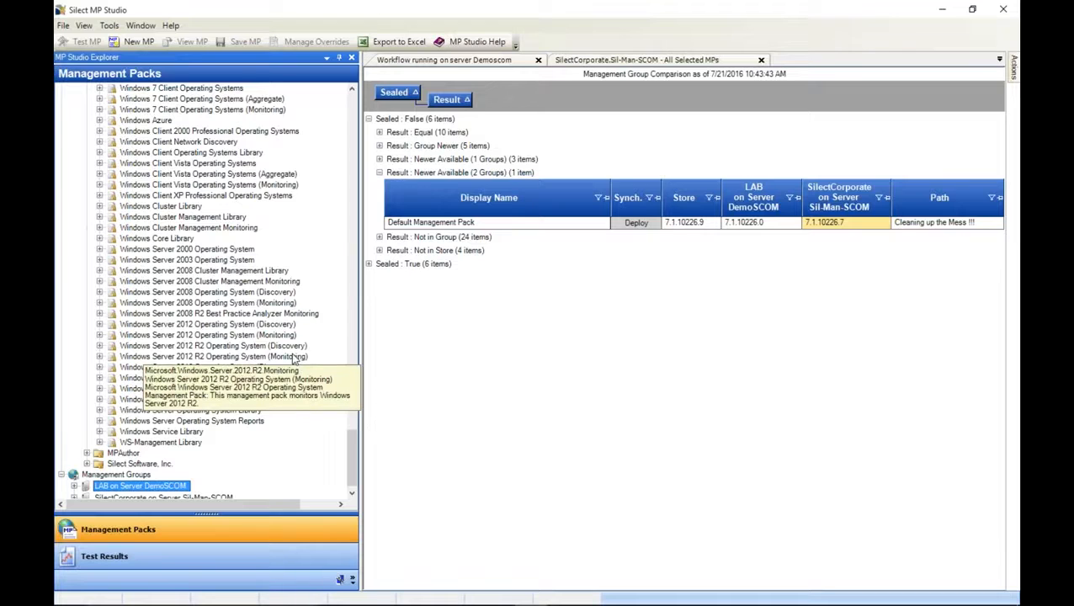
pyautogui.click(289, 357)
pyautogui.click(286, 337)
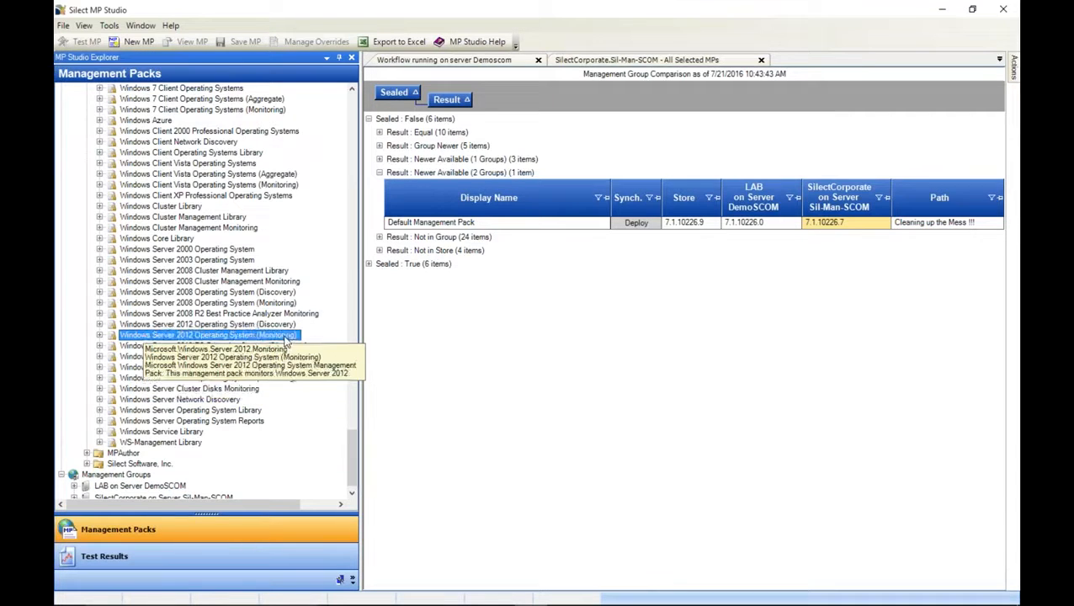
pyautogui.click(100, 335)
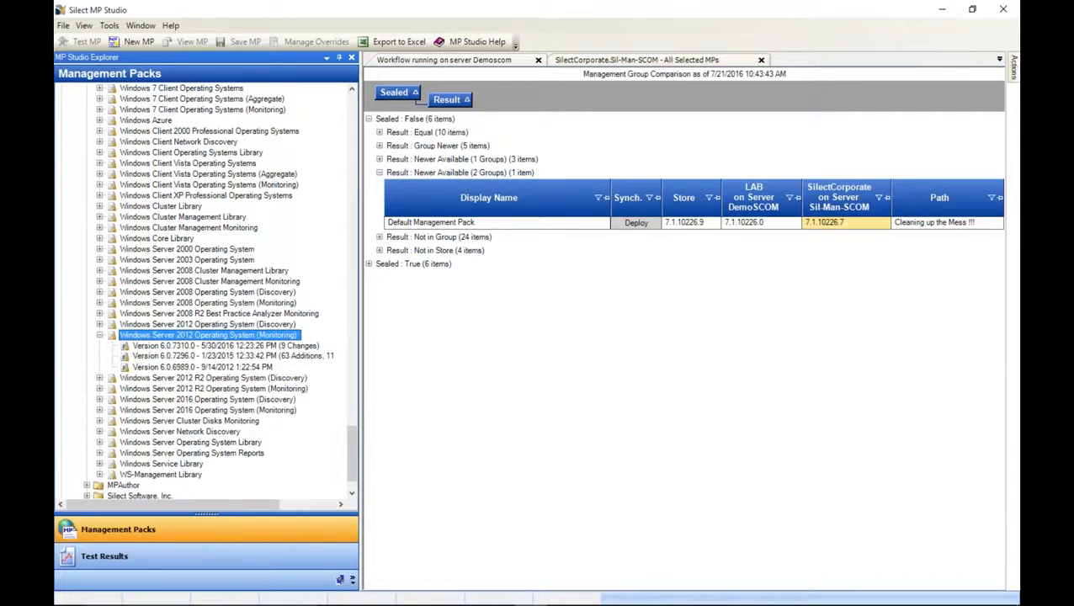
pyautogui.click(184, 346)
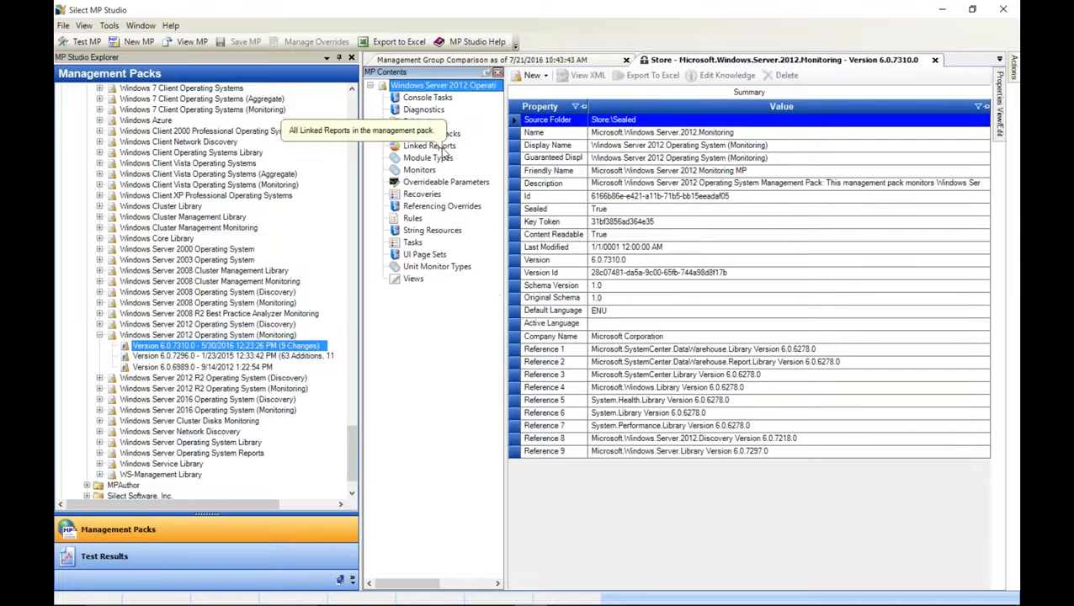
# View the management pack's monitors and rules, and remove the Target grouping from the rules list.
pyautogui.click(421, 170)
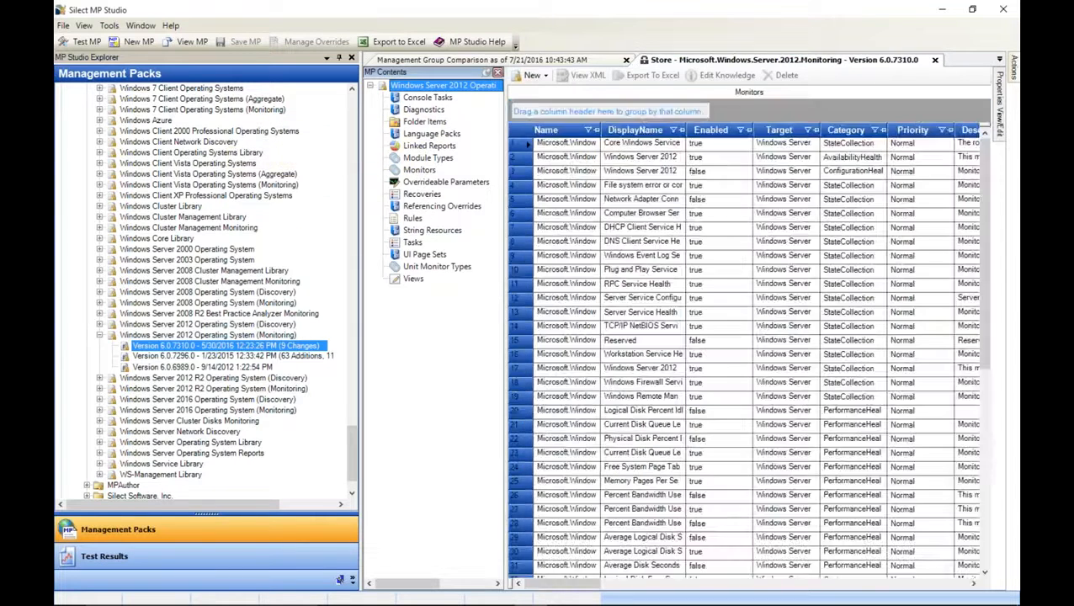
pyautogui.click(413, 218)
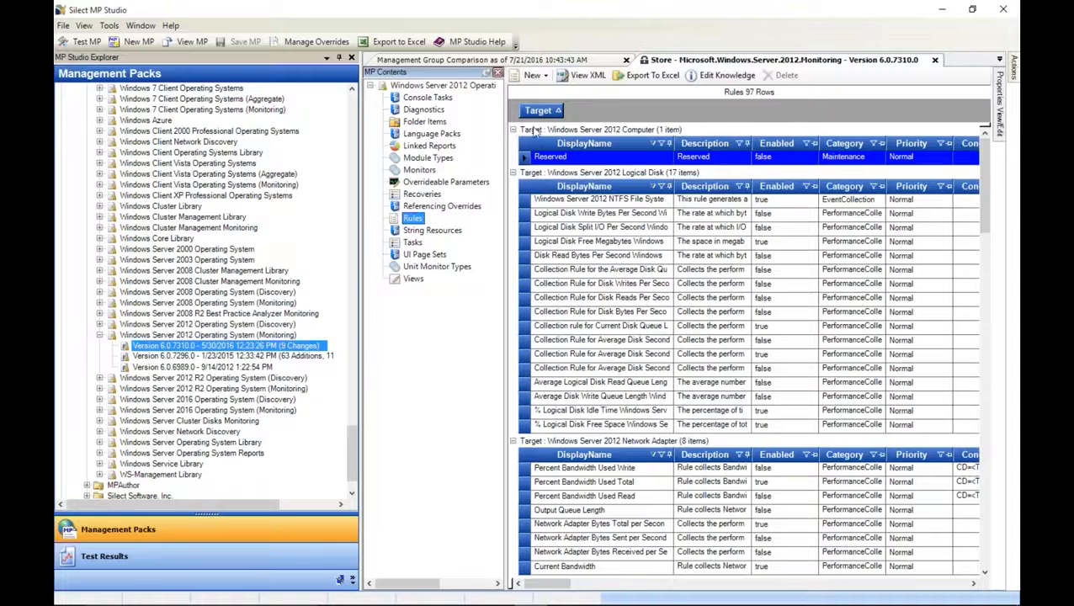
pyautogui.moveTo(540, 110); pyautogui.dragTo(644, 289)
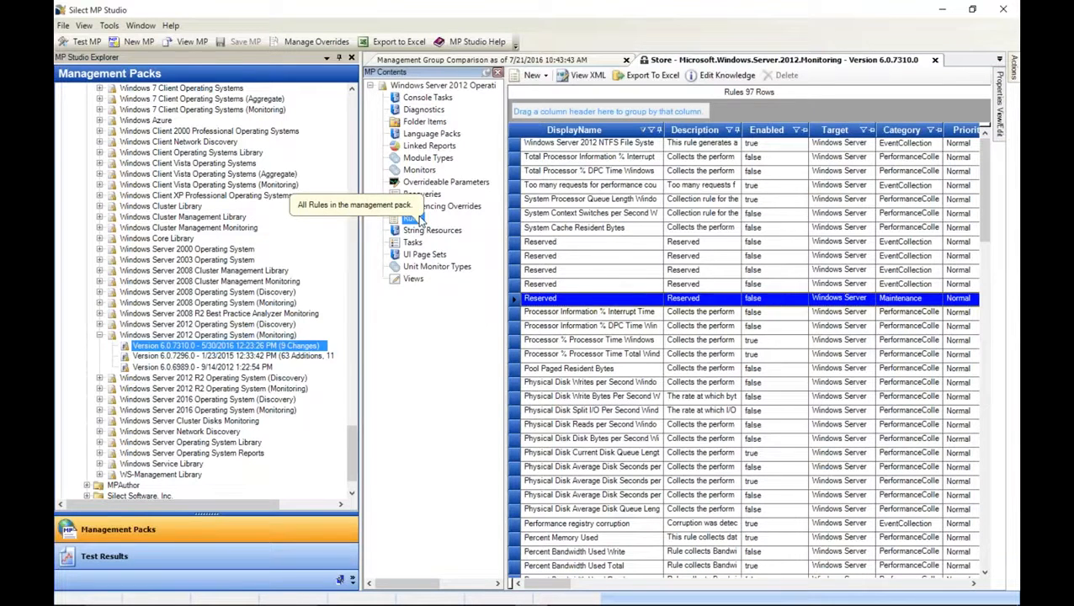
# Open override management for the Windows Server 2012 NTFS File System Corrupt Rule and check its destination management pack path.
pyautogui.click(577, 145)
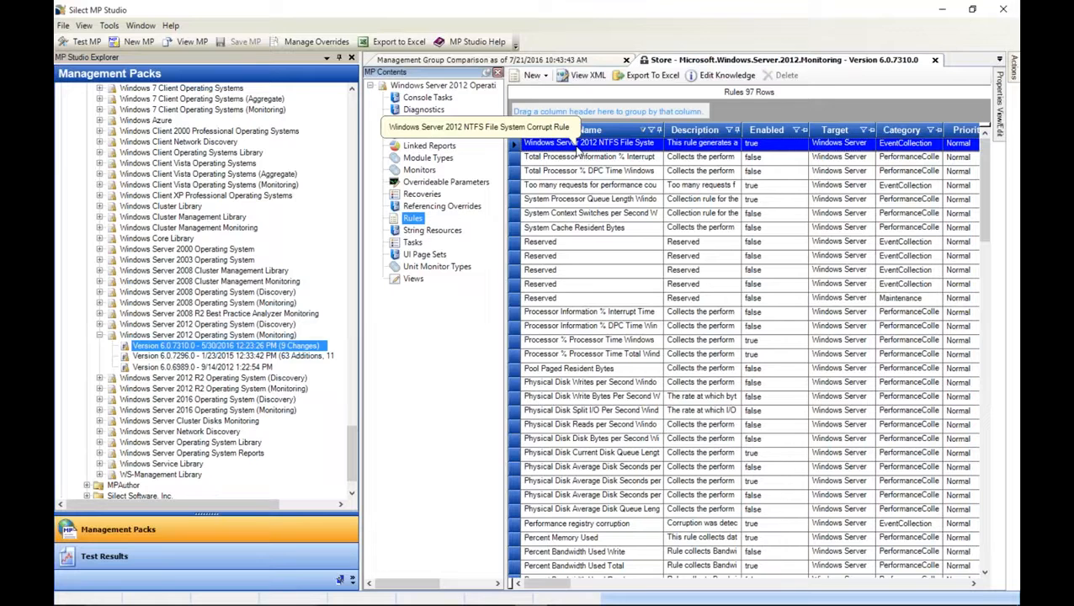
pyautogui.rightClick(578, 148)
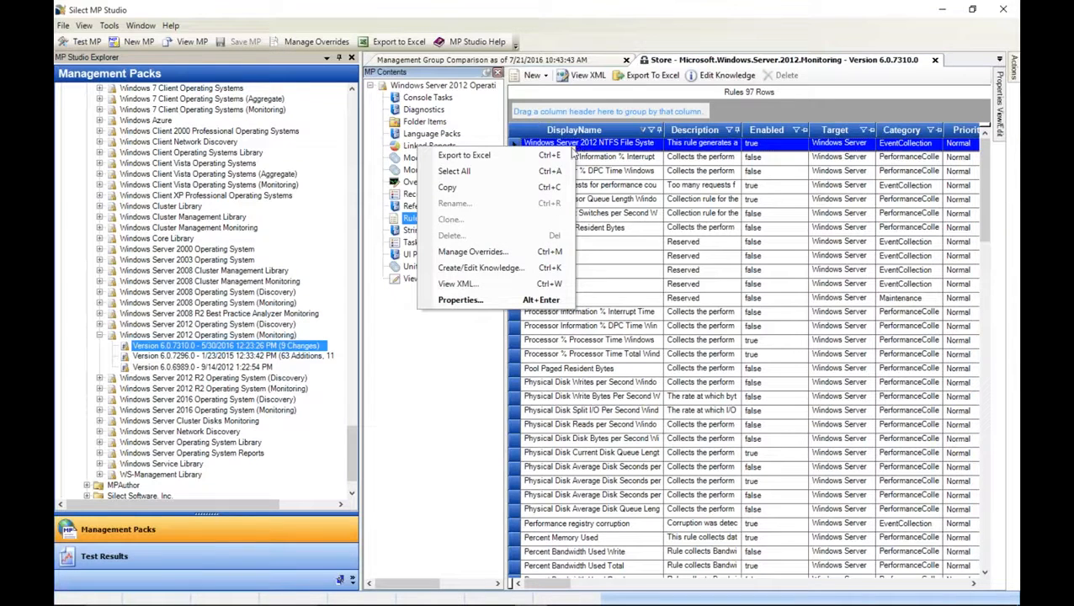
pyautogui.click(506, 256)
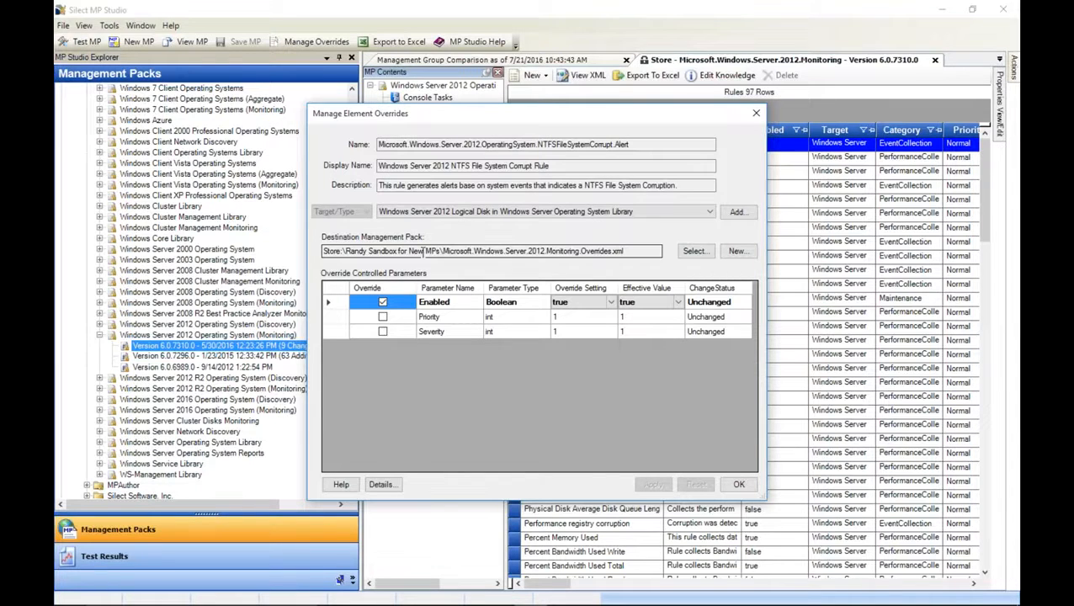
pyautogui.doubleClick(348, 251)
pyautogui.moveTo(371, 252); pyautogui.dragTo(417, 251)
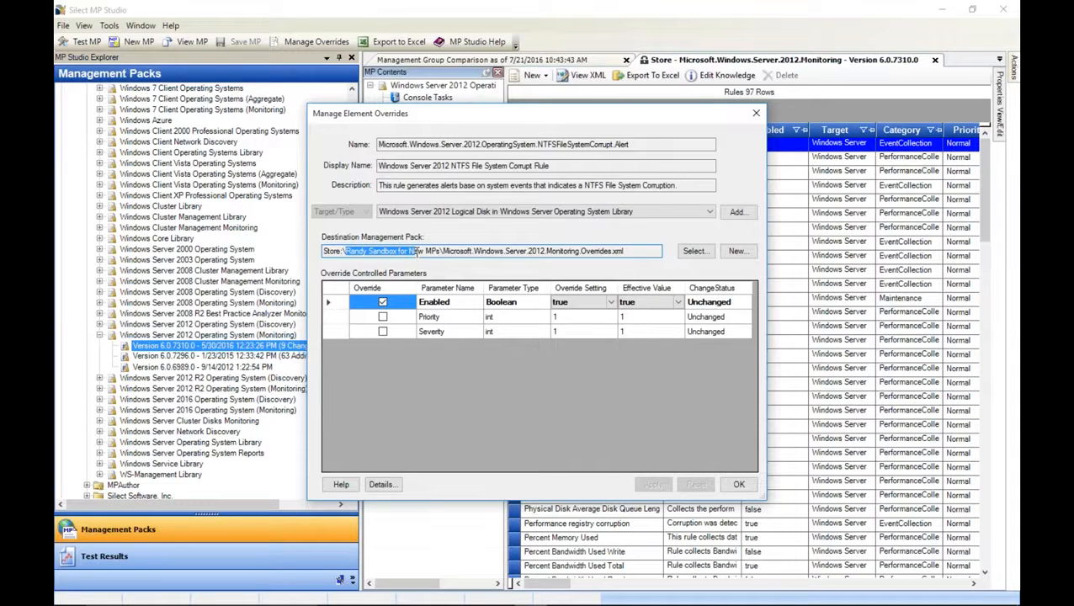
pyautogui.moveTo(417, 252); pyautogui.dragTo(637, 251)
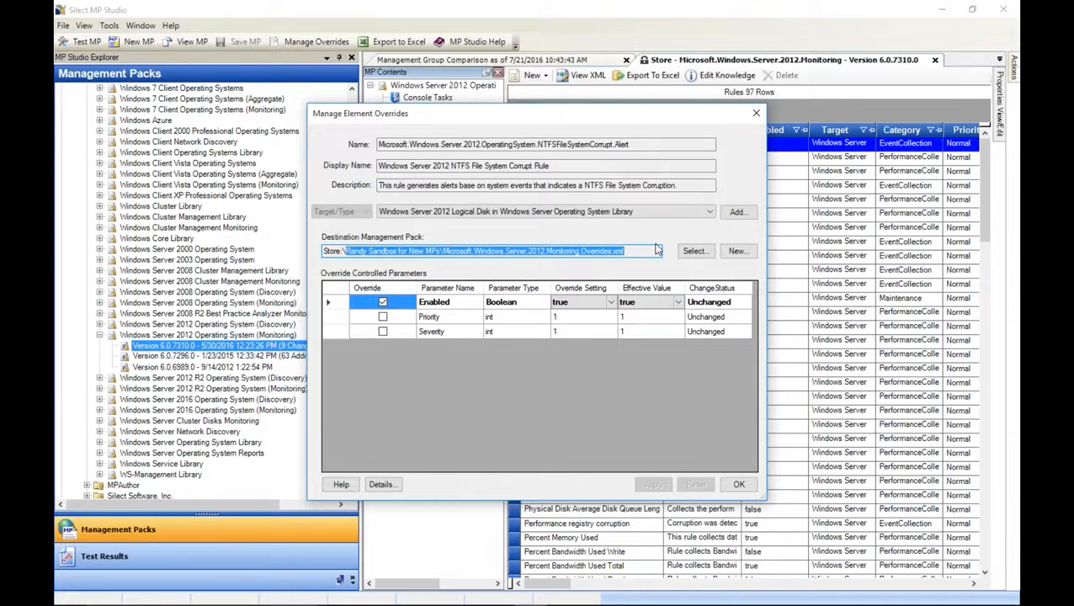
# Enable overrides for the rule's Priority and Severity parameters, and set the Enabled override to false.
pyautogui.click(383, 319)
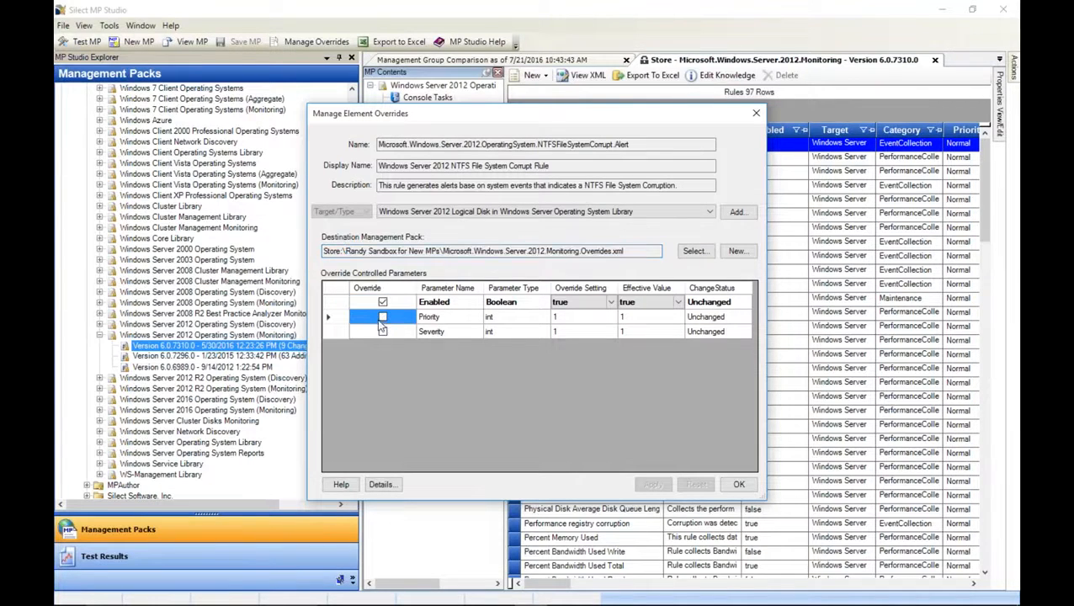
pyautogui.click(383, 331)
pyautogui.click(383, 317)
pyautogui.click(611, 302)
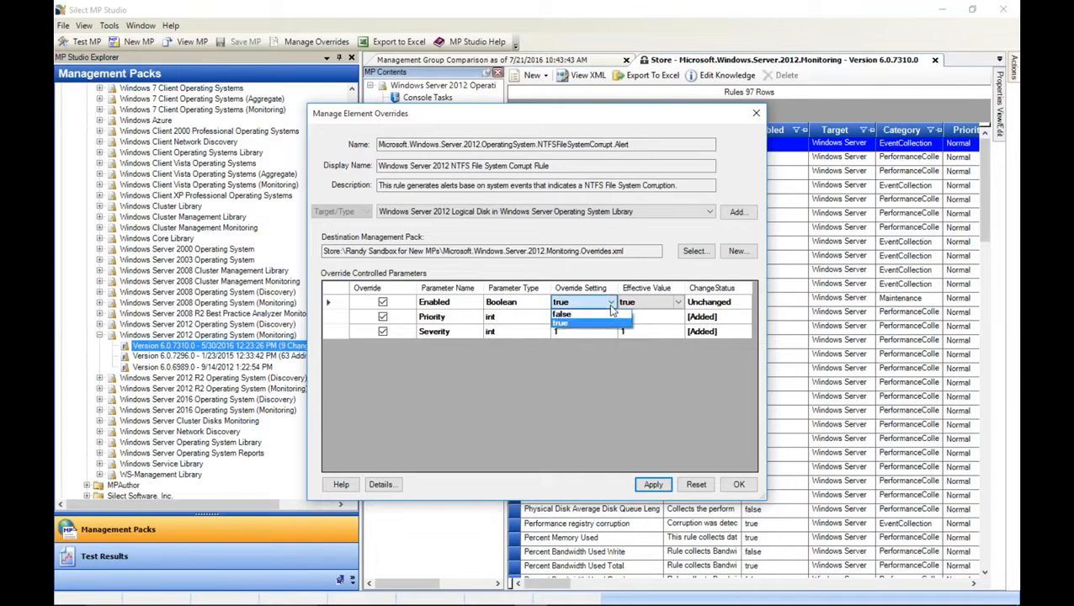
pyautogui.click(585, 317)
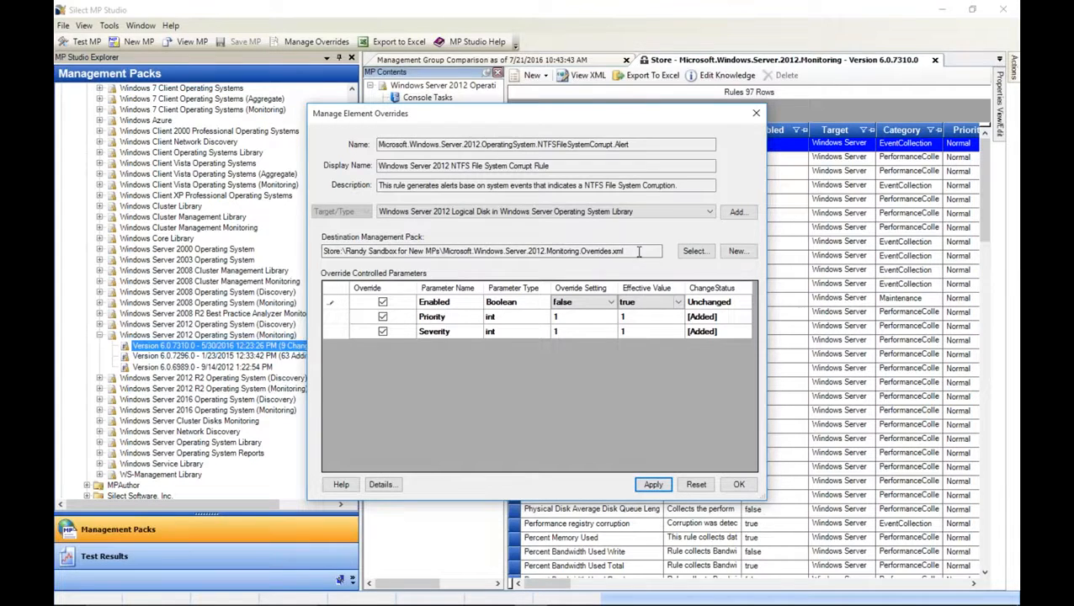
# Apply the rule's overrides to Microsoft.Windows.Server.2012.Monitoring.Overrides.xml and review the revision number and additions in the file version information.
pyautogui.click(653, 483)
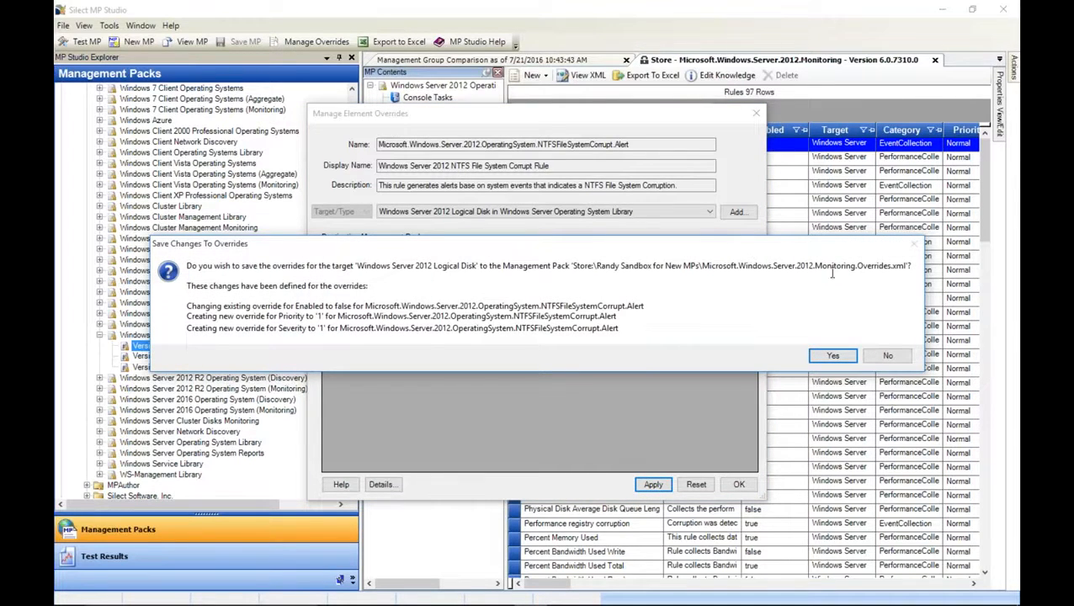
pyautogui.moveTo(796, 266); pyautogui.dragTo(879, 278)
pyautogui.click(846, 354)
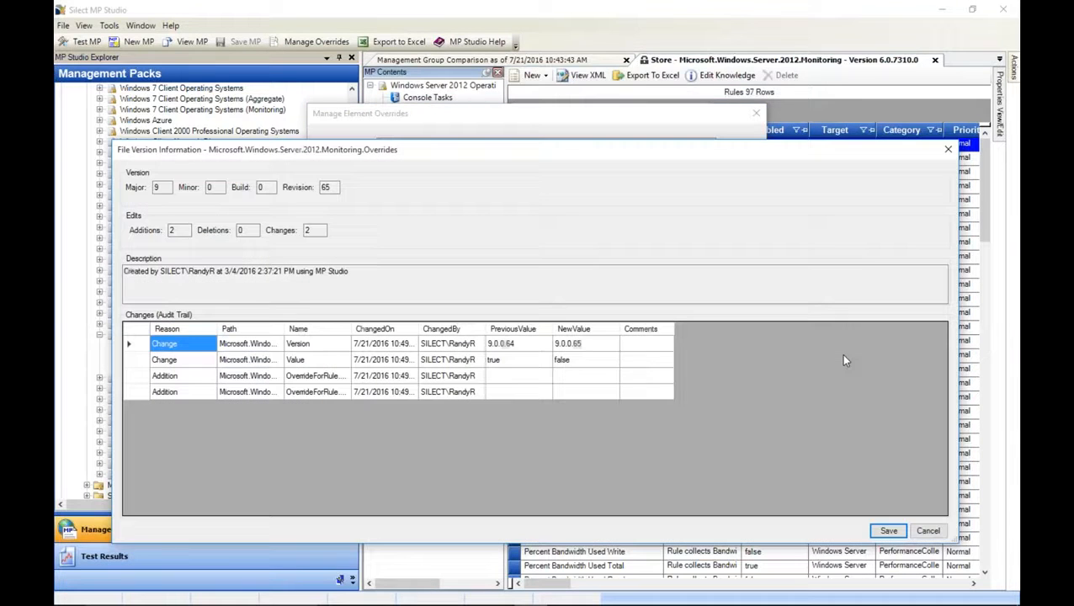
pyautogui.moveTo(336, 187); pyautogui.dragTo(311, 189)
pyautogui.moveTo(229, 150)
pyautogui.mouseDown()
pyautogui.moveTo(322, 154)
pyautogui.moveTo(225, 145)
pyautogui.mouseUp()
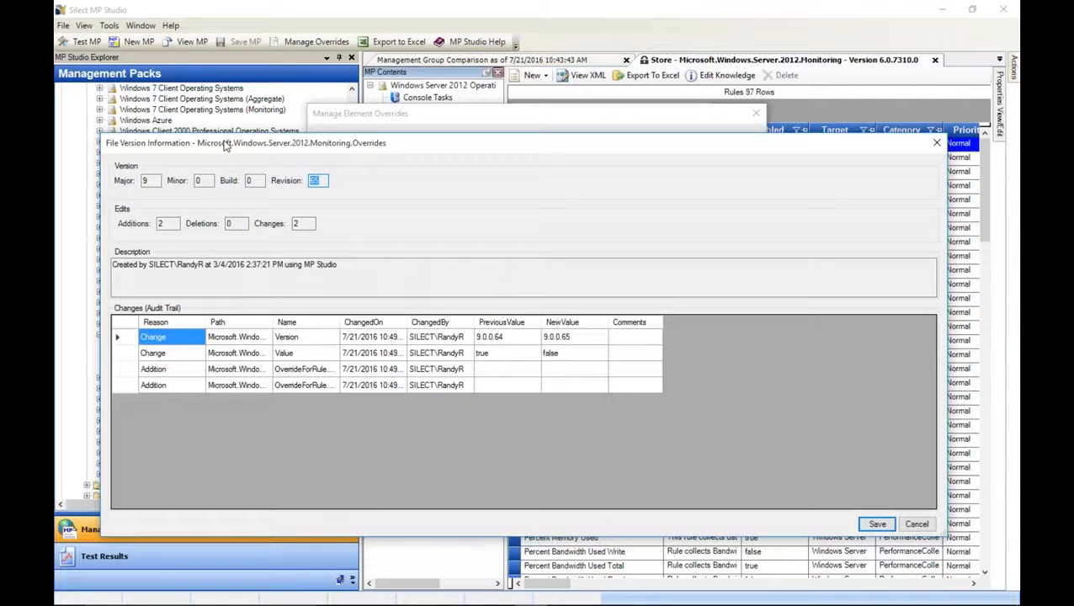
pyautogui.doubleClick(174, 223)
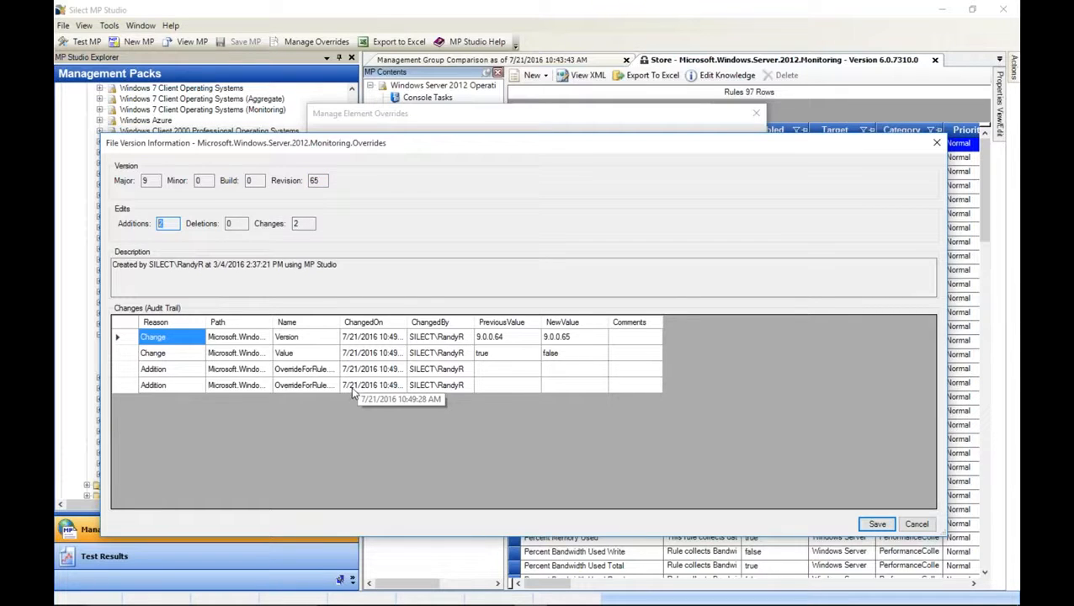
# Add the comment "wo #kjgk" to the true-to-false value change in the audit trail, save the version, and finish managing the rule's overrides.
pyautogui.click(509, 353)
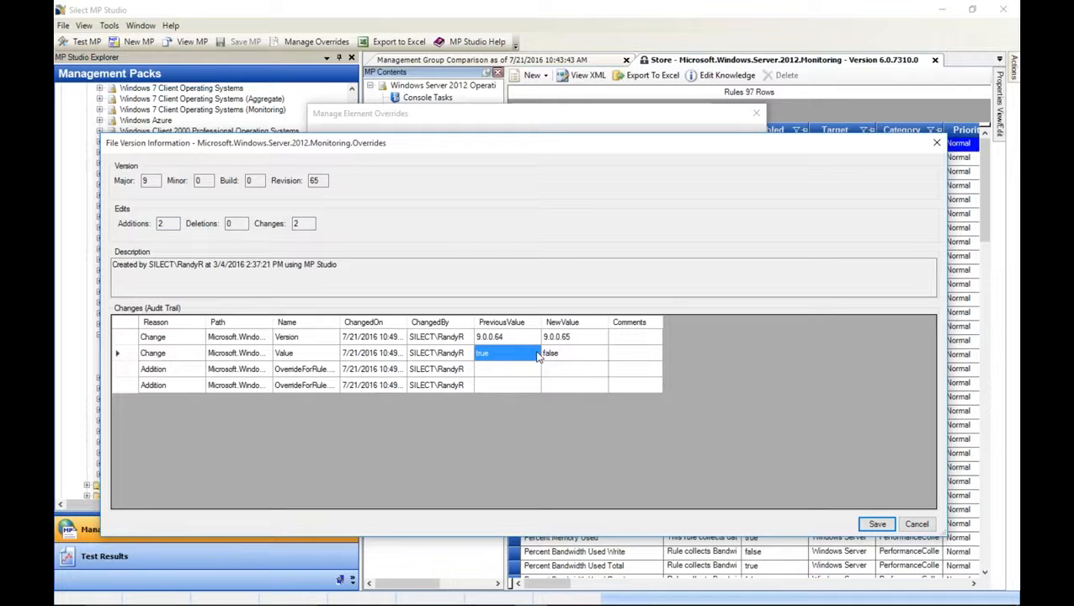
pyautogui.click(619, 360)
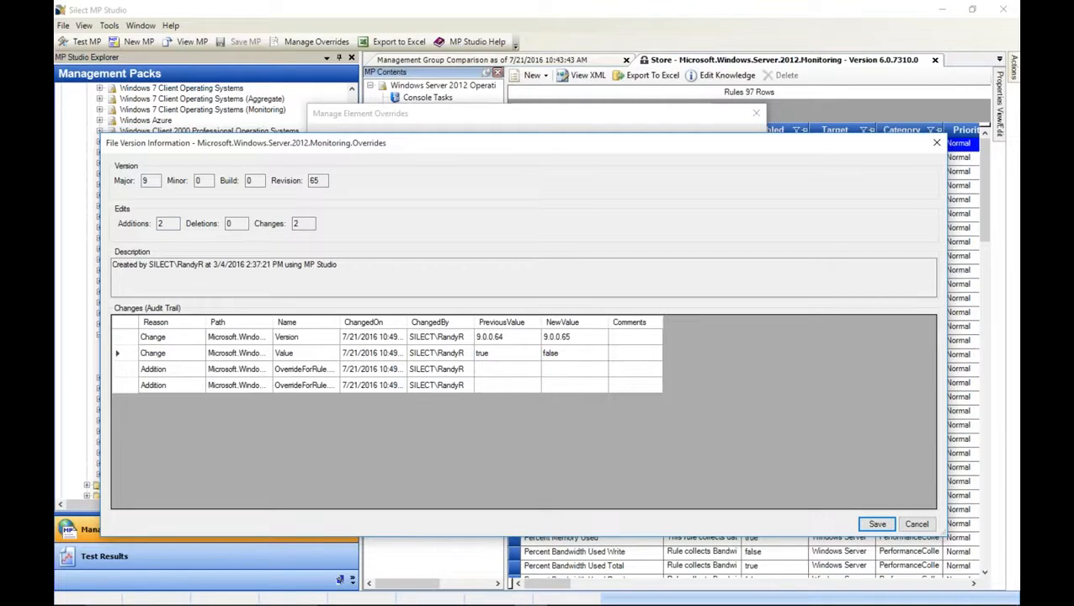
pyautogui.write('wo #')
pyautogui.write('kjgk')
pyautogui.click(877, 523)
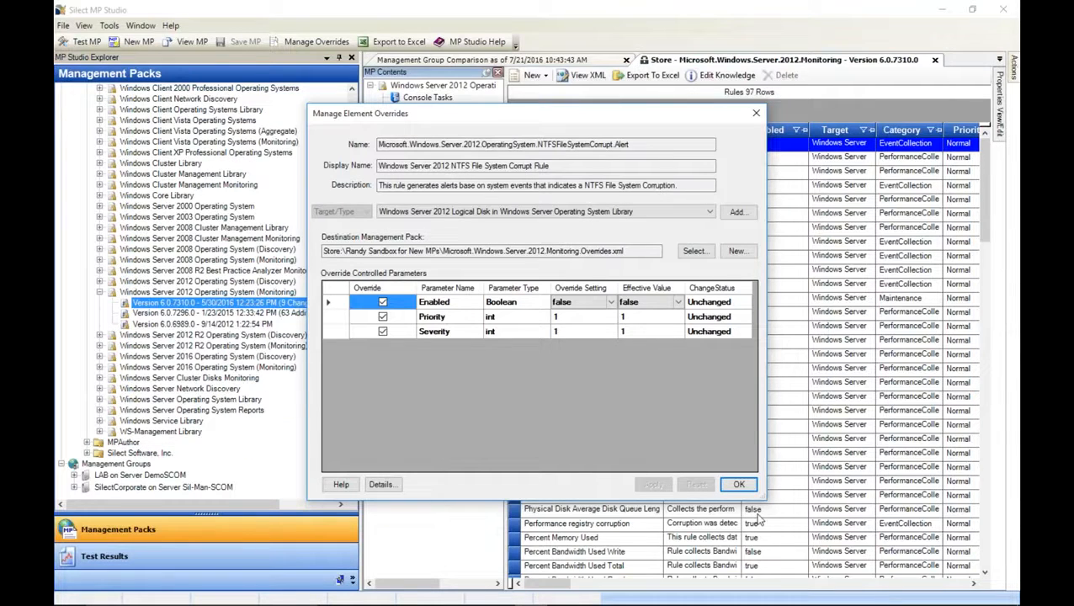
pyautogui.click(738, 485)
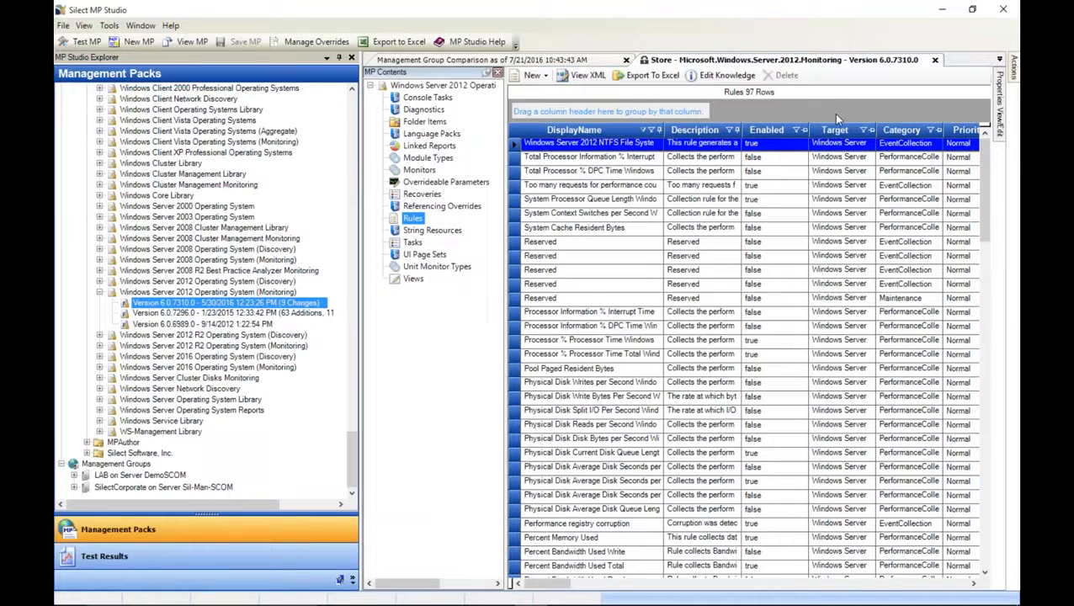
# Group the rules by Target and open override management for all Windows Server 2012 Logical Disk rules.
pyautogui.moveTo(837, 131); pyautogui.dragTo(620, 110)
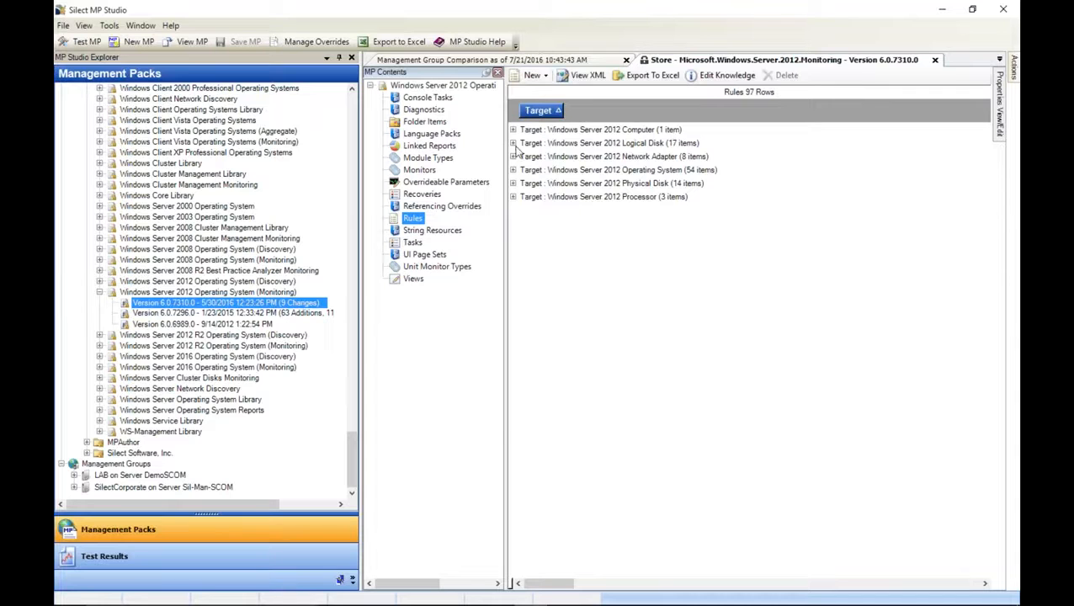
pyautogui.click(513, 143)
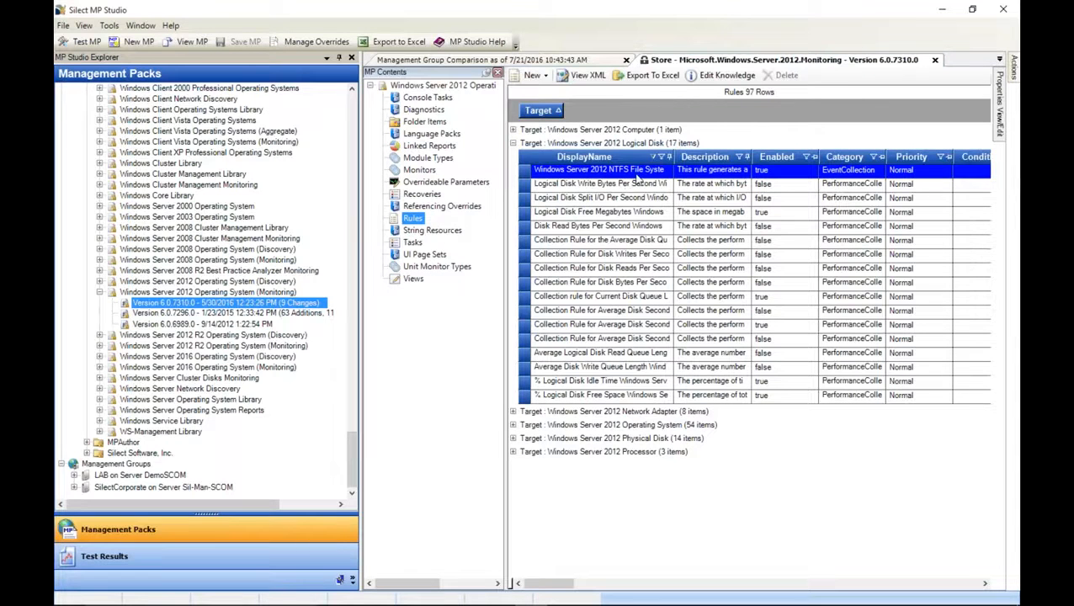
pyautogui.moveTo(638, 177); pyautogui.dragTo(601, 399)
pyautogui.rightClick(593, 303)
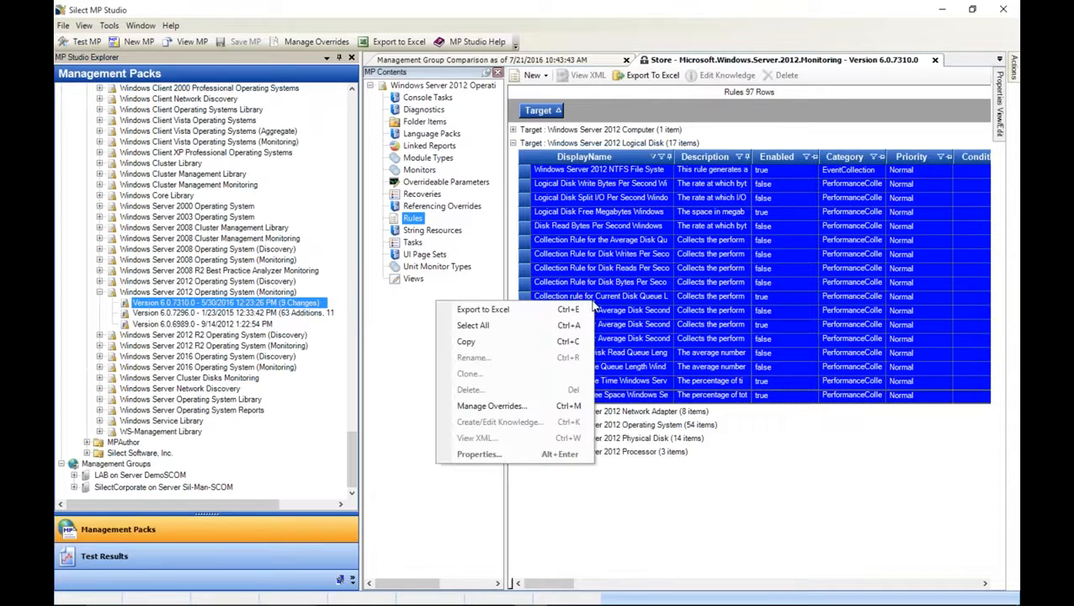
pyautogui.click(493, 406)
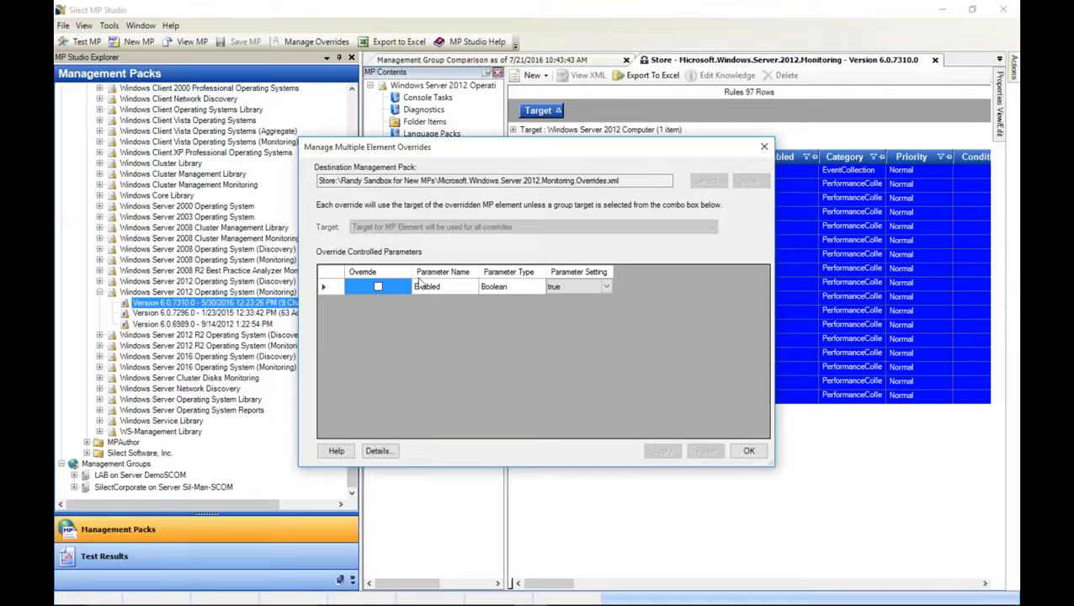
# Override Enabled to false for the selected Logical Disk rules and apply the listed changes to the overrides management pack.
pyautogui.click(378, 287)
pyautogui.click(378, 288)
pyautogui.click(590, 288)
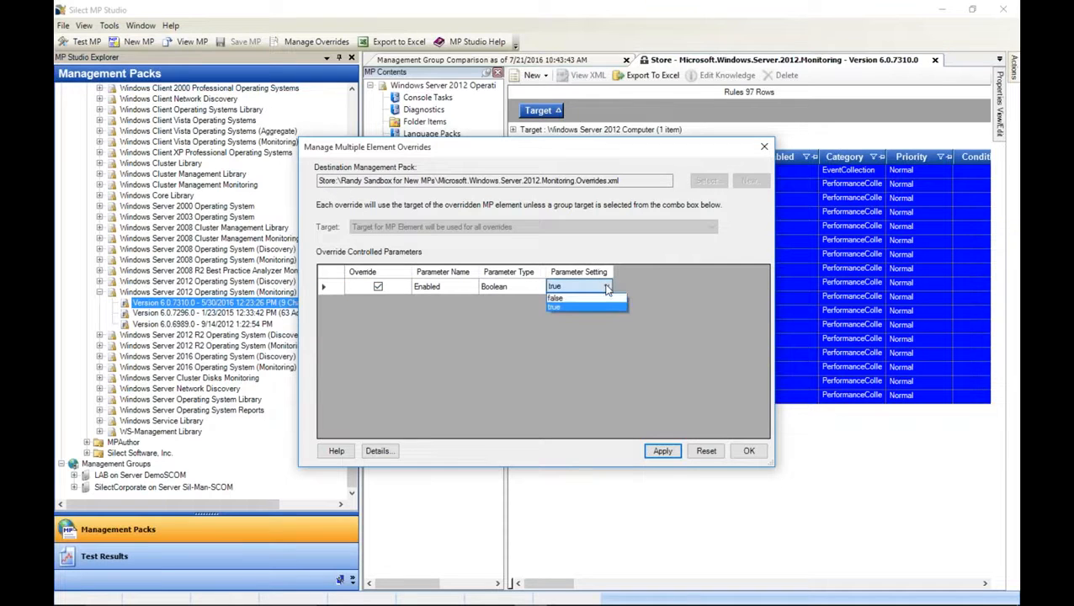
pyautogui.click(580, 299)
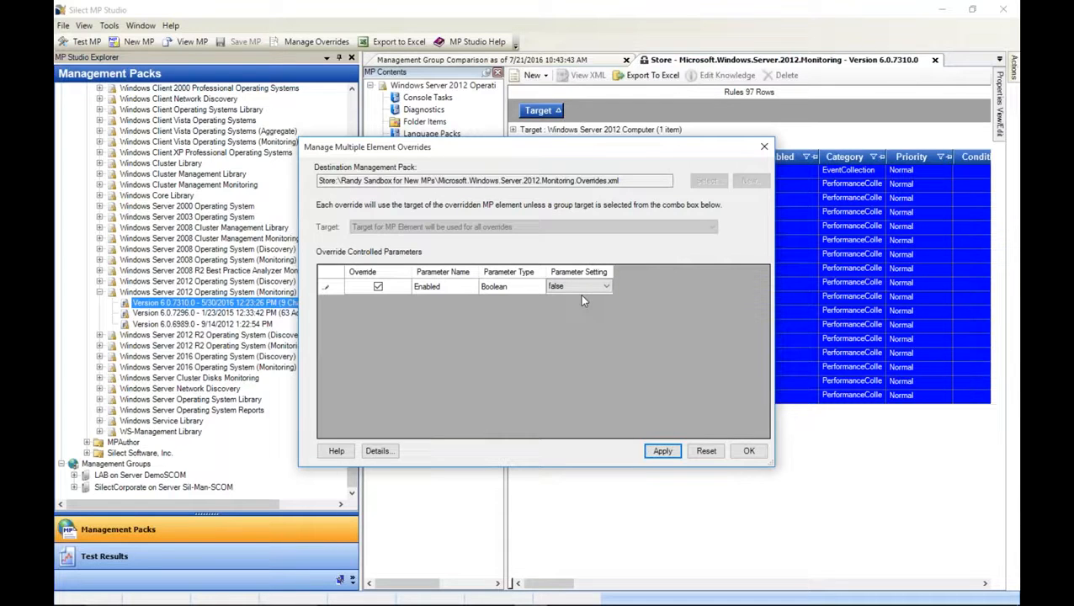
pyautogui.click(664, 451)
pyautogui.moveTo(333, 239); pyautogui.dragTo(485, 399)
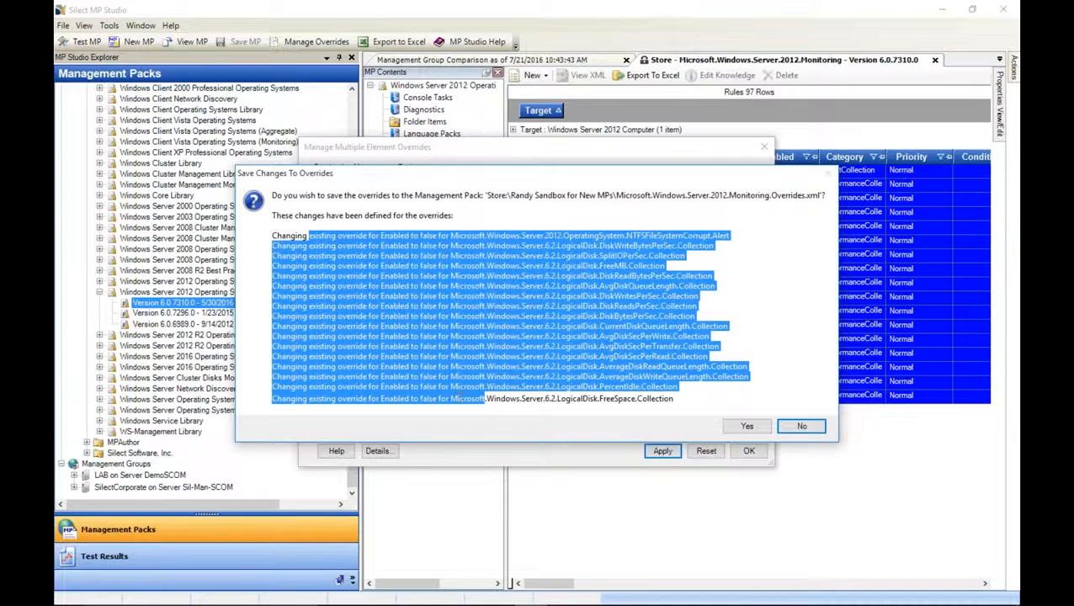
pyautogui.click(749, 427)
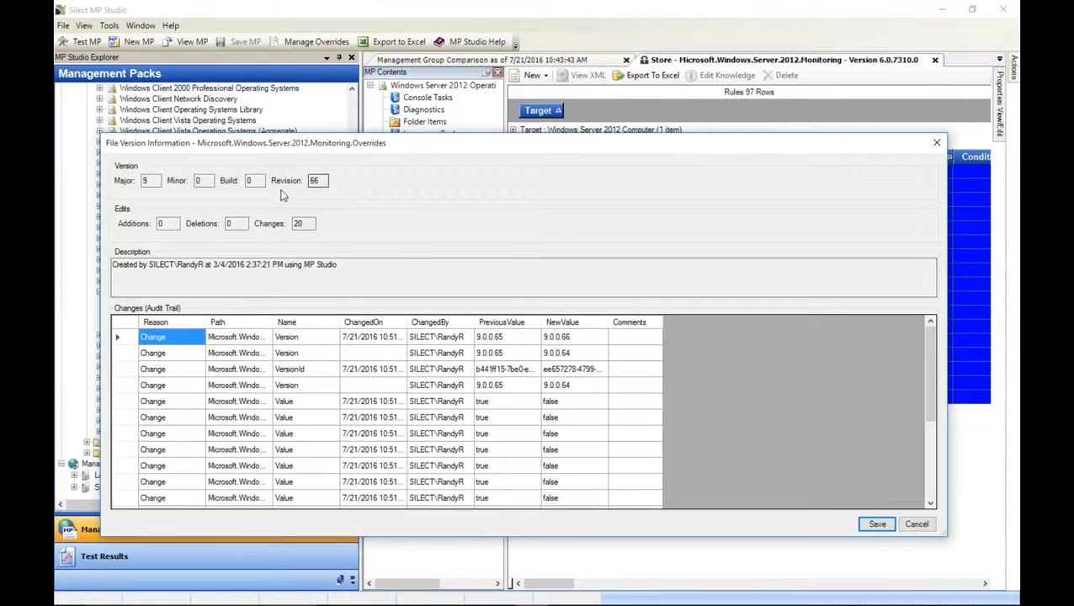
# Review the revision, change count and audit trail for the Logical Disk rule overrides, save the version, and close override management.
pyautogui.moveTo(309, 225); pyautogui.dragTo(262, 226)
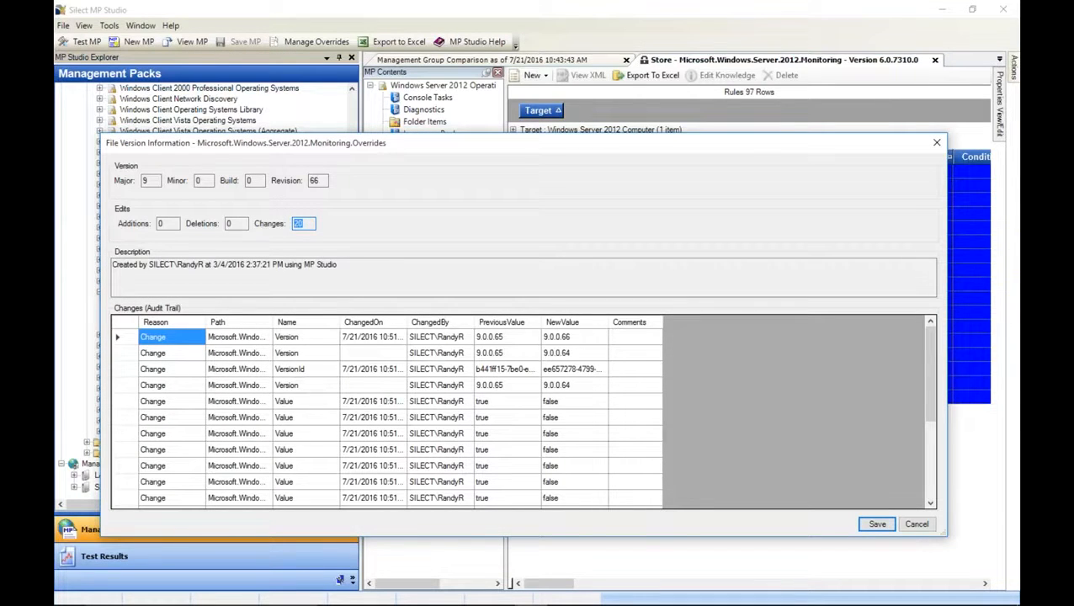
pyautogui.moveTo(325, 180); pyautogui.dragTo(313, 180)
pyautogui.click(505, 453)
pyautogui.click(556, 466)
pyautogui.click(514, 483)
pyautogui.click(877, 523)
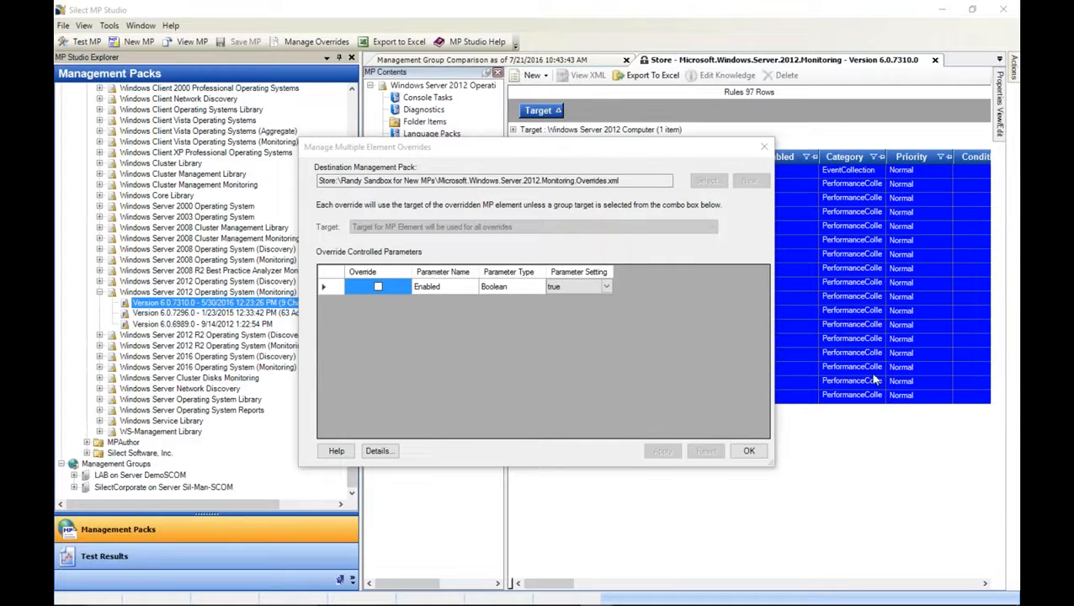
pyautogui.click(766, 146)
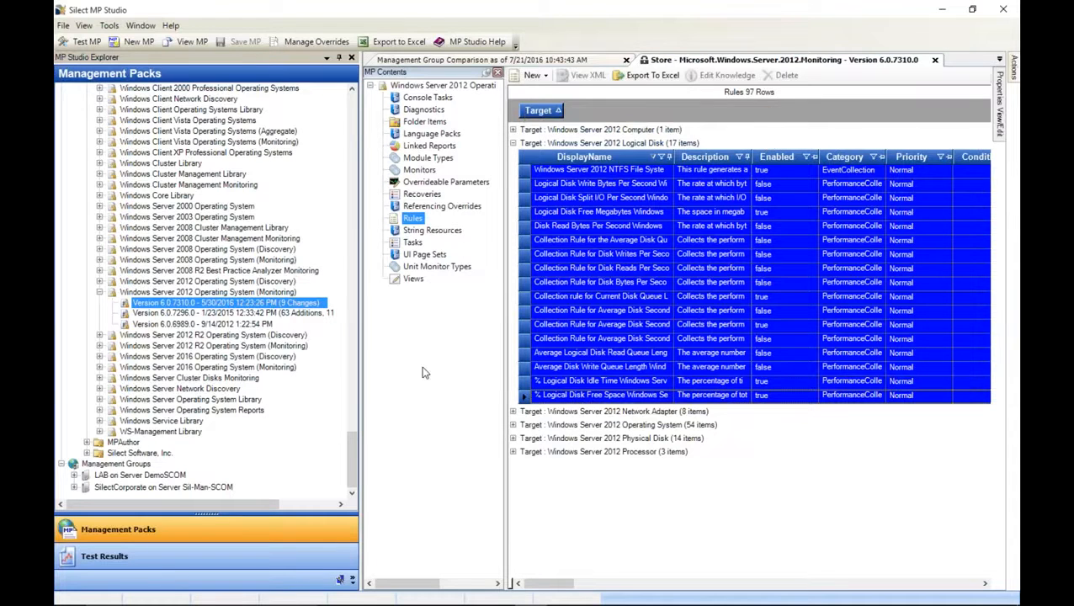
# Open override management for all monitors in the Windows Server 2012 Operating System (Monitoring) pack.
pyautogui.click(418, 171)
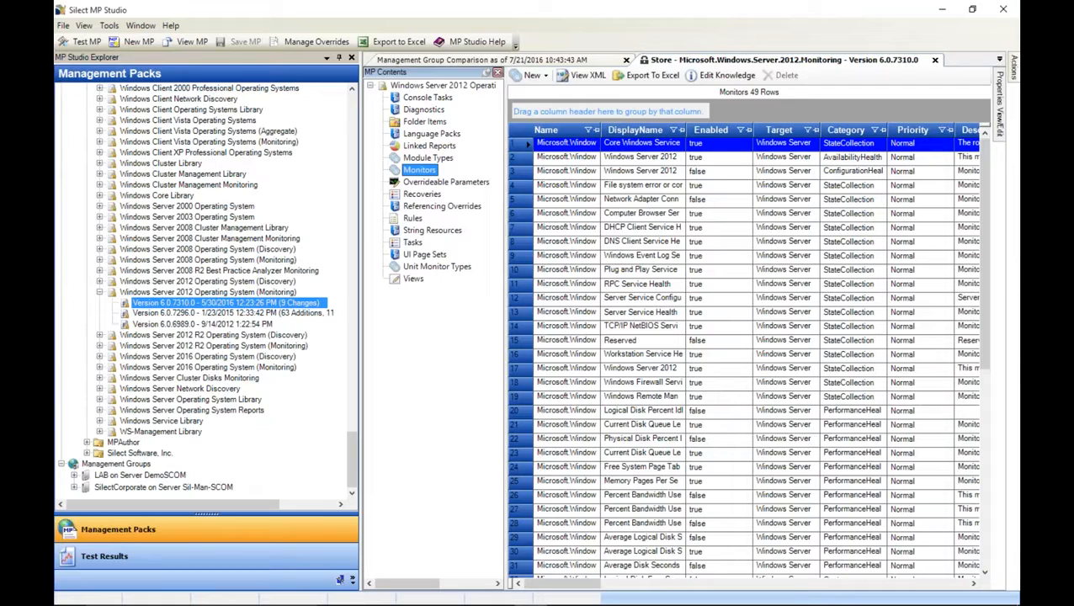
pyautogui.rightClick(703, 201)
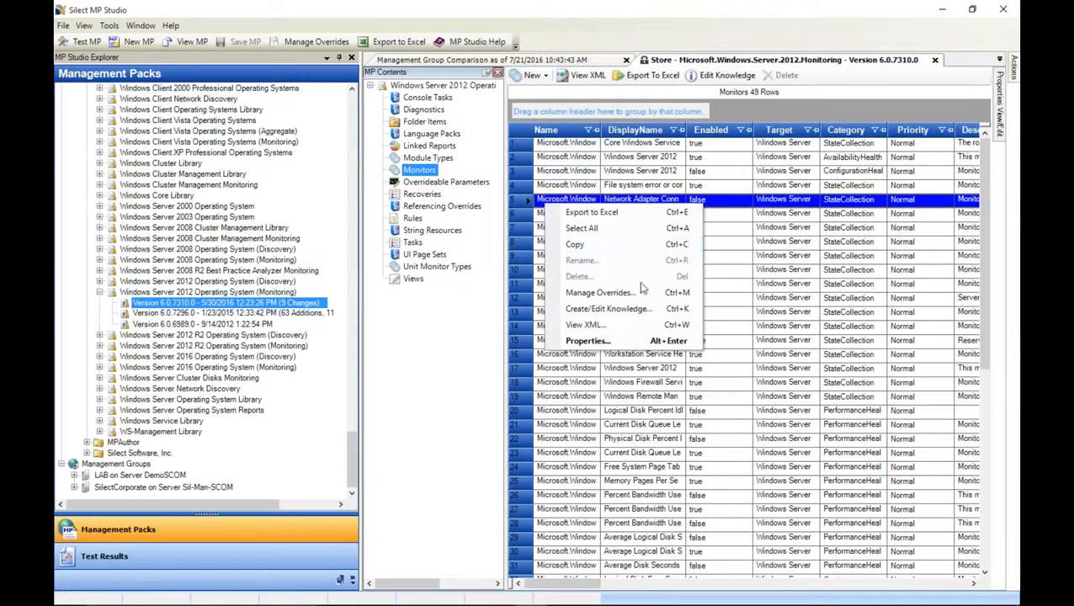
pyautogui.click(644, 228)
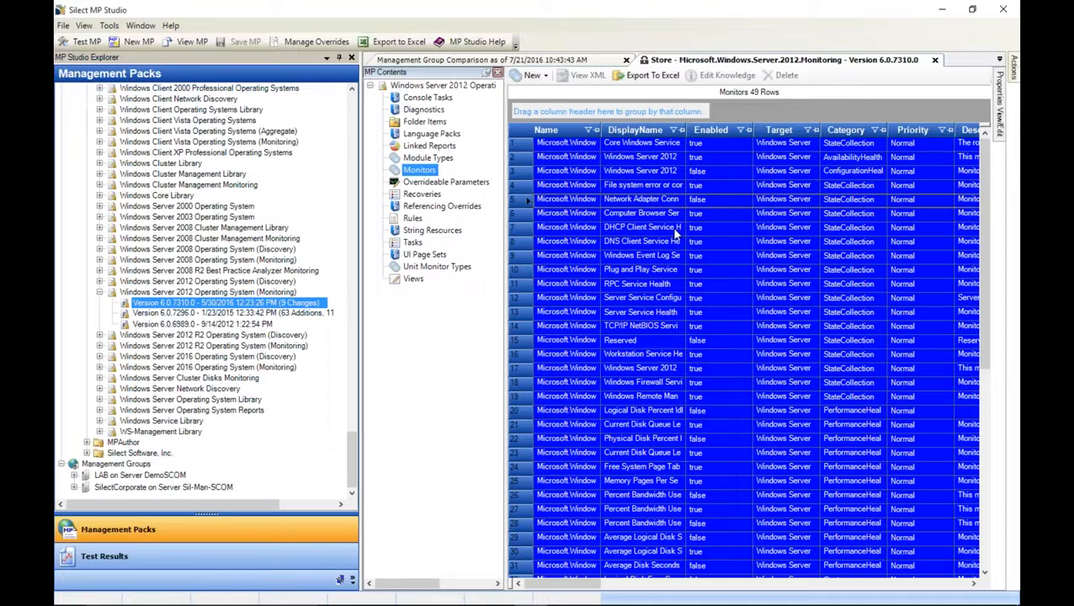
pyautogui.rightClick(674, 235)
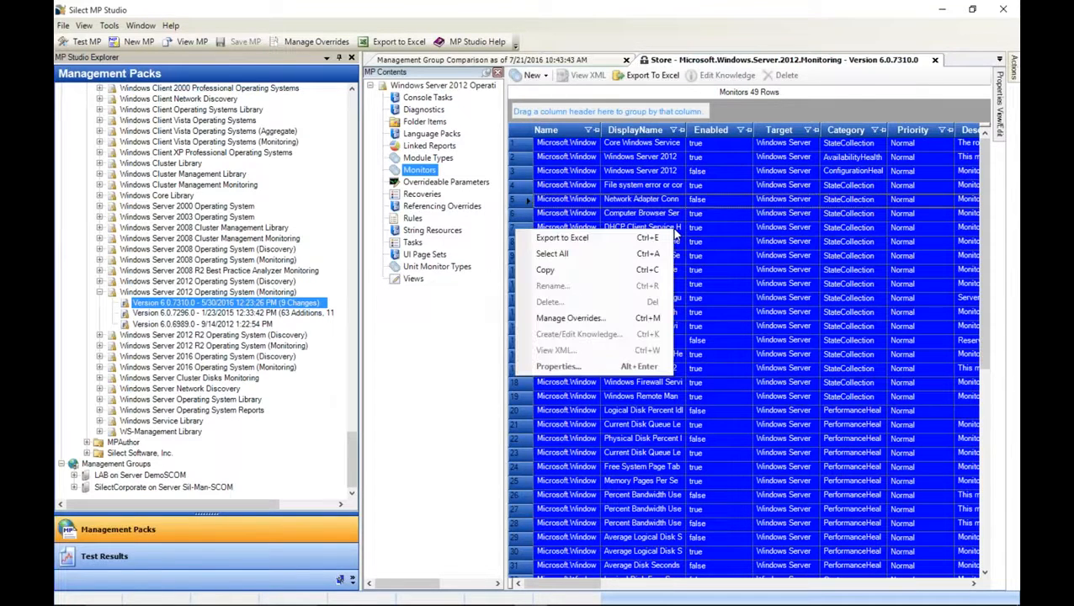
pyautogui.click(613, 319)
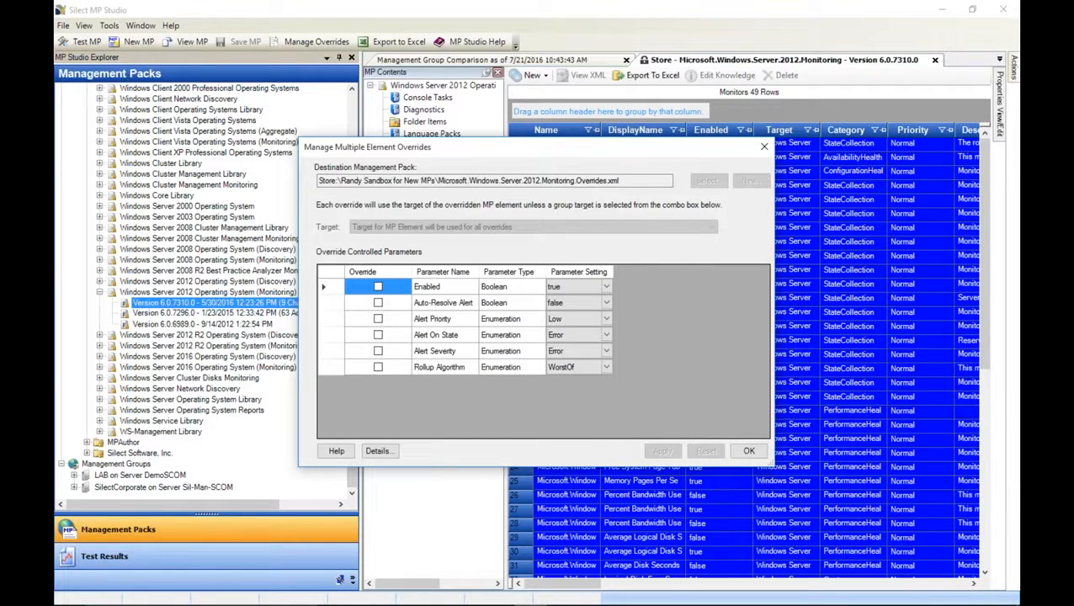
# Override Auto-Resolve Alert to true for all the monitors and apply the listed changes to the overrides management pack.
pyautogui.click(379, 309)
pyautogui.click(379, 309)
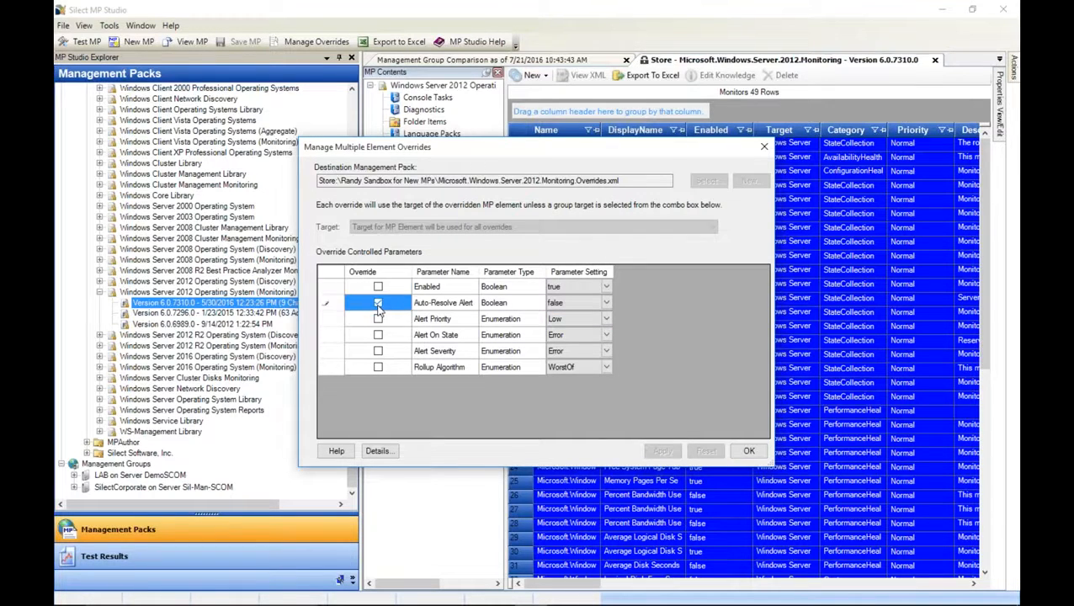
pyautogui.click(605, 302)
pyautogui.click(604, 302)
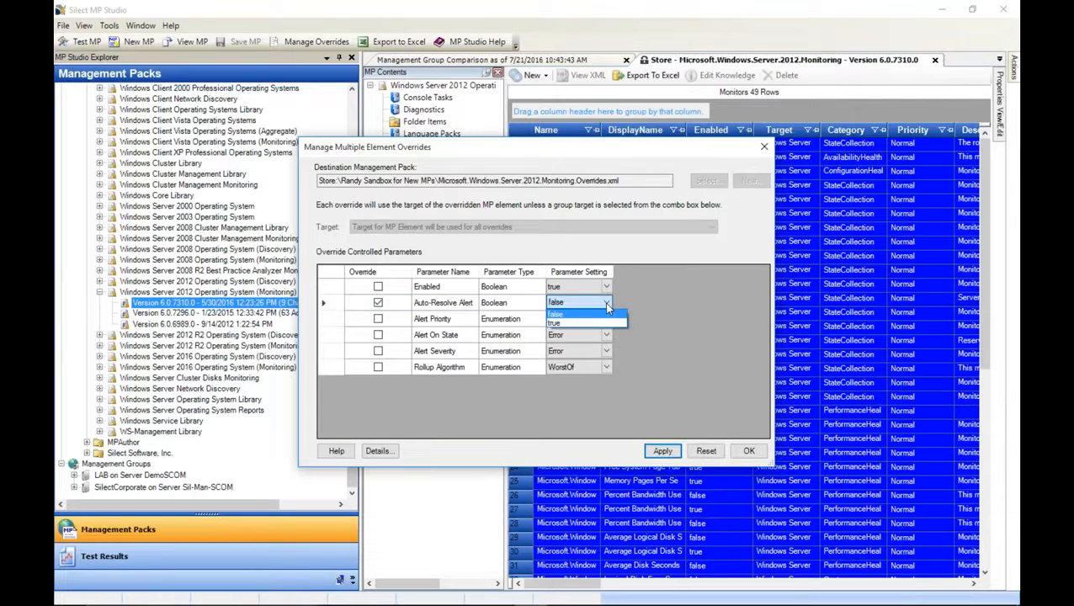
pyautogui.click(572, 324)
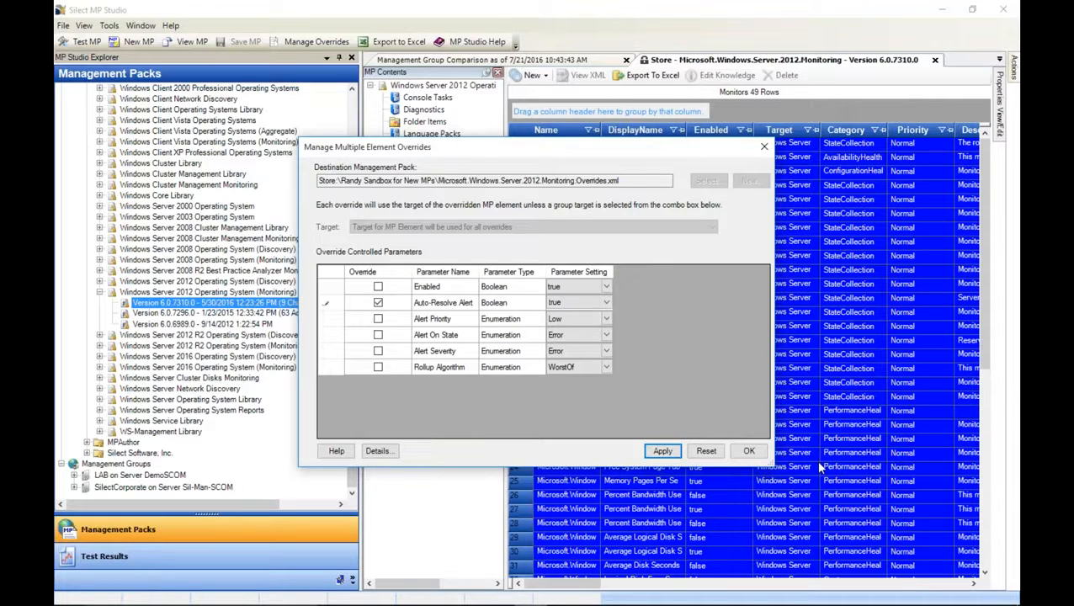
pyautogui.click(665, 452)
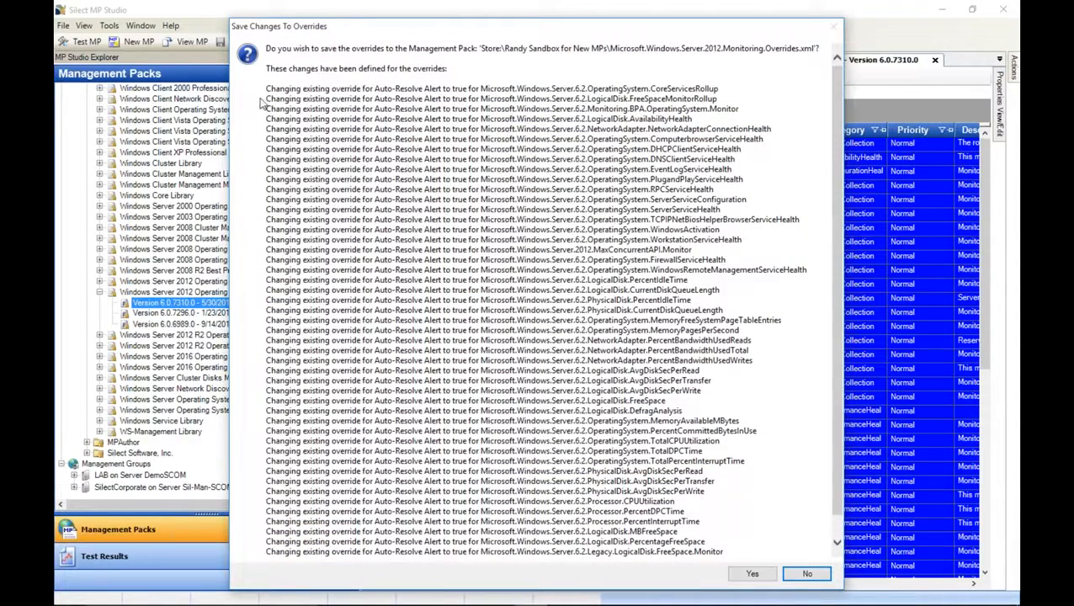
pyautogui.click(750, 575)
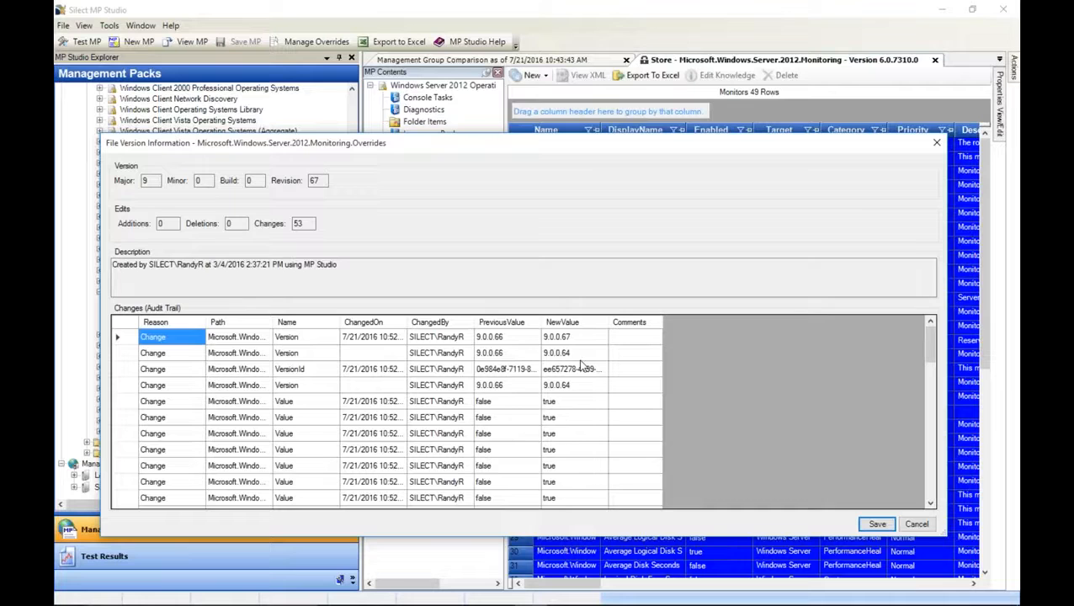
# Review the change count and audit trail entries for the monitor overrides, save the version, and close override management.
pyautogui.doubleClick(298, 223)
pyautogui.click(315, 355)
pyautogui.click(317, 375)
pyautogui.click(317, 388)
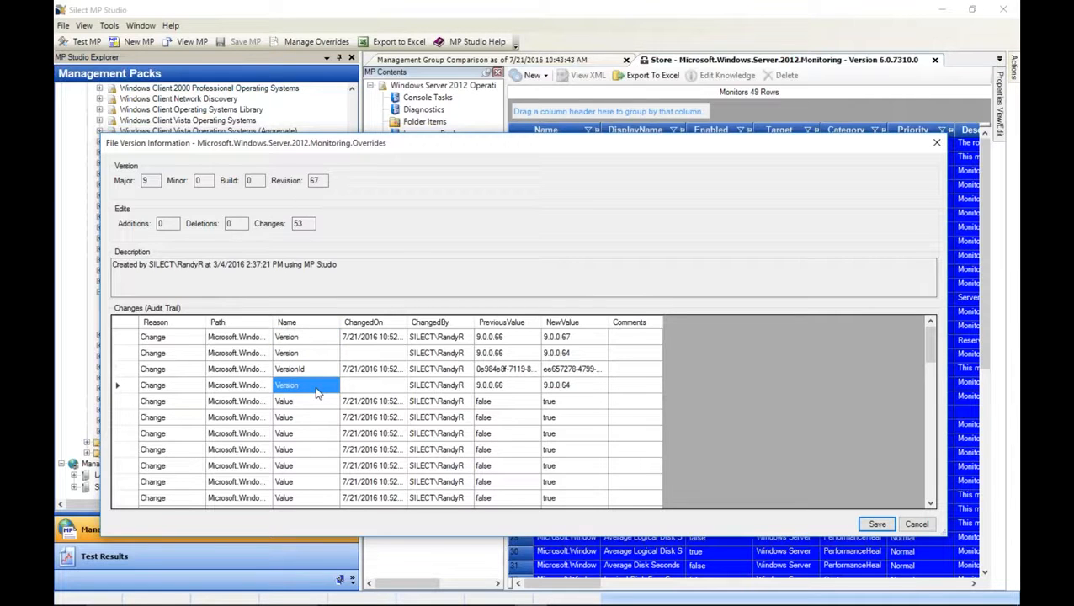
pyautogui.click(521, 418)
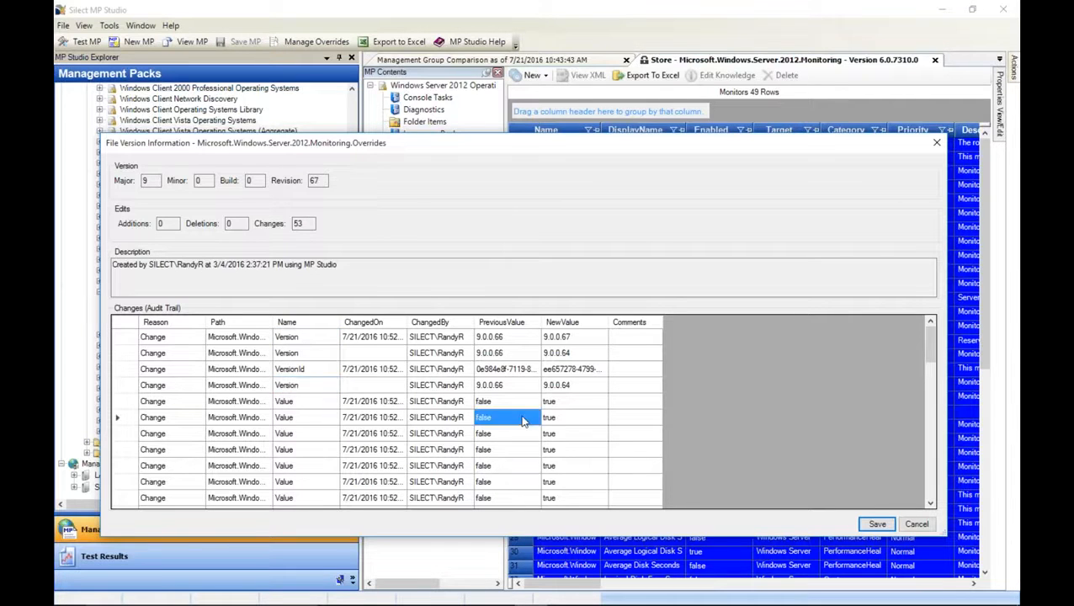
pyautogui.click(877, 524)
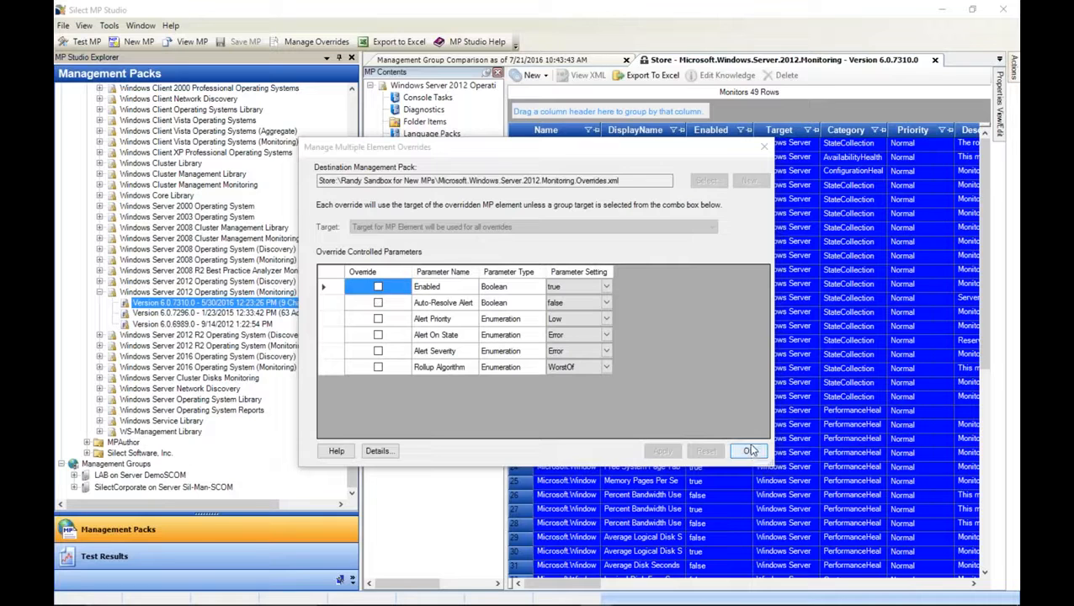
pyautogui.click(748, 451)
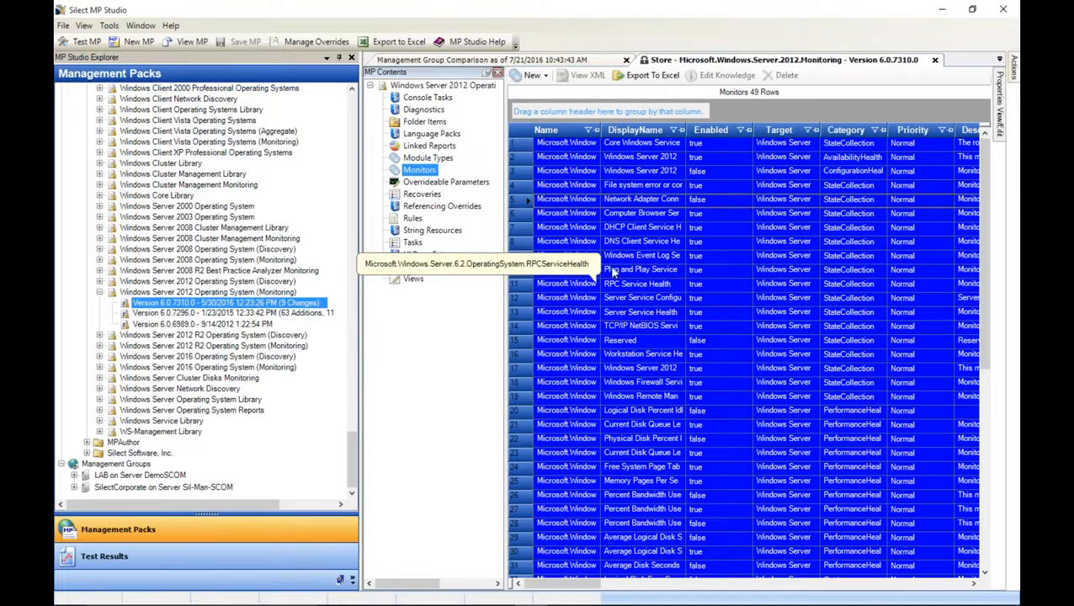
# Clear the selection of all monitors and group the monitors list by Target.
pyautogui.click(791, 214)
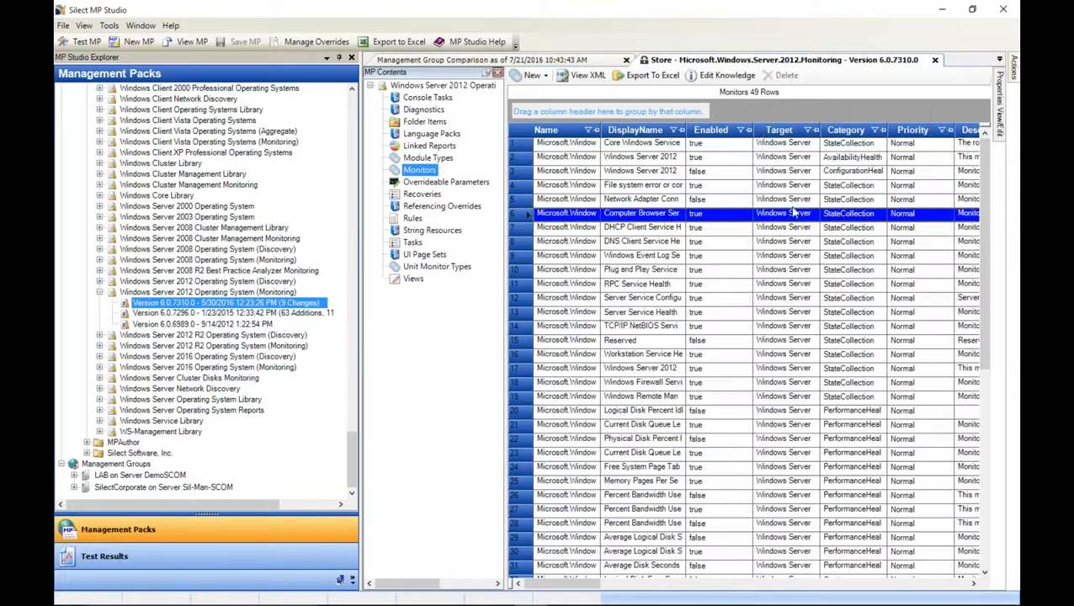
pyautogui.moveTo(614, 111); pyautogui.dragTo(613, 114)
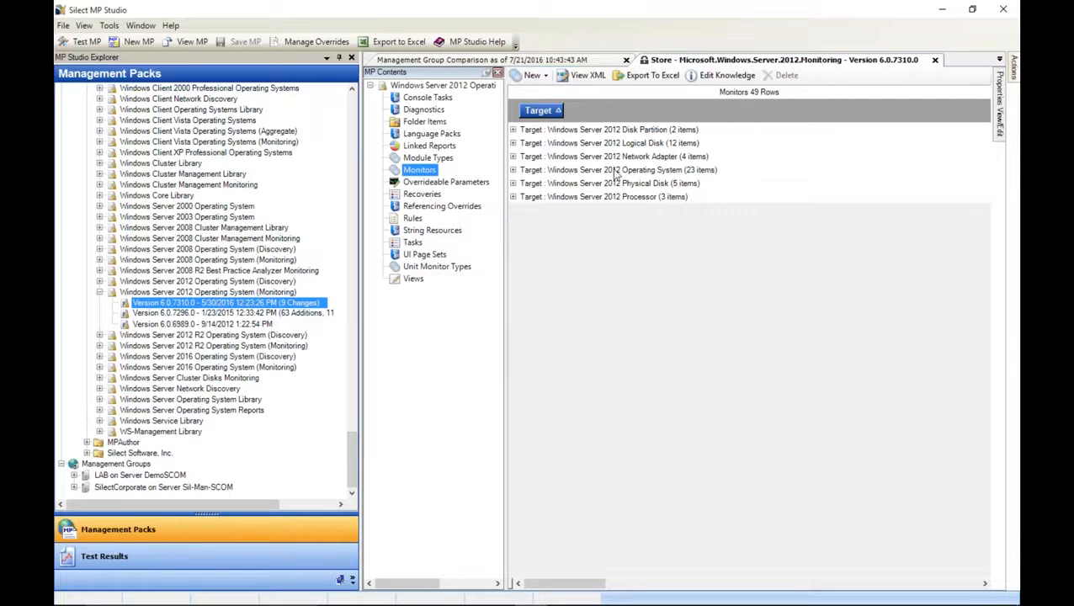
# Open override management for the first ten monitors in the Windows Server 2012 Logical Disk group.
pyautogui.click(514, 144)
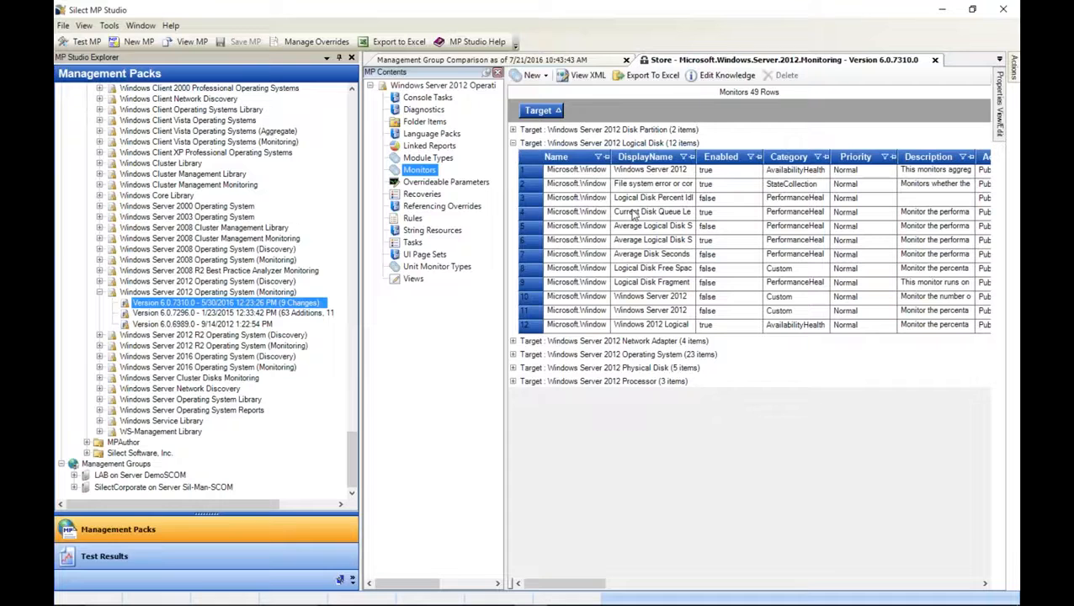
pyautogui.click(630, 175)
pyautogui.moveTo(629, 175); pyautogui.dragTo(630, 300)
pyautogui.rightClick(653, 237)
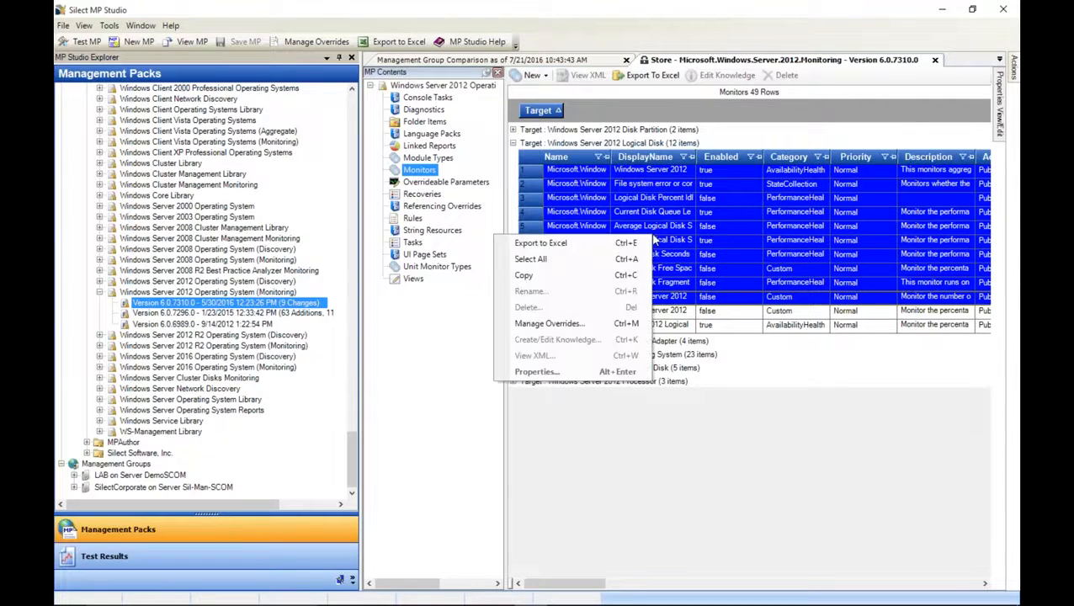
pyautogui.click(578, 325)
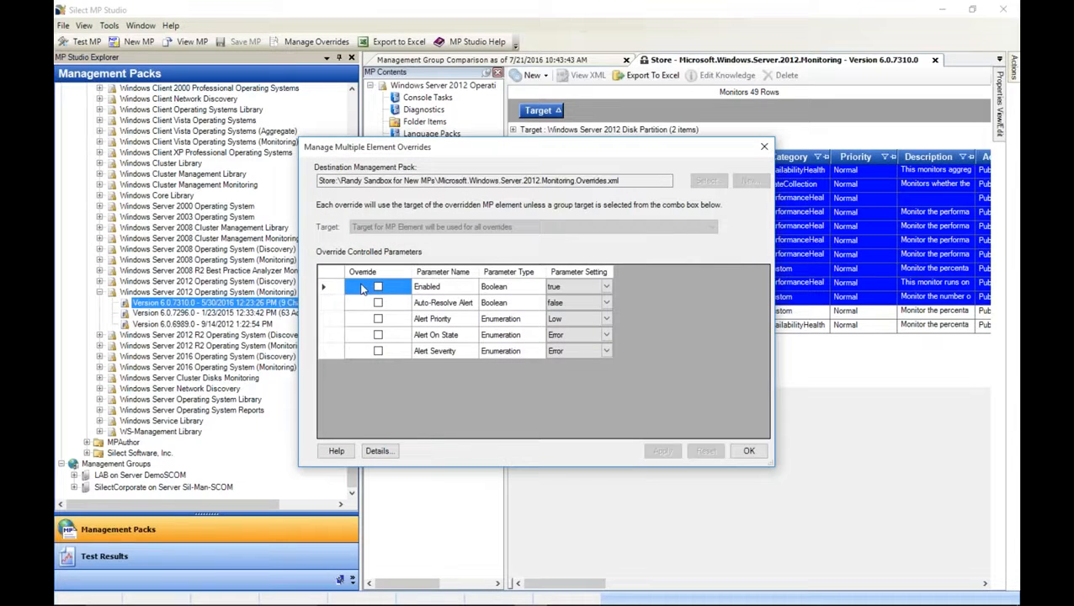
# Mark Enabled, Auto-Resolve Alert, Alert Priority, Alert On State and Alert Severity for override on the selected logical disk monitors.
pyautogui.click(378, 287)
pyautogui.click(378, 303)
pyautogui.click(378, 319)
pyautogui.click(378, 335)
pyautogui.click(378, 351)
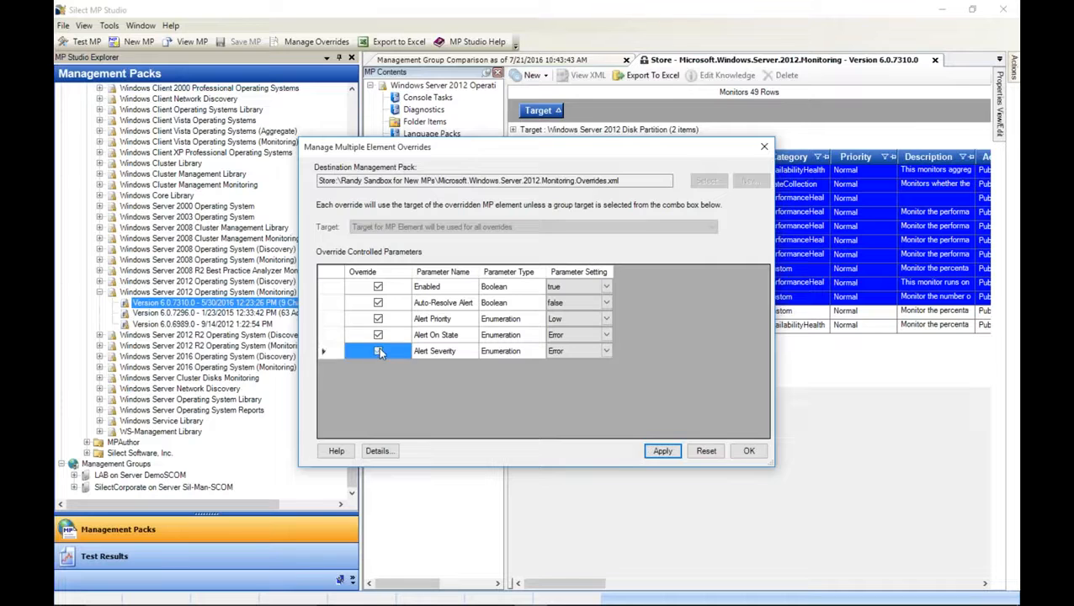
# Set Enabled to false, Auto-Resolve Alert to true, Alert Priority to Normal, Alert On State to Success and Alert Severity to Information.
pyautogui.click(607, 287)
pyautogui.click(607, 287)
pyautogui.click(601, 309)
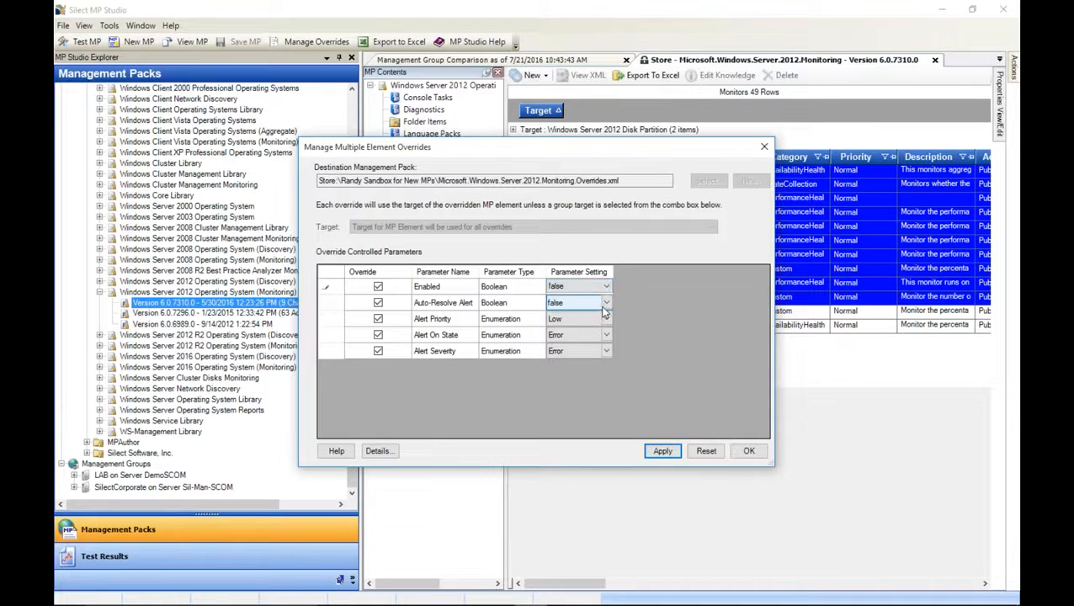
pyautogui.click(605, 305)
pyautogui.click(607, 321)
pyautogui.click(607, 322)
pyautogui.click(601, 335)
pyautogui.click(606, 335)
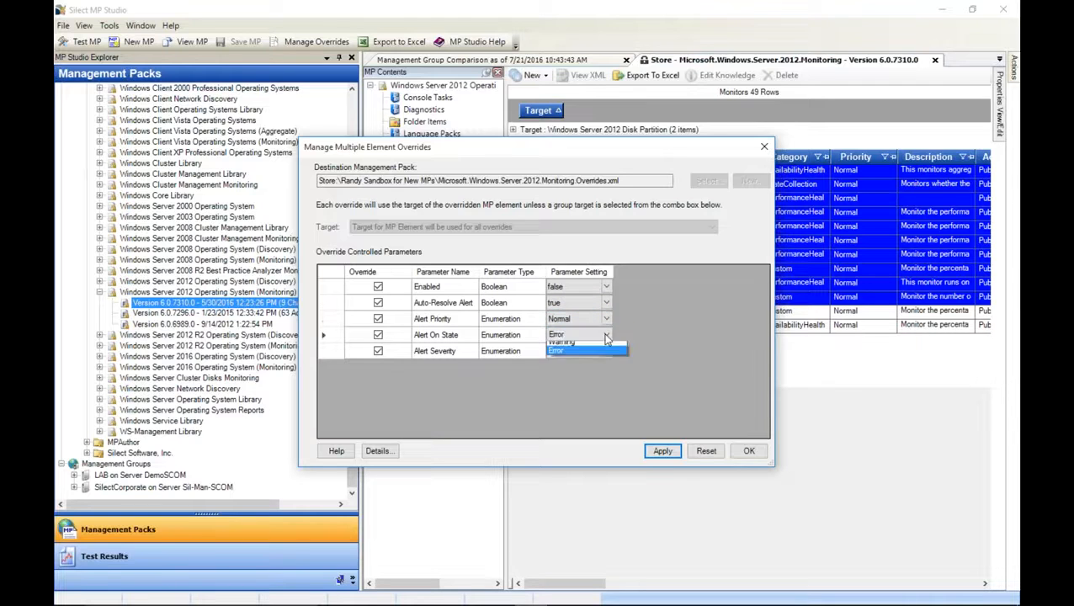
pyautogui.click(573, 346)
pyautogui.click(606, 351)
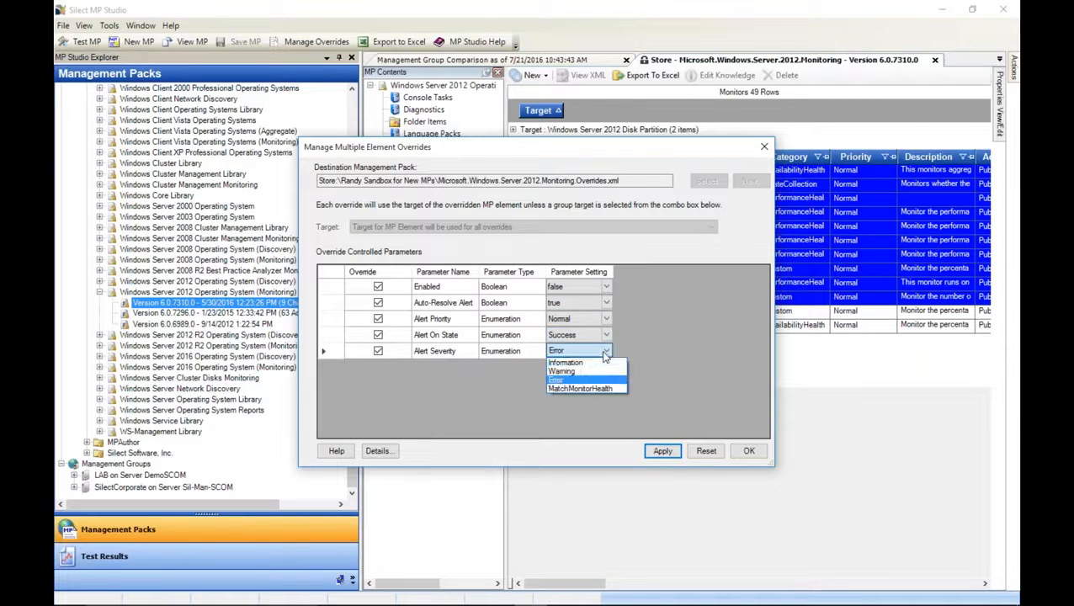
pyautogui.click(592, 362)
# Apply the logical disk overrides, review their change list and audit trail, save the new version, and close override management.
pyautogui.click(661, 451)
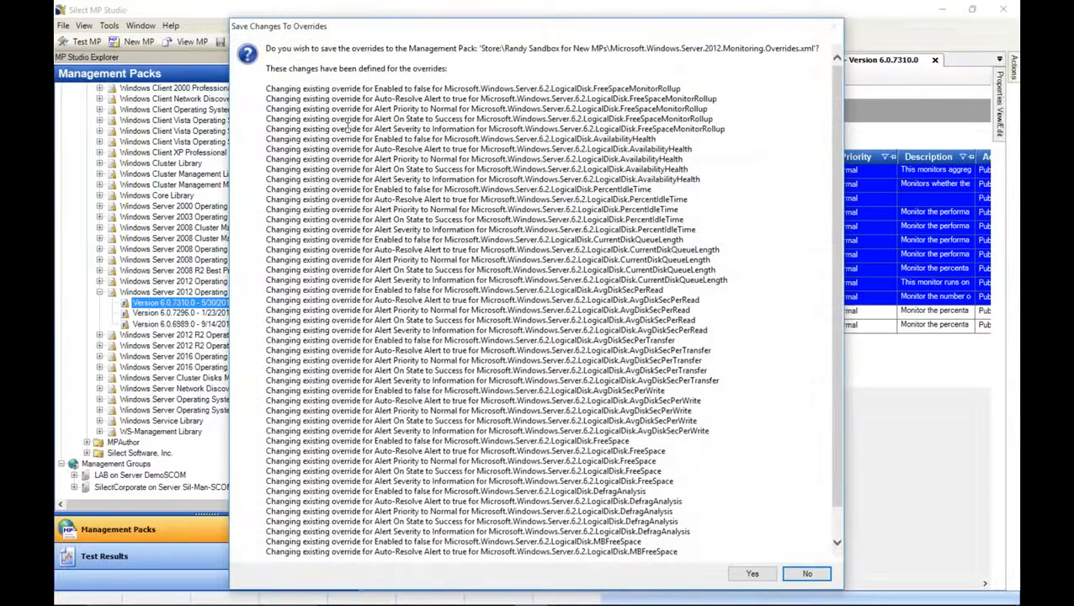
pyautogui.moveTo(348, 124); pyautogui.dragTo(460, 410)
pyautogui.click(761, 577)
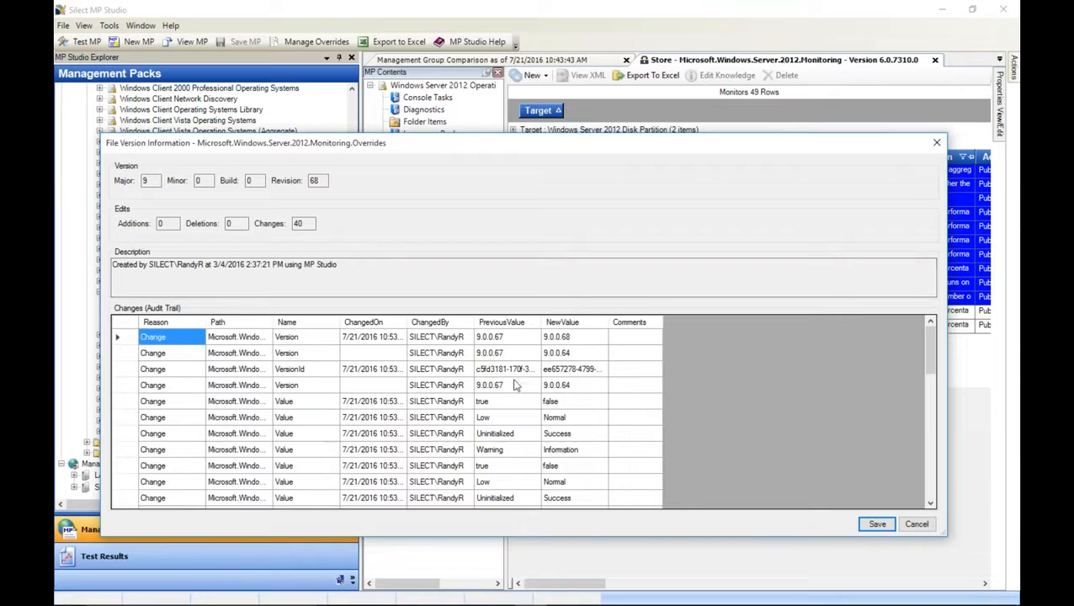
pyautogui.moveTo(516, 385); pyautogui.dragTo(540, 461)
pyautogui.click(877, 524)
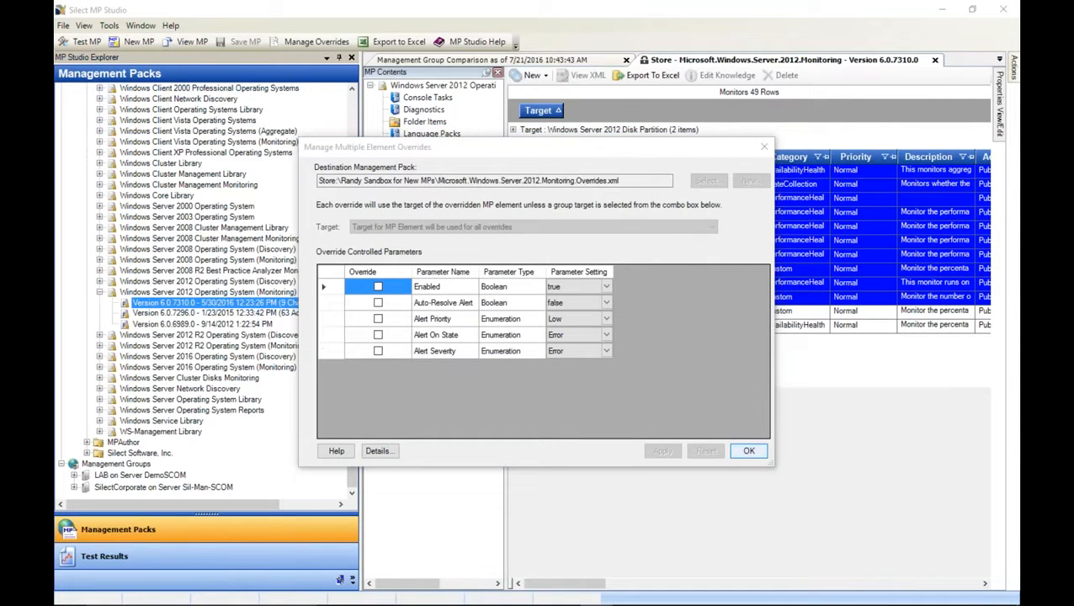
pyautogui.click(754, 450)
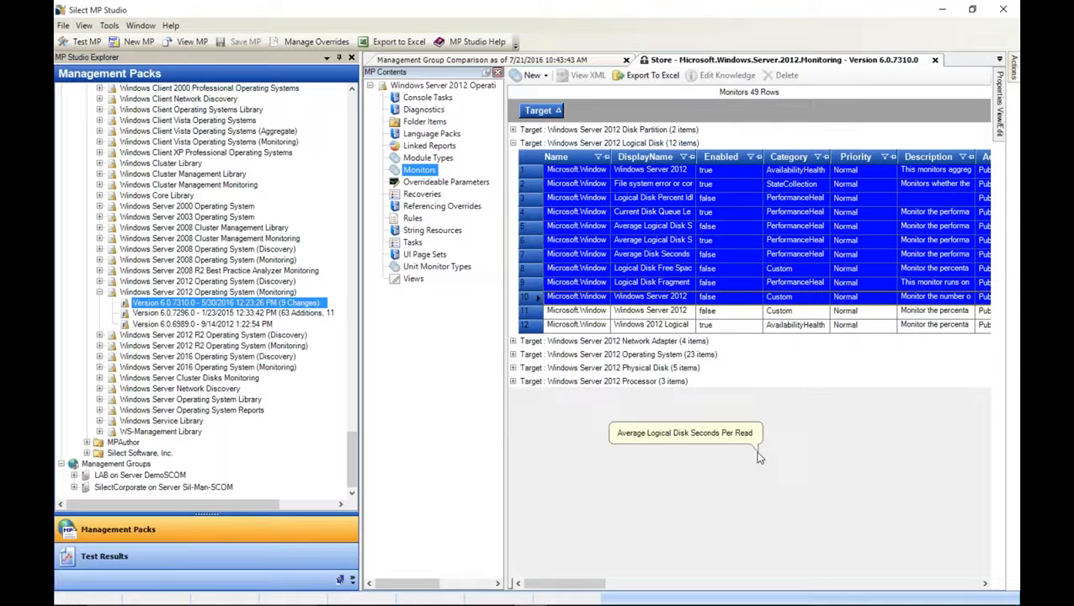
# Open version 9.0.0.68 of Microsoft Windows Server 2012 Monitoring Overrides from the sandbox folder in the store and list its overrides.
pyautogui.moveTo(599, 604)
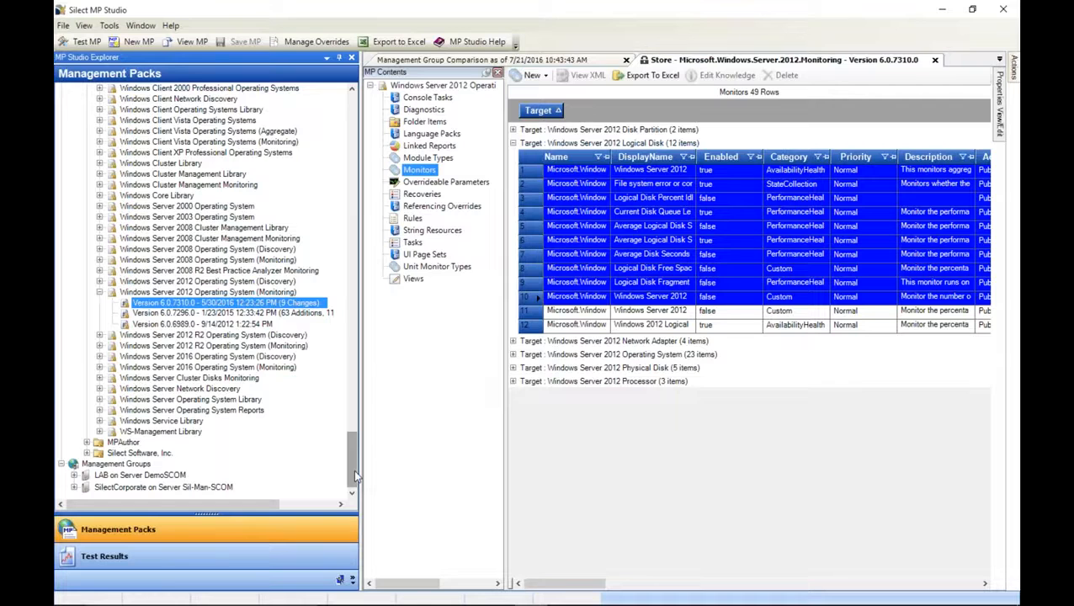
pyautogui.moveTo(353, 469); pyautogui.dragTo(356, 118)
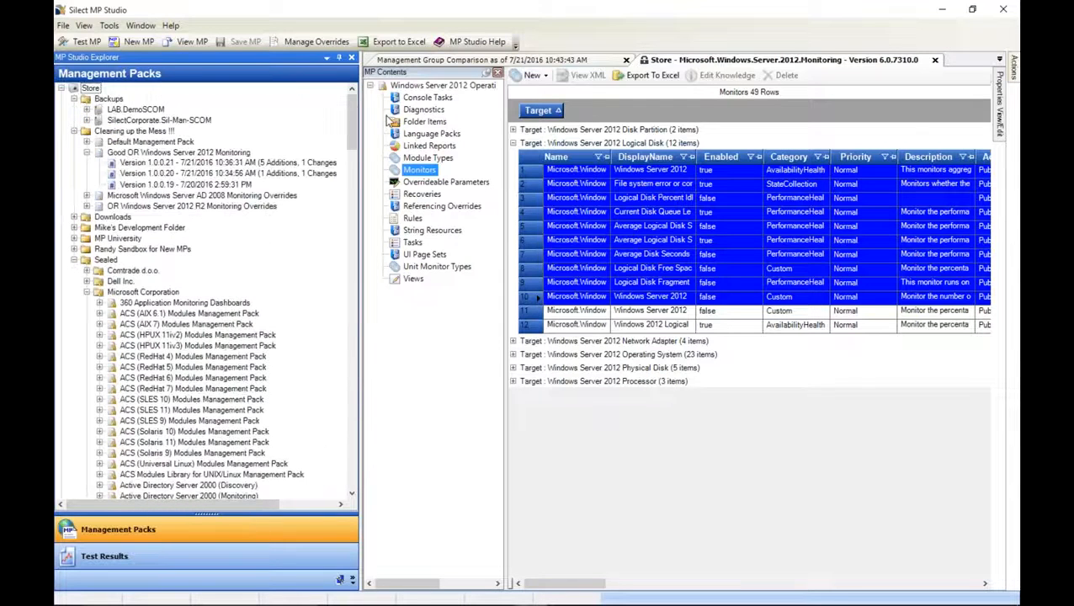
pyautogui.click(86, 292)
pyautogui.click(74, 259)
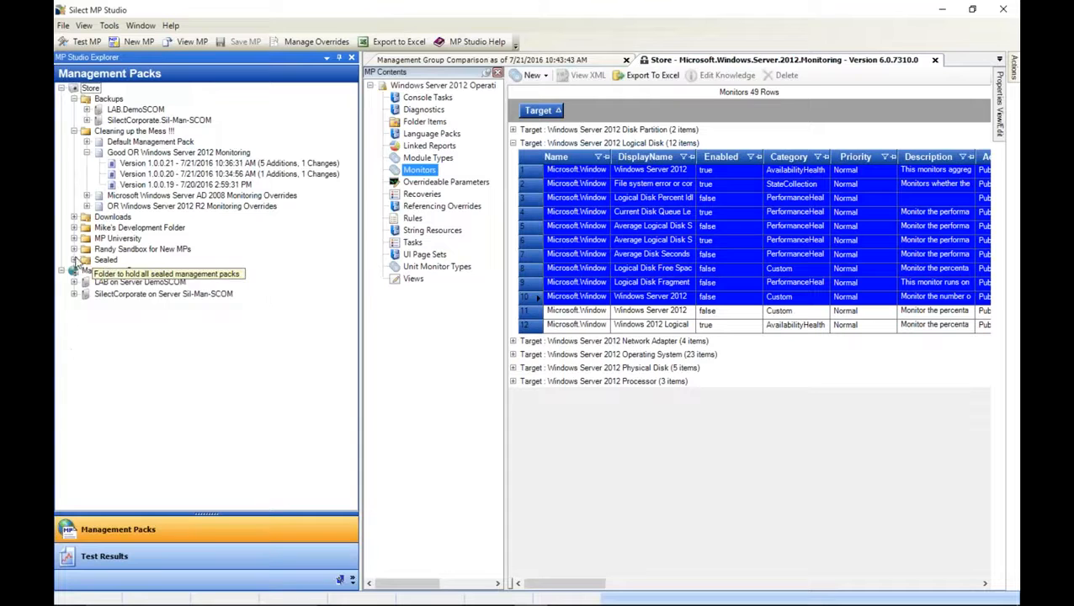
pyautogui.click(74, 249)
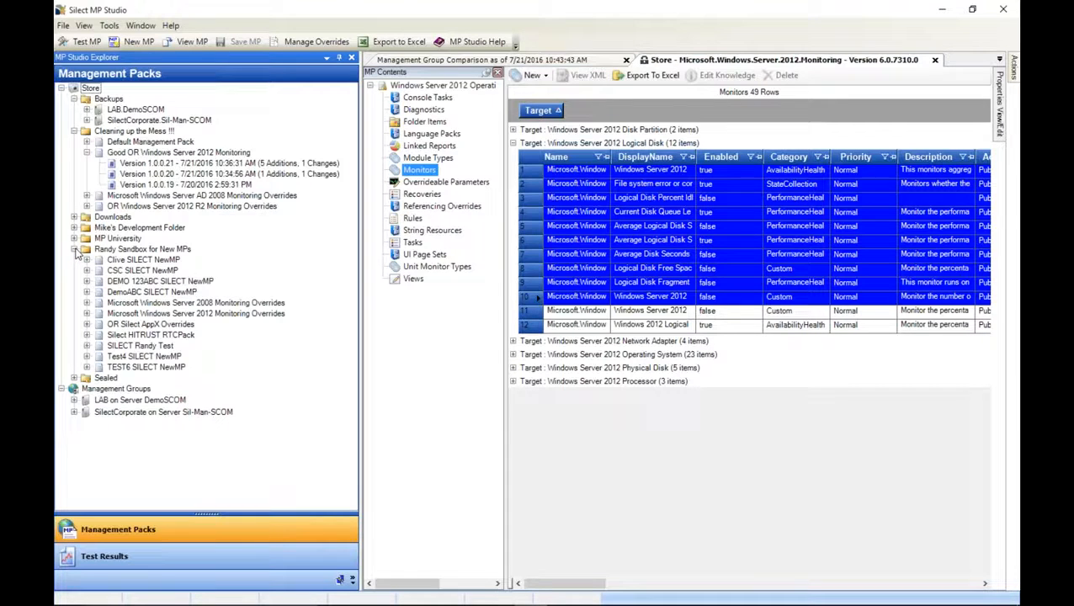
pyautogui.click(86, 313)
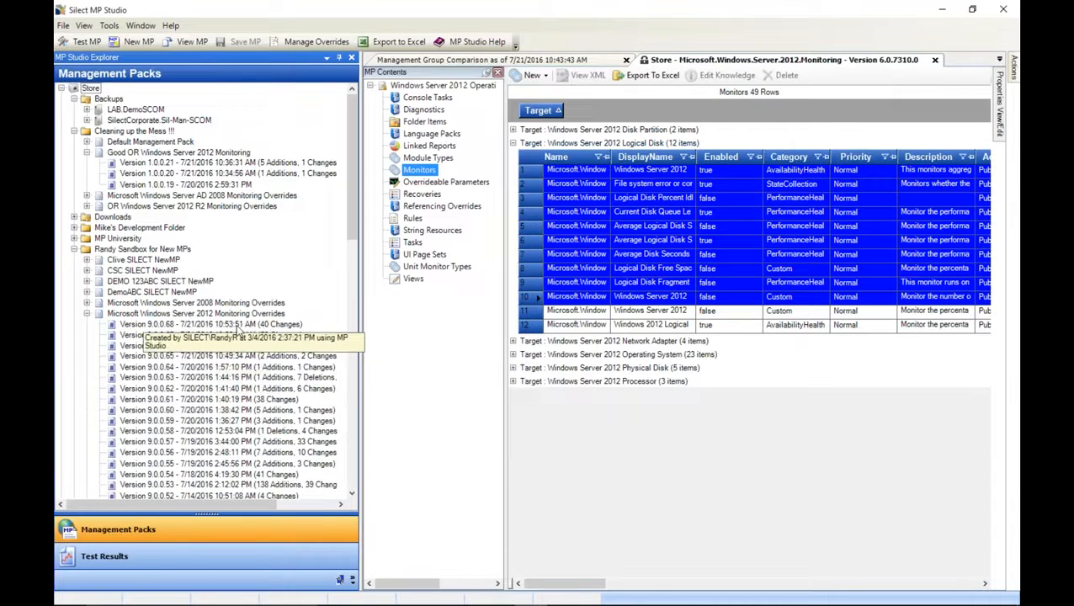
pyautogui.click(239, 327)
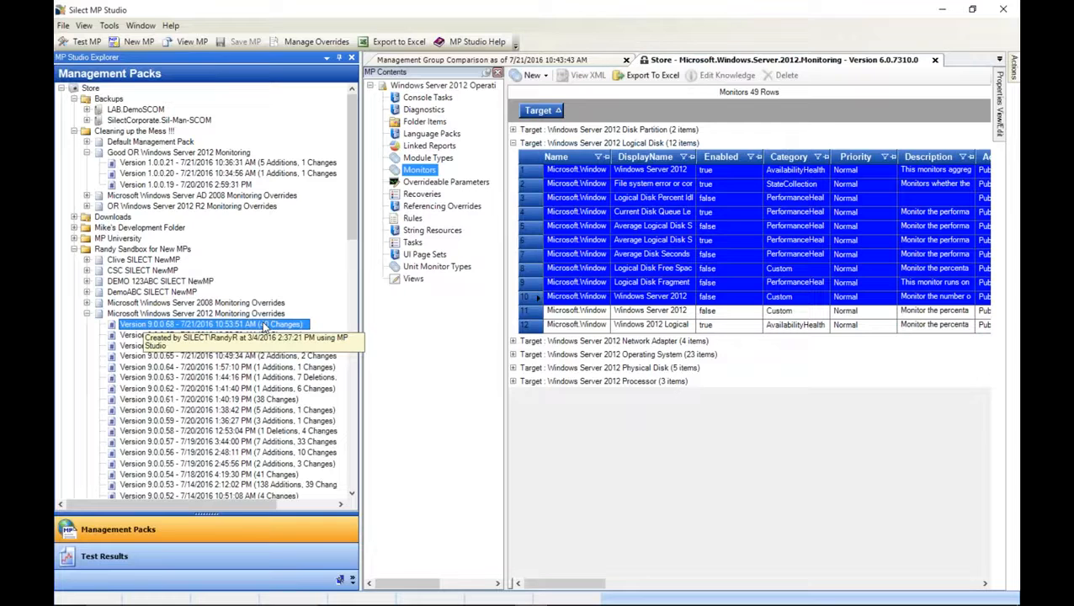
pyautogui.doubleClick(135, 327)
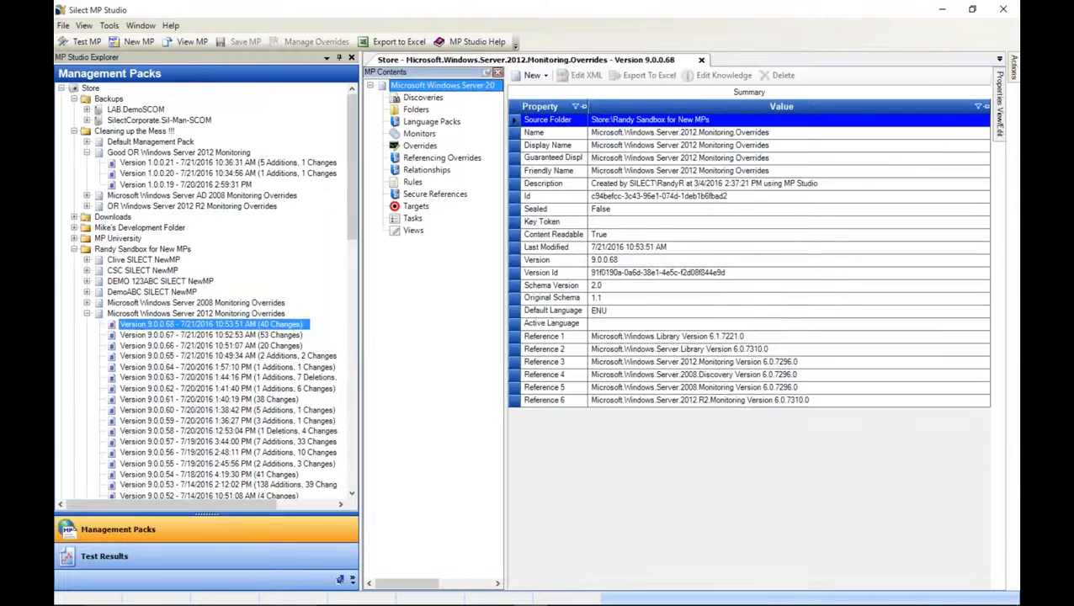
pyautogui.click(420, 146)
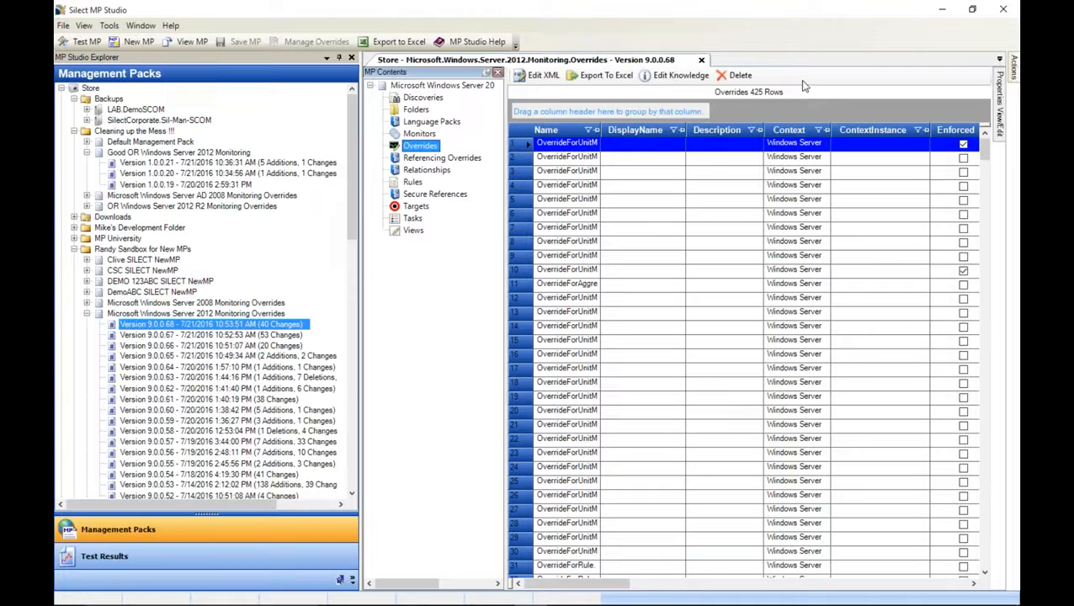
# Edit the override in row 7, setting the Windows Server 2012 Network Adapter Threshold value to 200.
pyautogui.rightClick(652, 231)
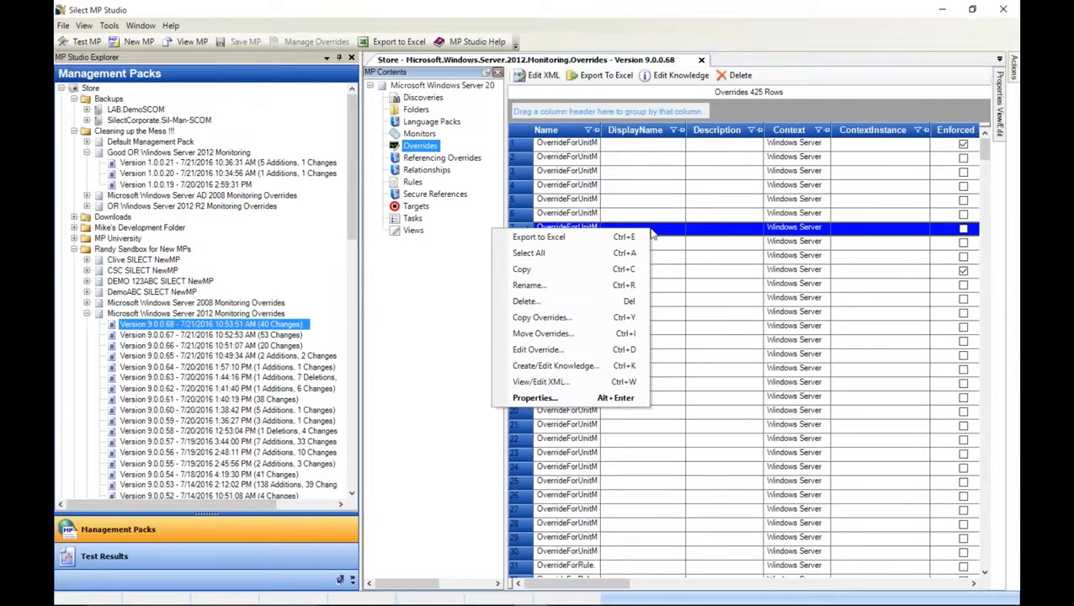
pyautogui.click(579, 351)
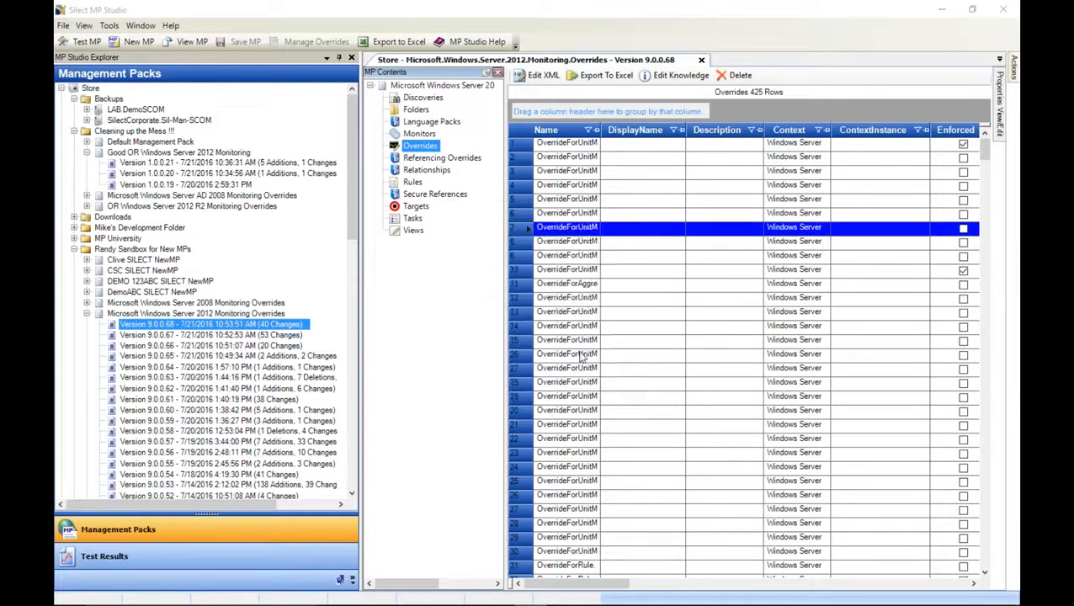
pyautogui.click(484, 314)
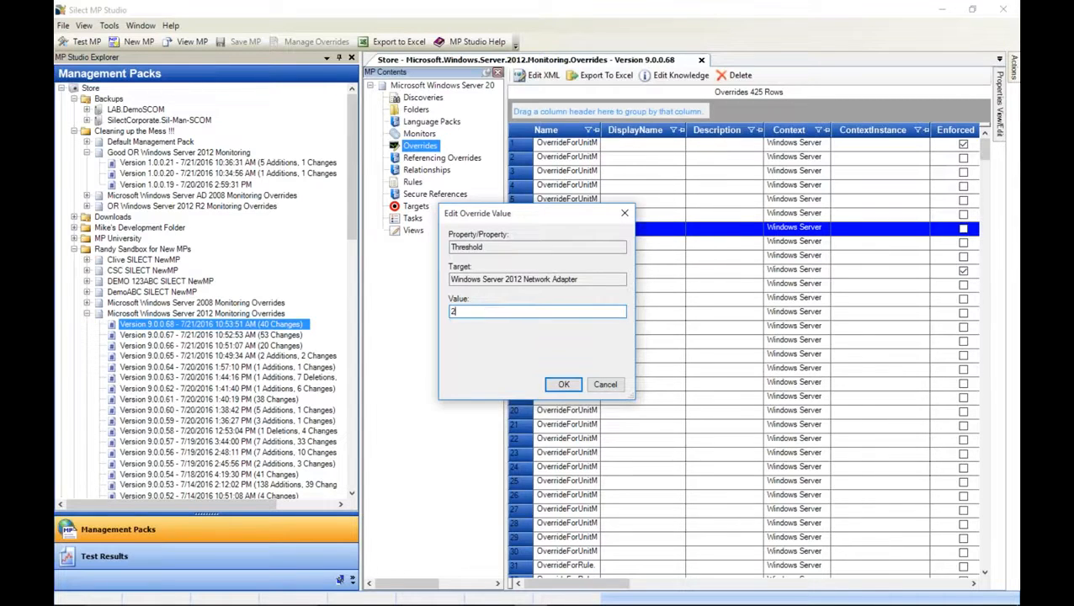
pyautogui.click(562, 384)
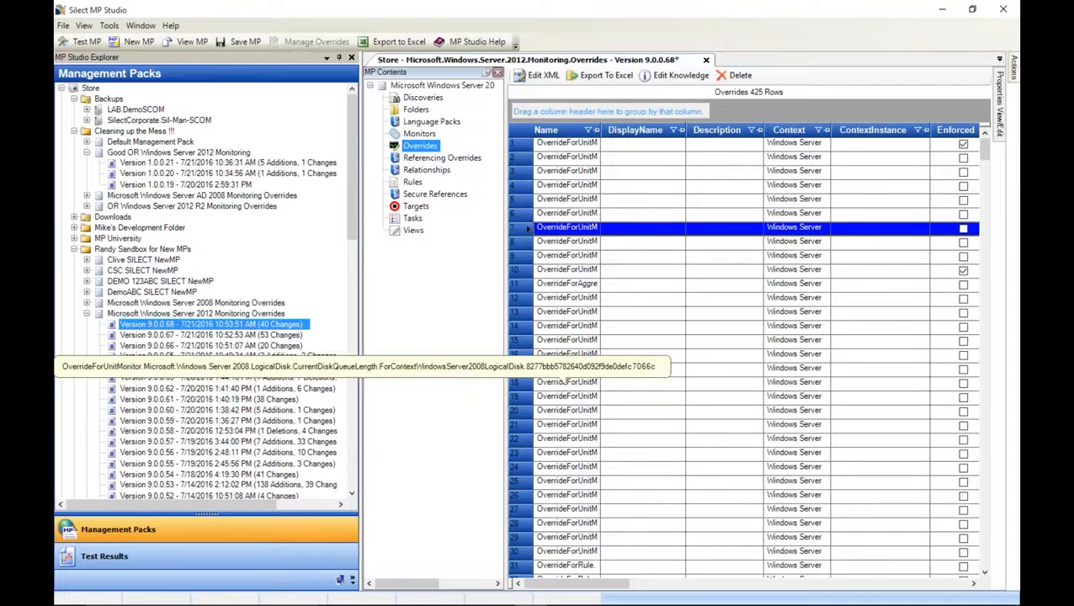
# Delete the overrides in rows 16 to 23 from the overrides management pack.
pyautogui.moveTo(609, 354); pyautogui.dragTo(648, 457)
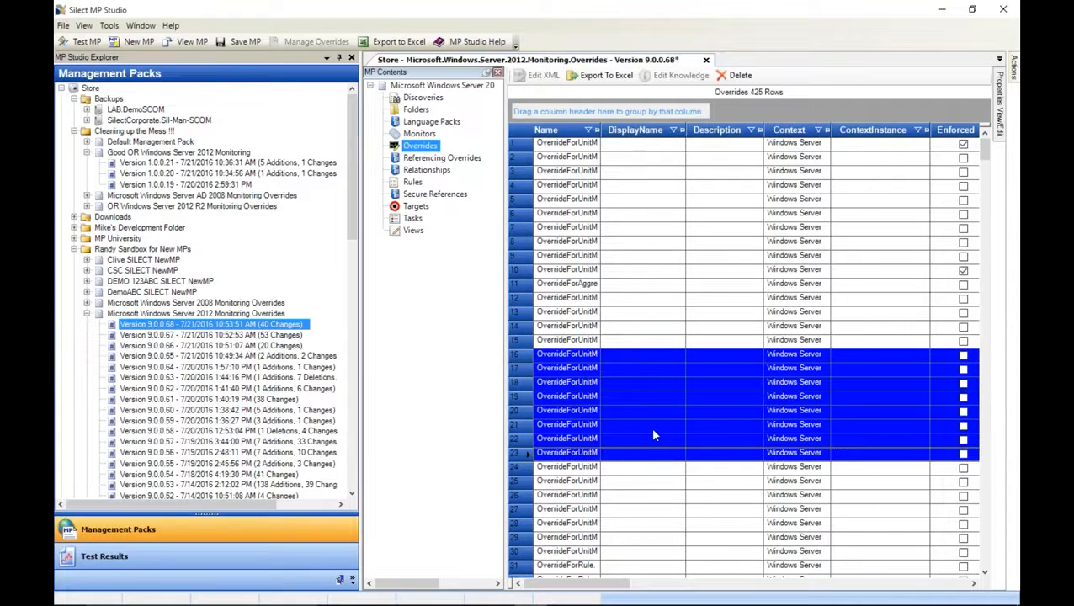
pyautogui.rightClick(653, 434)
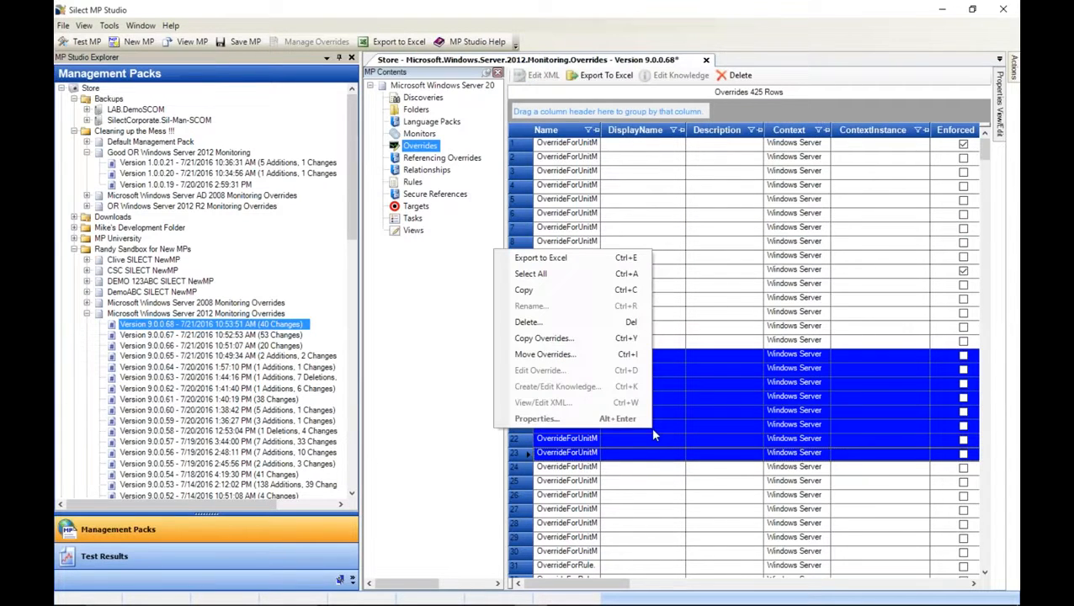
pyautogui.click(570, 323)
pyautogui.click(566, 327)
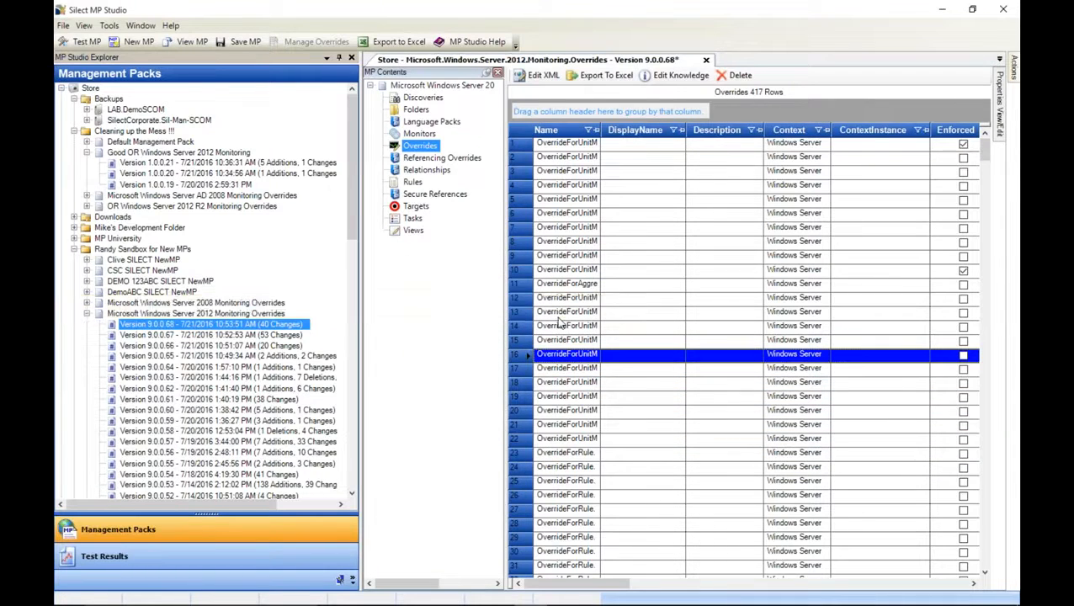
# Set Enforced to True in the properties of the unit monitor override in row 16.
pyautogui.moveTo(998, 108)
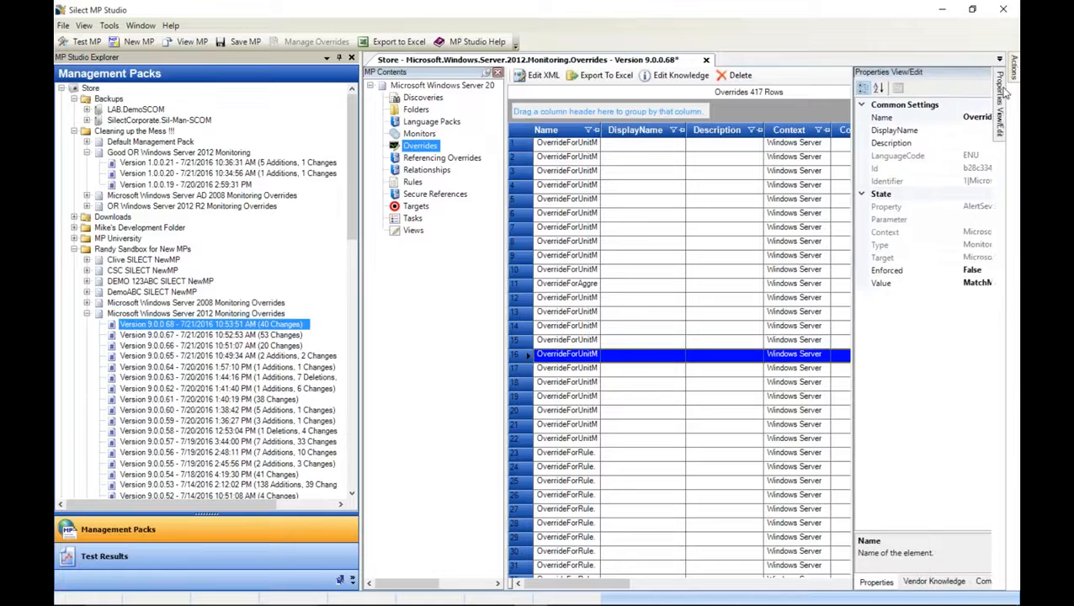
pyautogui.click(926, 271)
pyautogui.click(982, 270)
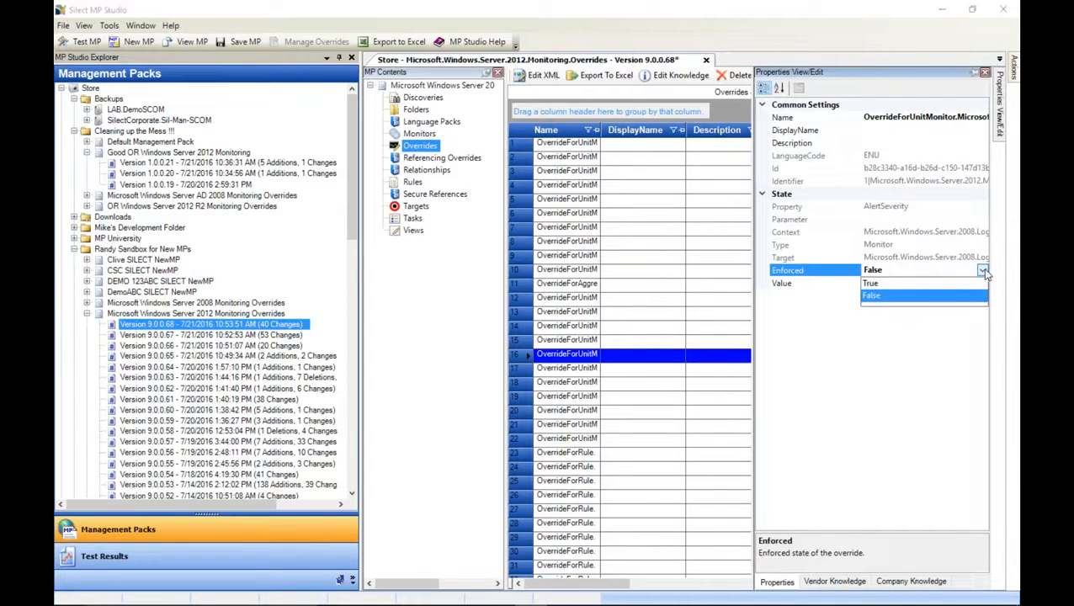
pyautogui.click(918, 288)
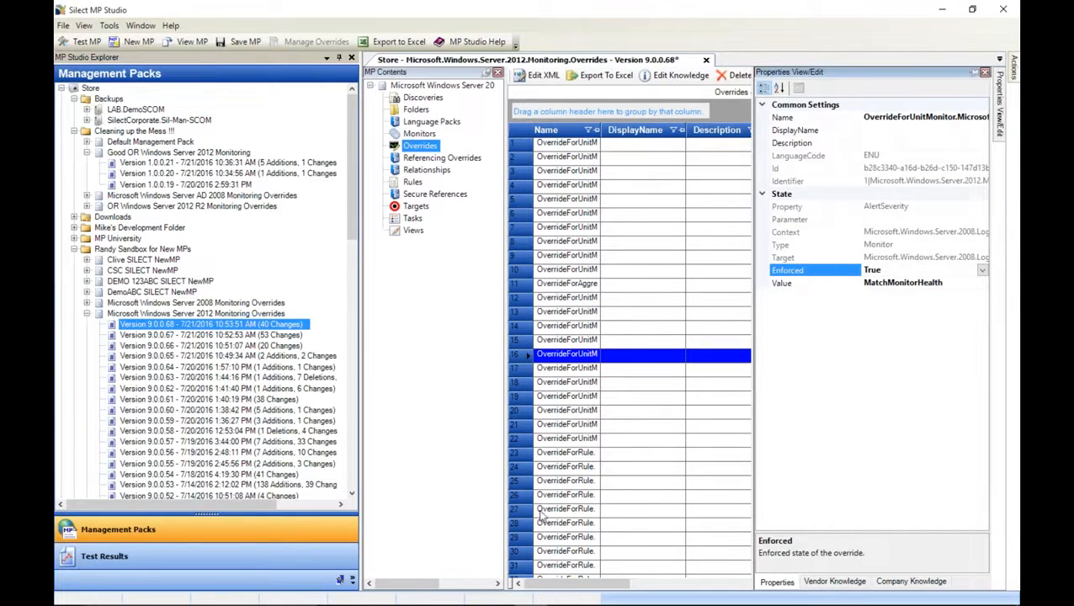
# Edit the XML of the EventLogFull alert rule override in row 27, changing the Enforced attribute to true, and accept the edit.
pyautogui.rightClick(565, 510)
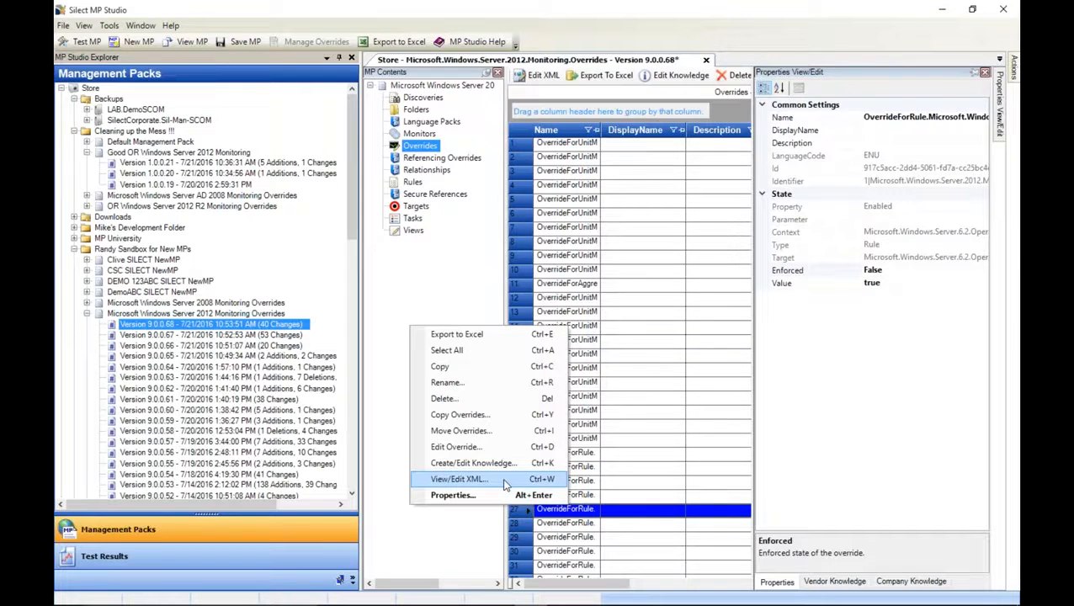
pyautogui.click(459, 479)
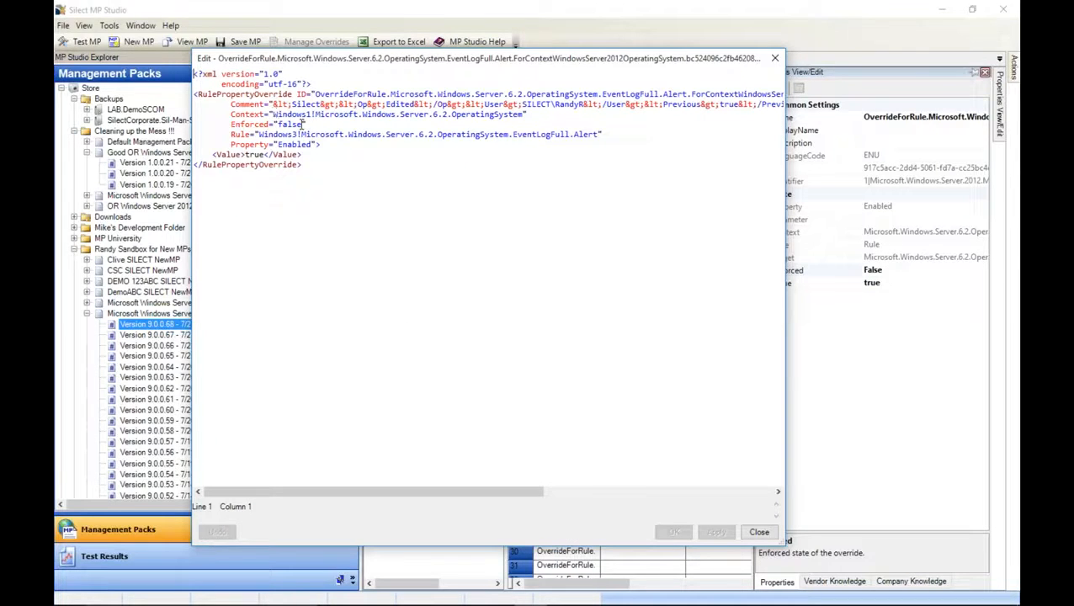
pyautogui.press('BackSpace')
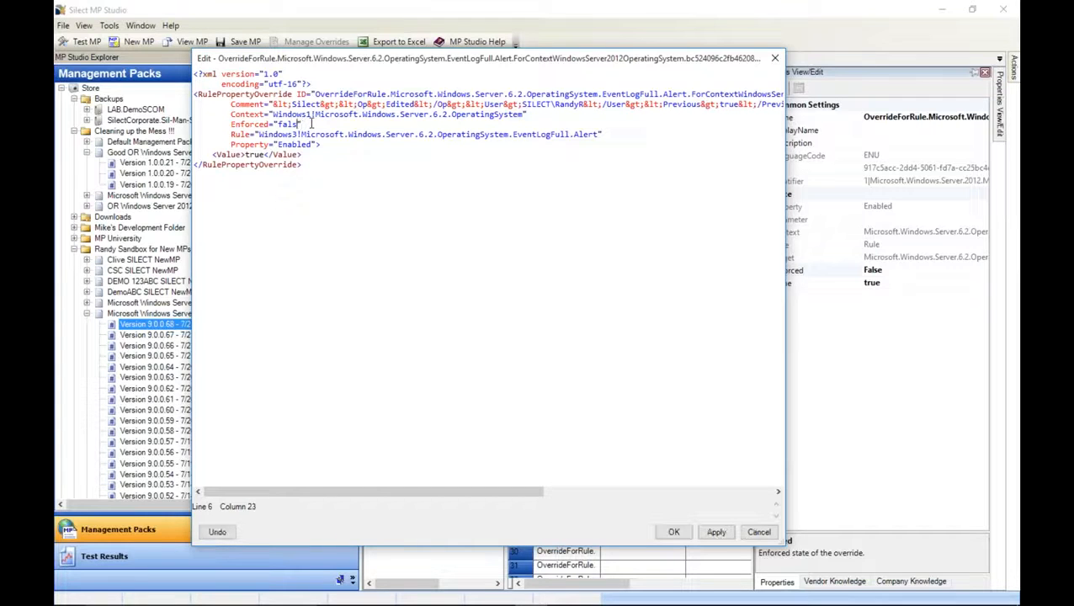
pyautogui.press('BackSpace')
pyautogui.press('BackSpace')
pyautogui.write('true')
pyautogui.click(673, 532)
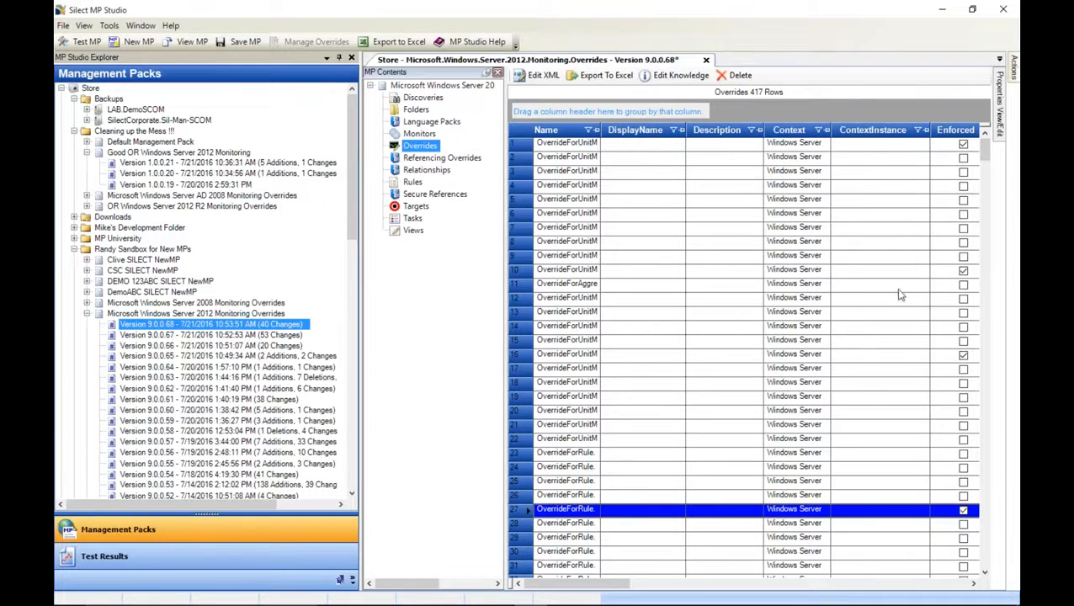
# Group the overrides by Context, review the pending edits in the audit trail, and save the management pack as version 9.0.0.69.
pyautogui.moveTo(796, 129); pyautogui.dragTo(647, 108)
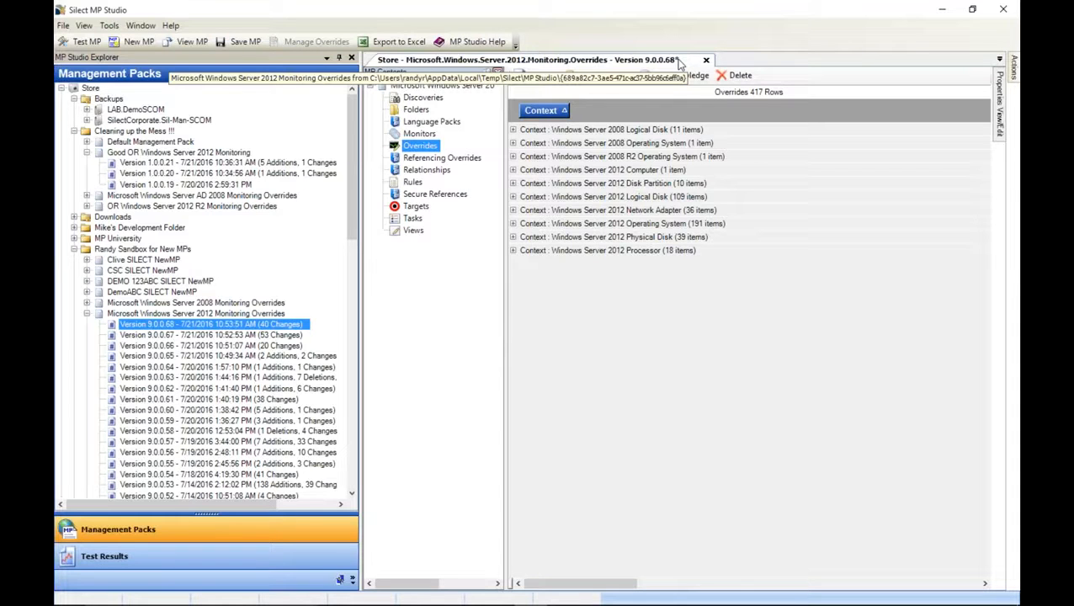
pyautogui.click(240, 41)
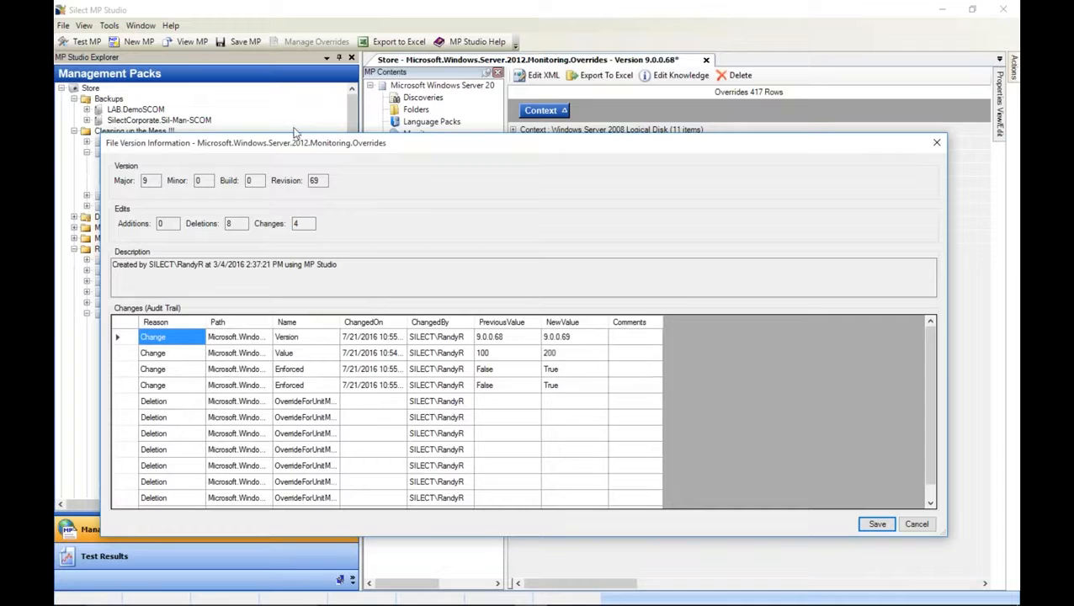
pyautogui.moveTo(238, 223); pyautogui.dragTo(214, 224)
pyautogui.moveTo(303, 224); pyautogui.dragTo(295, 224)
pyautogui.moveTo(486, 369); pyautogui.dragTo(571, 384)
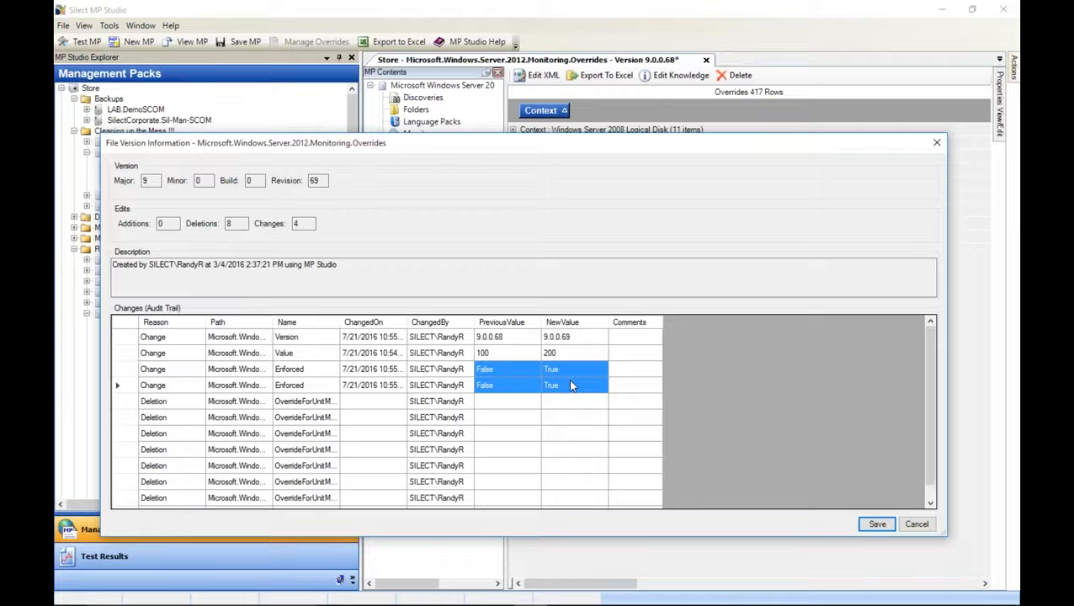
pyautogui.click(878, 524)
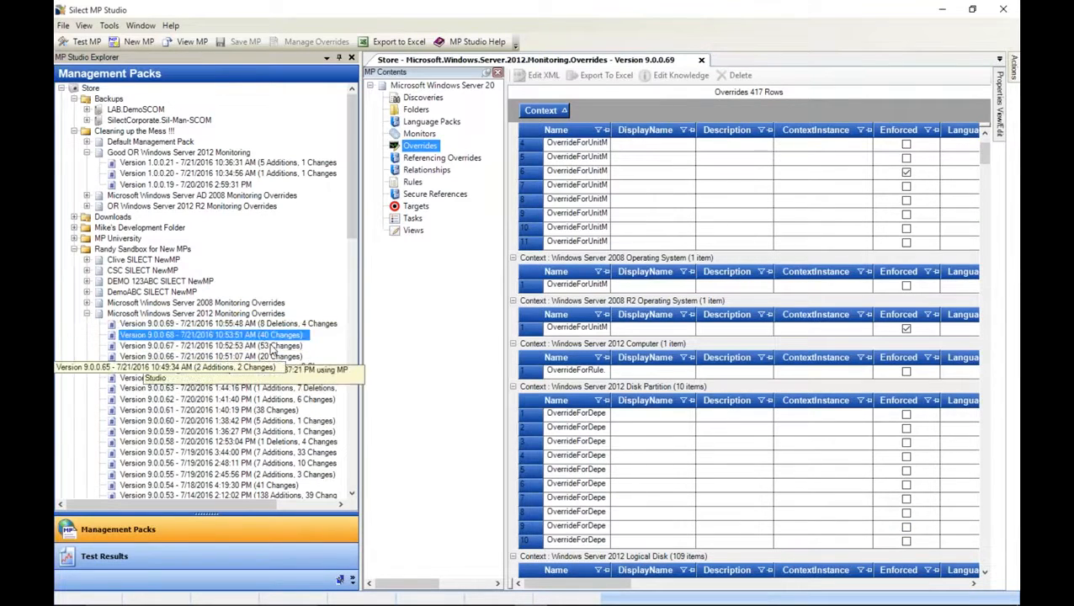
# View the audit history report for the Microsoft Windows Server 2012 Monitoring Overrides management pack.
pyautogui.rightClick(155, 317)
pyautogui.moveTo(219, 325)
pyautogui.click(135, 318)
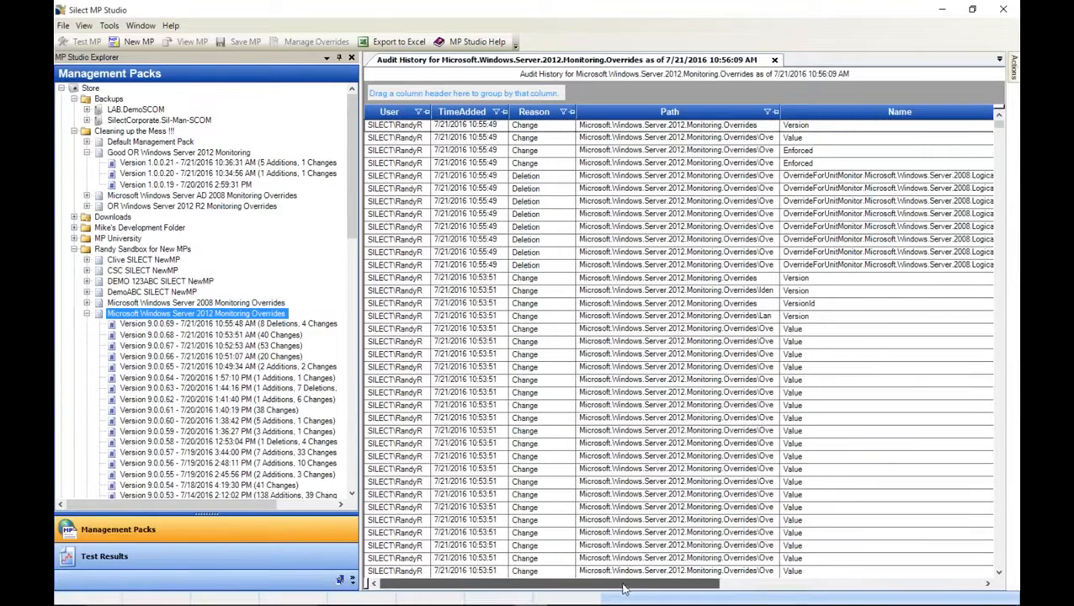
# Group the audit history by ChangedBy and within it by ChangedOn, with the ChangedOn groups in descending order.
pyautogui.moveTo(645, 585); pyautogui.dragTo(871, 587)
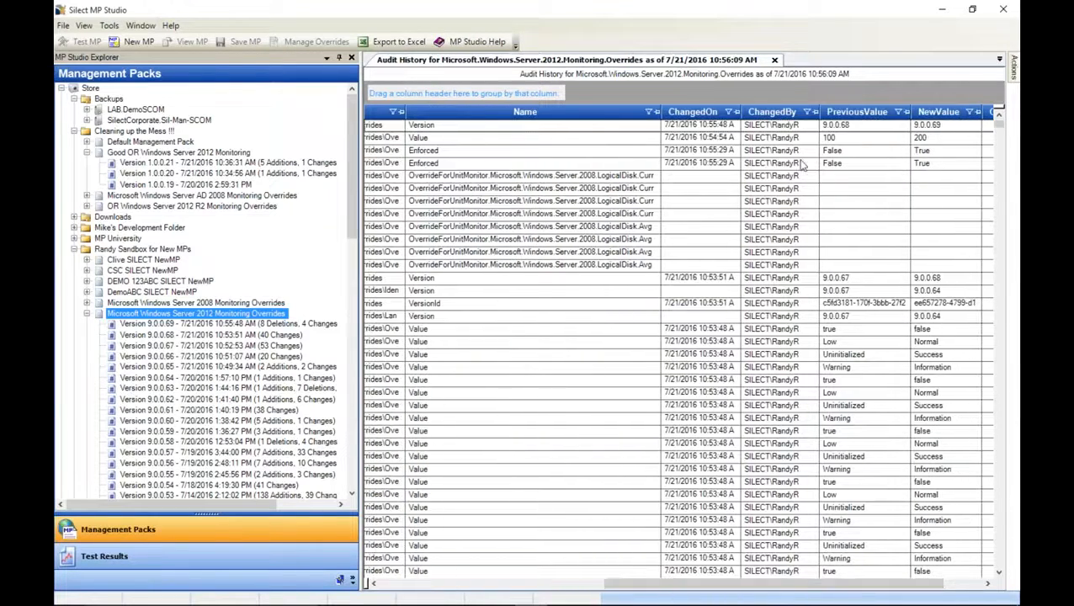
pyautogui.moveTo(790, 112); pyautogui.dragTo(533, 84)
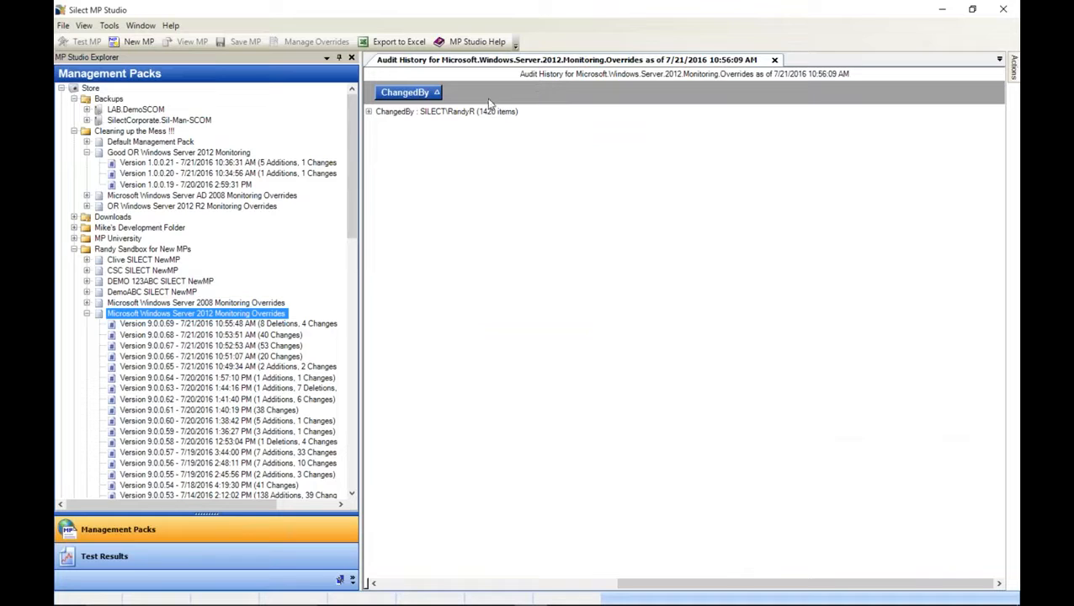
pyautogui.click(368, 112)
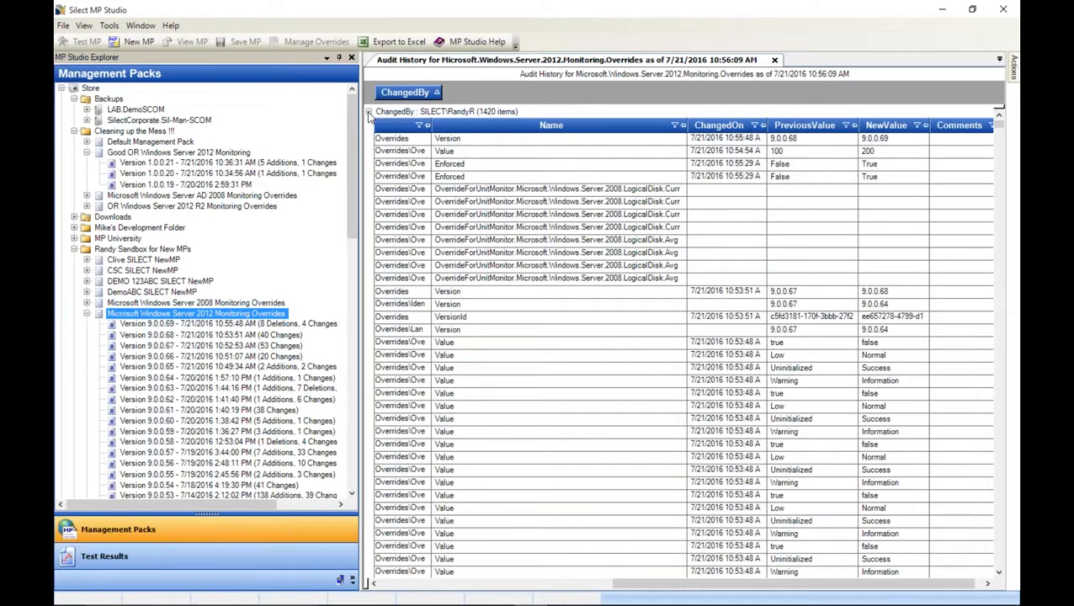
pyautogui.moveTo(747, 126); pyautogui.dragTo(589, 103)
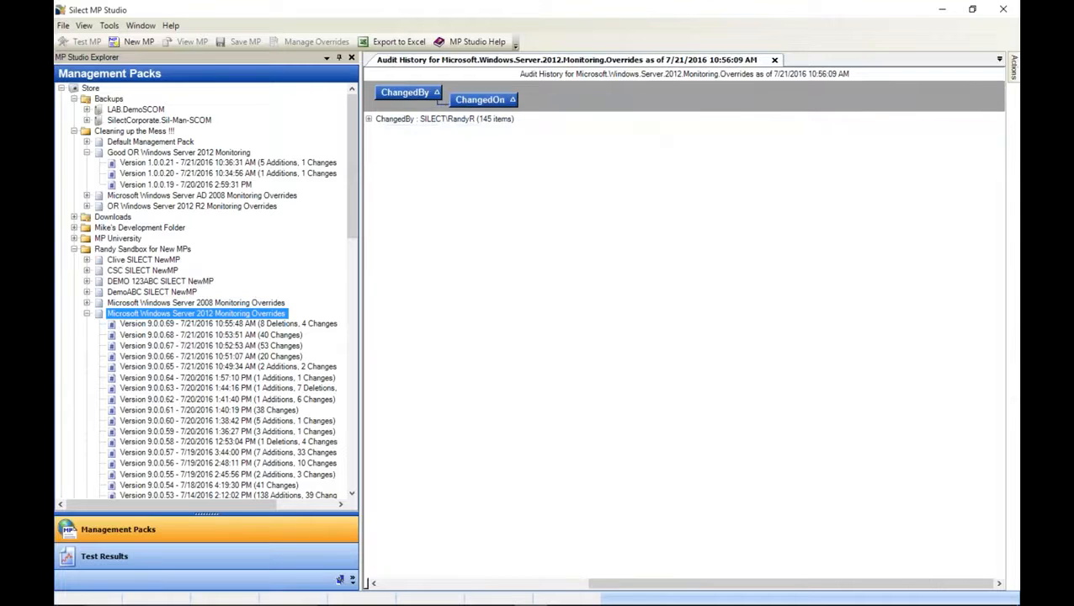
pyautogui.click(368, 119)
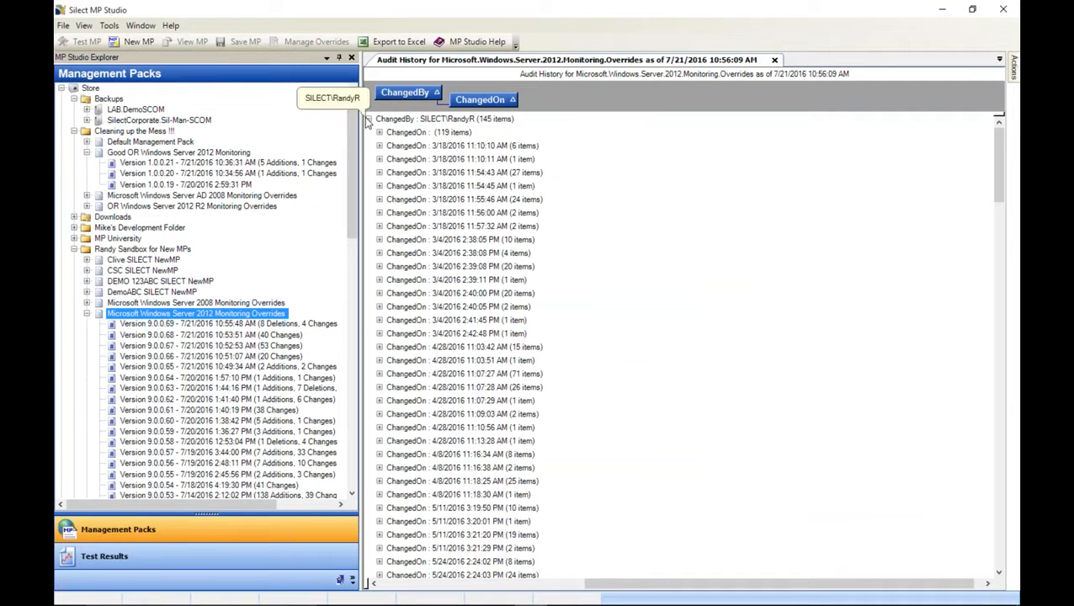
pyautogui.click(488, 100)
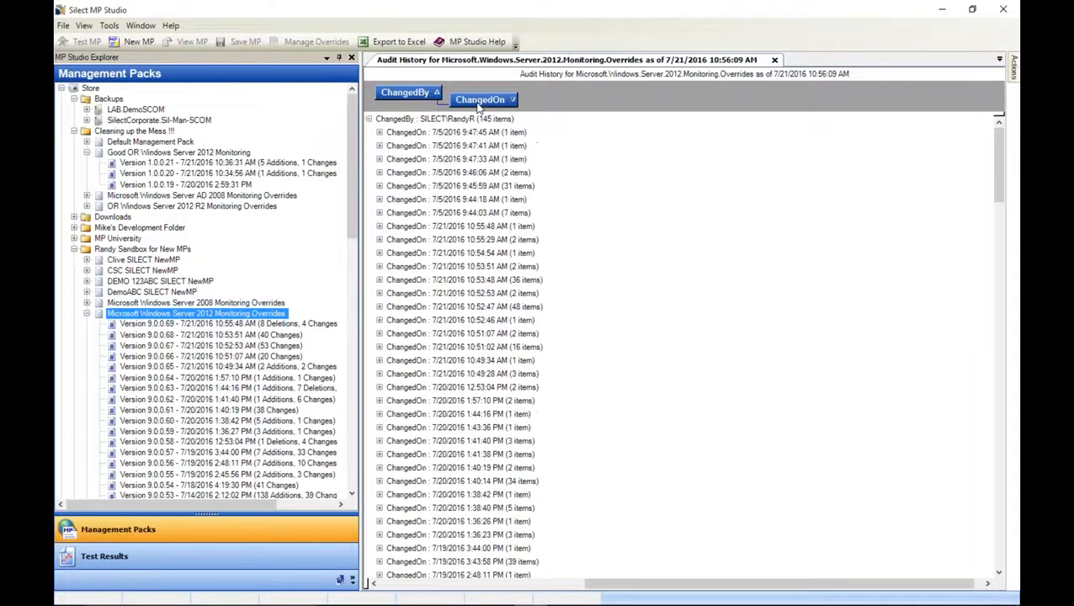
# Expand the changes made on 7/21/2016 at 10:52:47 AM and narrow the Name column so more columns fit.
pyautogui.click(379, 307)
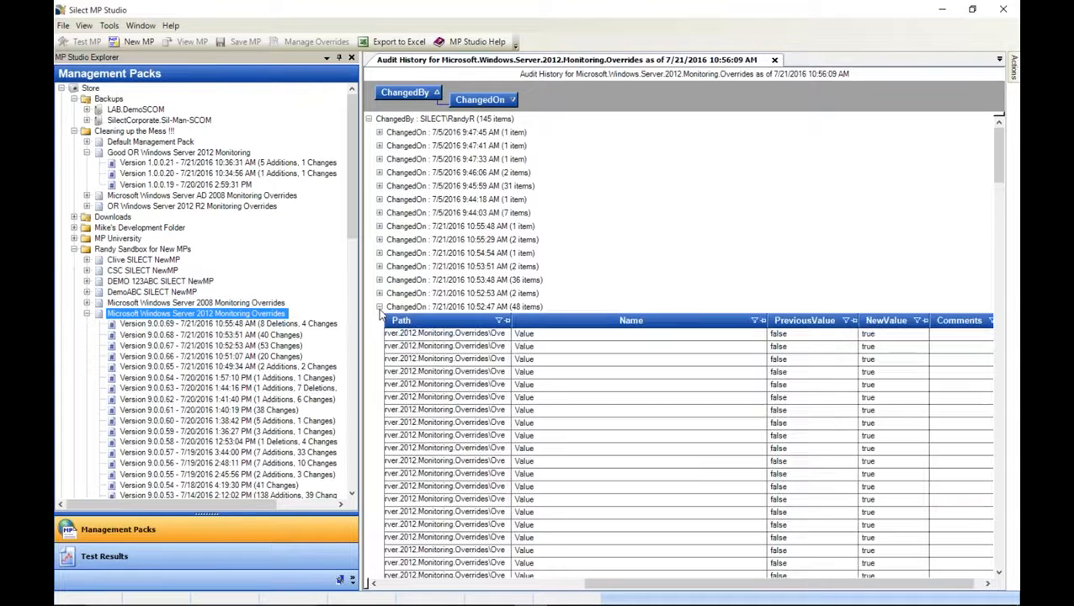
pyautogui.click(822, 389)
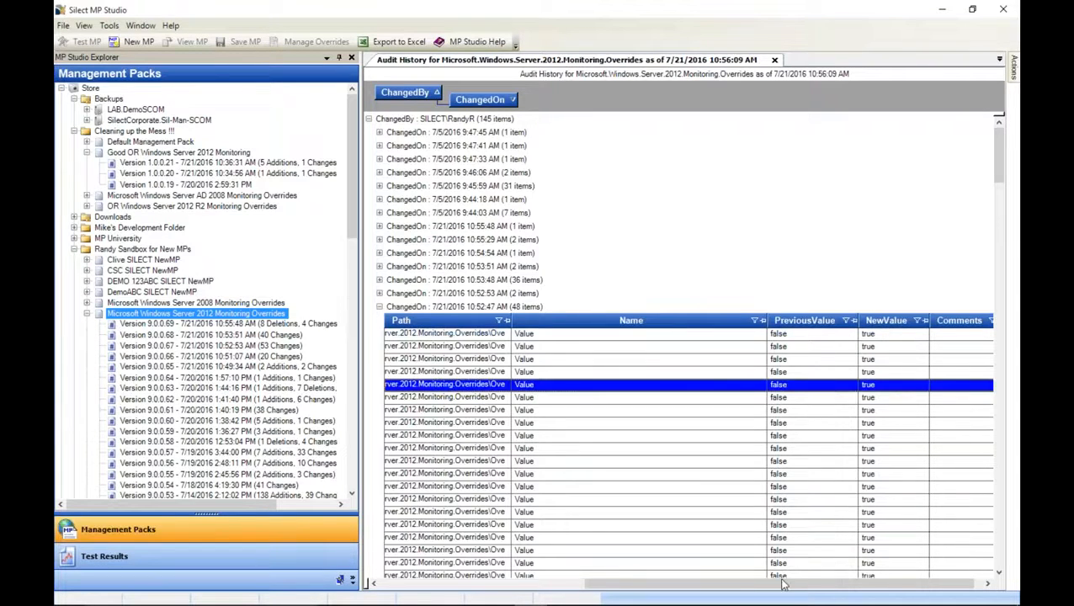
pyautogui.moveTo(782, 583); pyautogui.dragTo(741, 591)
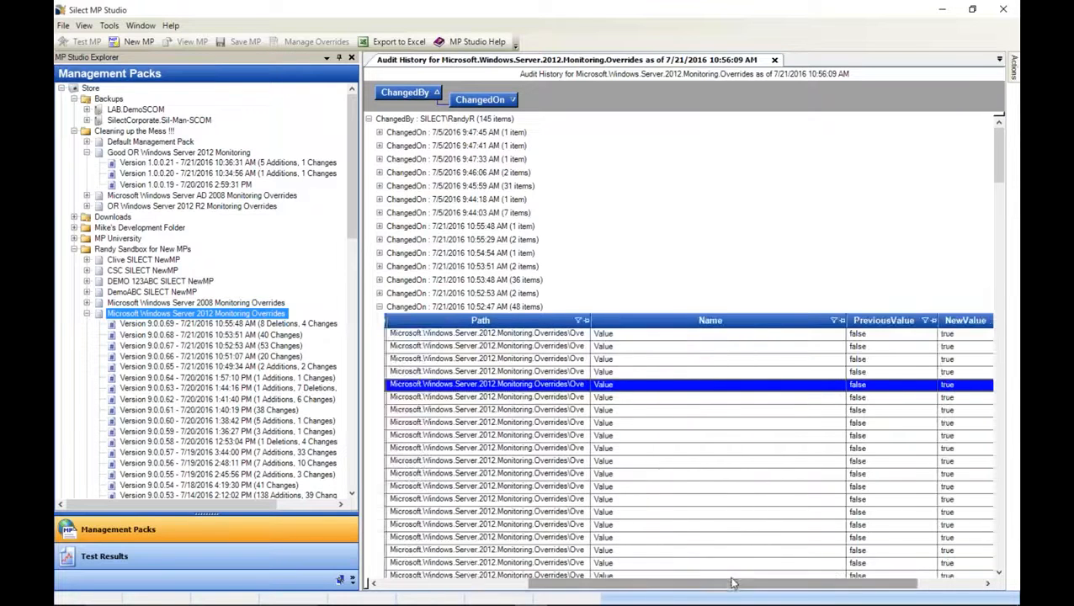
pyautogui.moveTo(833, 320); pyautogui.dragTo(664, 312)
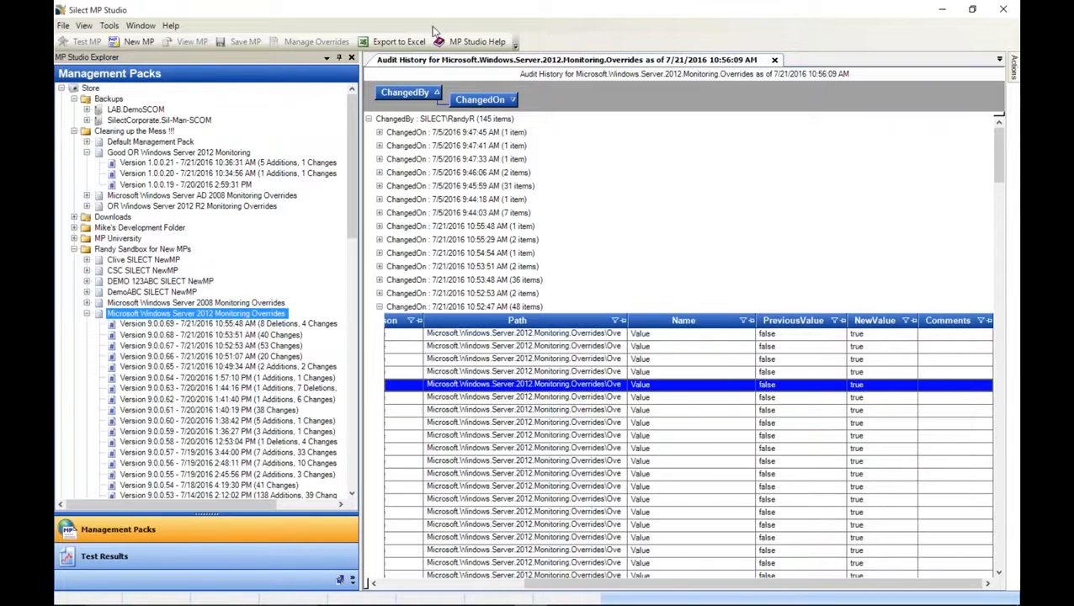
# Export the grouped audit history to an Excel workbook under the suggested file name and expand its ChangedBy group.
pyautogui.click(406, 44)
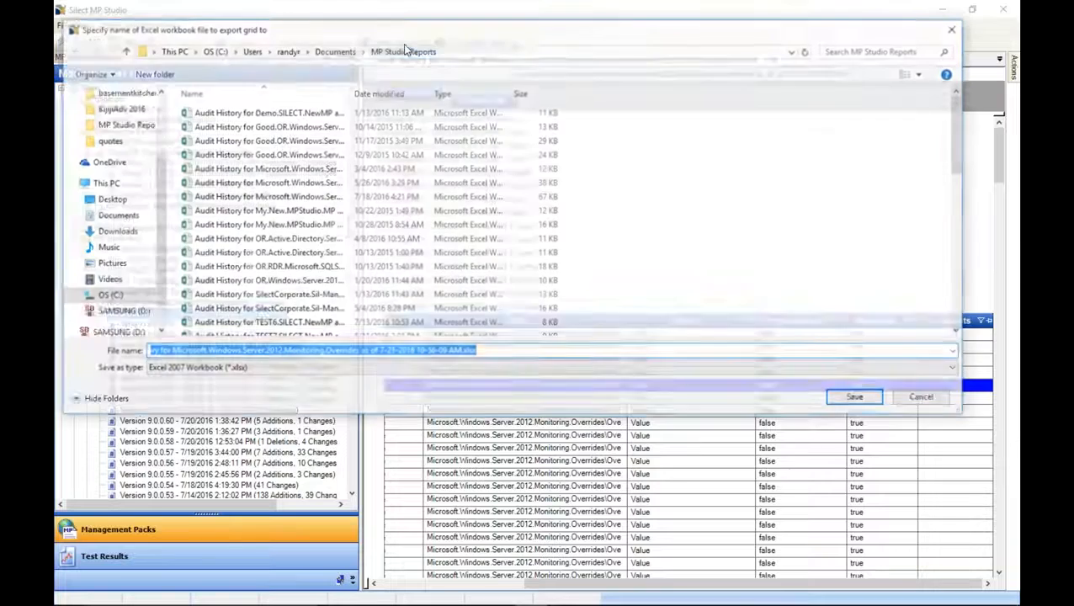
pyautogui.click(869, 401)
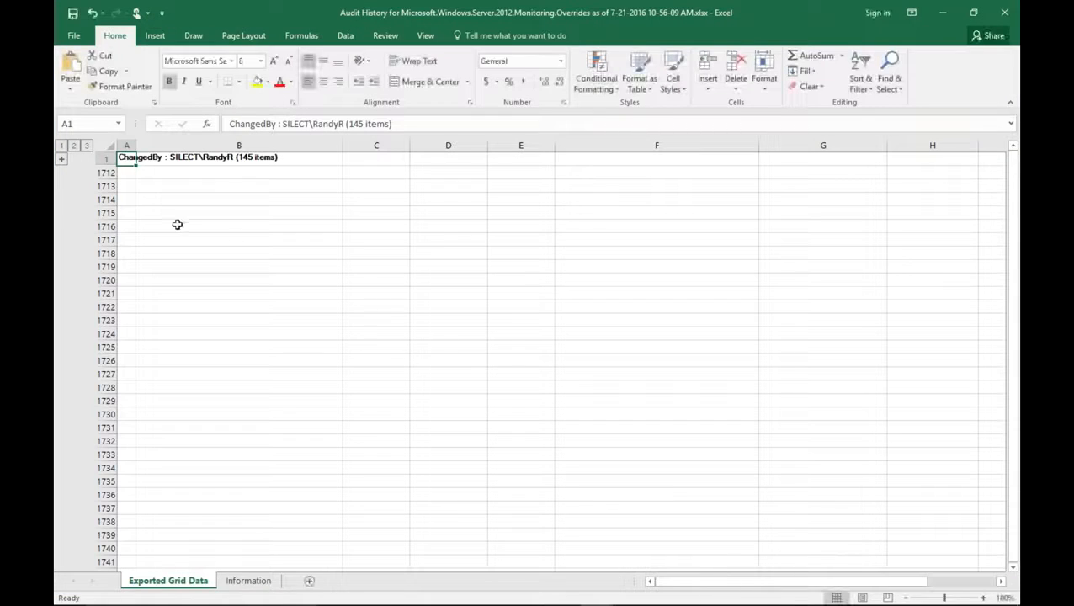
pyautogui.click(61, 159)
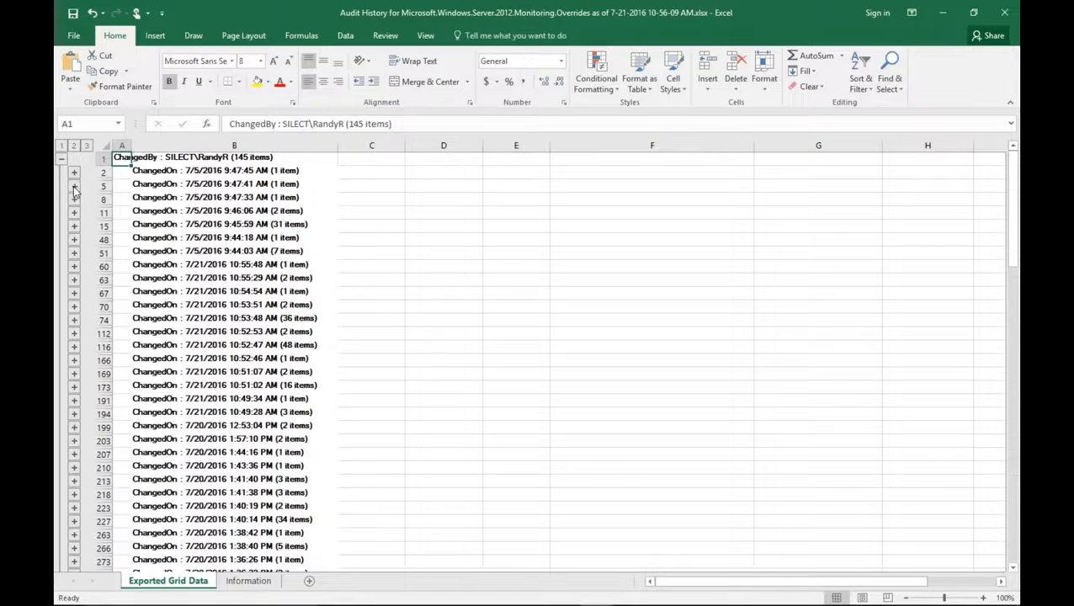
# Examine previous and new values in the exported 7/5/2016 9:47:41 AM and 7/21/2016 10:53:48 AM groups, and minimize the workbook.
pyautogui.click(74, 185)
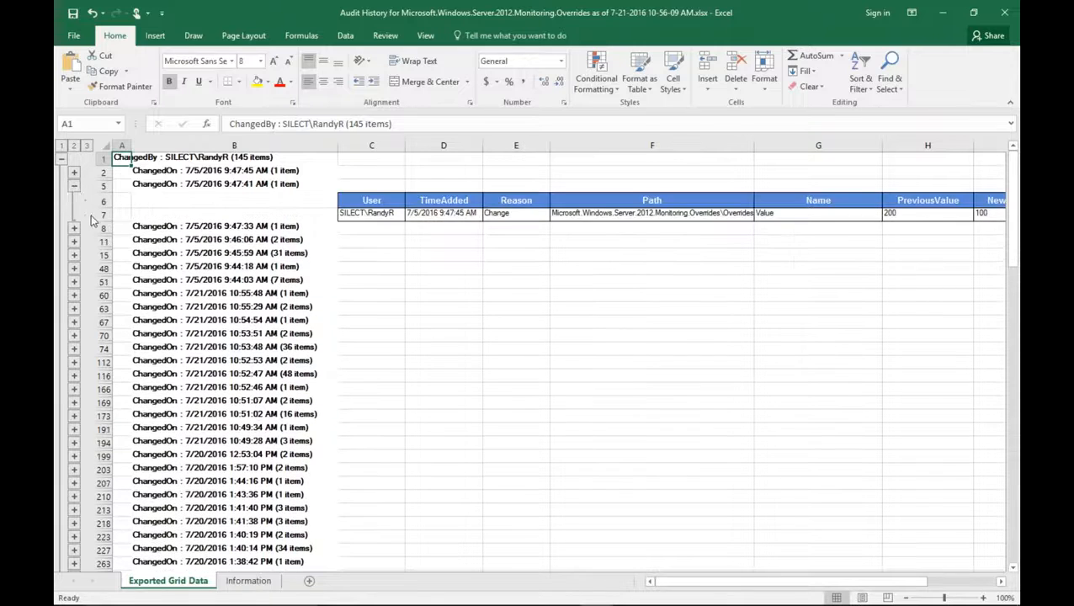
pyautogui.click(74, 348)
pyautogui.click(830, 350)
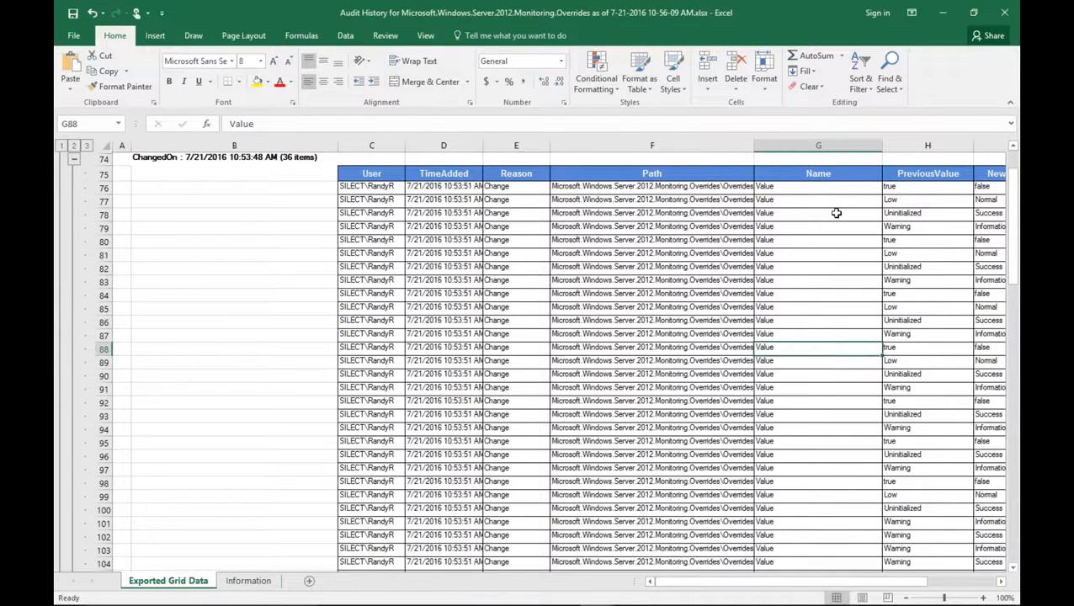
pyautogui.moveTo(837, 213); pyautogui.dragTo(834, 431)
pyautogui.moveTo(931, 363); pyautogui.dragTo(943, 446)
pyautogui.click(990, 374)
pyautogui.moveTo(834, 581); pyautogui.dragTo(868, 581)
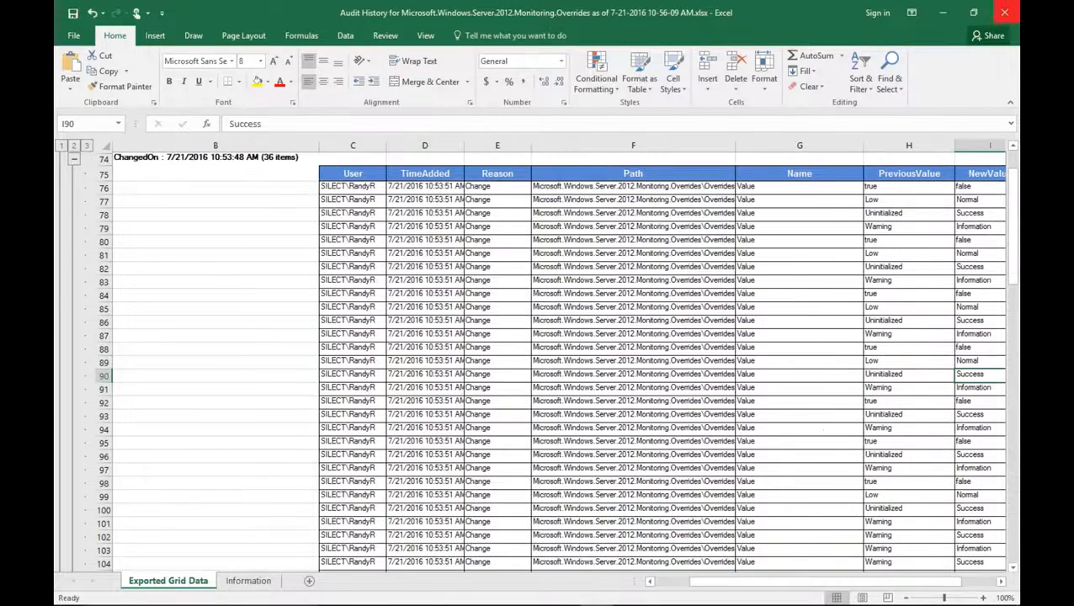
pyautogui.click(942, 11)
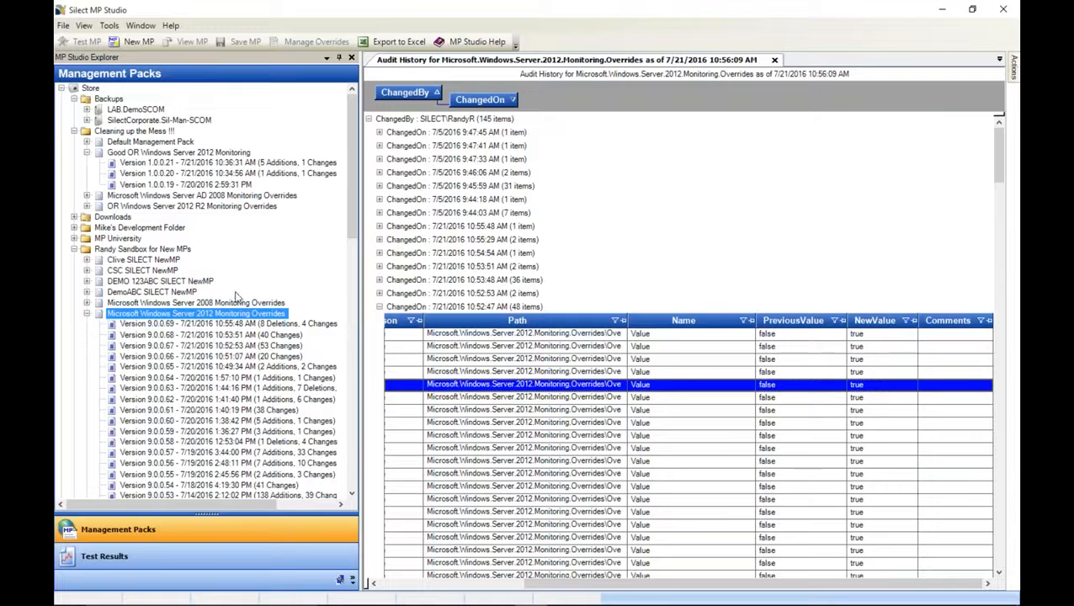
# Check the audit history report options of the Windows Server 2012 overrides pack, and collapse its version list and parent sandbox folder.
pyautogui.rightClick(219, 315)
pyautogui.moveTo(195, 325)
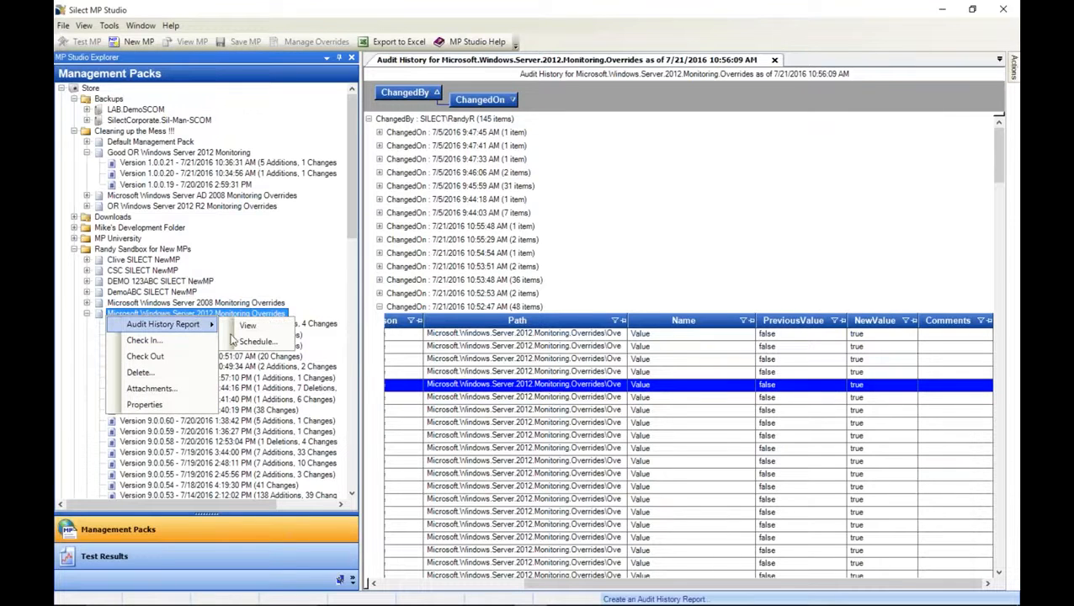
pyautogui.click(86, 314)
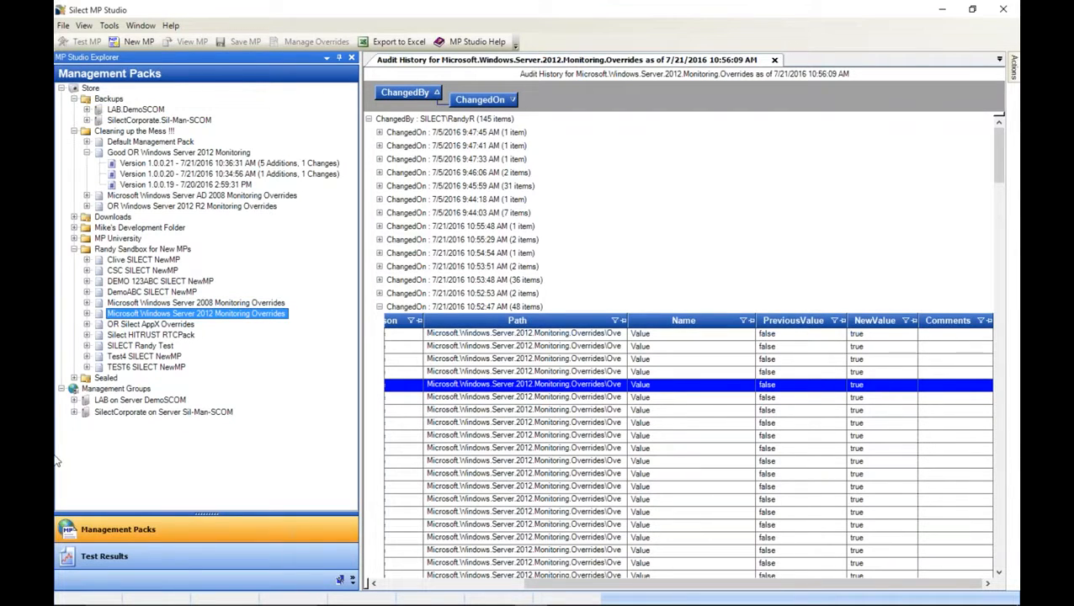
pyautogui.click(74, 249)
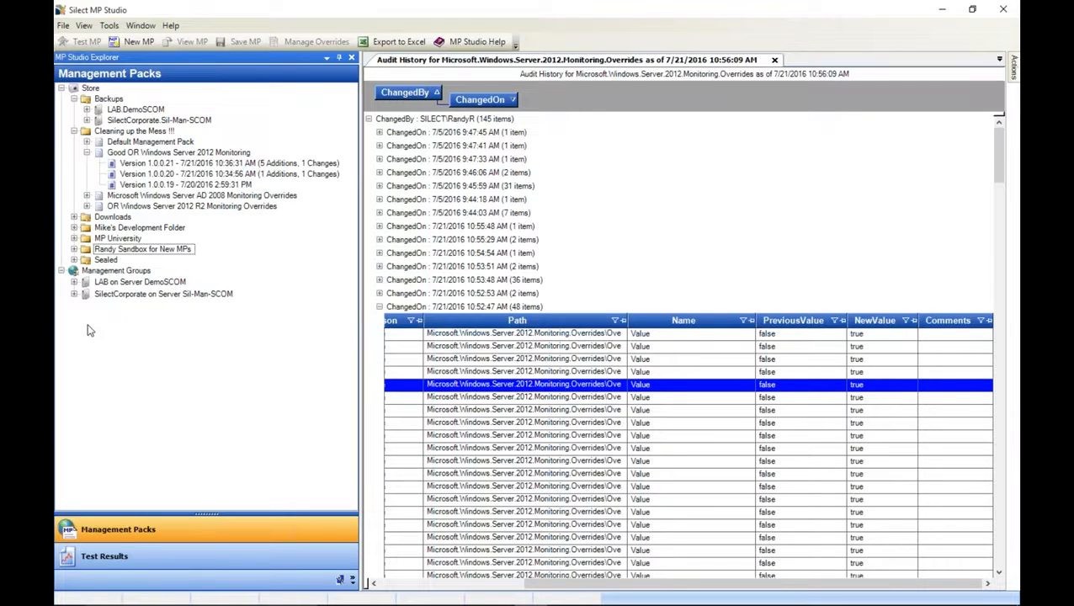
# Switch to the open SilectCorporate Microsoft.Windows.Server.2012.Monitoring pack and show the Document options for the whole pack.
pyautogui.click(999, 61)
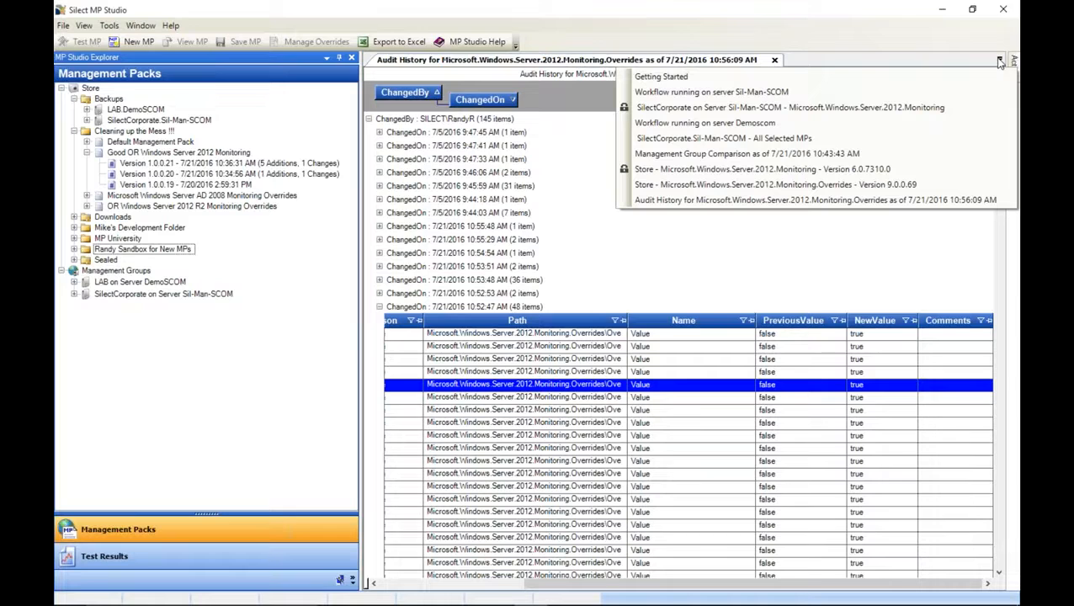
pyautogui.click(925, 112)
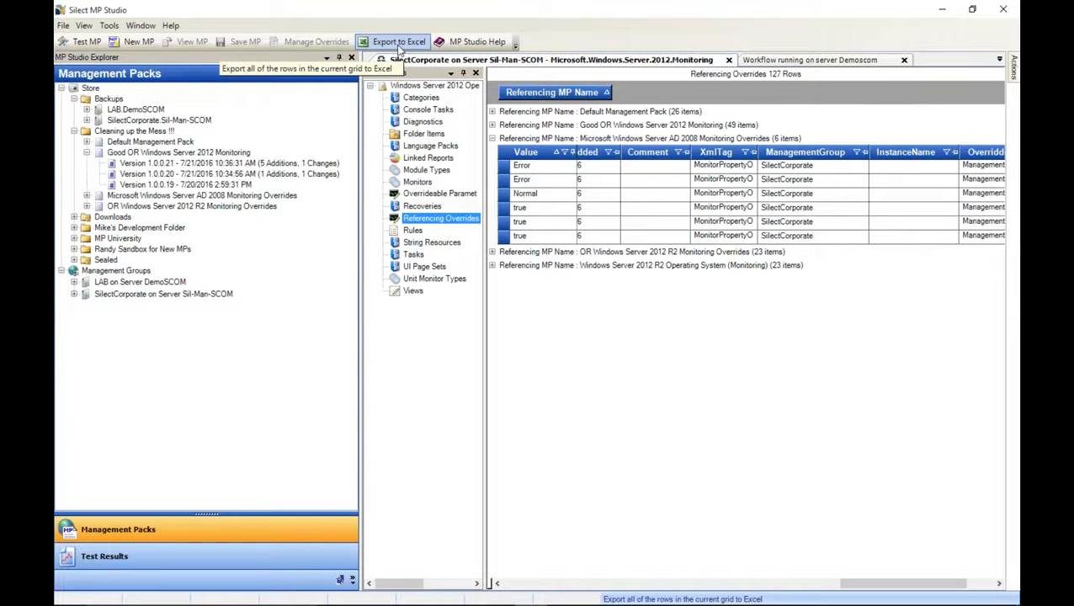
pyautogui.rightClick(426, 85)
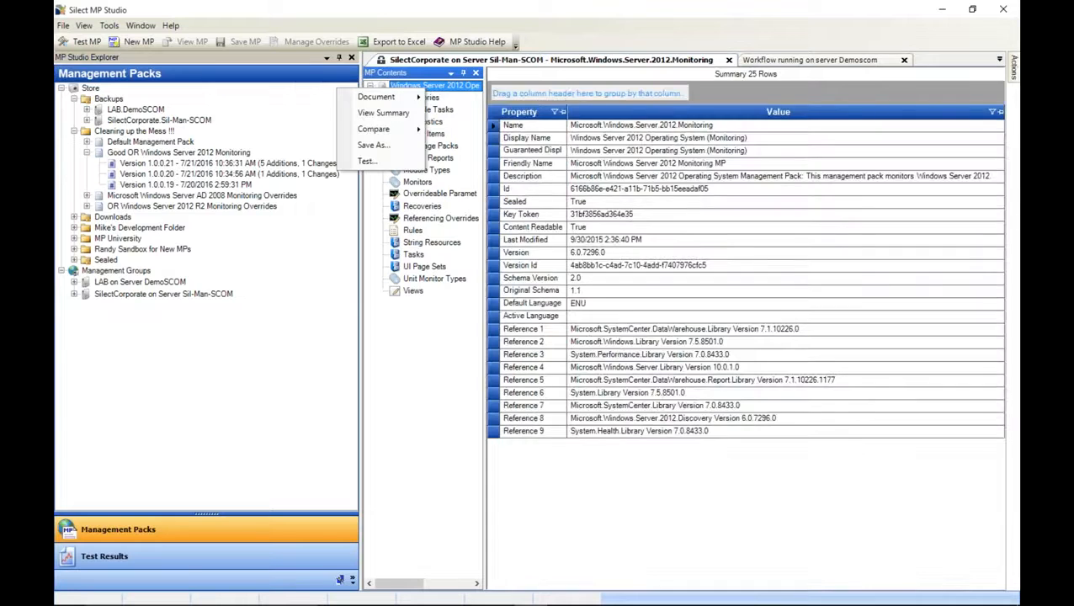
pyautogui.moveTo(404, 102)
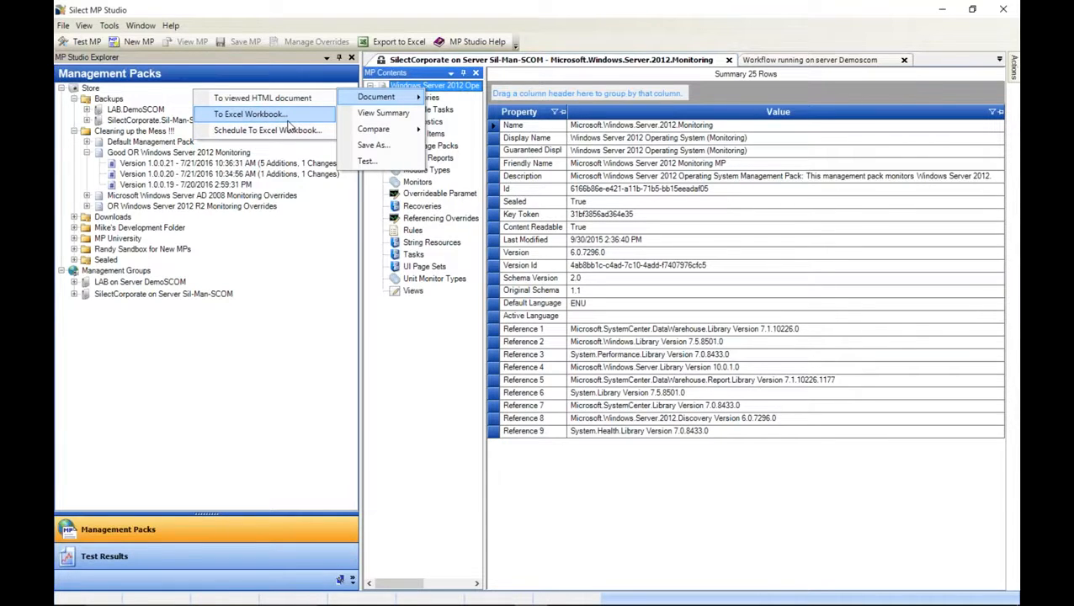
# Switch to Excel and examine the Summary, Rules and Monitors sheets of the Windows Server 2012 Operating System (Monitoring) full report.
pyautogui.moveTo(496, 599)
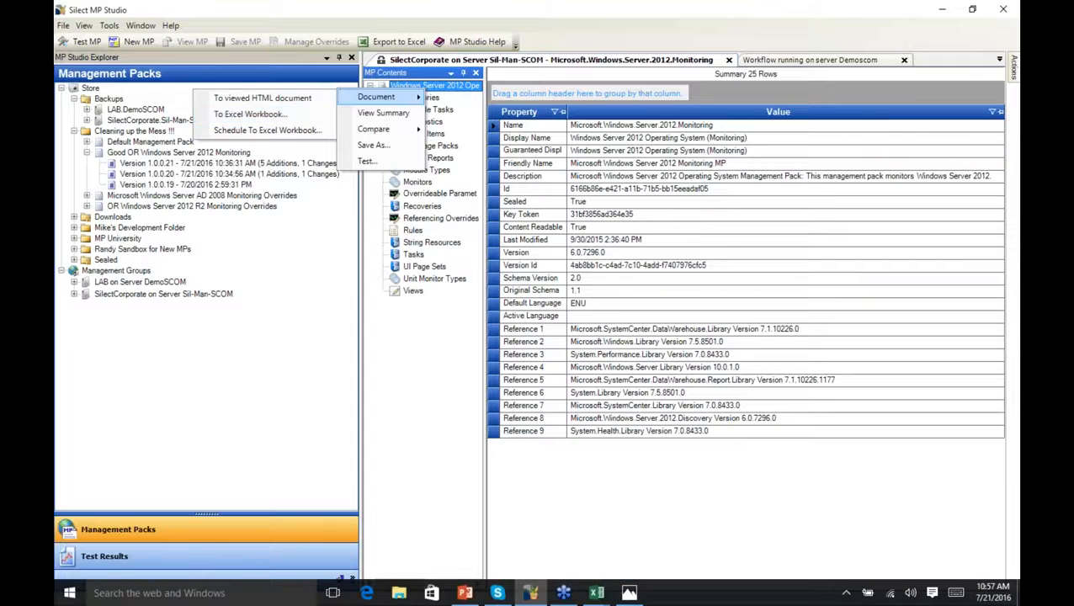
pyautogui.click(601, 595)
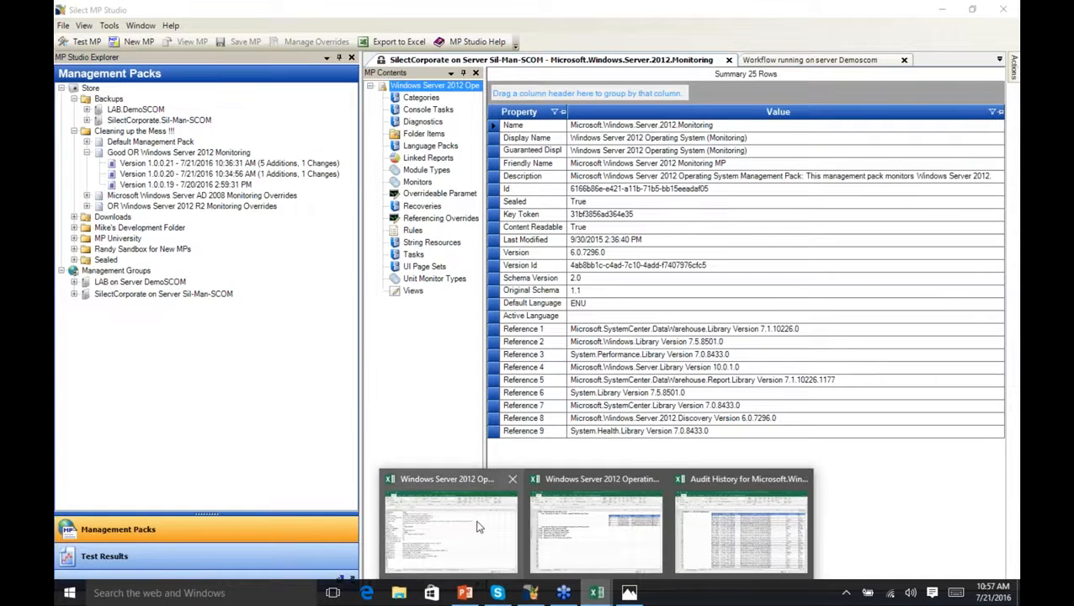
pyautogui.moveTo(477, 527)
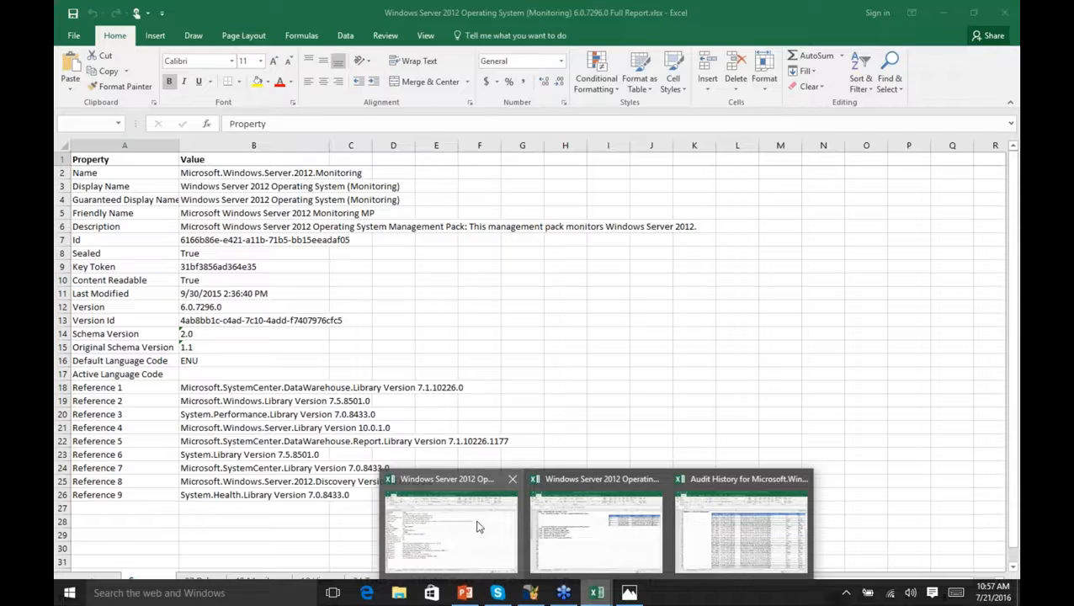
pyautogui.click(476, 527)
pyautogui.moveTo(1012, 312); pyautogui.dragTo(1015, 371)
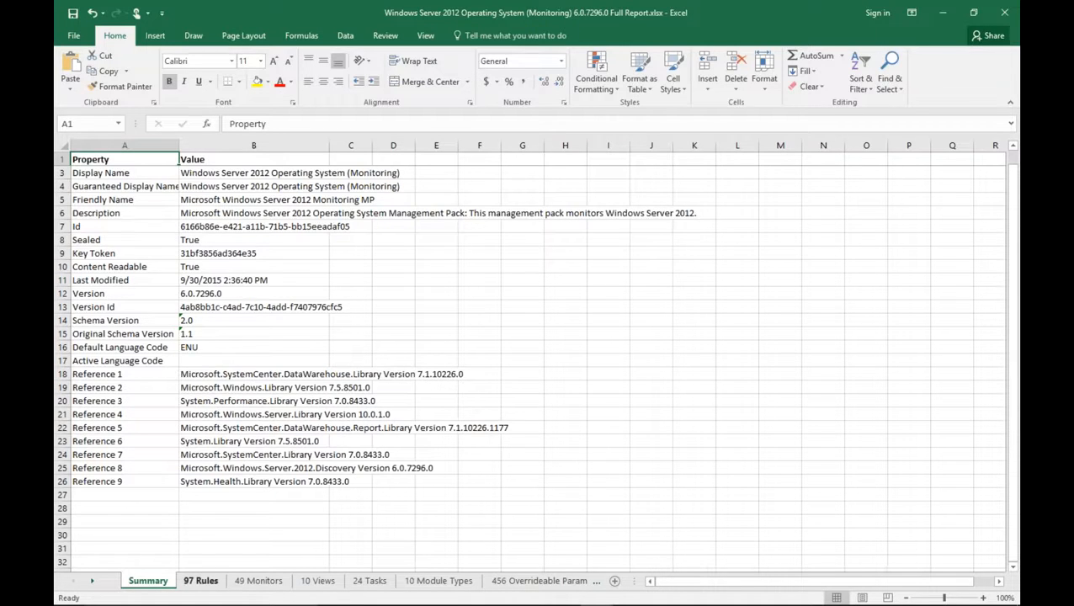
pyautogui.click(200, 580)
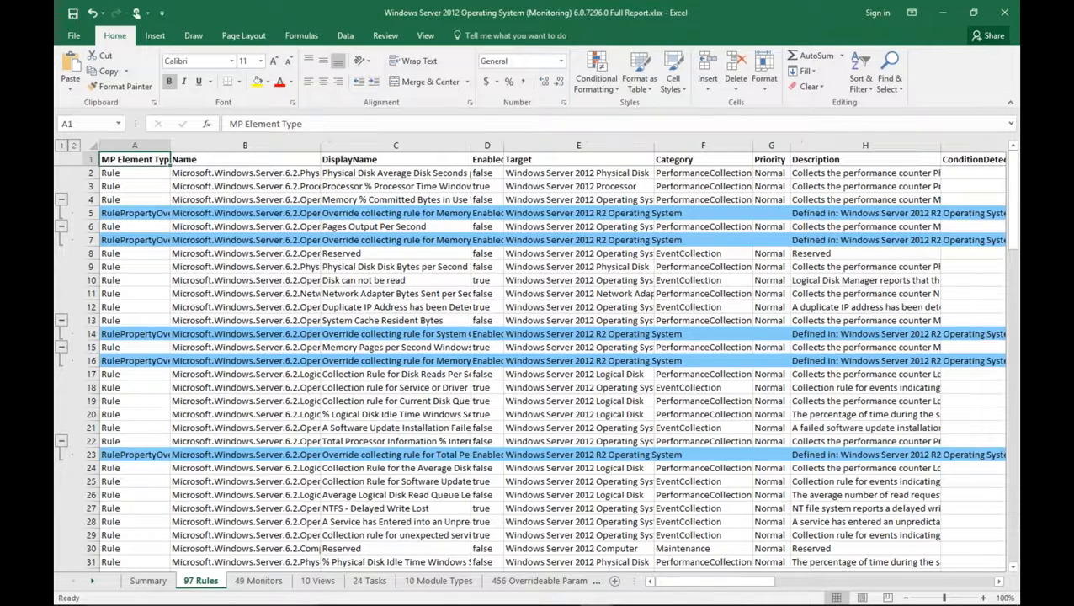
pyautogui.click(263, 583)
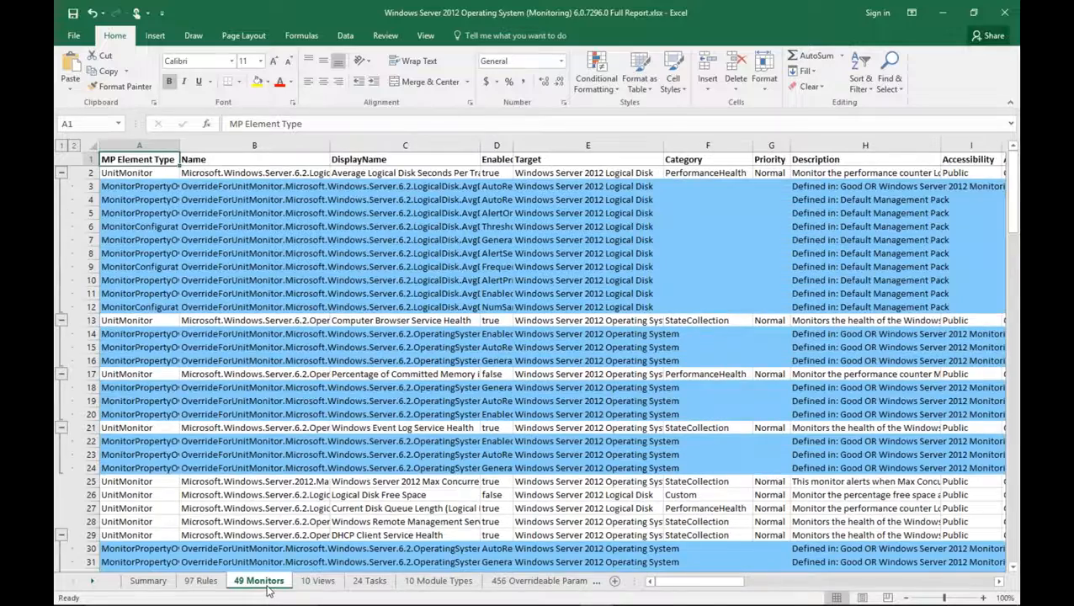
# On the Rules sheet, widen the Enabled column and examine the first rules and the override row beneath the rule in row 4.
pyautogui.click(203, 581)
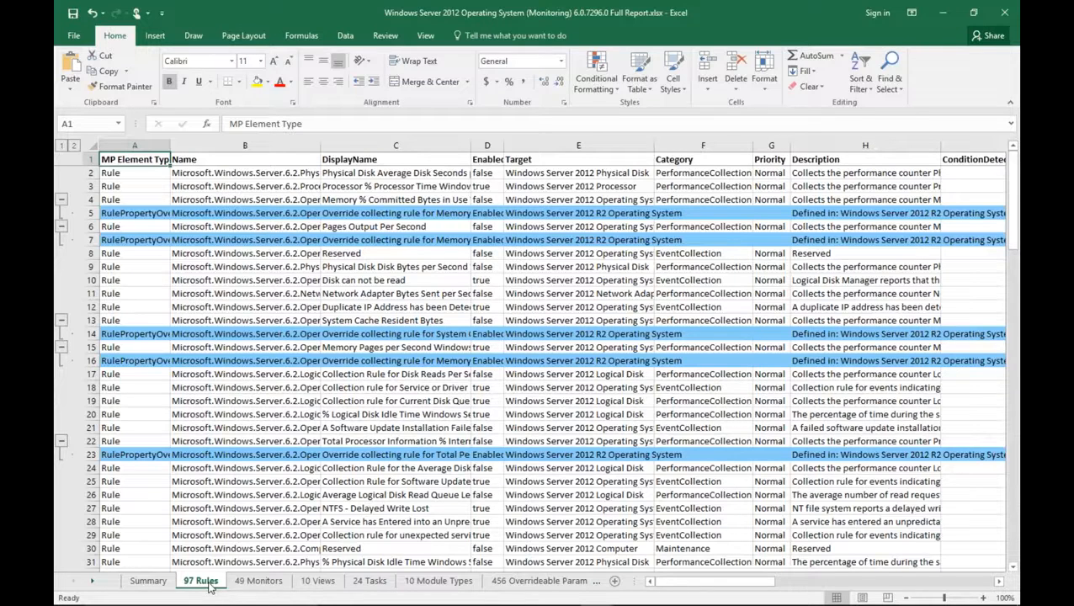
pyautogui.moveTo(503, 145); pyautogui.dragTo(558, 144)
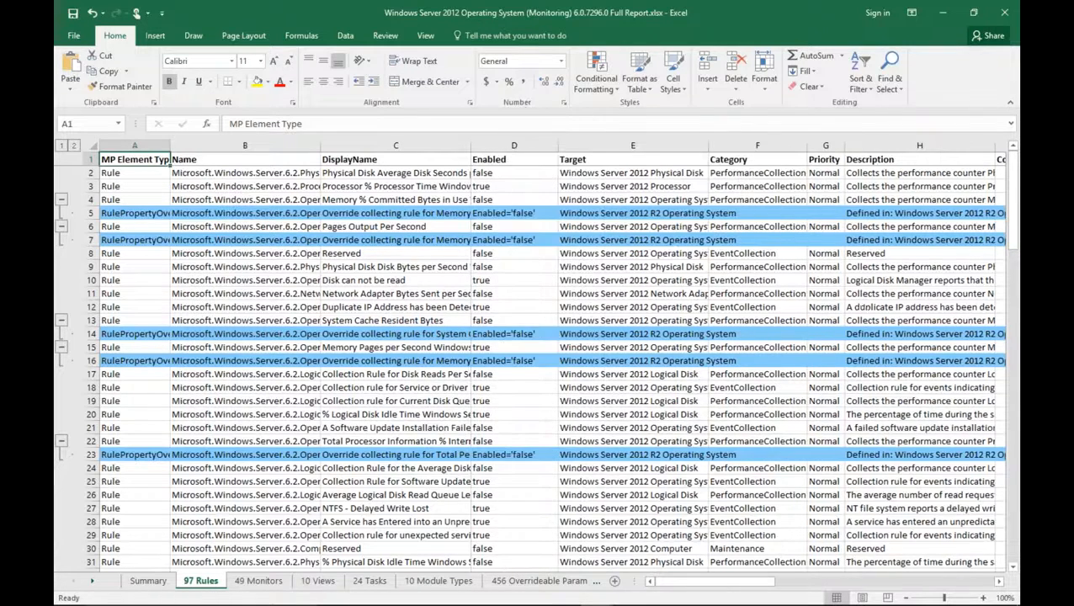
pyautogui.click(137, 178)
pyautogui.click(136, 189)
pyautogui.click(135, 199)
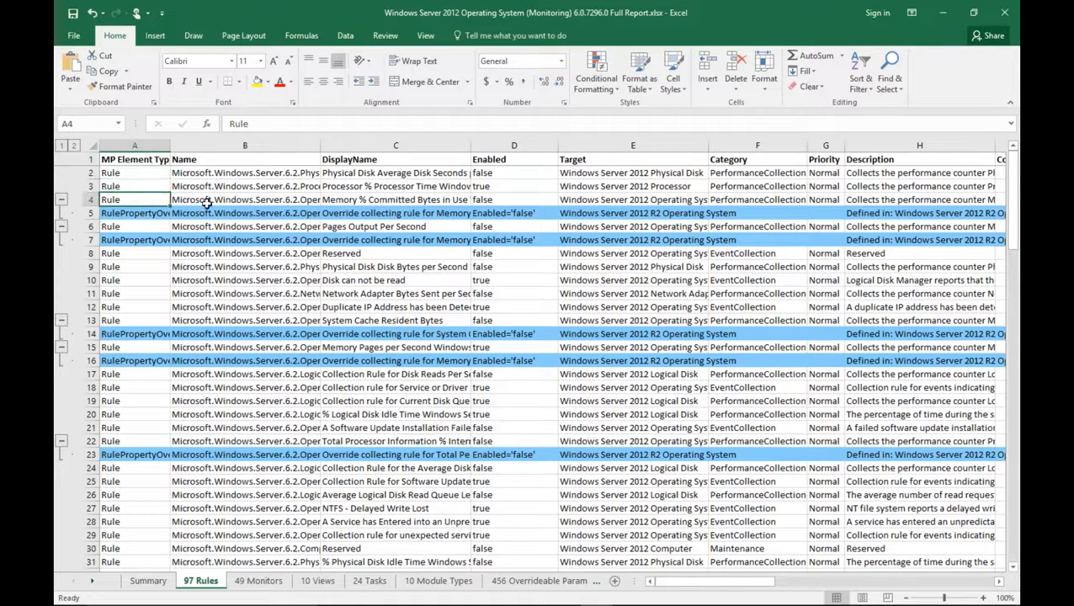
pyautogui.click(213, 212)
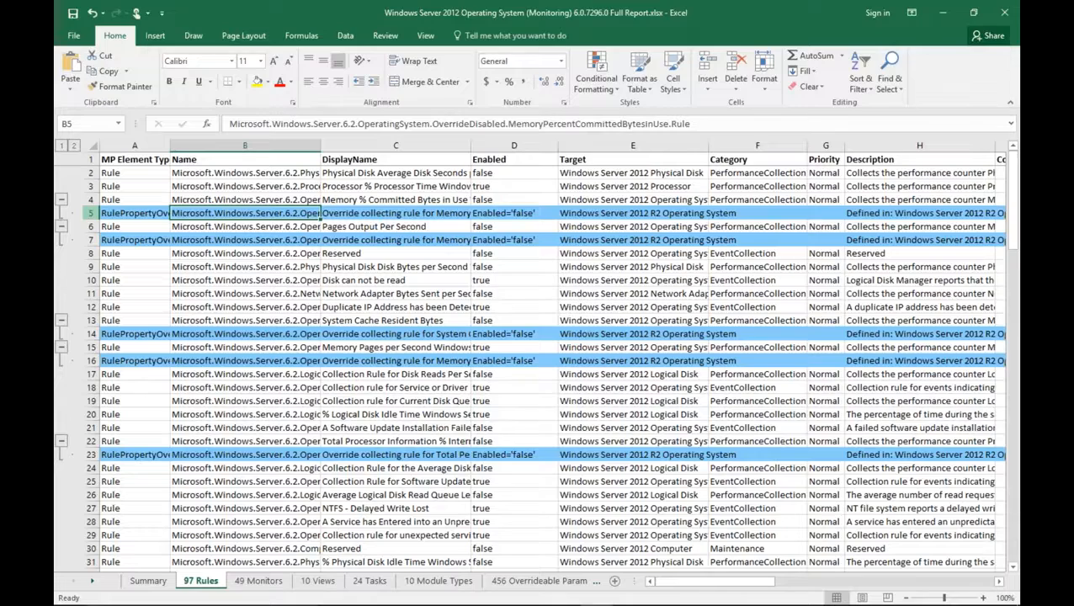
pyautogui.click(89, 199)
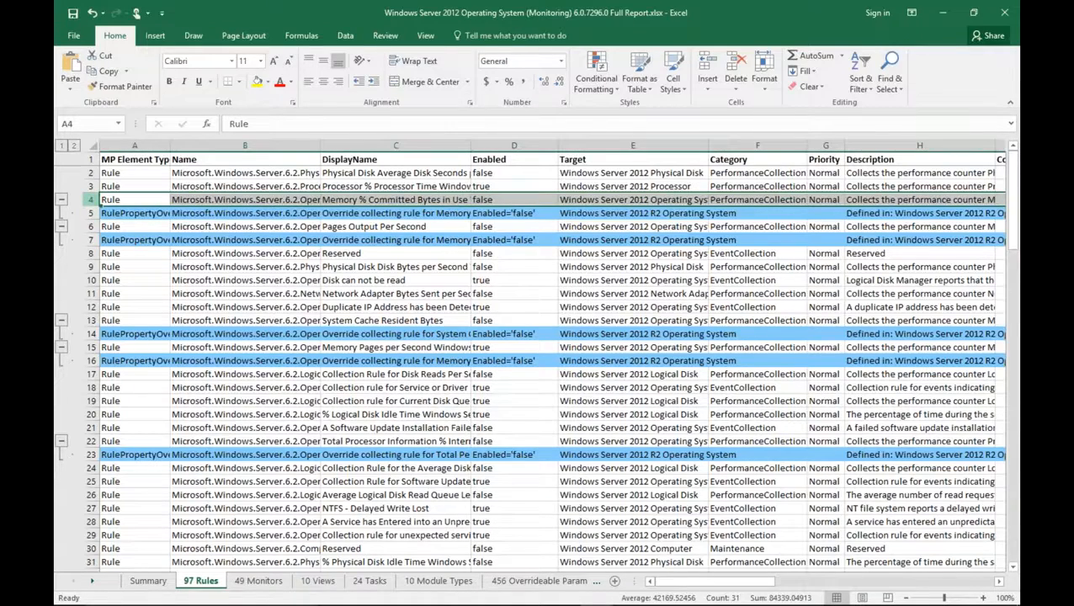
# Pass through the Monitors sheet to the Referencing Overrides sheet and select its Referencing MP Name column.
pyautogui.click(259, 581)
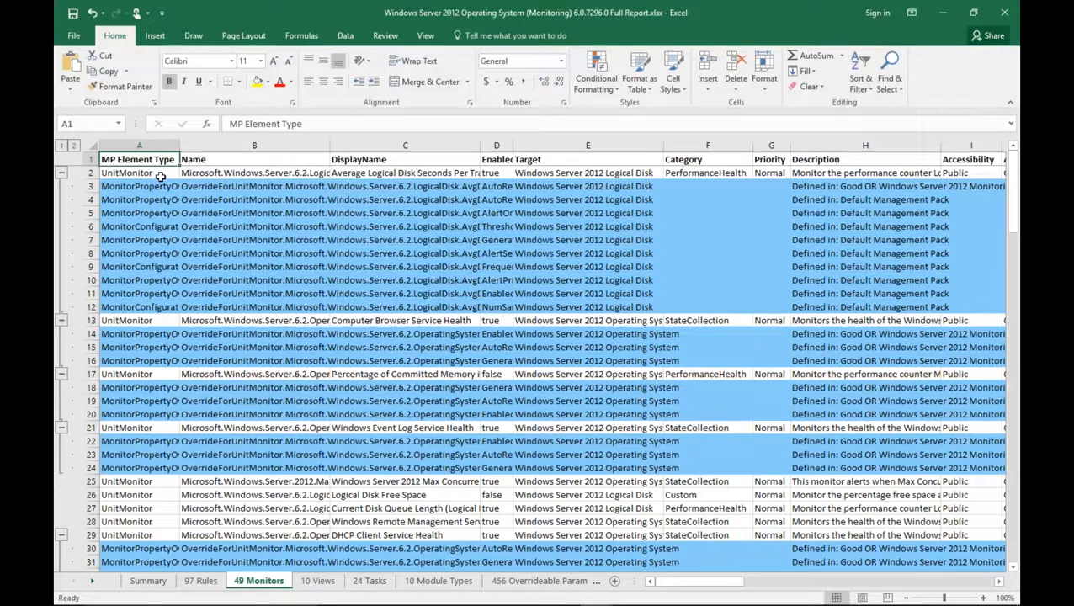
pyautogui.click(92, 581)
pyautogui.click(92, 581)
pyautogui.click(92, 581)
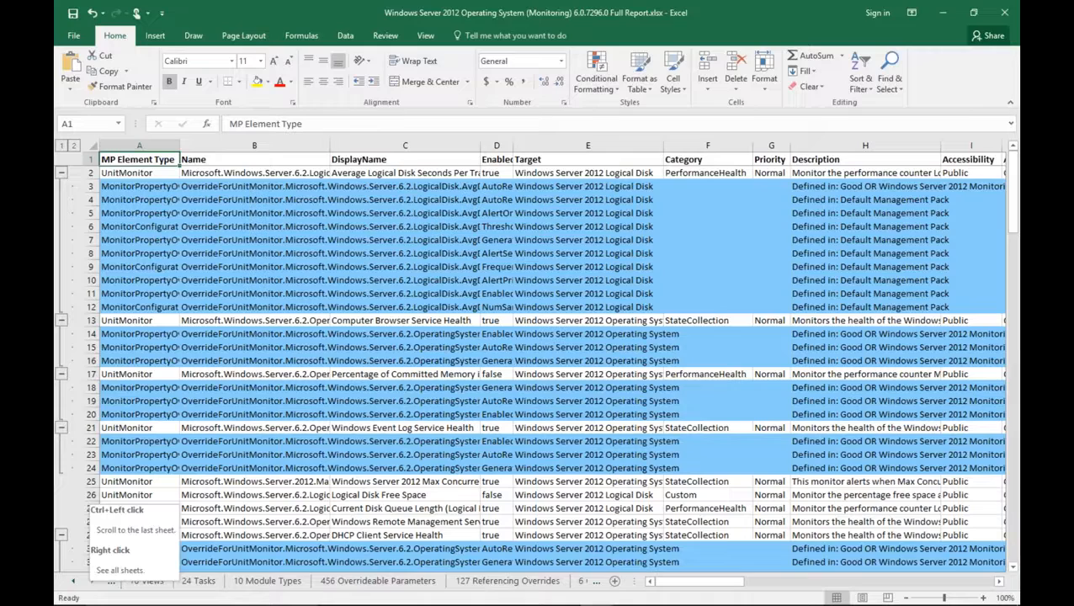
pyautogui.click(498, 581)
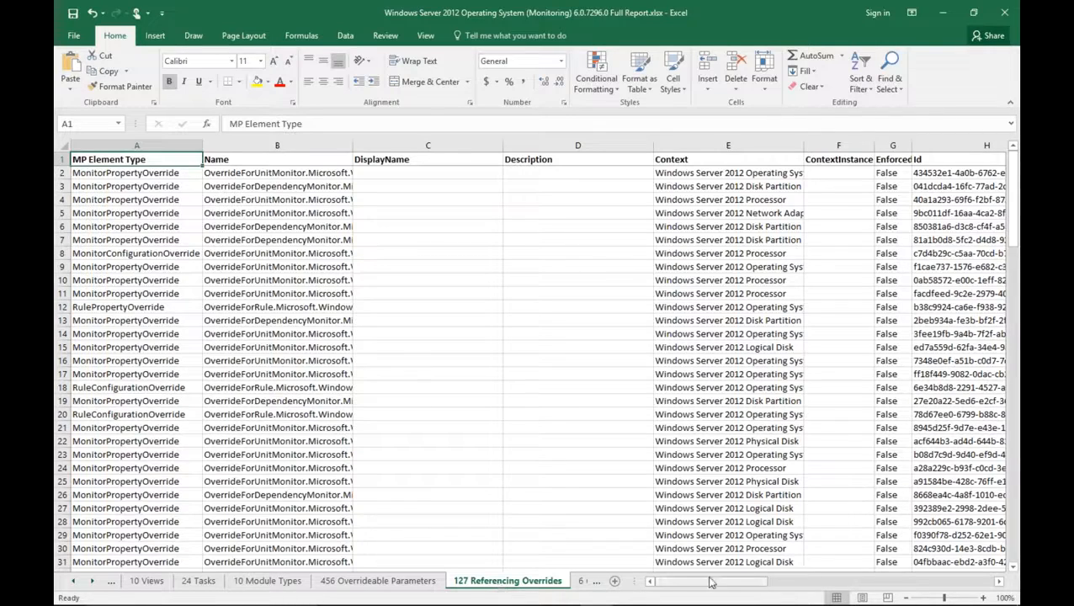
pyautogui.moveTo(714, 586); pyautogui.dragTo(972, 582)
pyautogui.click(889, 146)
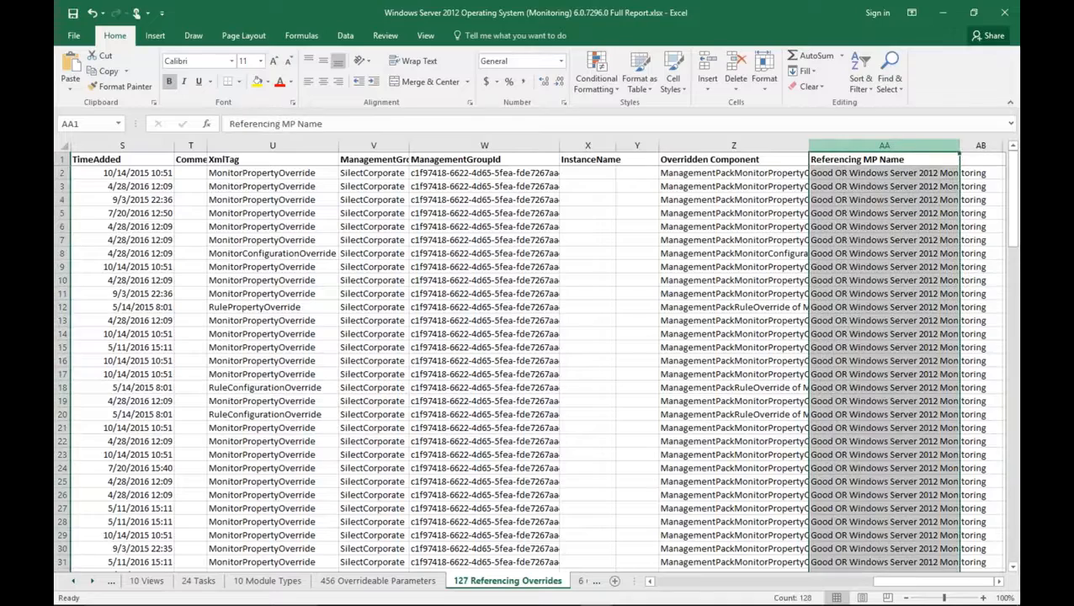
# Examine which management packs are listed in the Referencing MP Name column, and minimize the workbook without closing it.
pyautogui.scroll(-10, 902, 382)
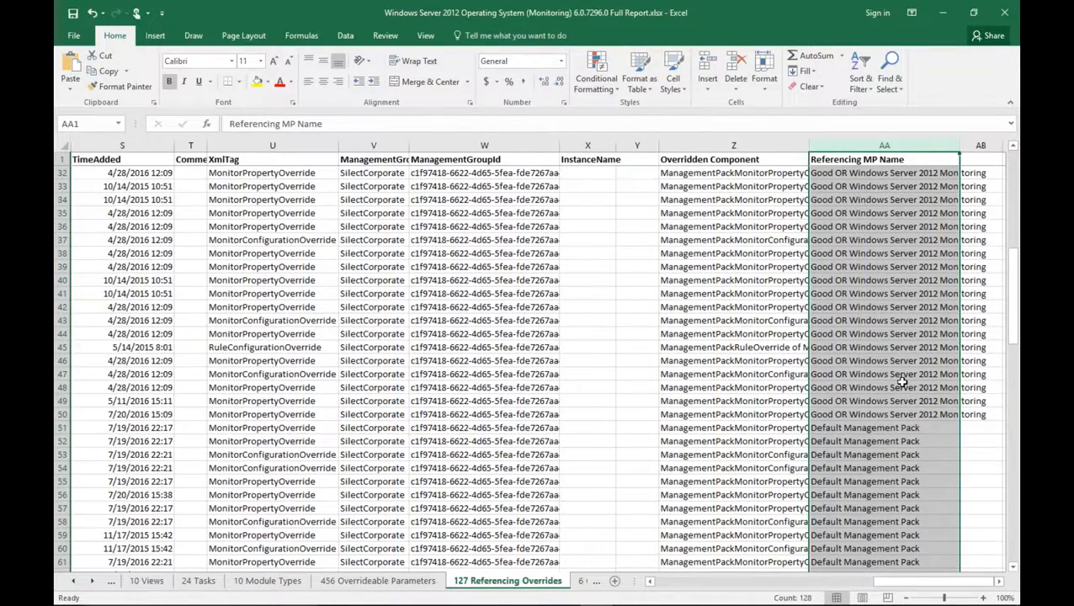
pyautogui.scroll(-2, 902, 382)
pyautogui.scroll(-13, 901, 382)
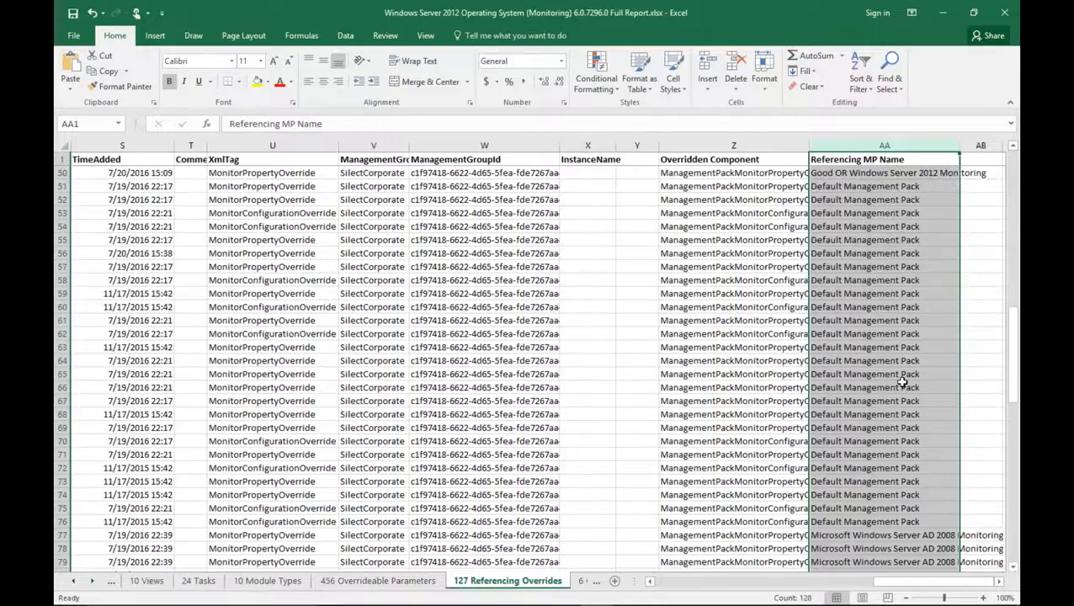
pyautogui.scroll(-5, 901, 382)
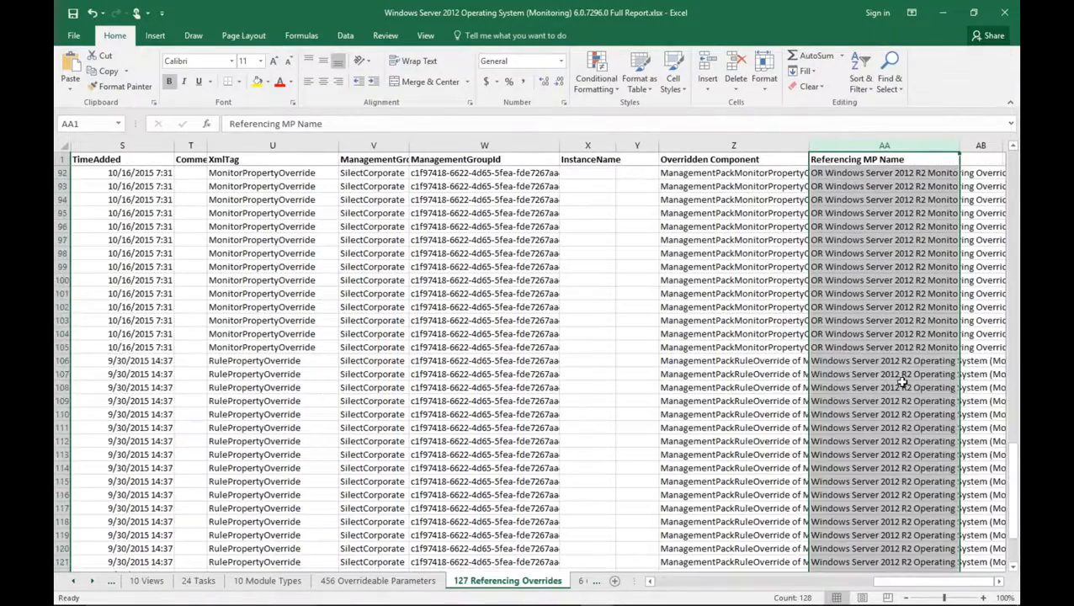
pyautogui.scroll(-7, 902, 383)
pyautogui.scroll(8, 902, 382)
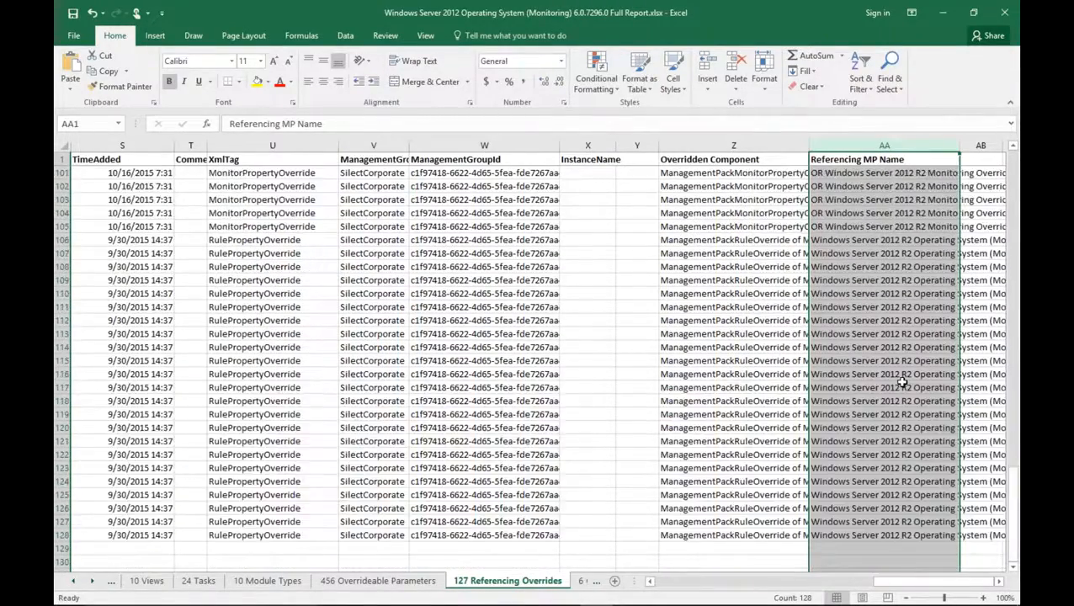
pyautogui.click(1005, 11)
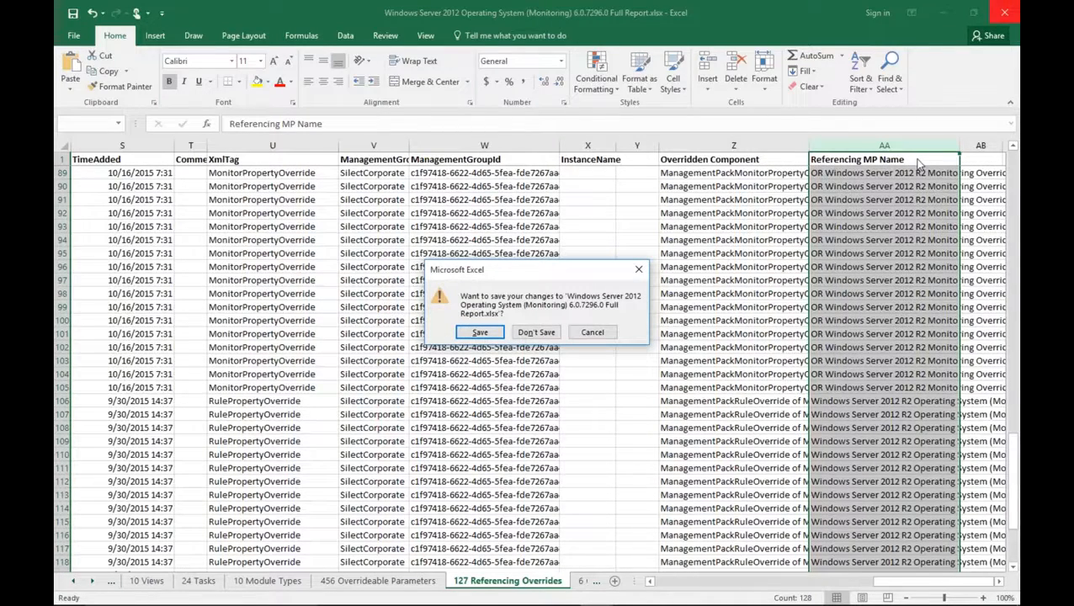
pyautogui.click(592, 333)
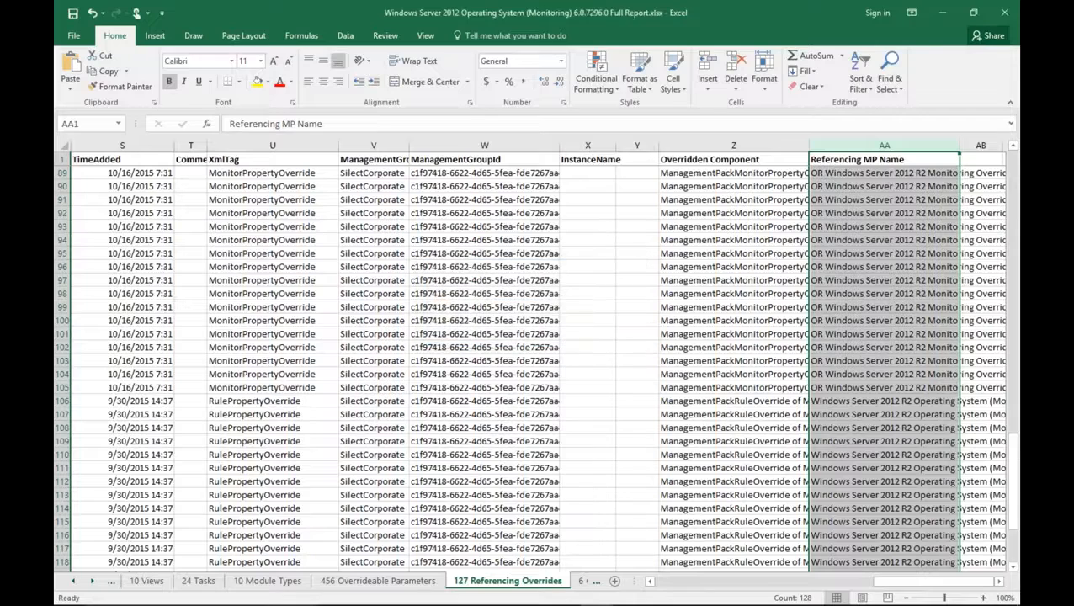
pyautogui.click(944, 12)
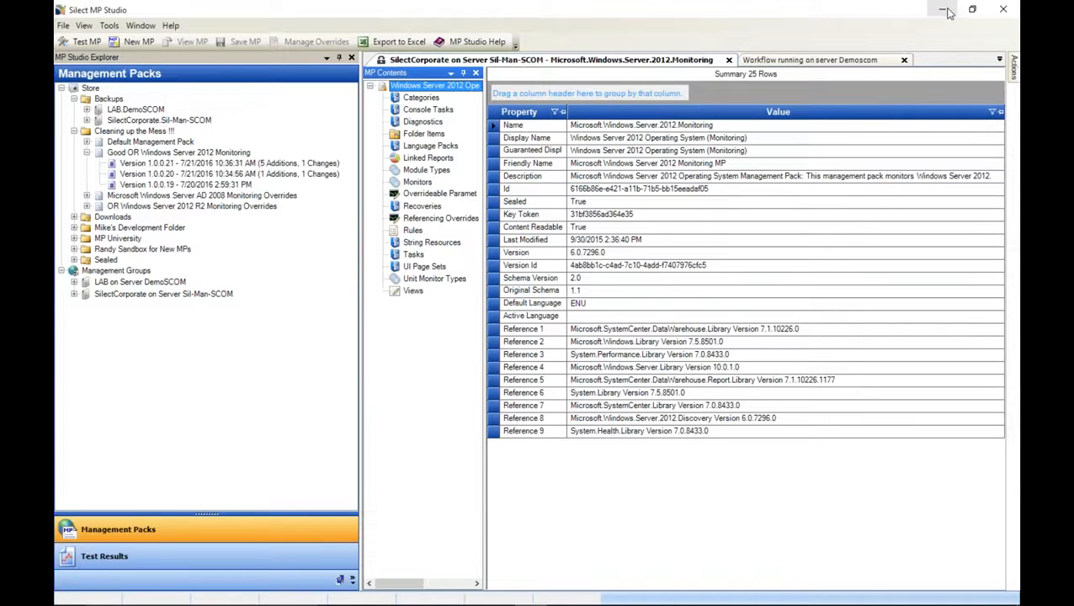
# Run the report on all agents for the SilectCorporate management group and show the workflow option for the SIL-MAN-10 agent.
pyautogui.rightClick(193, 296)
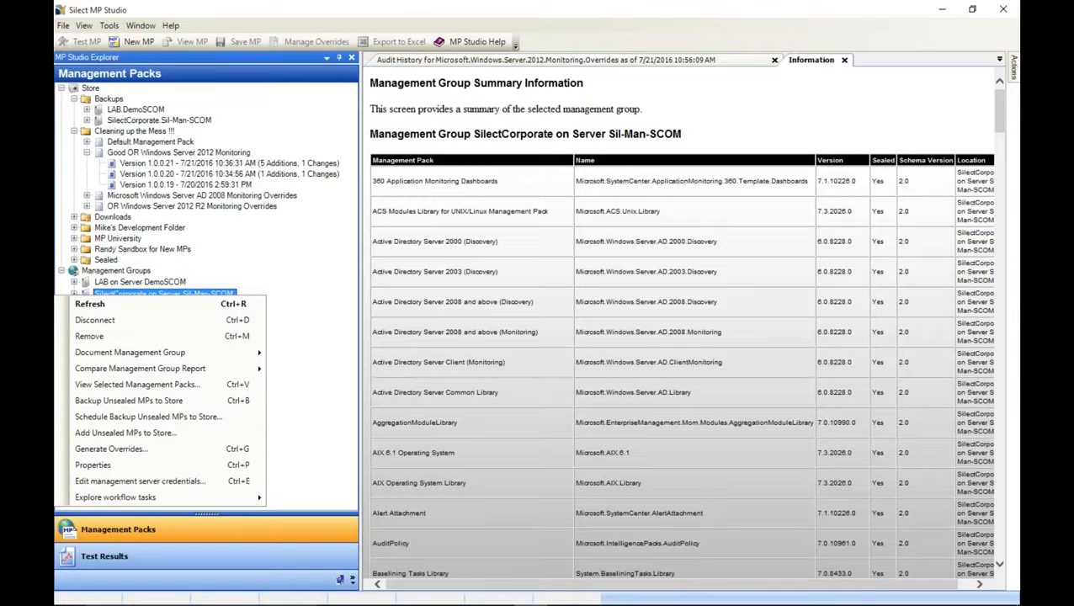
pyautogui.moveTo(151, 495)
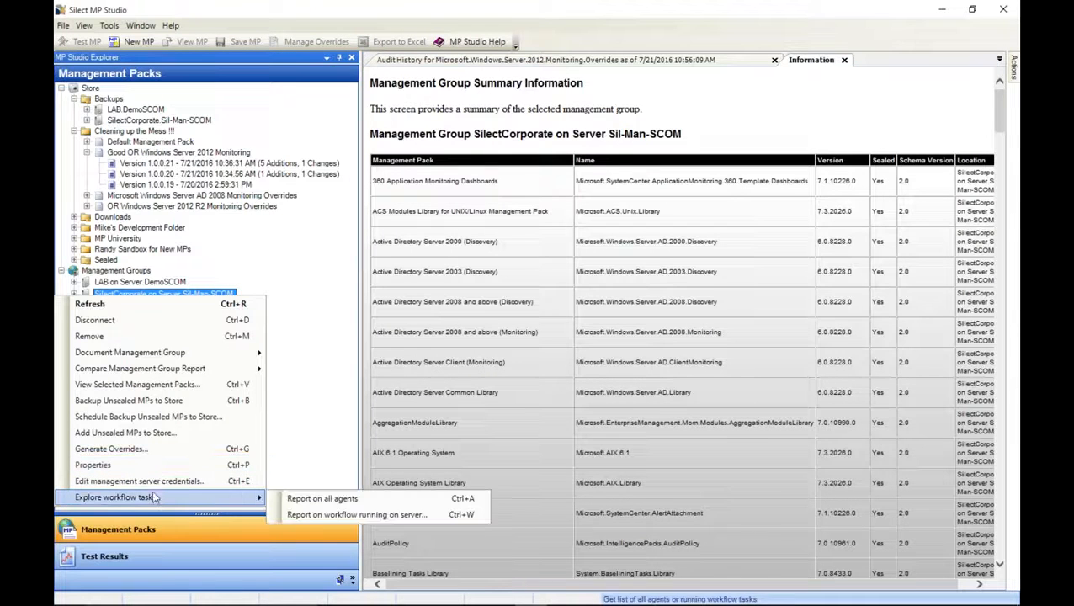
pyautogui.click(353, 499)
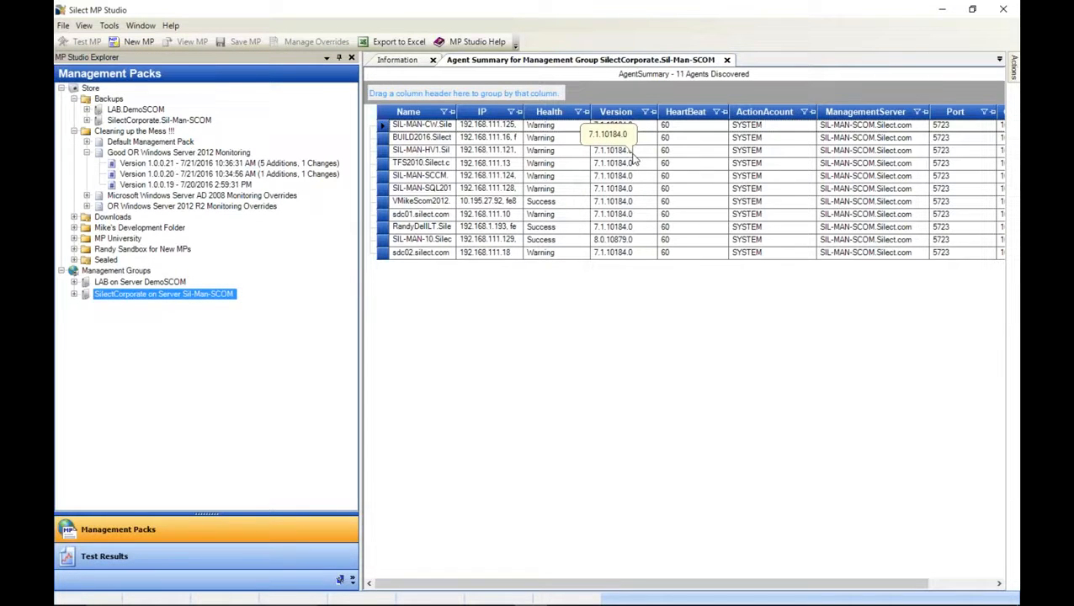
pyautogui.rightClick(452, 240)
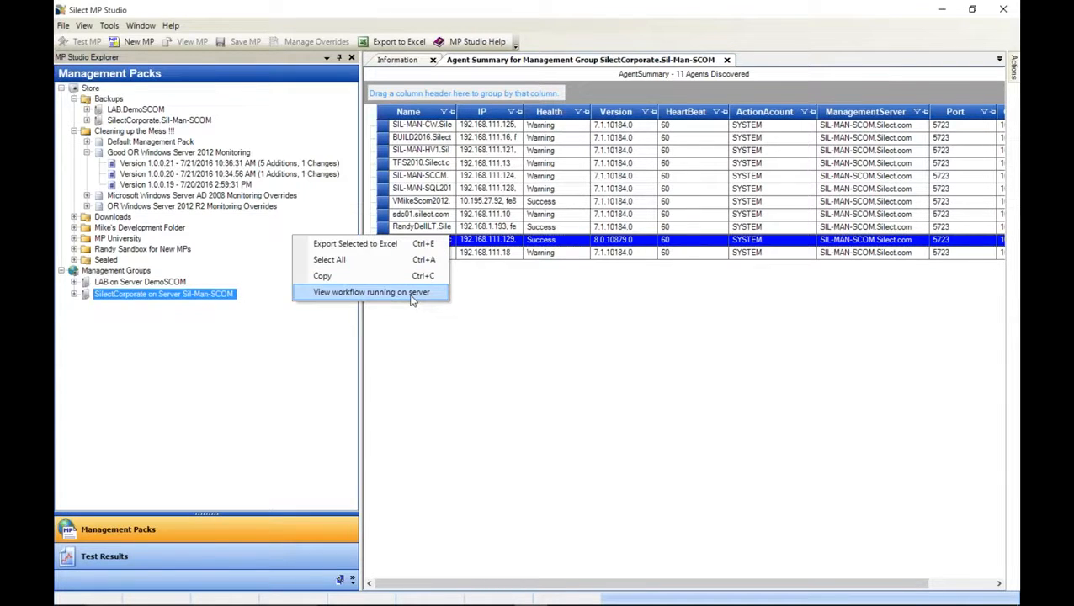
# Switch to the open report of workflows running on server Sil-Man-SCOM and group its rows by Type.
pyautogui.click(1000, 60)
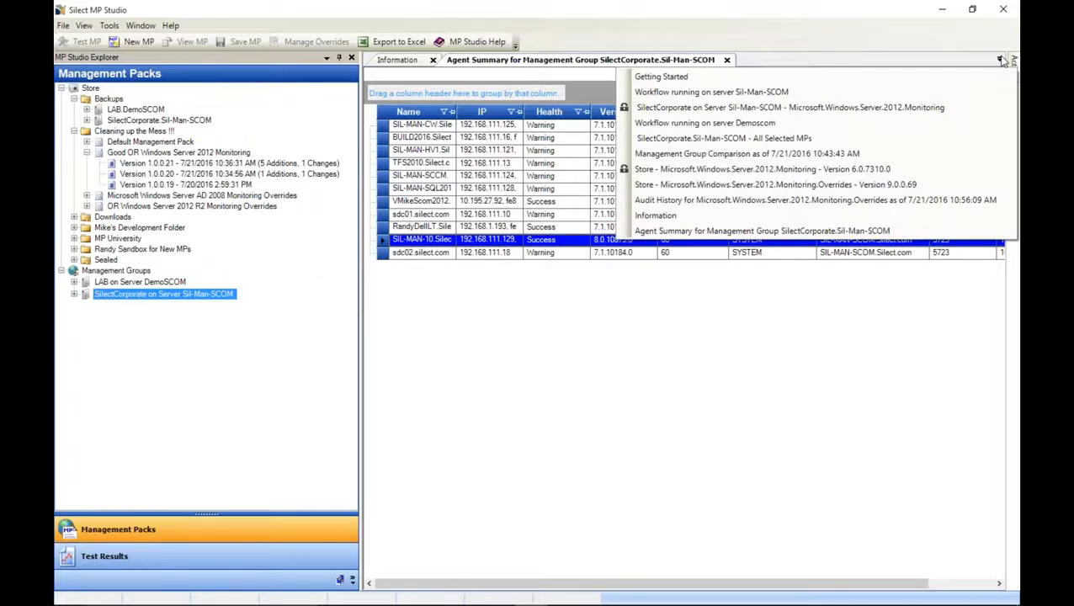
pyautogui.click(806, 91)
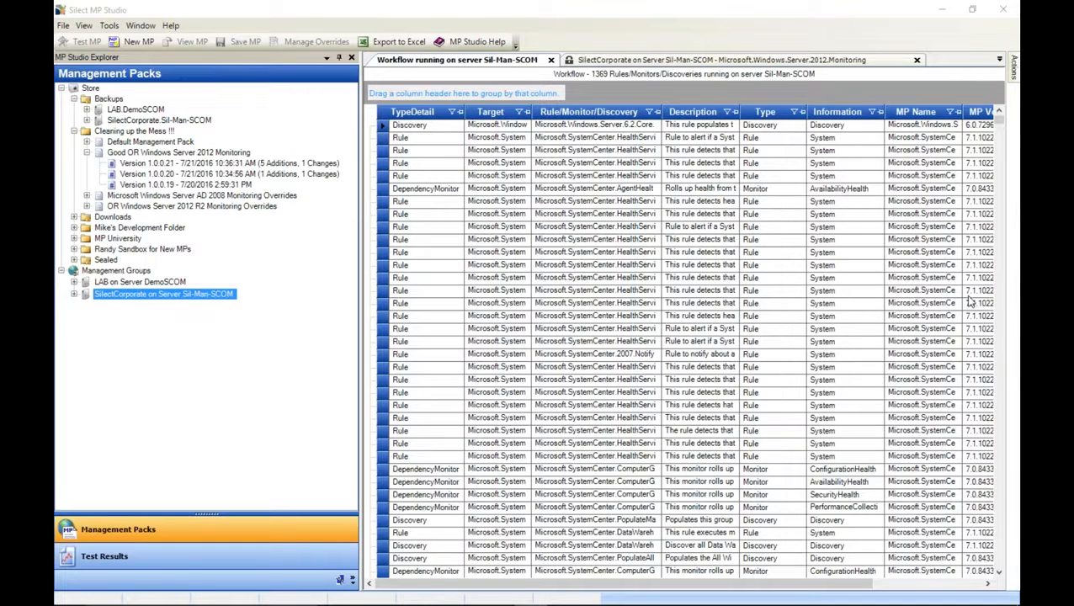
pyautogui.moveTo(815, 73); pyautogui.dragTo(764, 74)
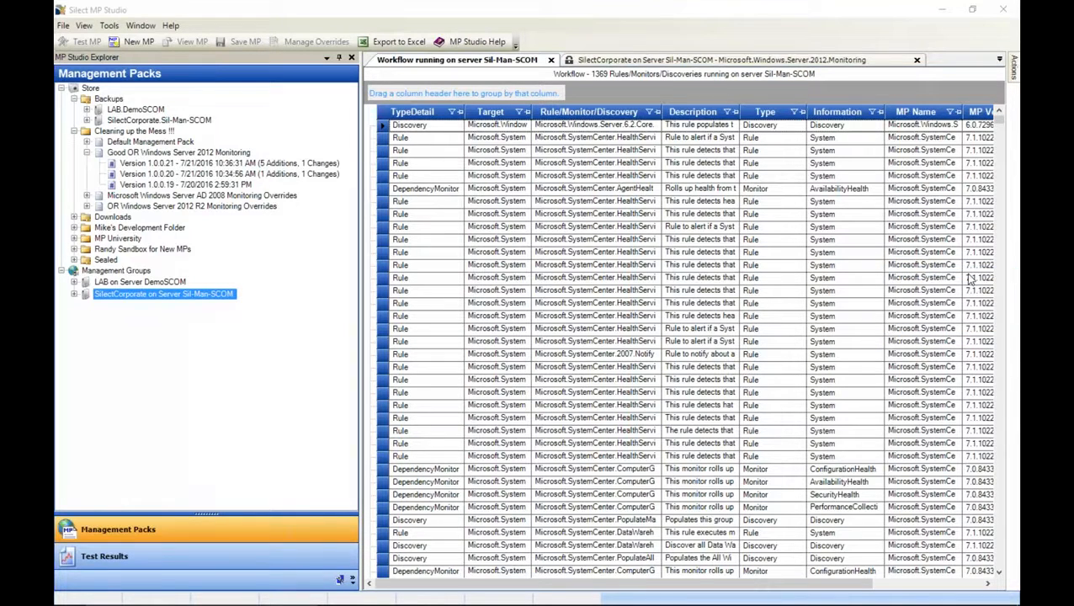
pyautogui.moveTo(764, 113); pyautogui.dragTo(484, 96)
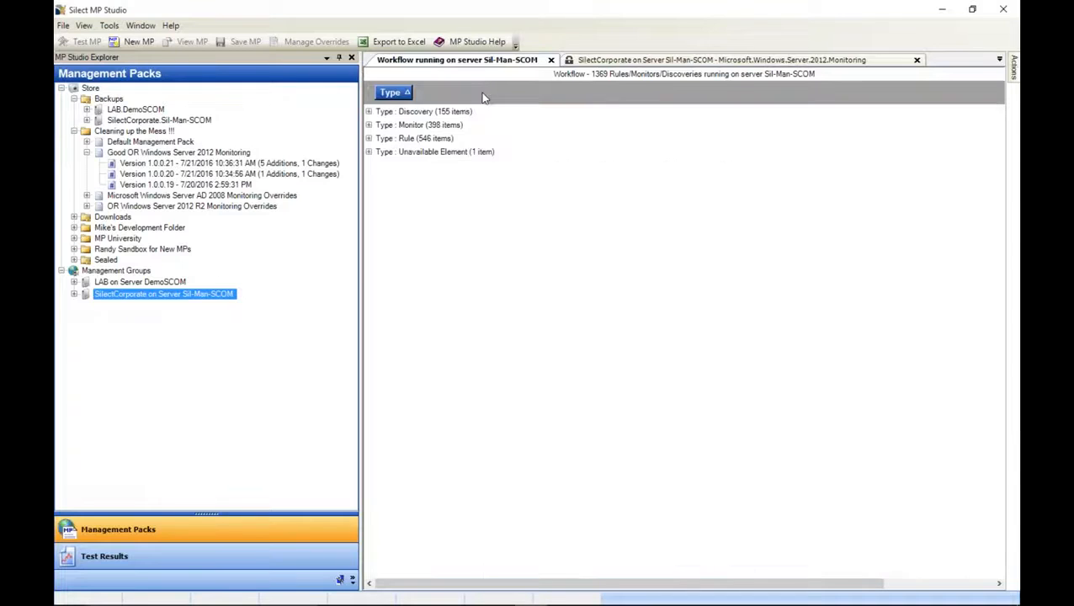
# Examine the workflows and overrides listed in the Discovery and Monitor type groups.
pyautogui.click(369, 113)
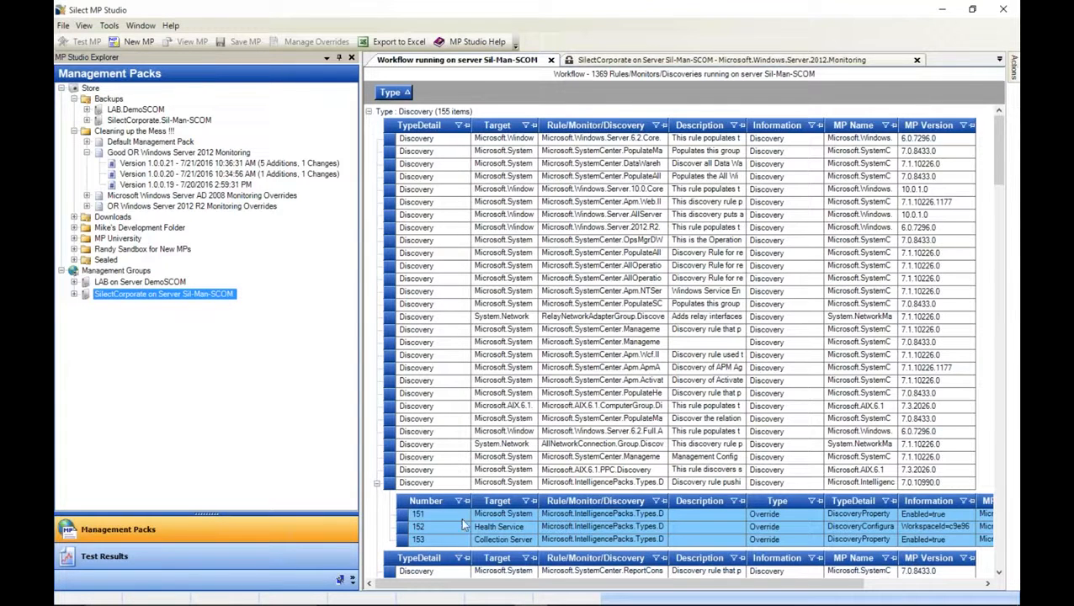
pyautogui.click(368, 112)
pyautogui.click(369, 125)
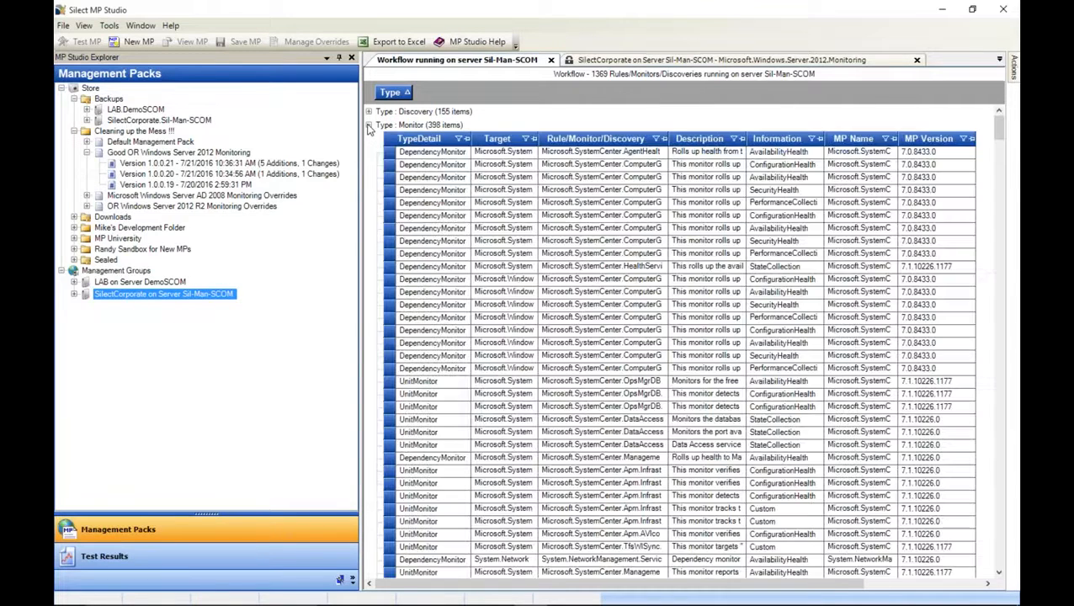
pyautogui.click(369, 125)
pyautogui.click(369, 125)
# Group the workflows additionally by MP Name, and examine the monitor threshold and enabled overrides of the Microsoft.SystemCenter.2007 pack.
pyautogui.moveTo(846, 138); pyautogui.dragTo(505, 99)
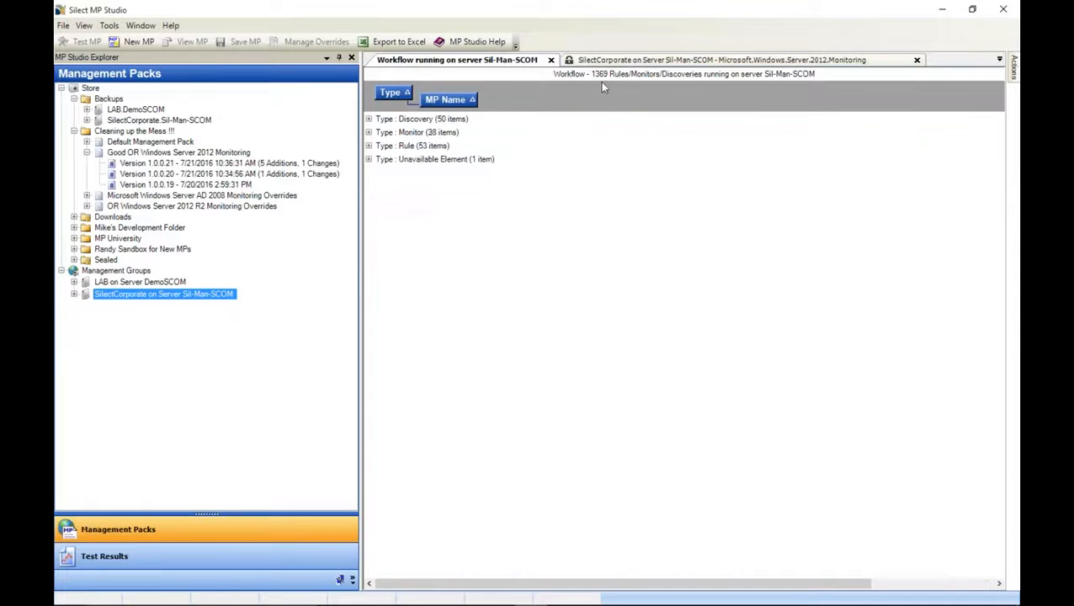
pyautogui.click(369, 132)
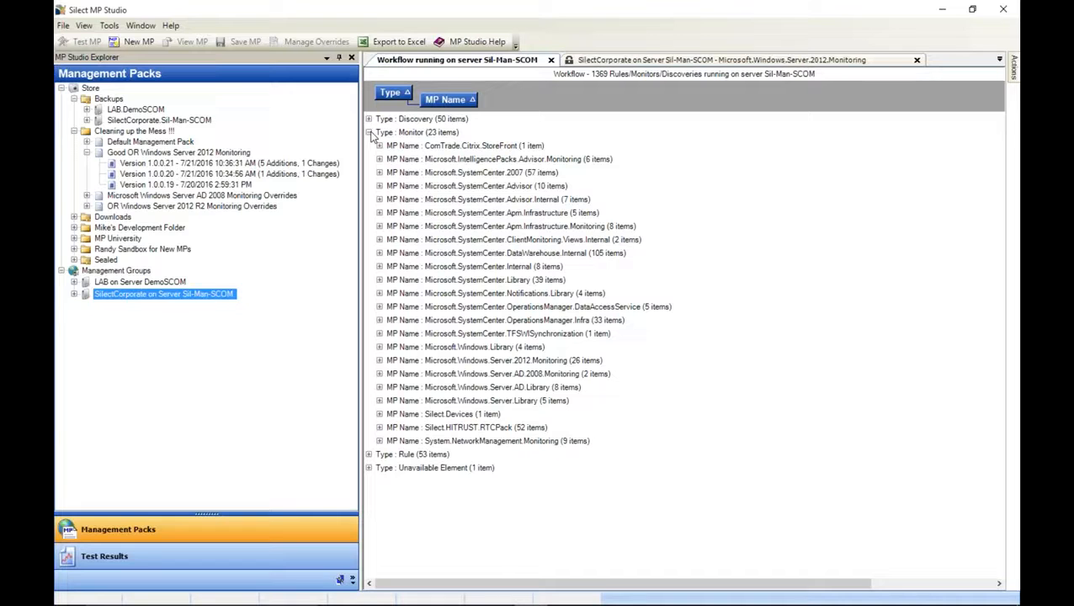
pyautogui.click(379, 173)
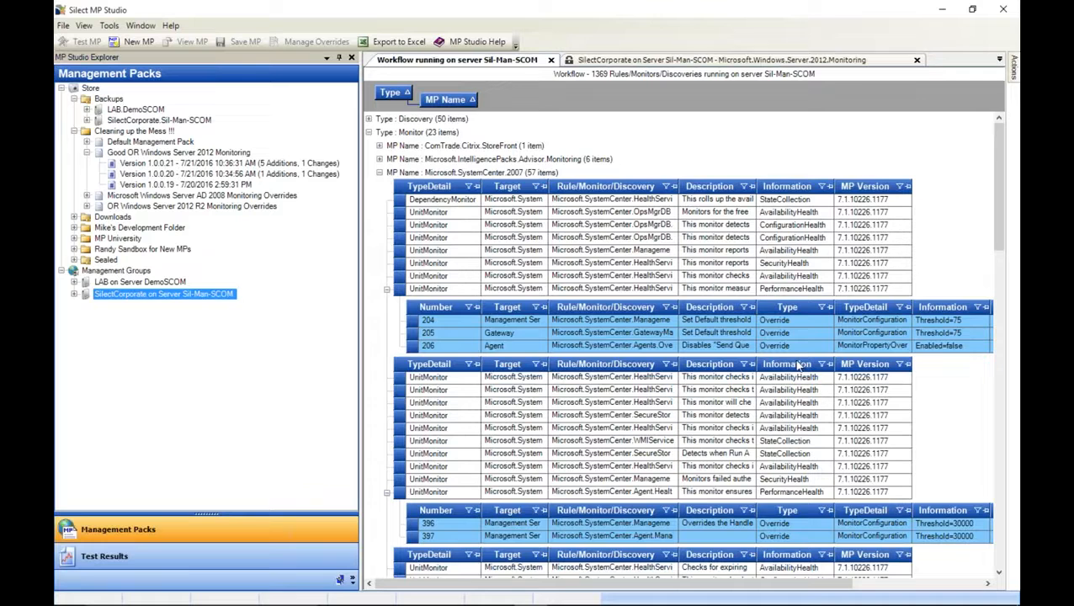
pyautogui.click(957, 321)
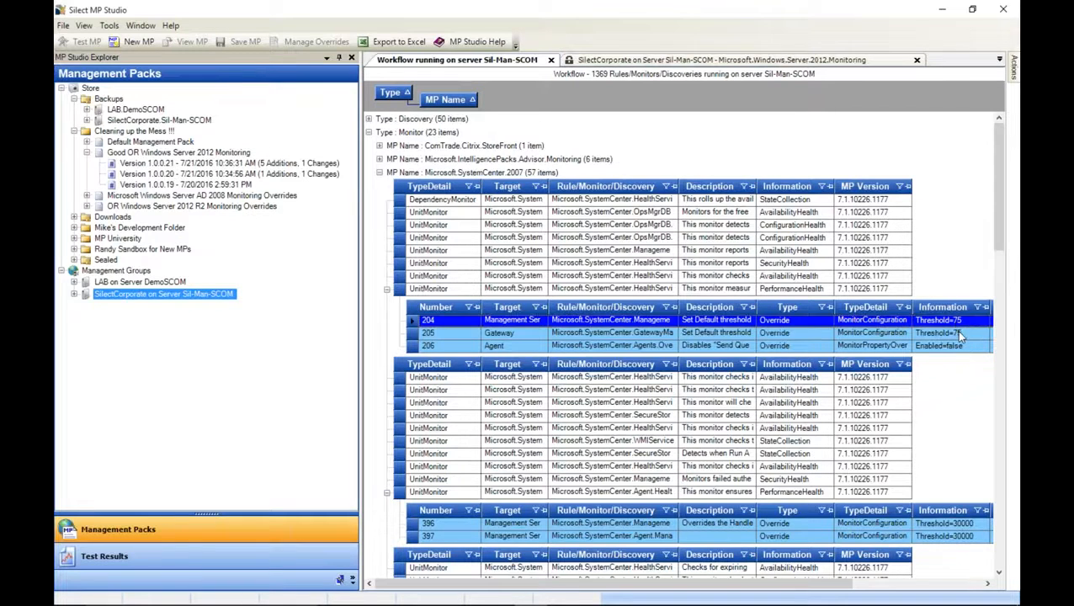
pyautogui.click(959, 334)
pyautogui.click(971, 346)
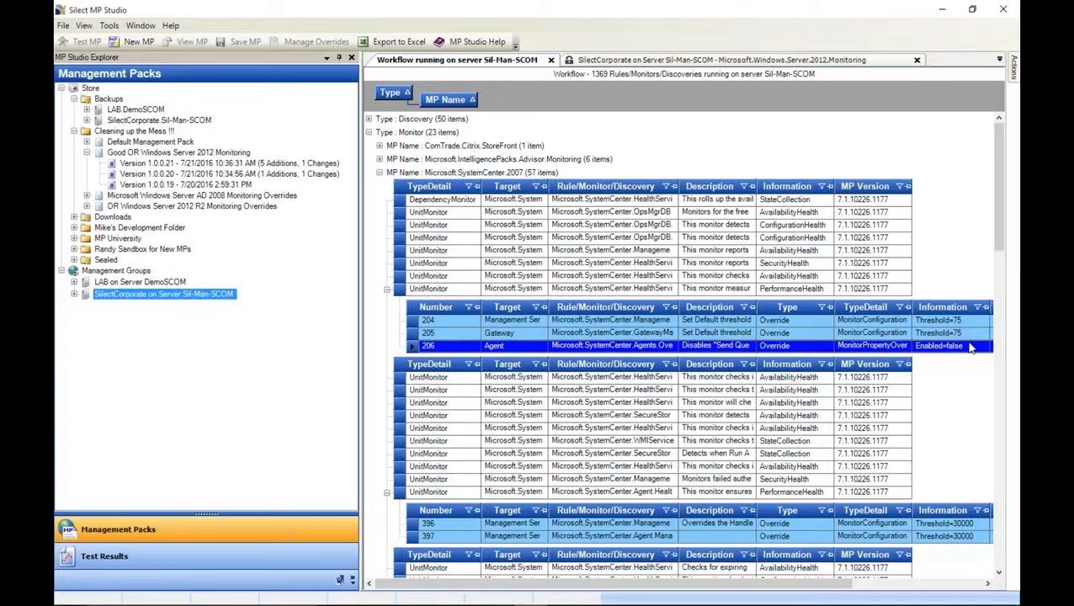
# Export the grouped workflow grid to Excel under the proposed file name, expand its Monitor group, and minimize the workbook.
pyautogui.click(412, 45)
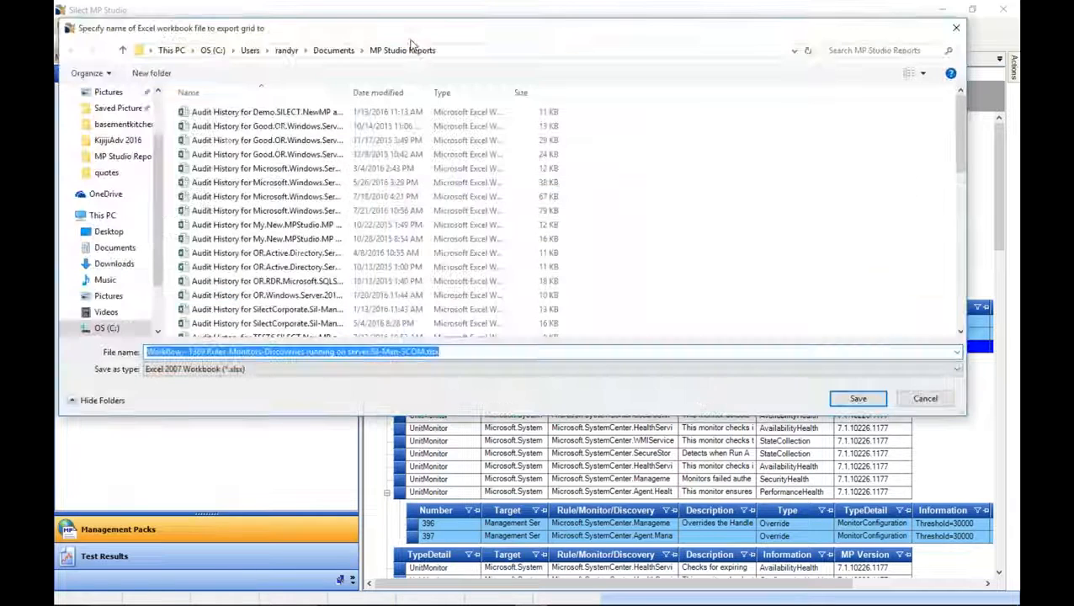
pyautogui.click(862, 408)
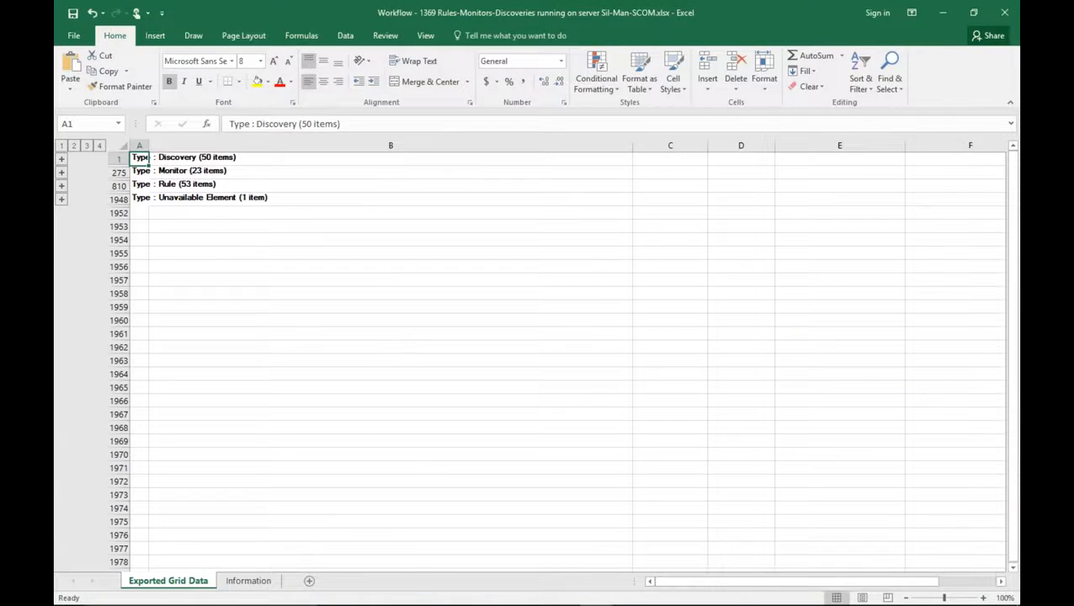
pyautogui.click(61, 172)
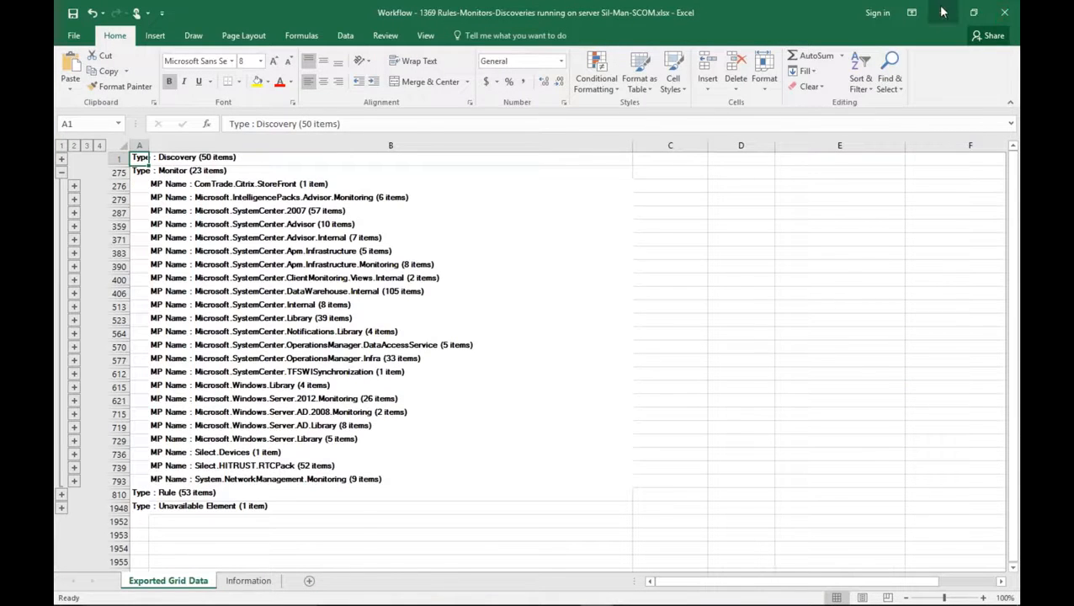
pyautogui.click(943, 12)
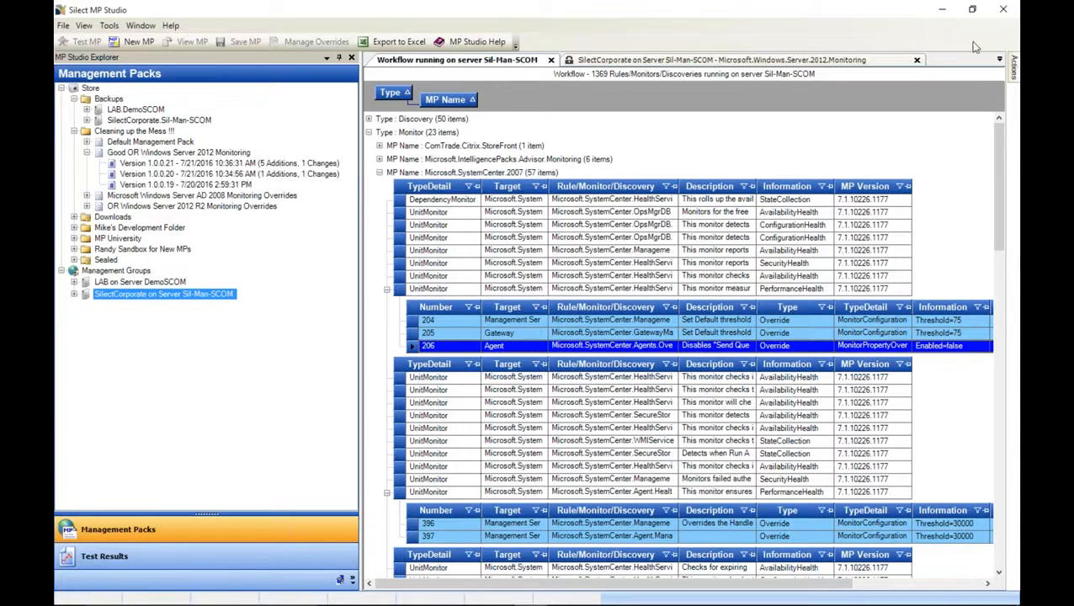
# Review the stored test results, expanding the My.New.MPStudio.MP 7.0.0.8, both Windows Server 2012 R2 Monitoring, and Windows Server 2012 Monitoring 6.0.7310.0 entries.
pyautogui.moveTo(1015, 67)
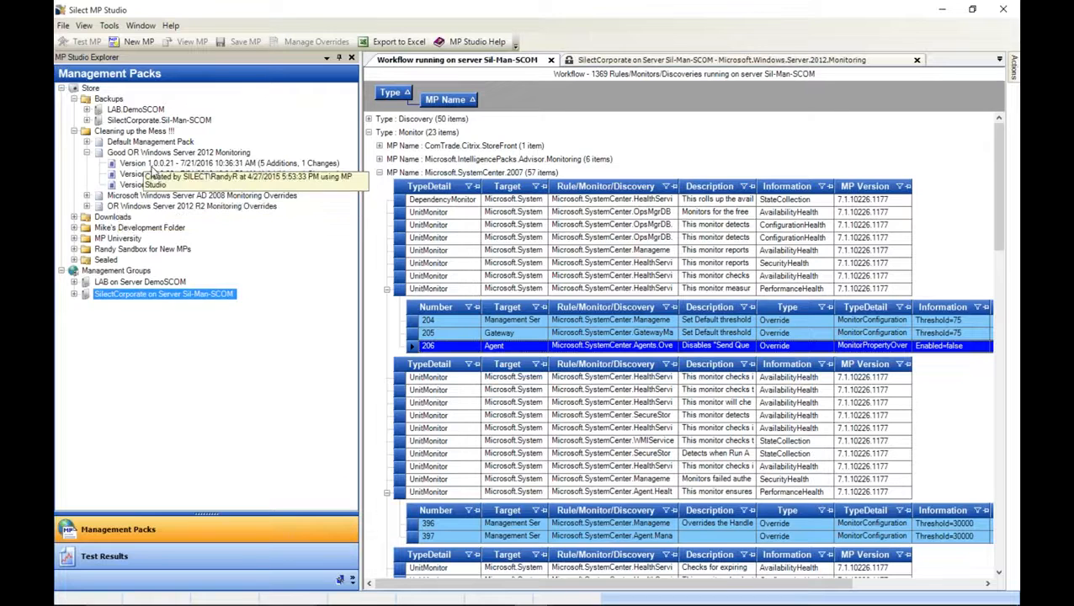
pyautogui.click(157, 165)
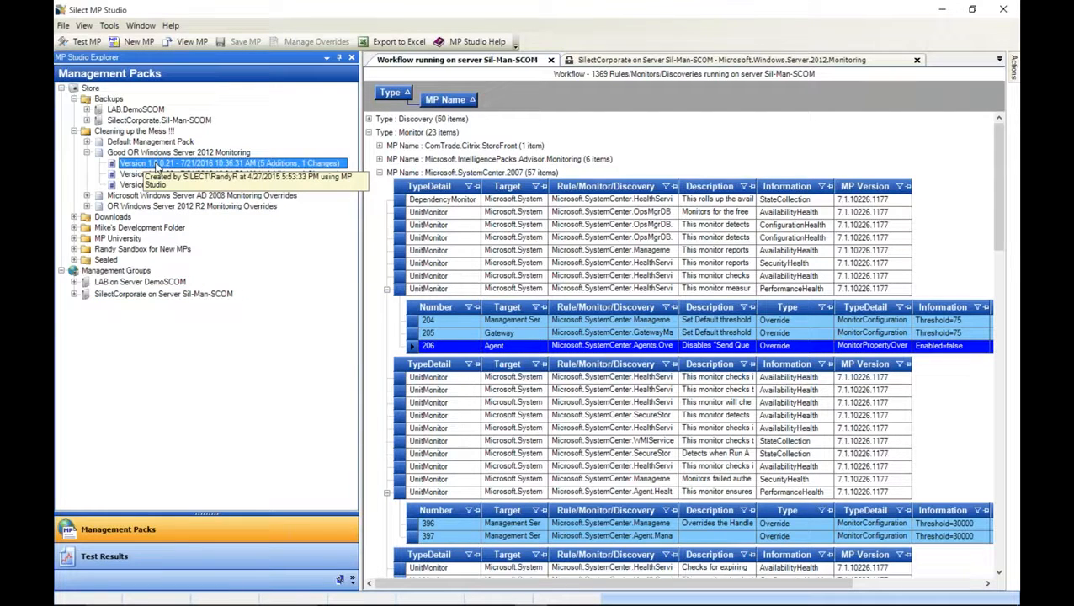
pyautogui.rightClick(156, 166)
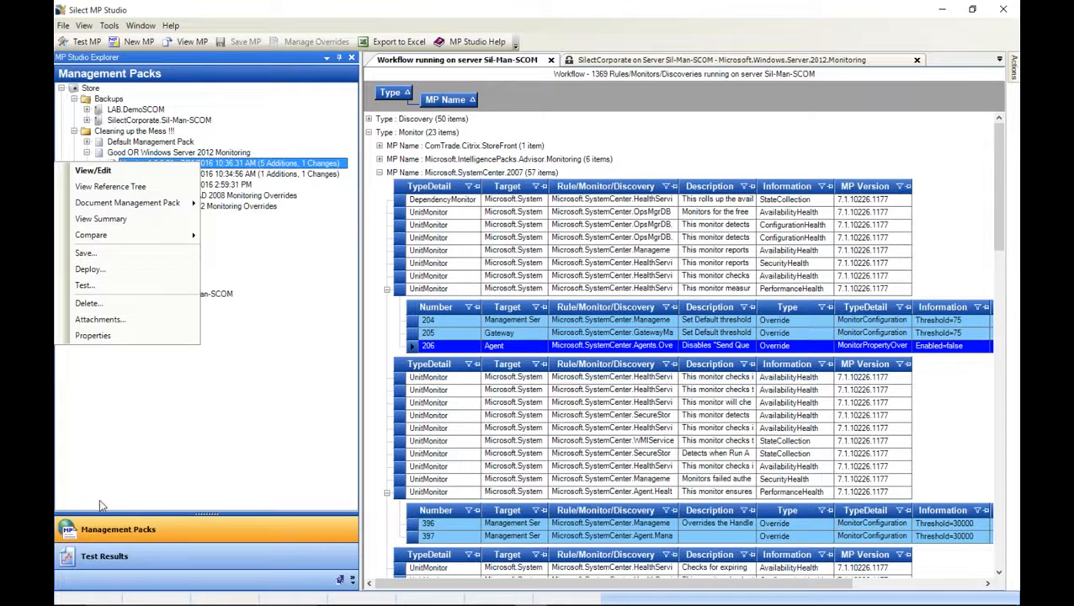
pyautogui.click(141, 556)
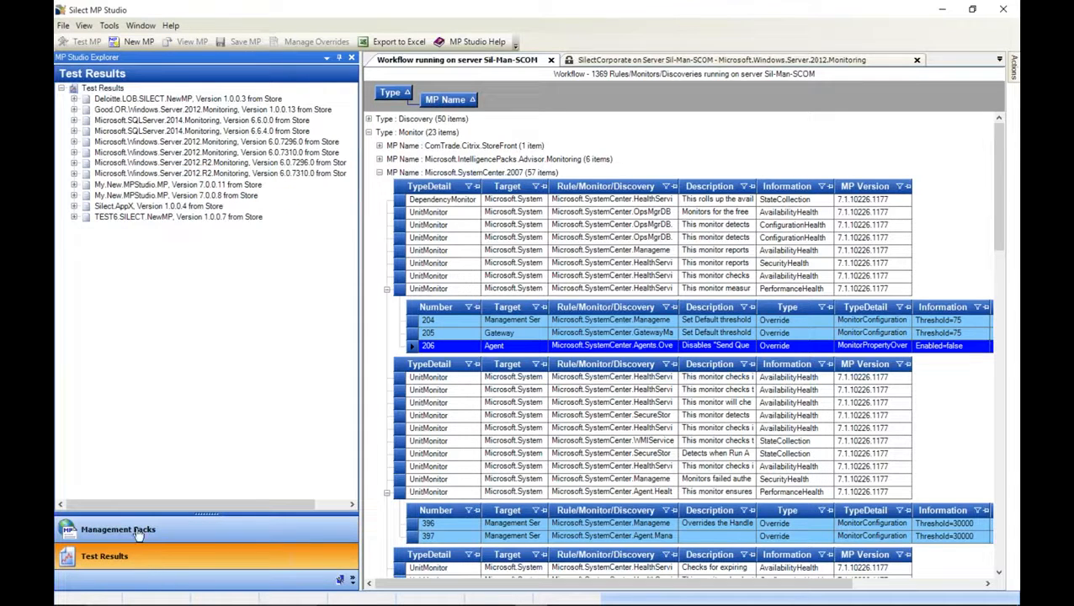
pyautogui.click(74, 195)
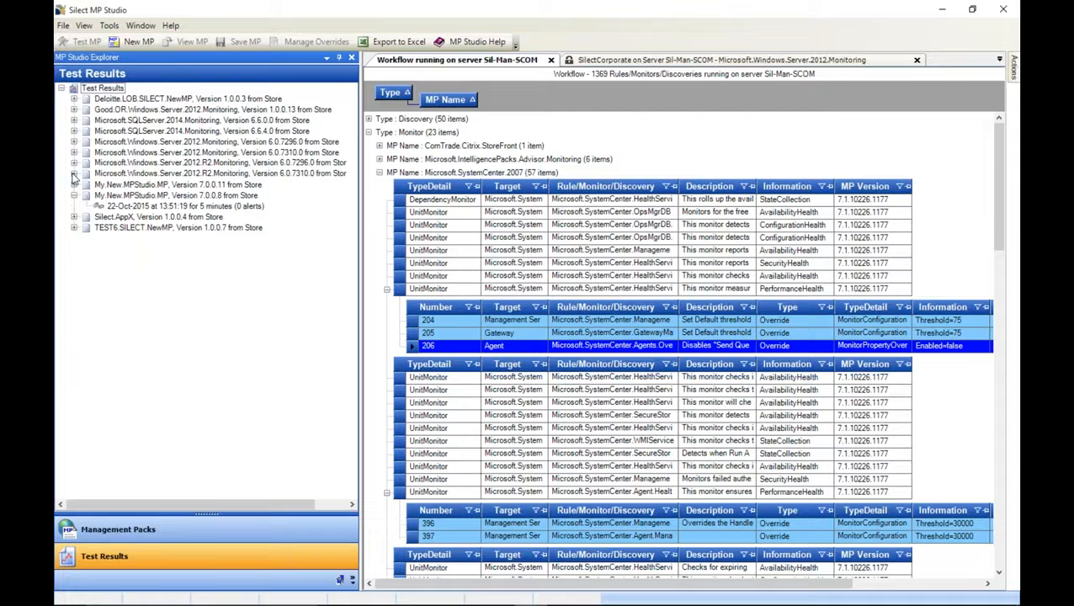
pyautogui.click(74, 173)
pyautogui.click(74, 162)
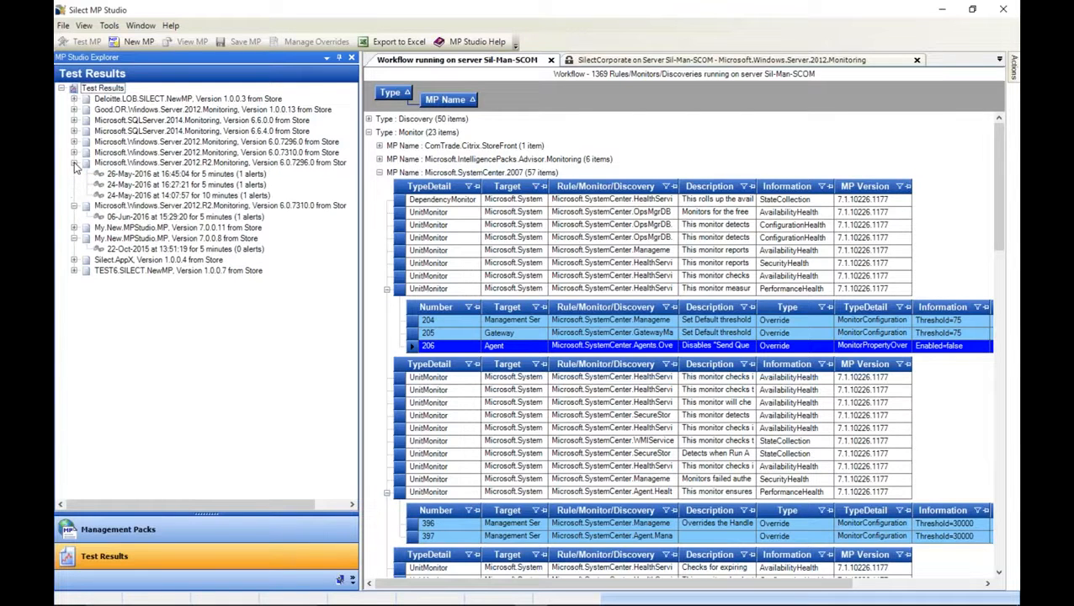
pyautogui.click(74, 152)
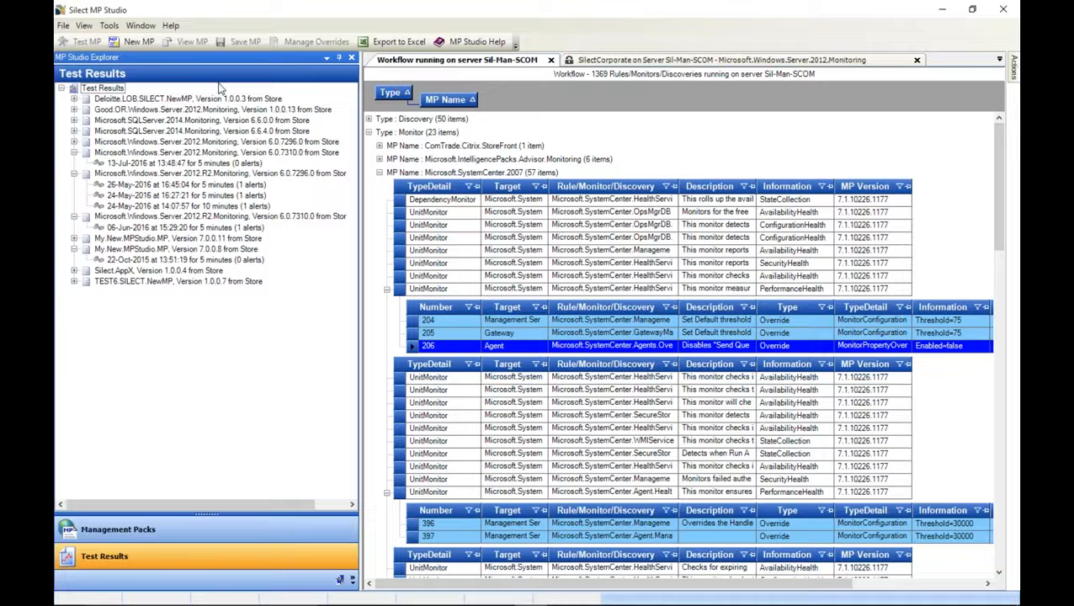
# Start a test of Good OR Windows Server 2012 Monitoring version 1.0.0.21 from the store and add localhost as the target server.
pyautogui.click(139, 543)
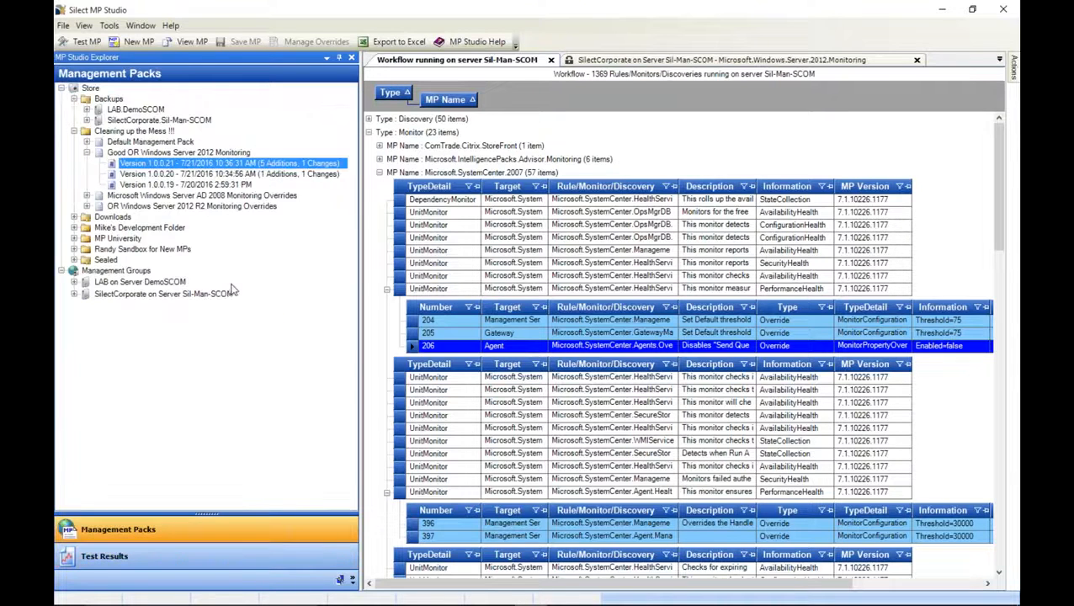
pyautogui.rightClick(141, 163)
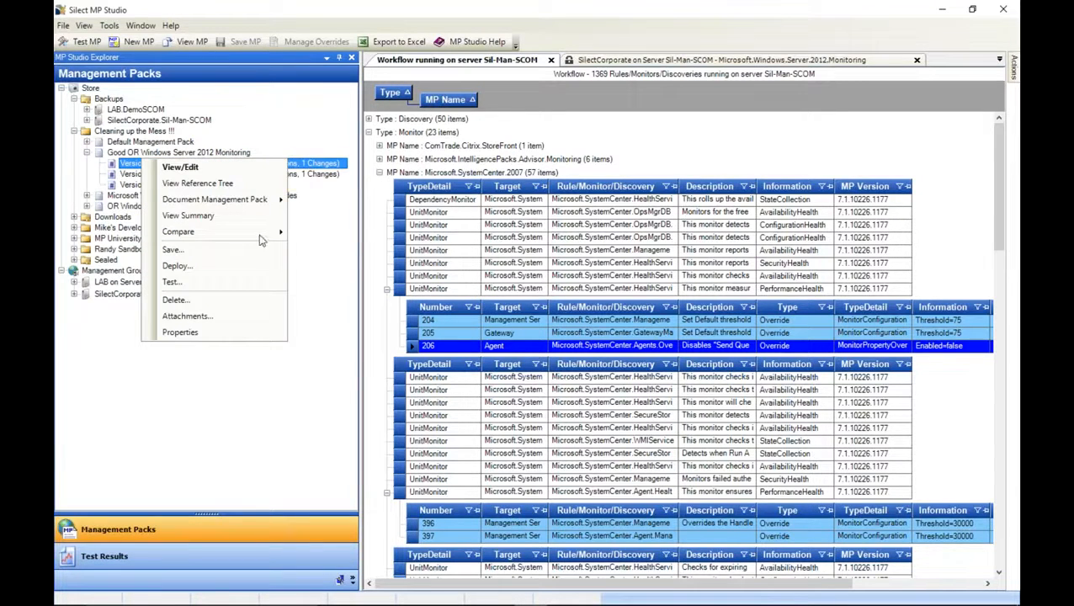
pyautogui.click(224, 282)
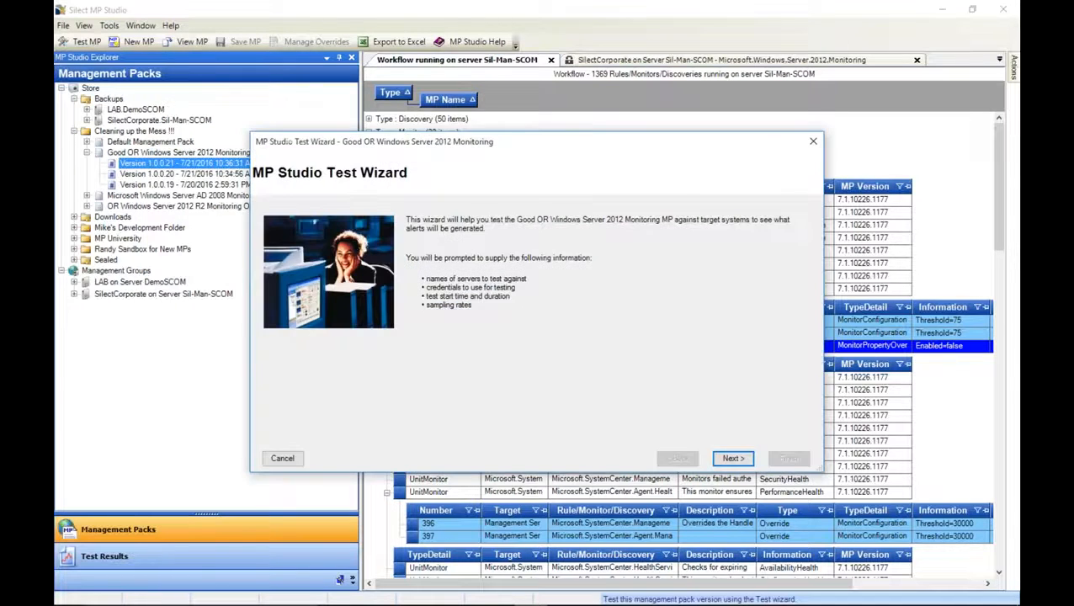
pyautogui.click(733, 458)
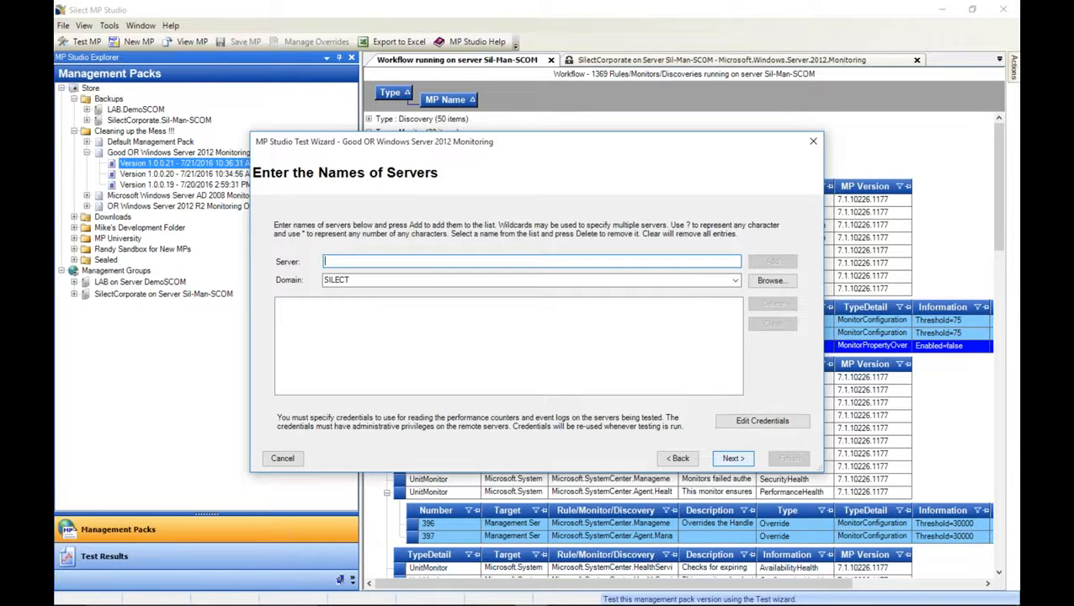
pyautogui.write('lo')
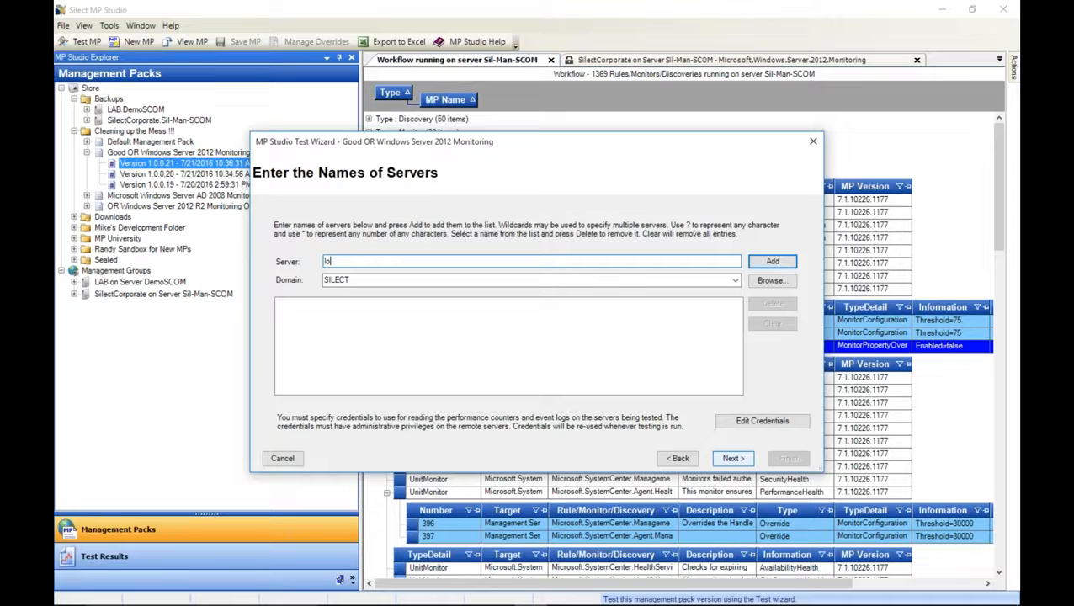
pyautogui.write('calhost')
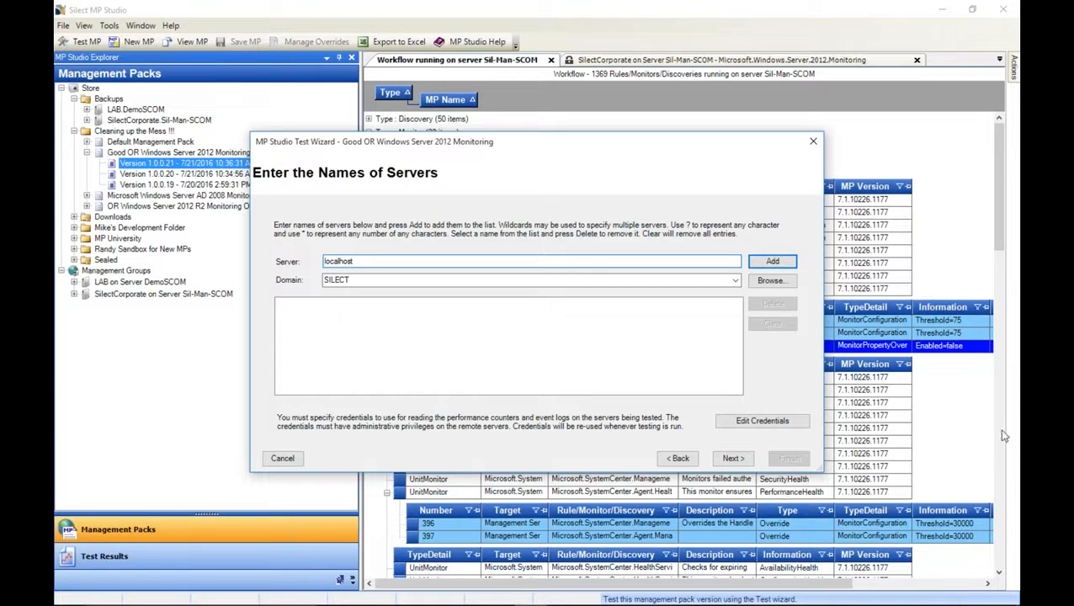
pyautogui.click(773, 262)
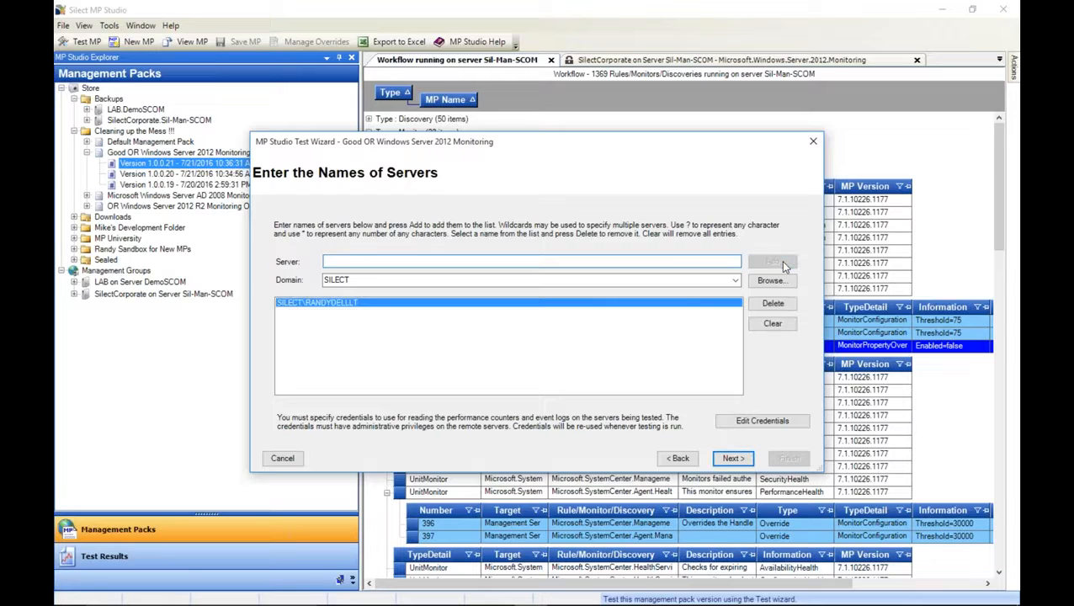
# Check the test credentials without changing them, and keep the test starting immediately for 5 minutes with event logs sampled every minute.
pyautogui.click(759, 422)
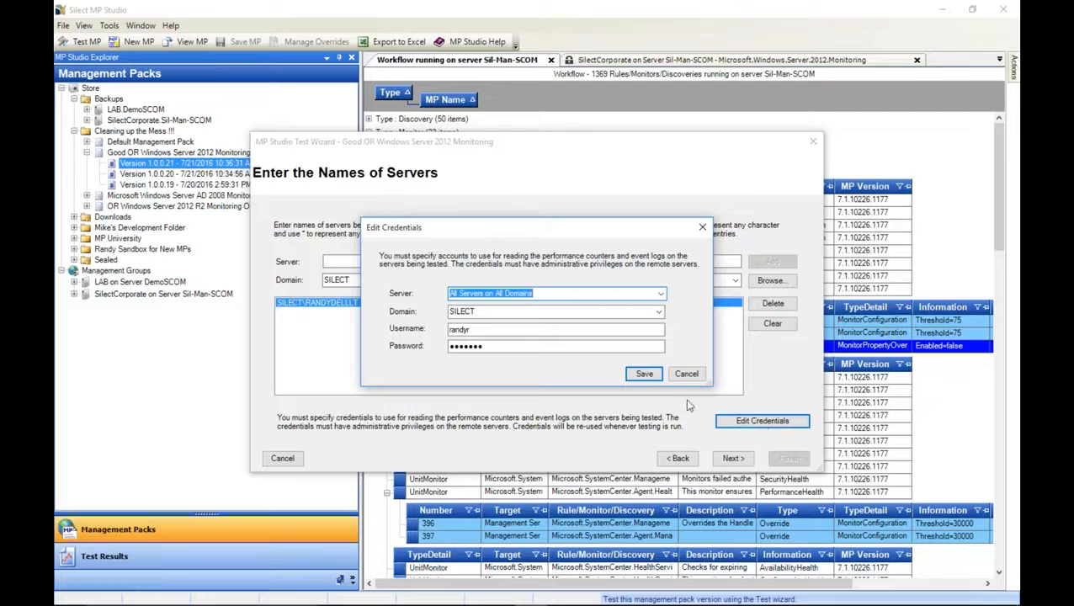
pyautogui.click(687, 374)
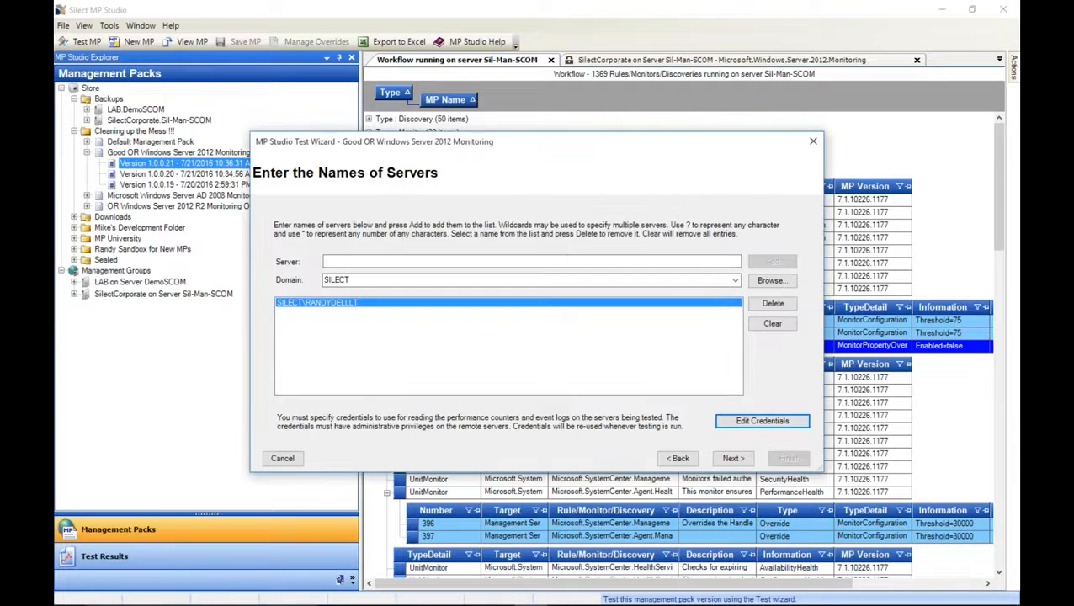
pyautogui.click(733, 459)
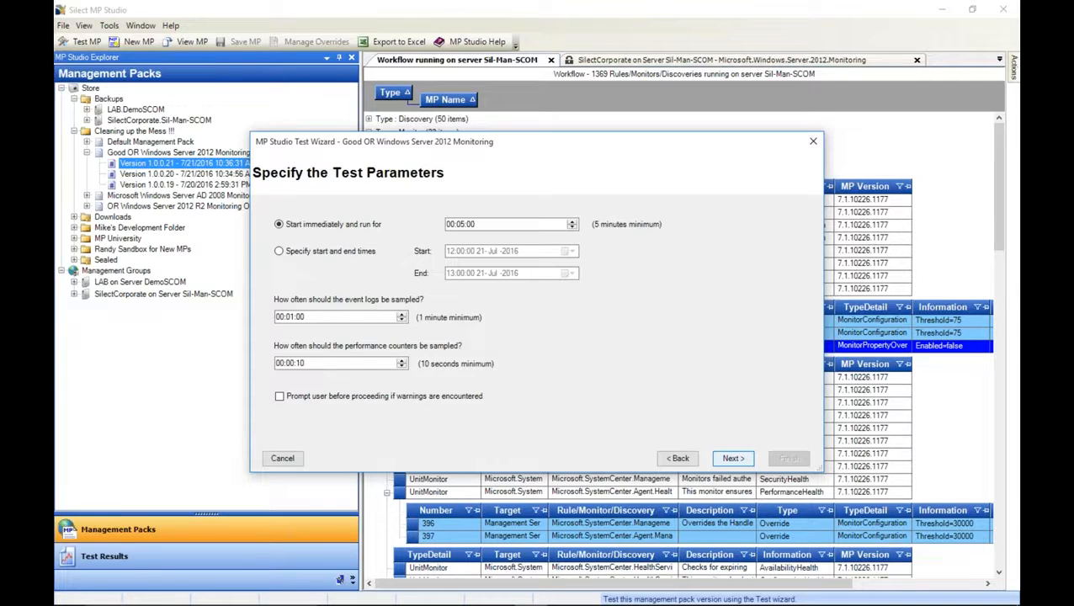
pyautogui.click(469, 225)
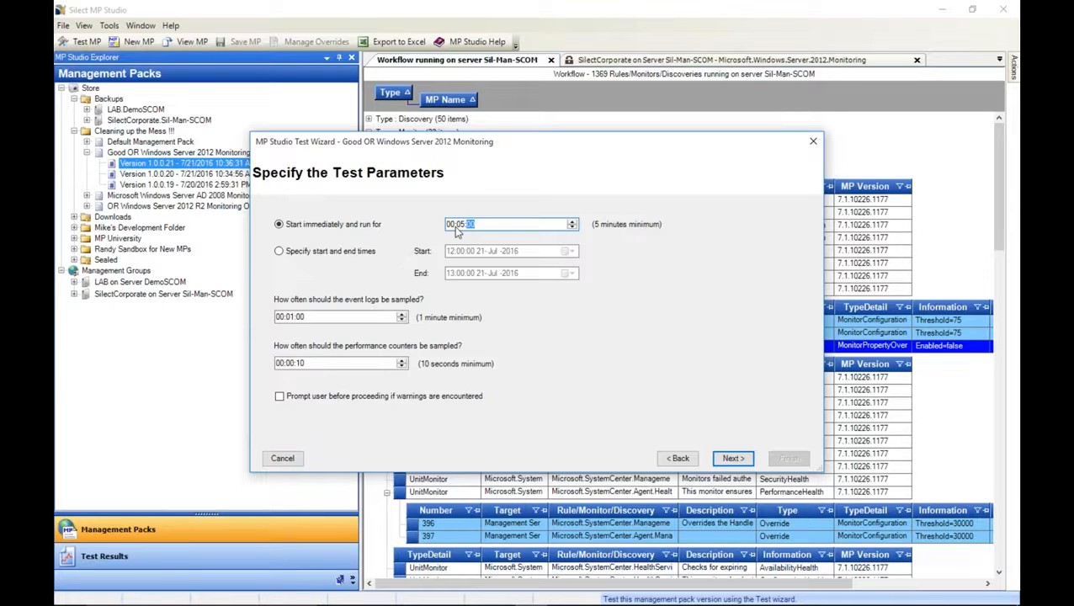
pyautogui.click(336, 256)
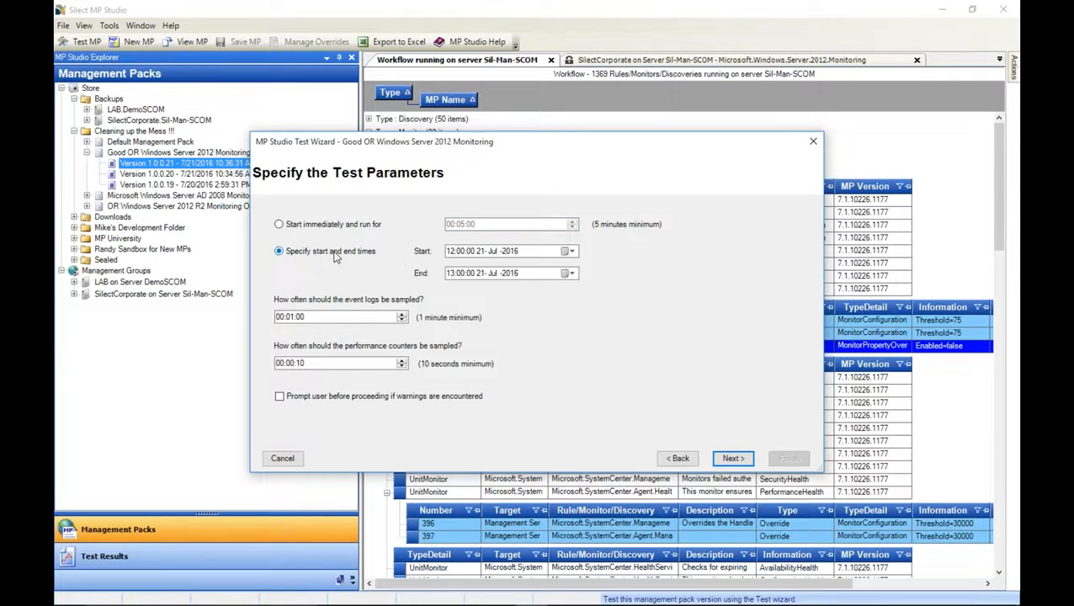
pyautogui.click(339, 226)
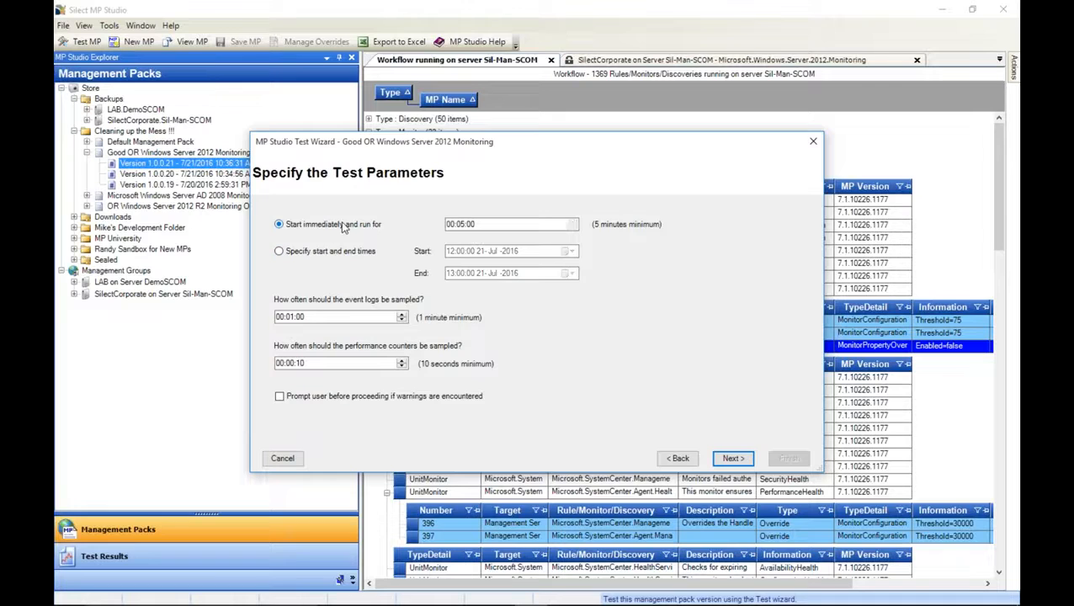
pyautogui.click(345, 318)
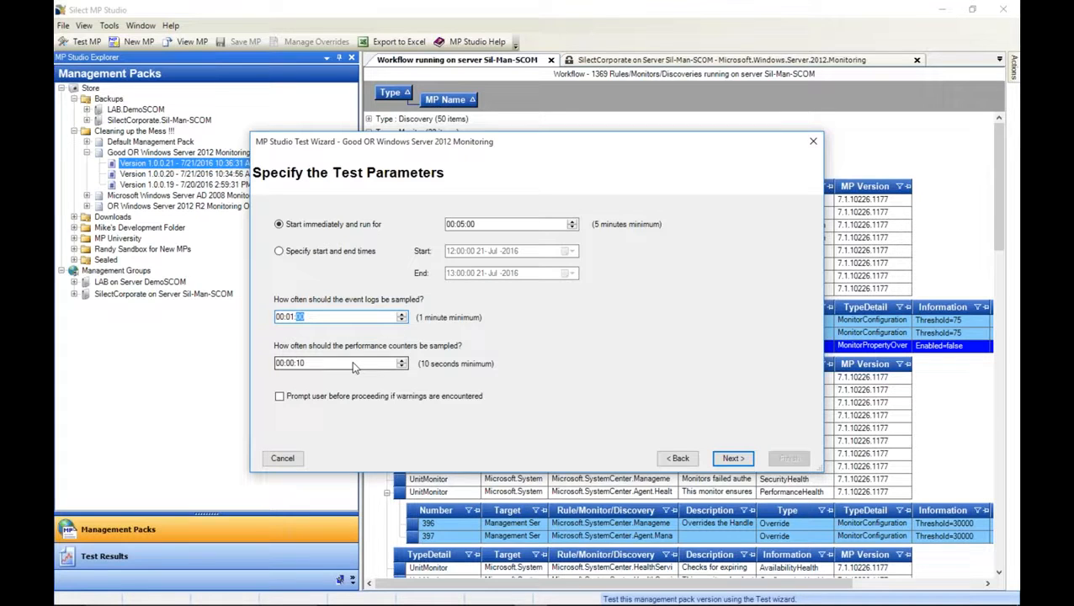
pyautogui.click(733, 459)
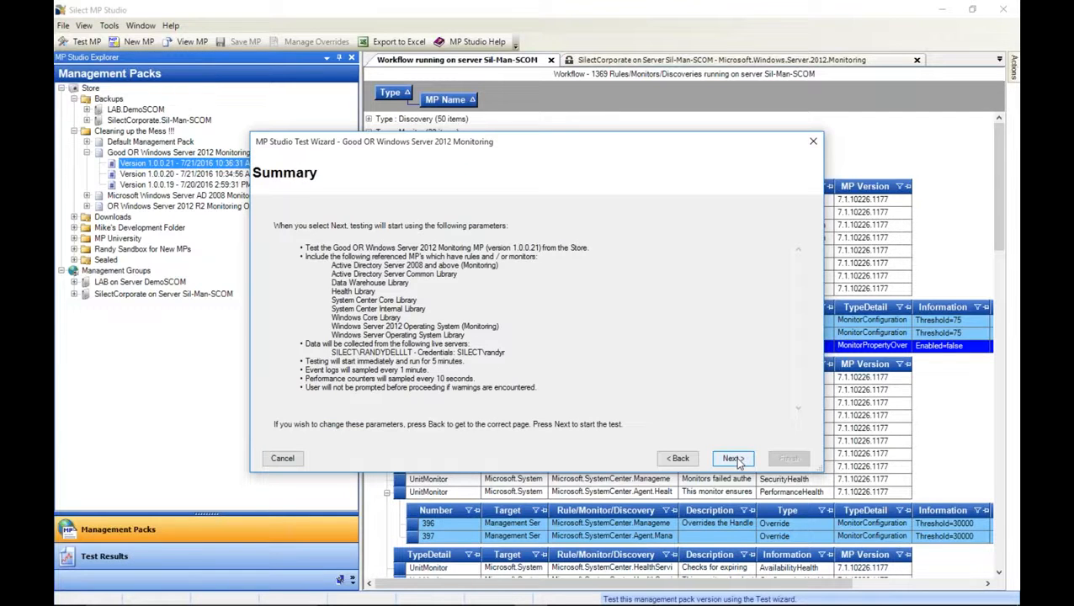
# Review the test summary, try to run the test, decline to continue past the target discovery problems, and cancel the wizard.
pyautogui.moveTo(548, 384); pyautogui.dragTo(233, 189)
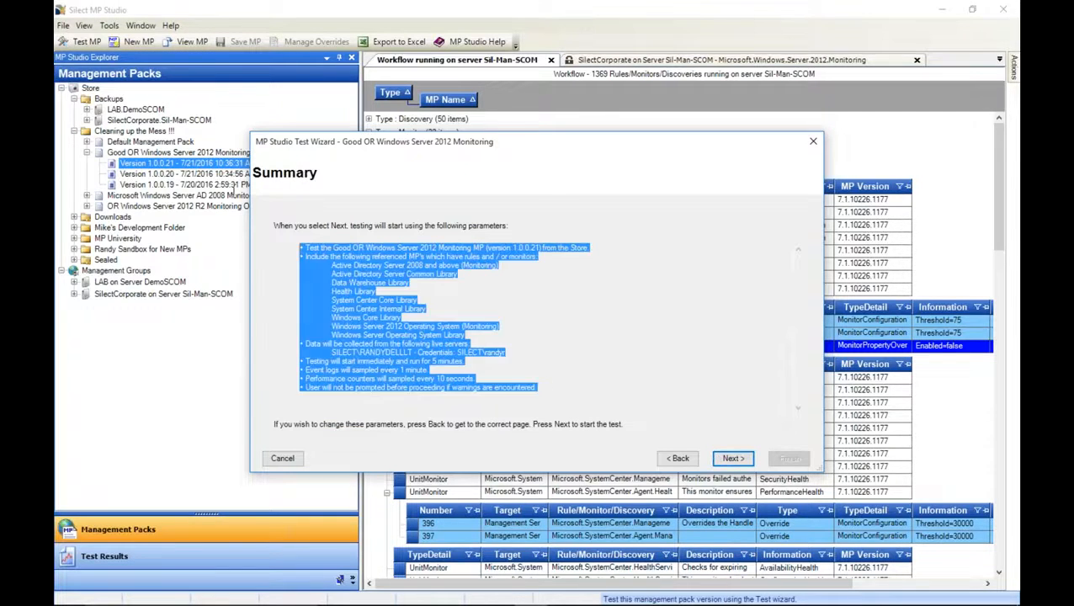
pyautogui.click(723, 459)
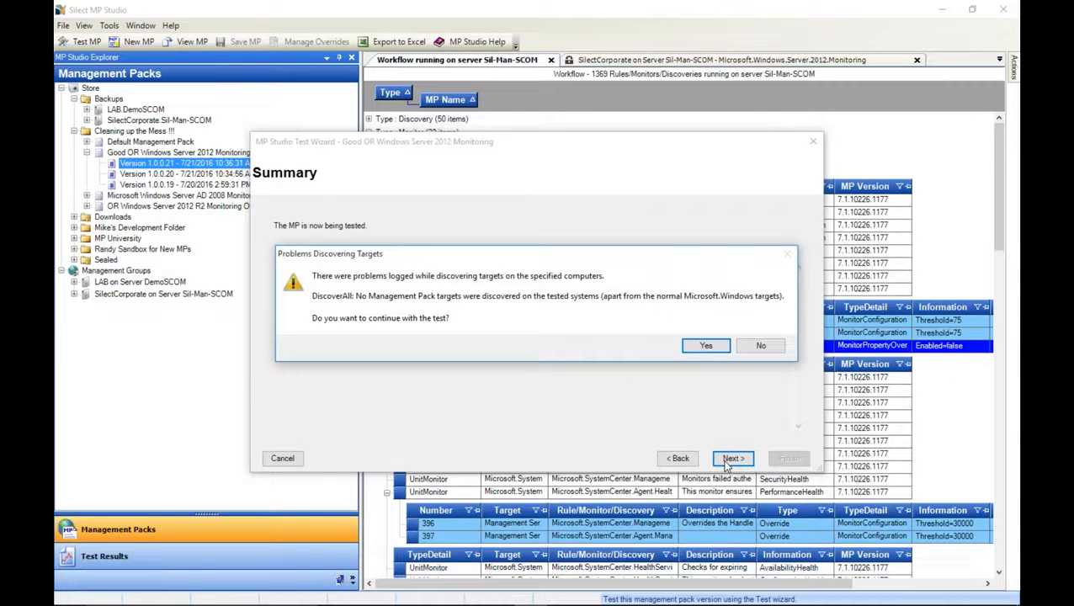
pyautogui.click(762, 349)
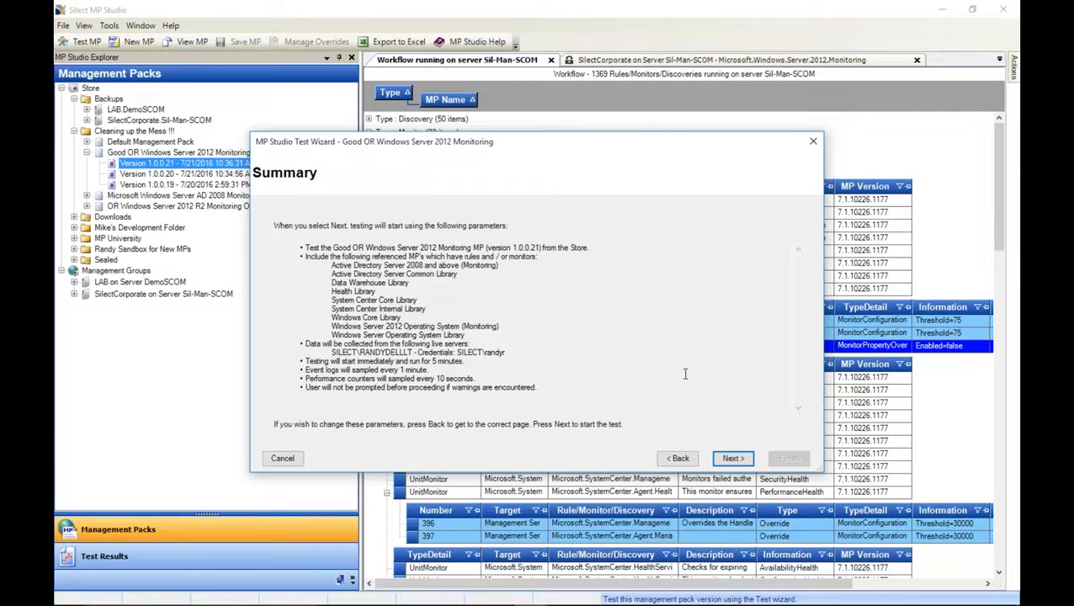
pyautogui.click(282, 458)
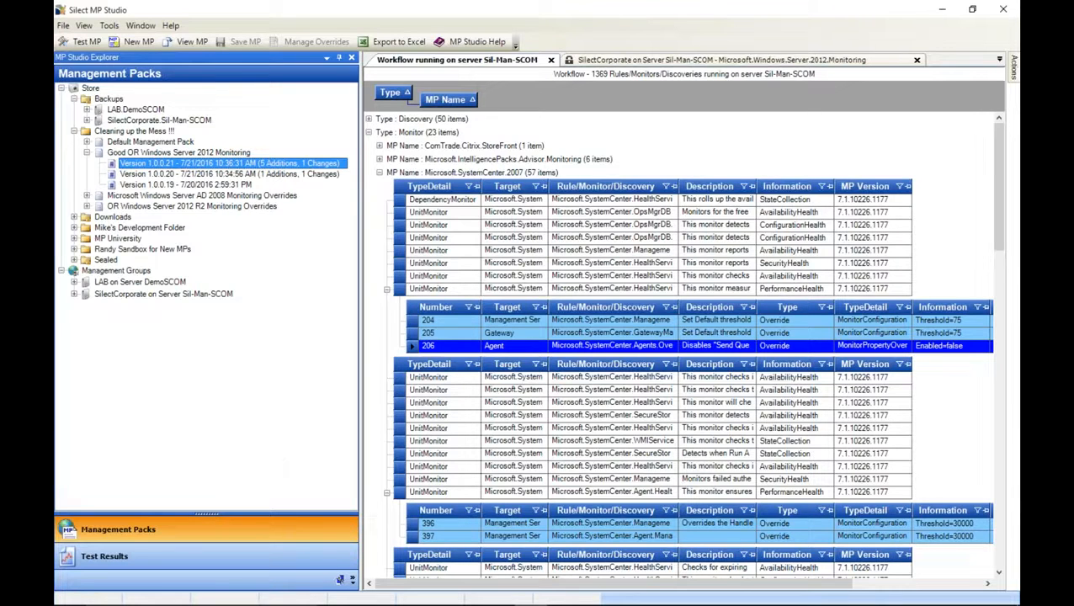
# Open the alerts and the detailed results of the 06-Jun-2016 test of Microsoft.Windows.Server.2012.R2.Monitoring version 6.0.7310.0.
pyautogui.click(160, 556)
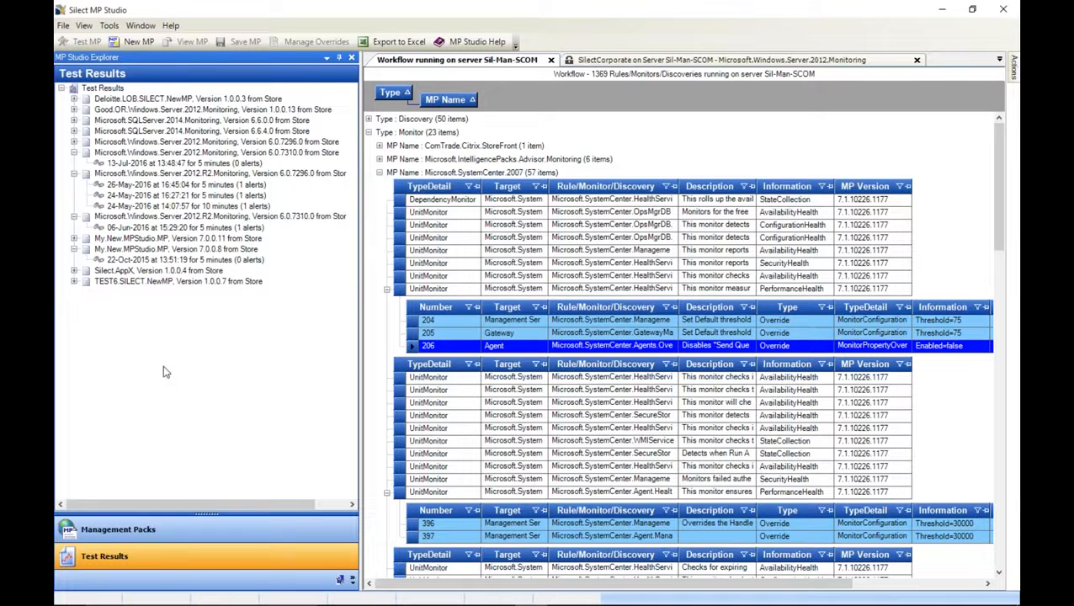
pyautogui.doubleClick(211, 228)
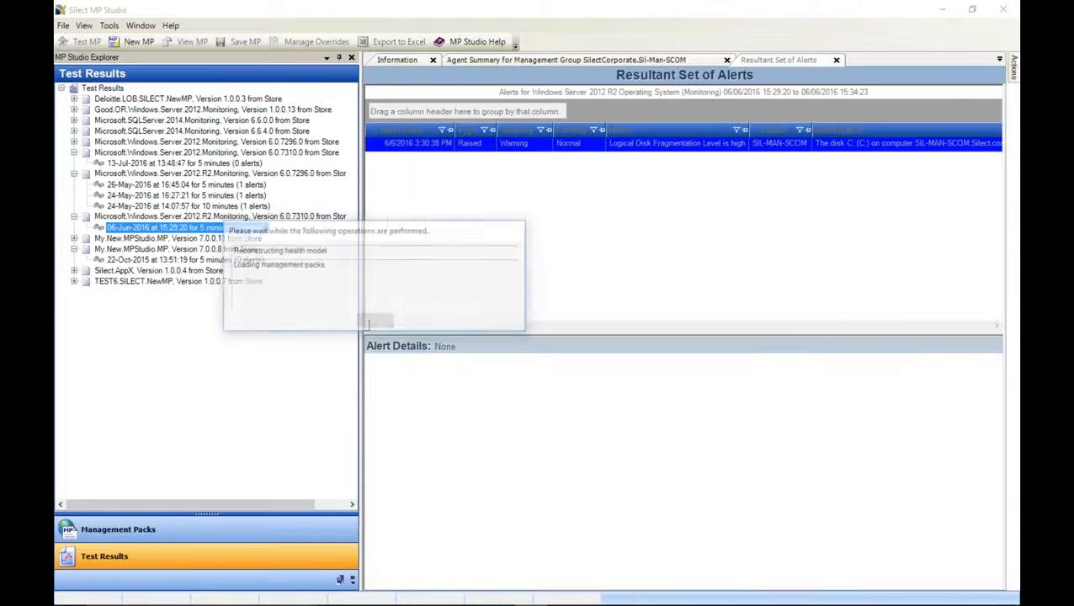
pyautogui.click(858, 327)
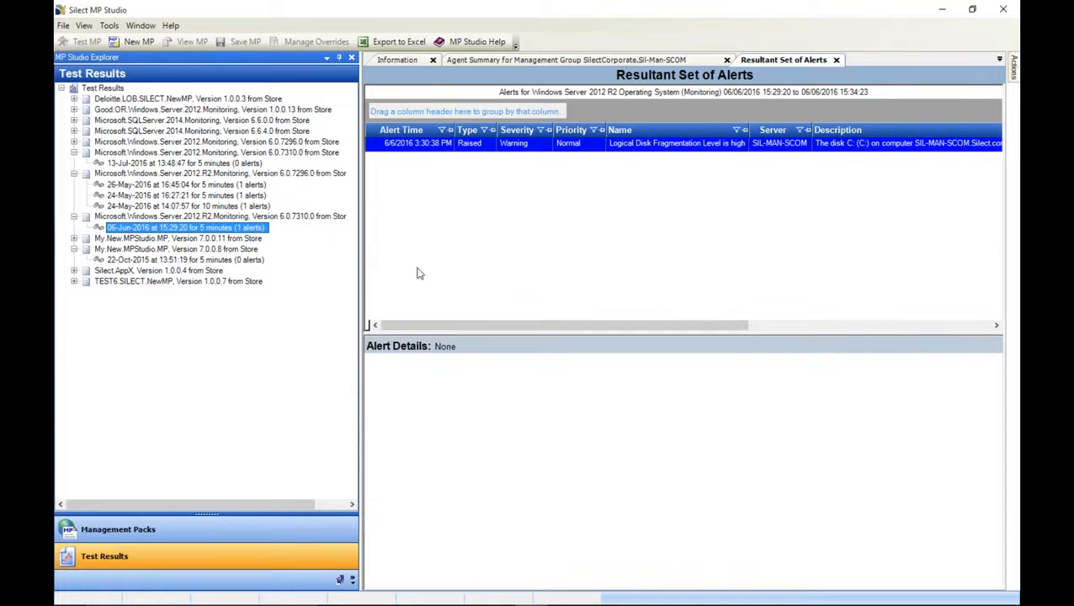
pyautogui.rightClick(251, 235)
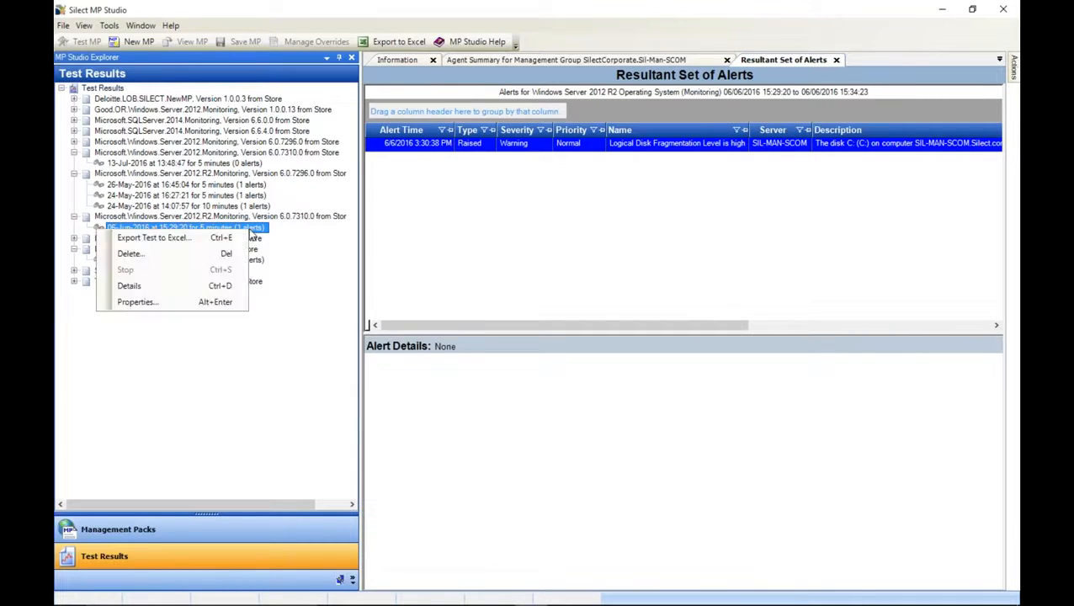
pyautogui.click(199, 286)
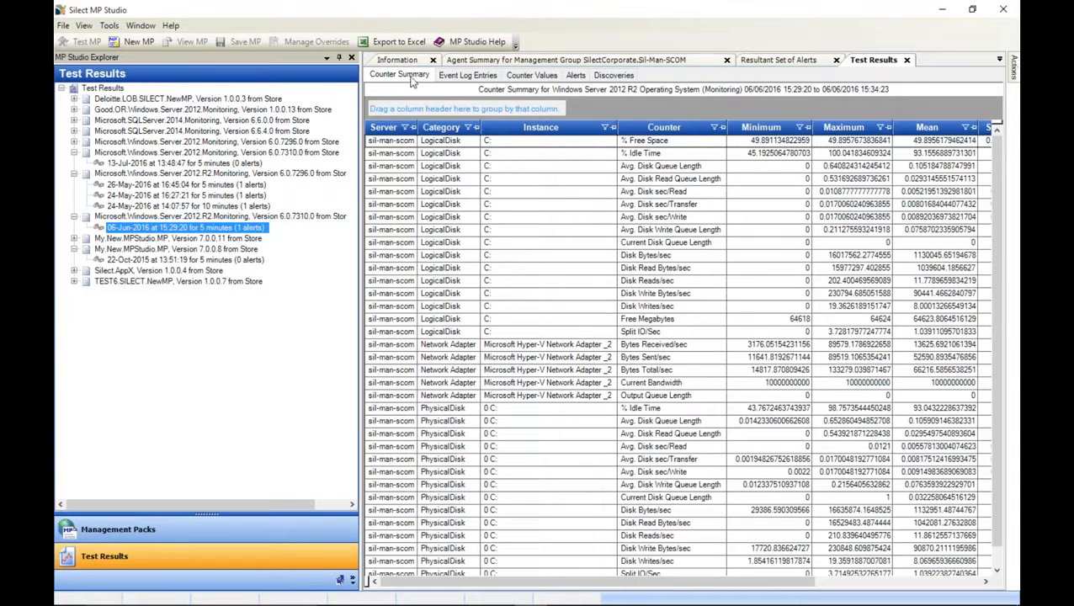
# Examine the test's event log entries and discoveries, and the minimum, maximum and mean values in its counter summary.
pyautogui.click(468, 79)
pyautogui.click(604, 76)
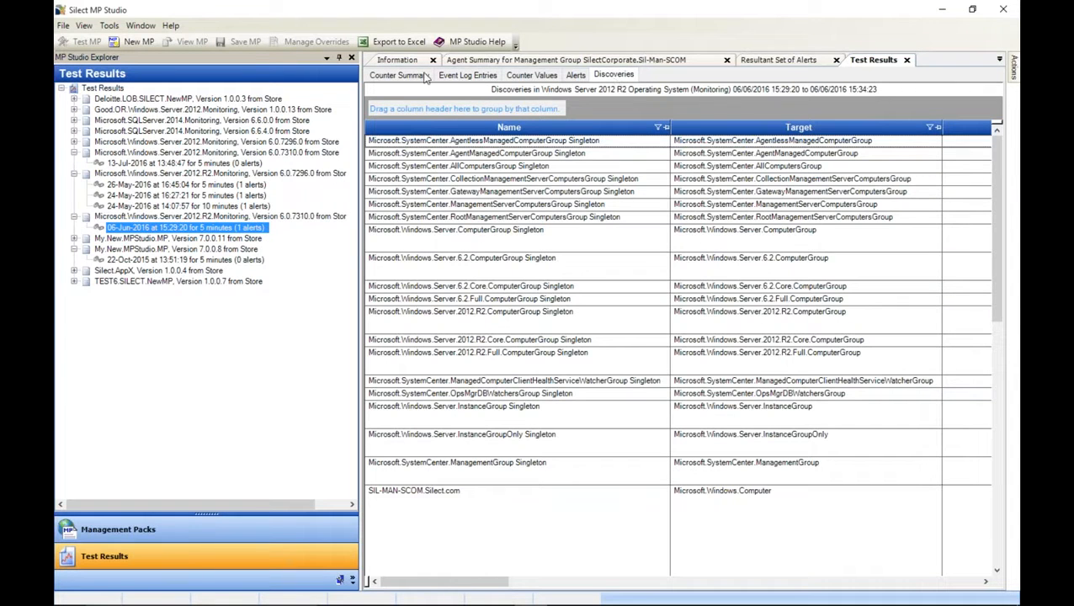
pyautogui.click(421, 78)
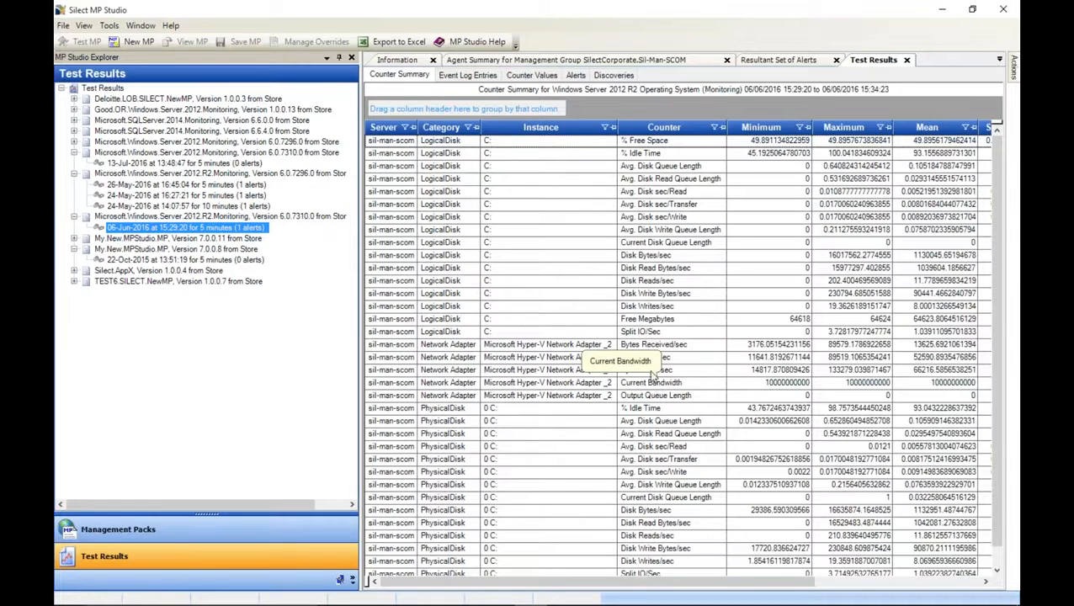
pyautogui.click(778, 142)
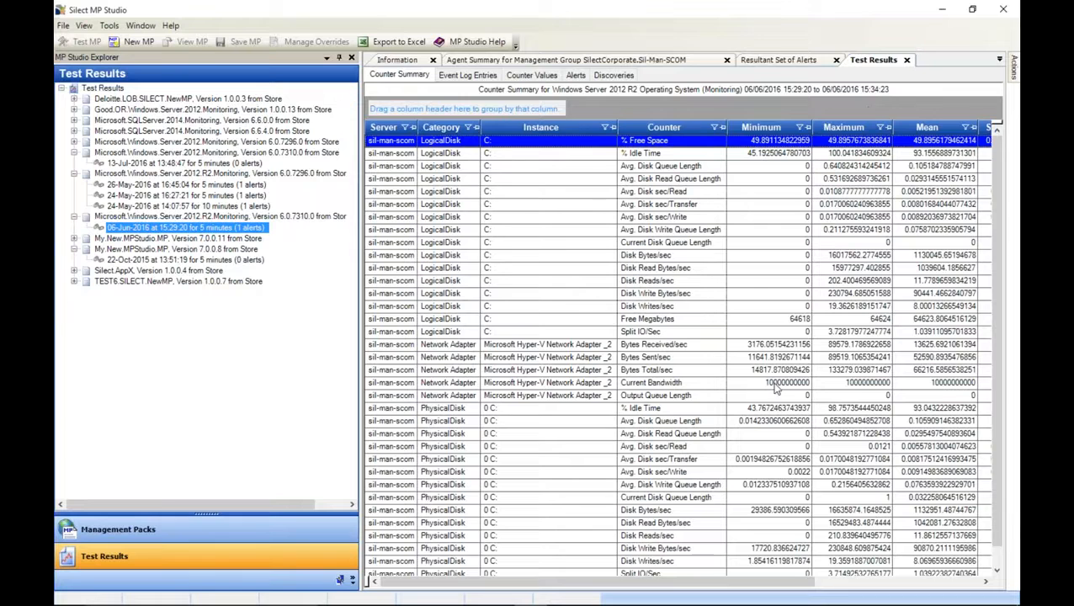
pyautogui.scroll(-1, 690, 533)
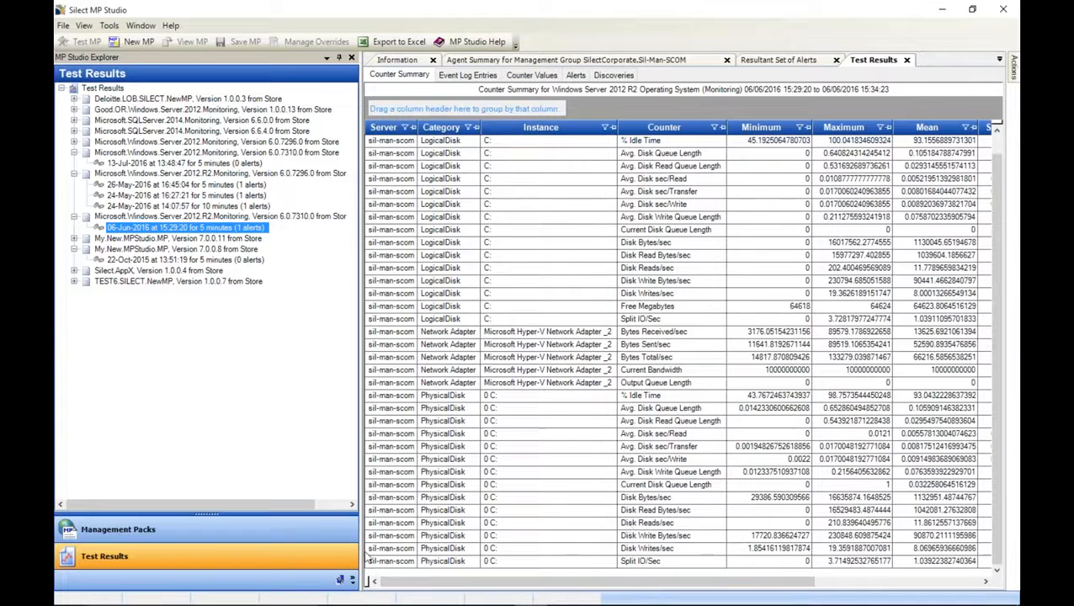
# Chart the PhysicalDisk 0 C: Disk Writes/sec counter and inspect its maximum, minimum and mean lines and its event markers.
pyautogui.doubleClick(422, 548)
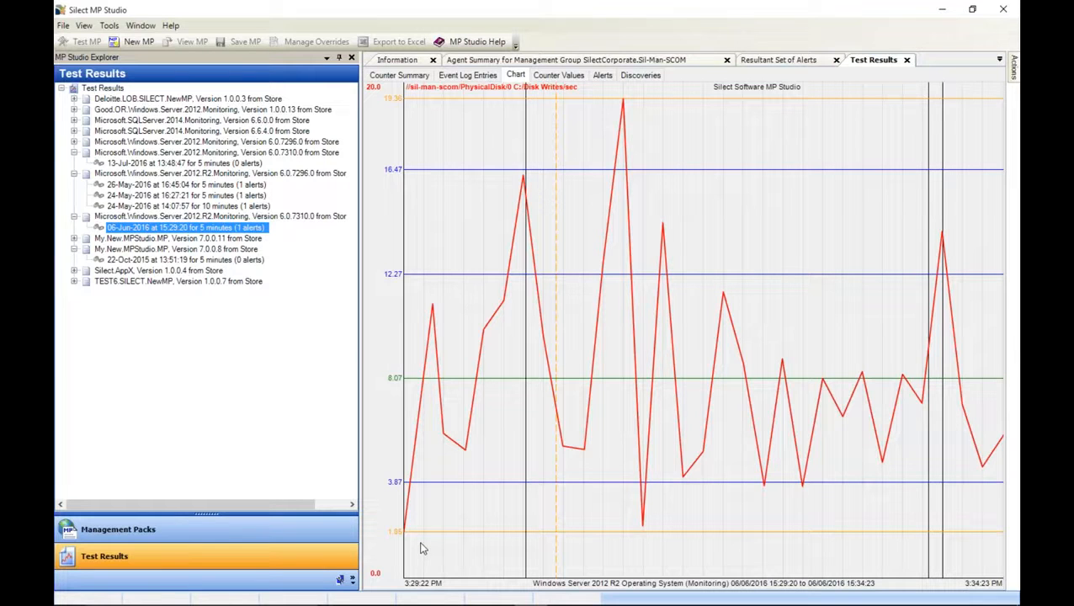
pyautogui.moveTo(784, 105)
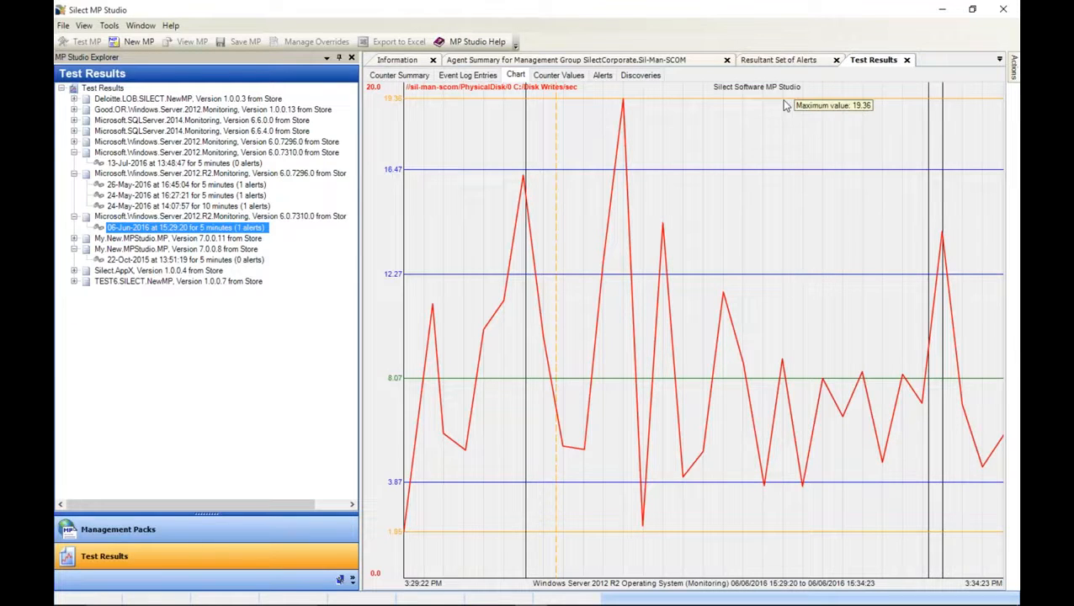
pyautogui.moveTo(737, 536)
pyautogui.moveTo(730, 384)
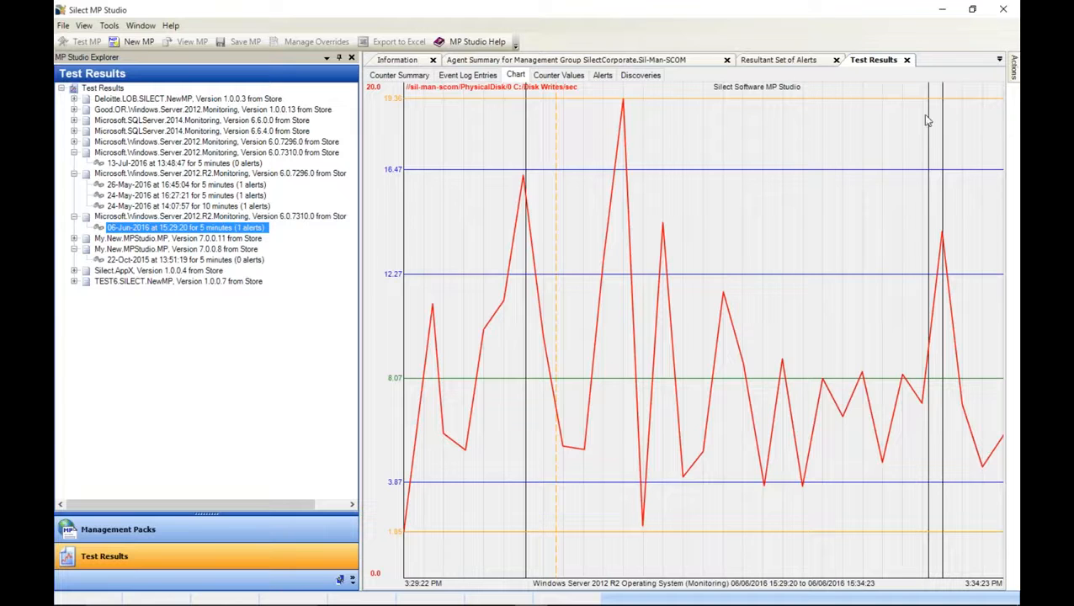
pyautogui.moveTo(932, 123)
# Compare the test's event log entries with the markers on the counter chart, and check the details of the chart's alert marker.
pyautogui.click(478, 76)
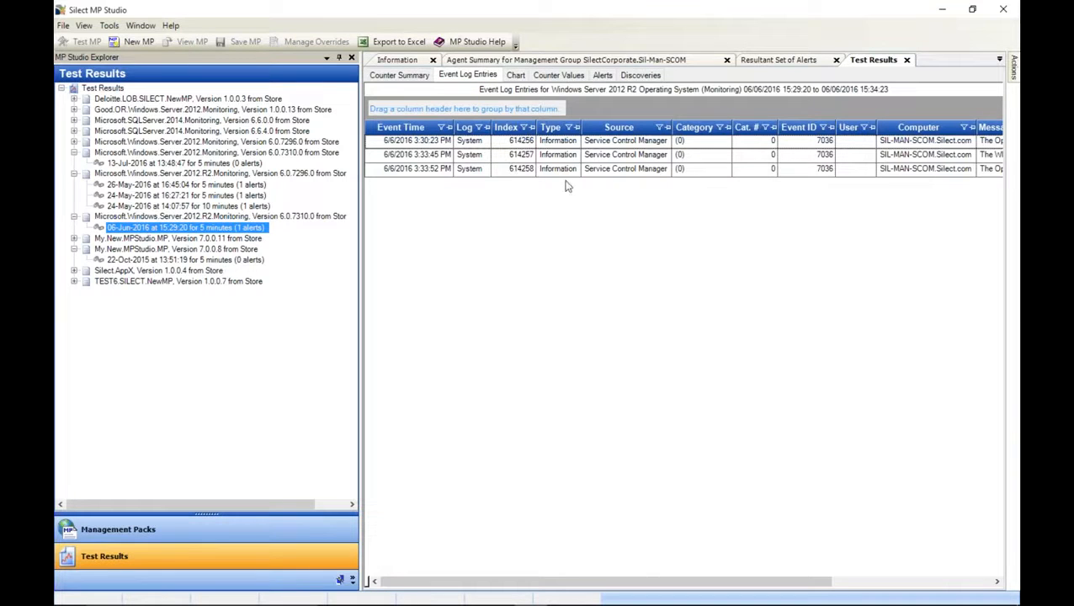
pyautogui.click(513, 77)
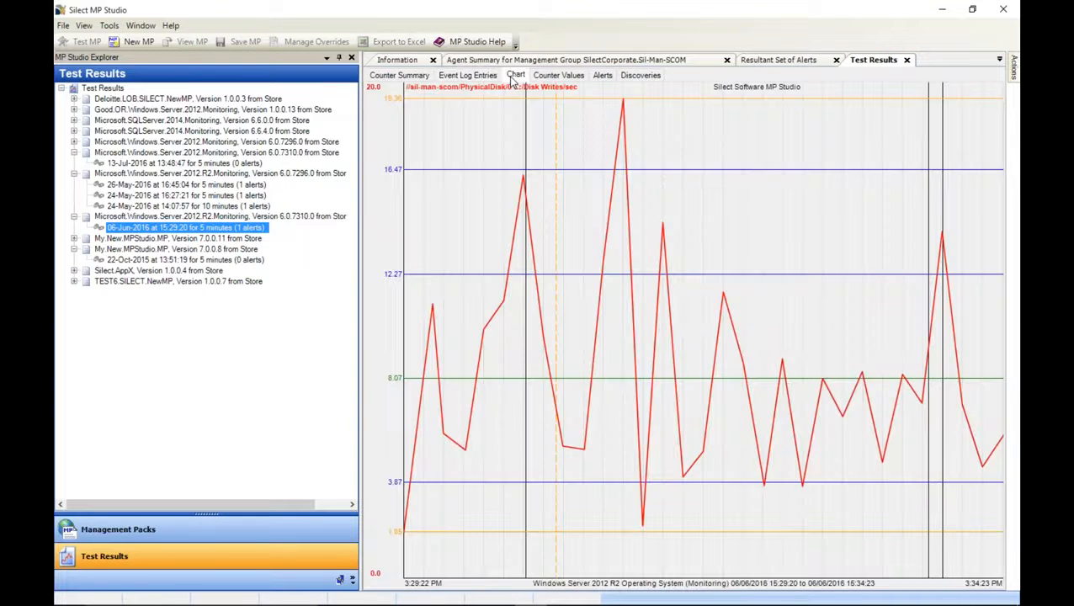
pyautogui.moveTo(554, 134)
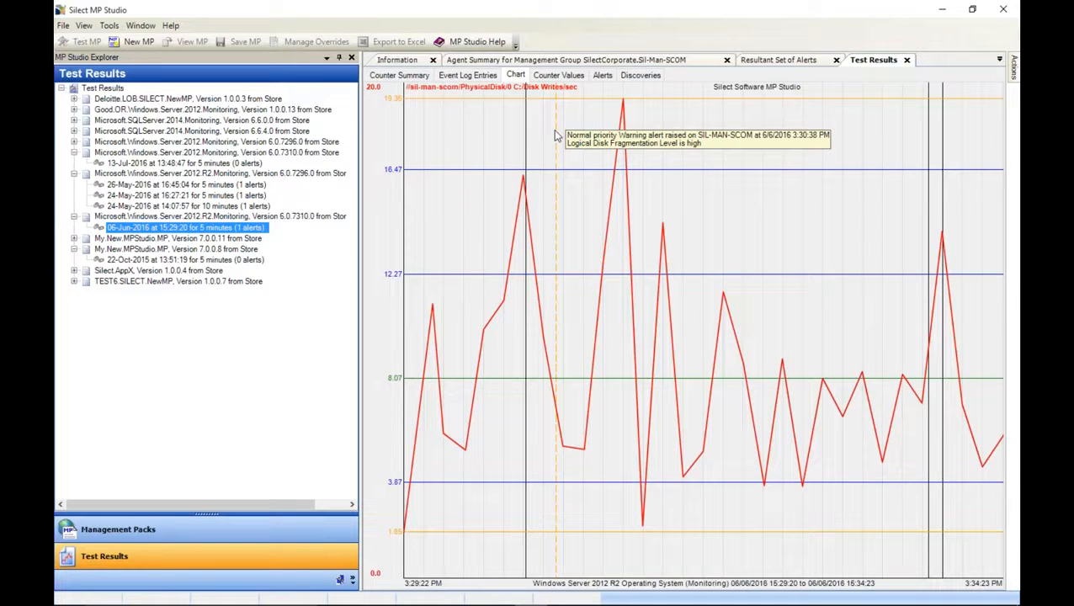
# Group the resultant set of alerts for the 06-Jun-2016 test by Name.
pyautogui.click(788, 60)
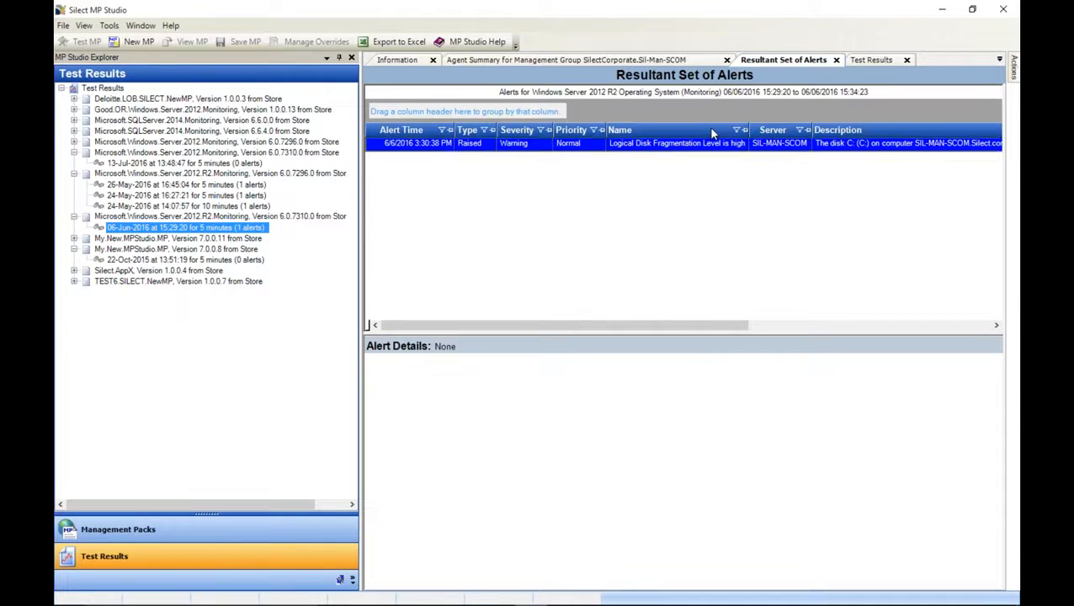
pyautogui.moveTo(711, 133); pyautogui.dragTo(528, 110)
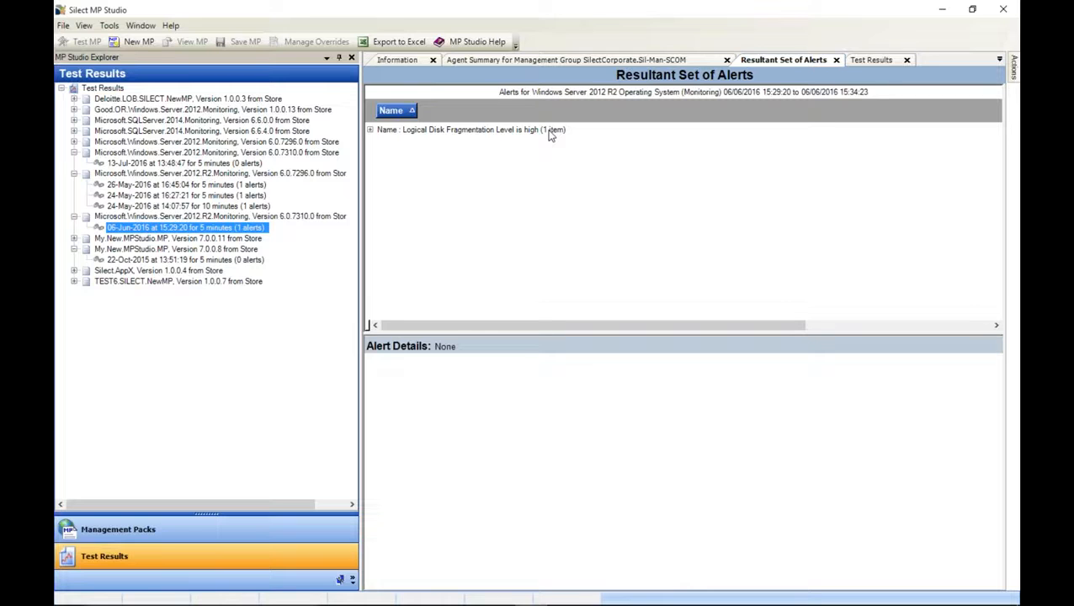
# Return to the management packs, display the summary of the Store's contents, and look over the available tools without starting any.
pyautogui.click(209, 530)
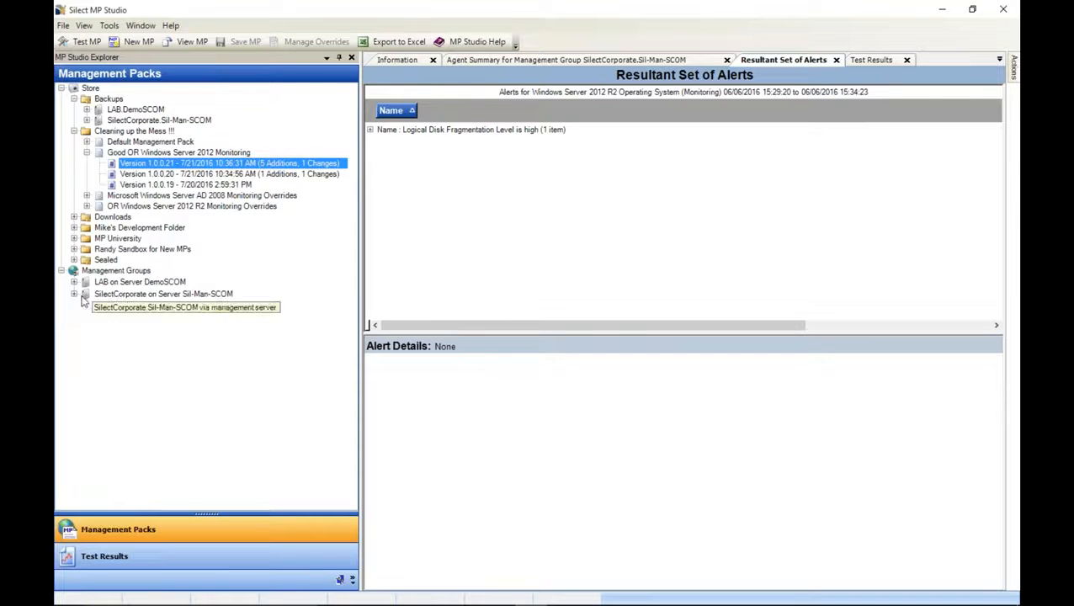
pyautogui.click(83, 89)
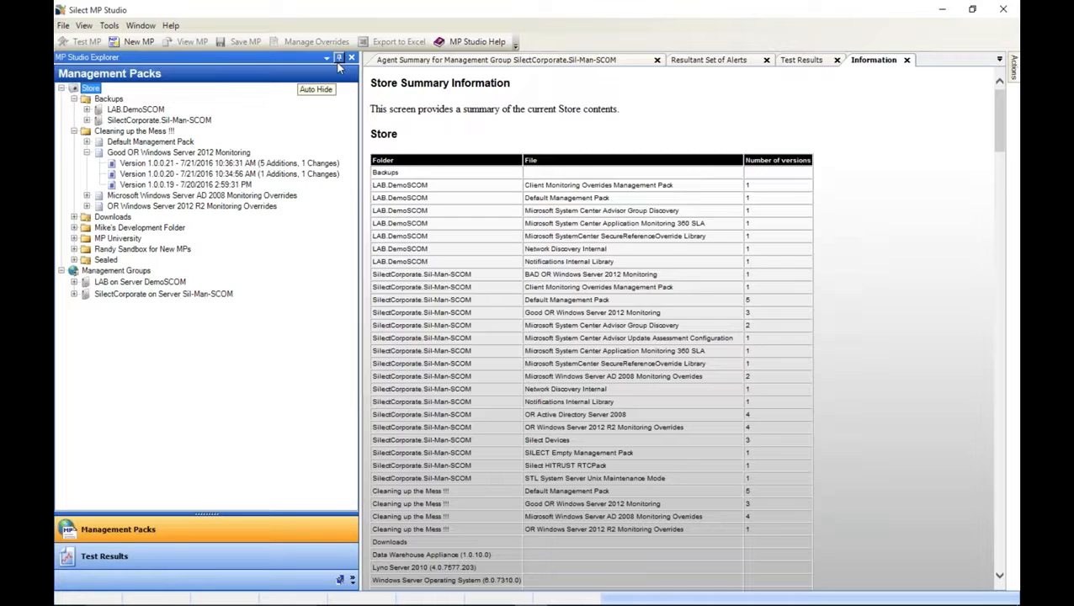
pyautogui.click(115, 31)
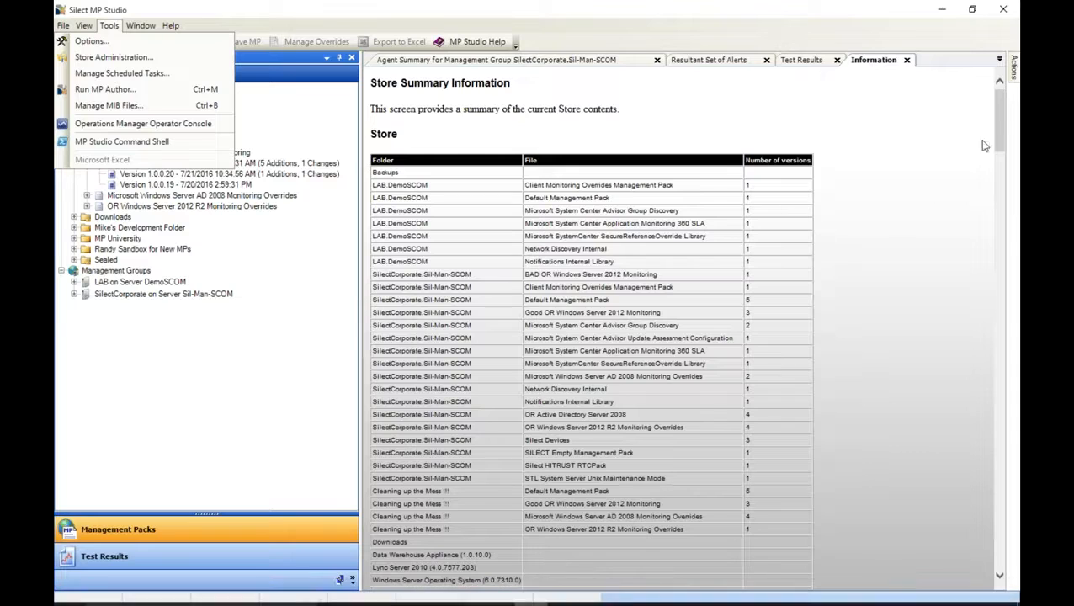
pyautogui.click(1013, 115)
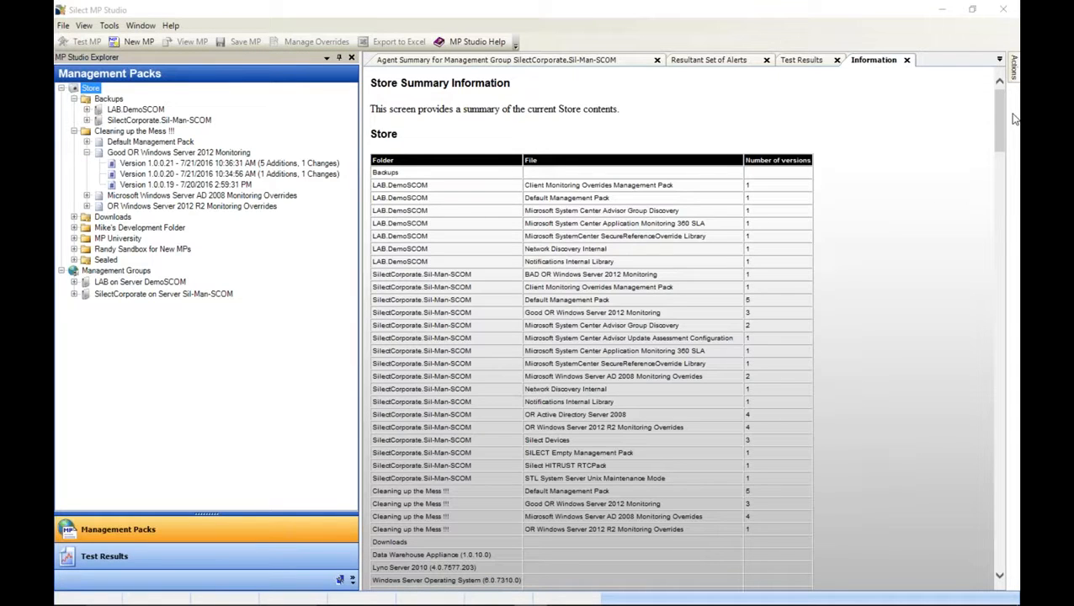